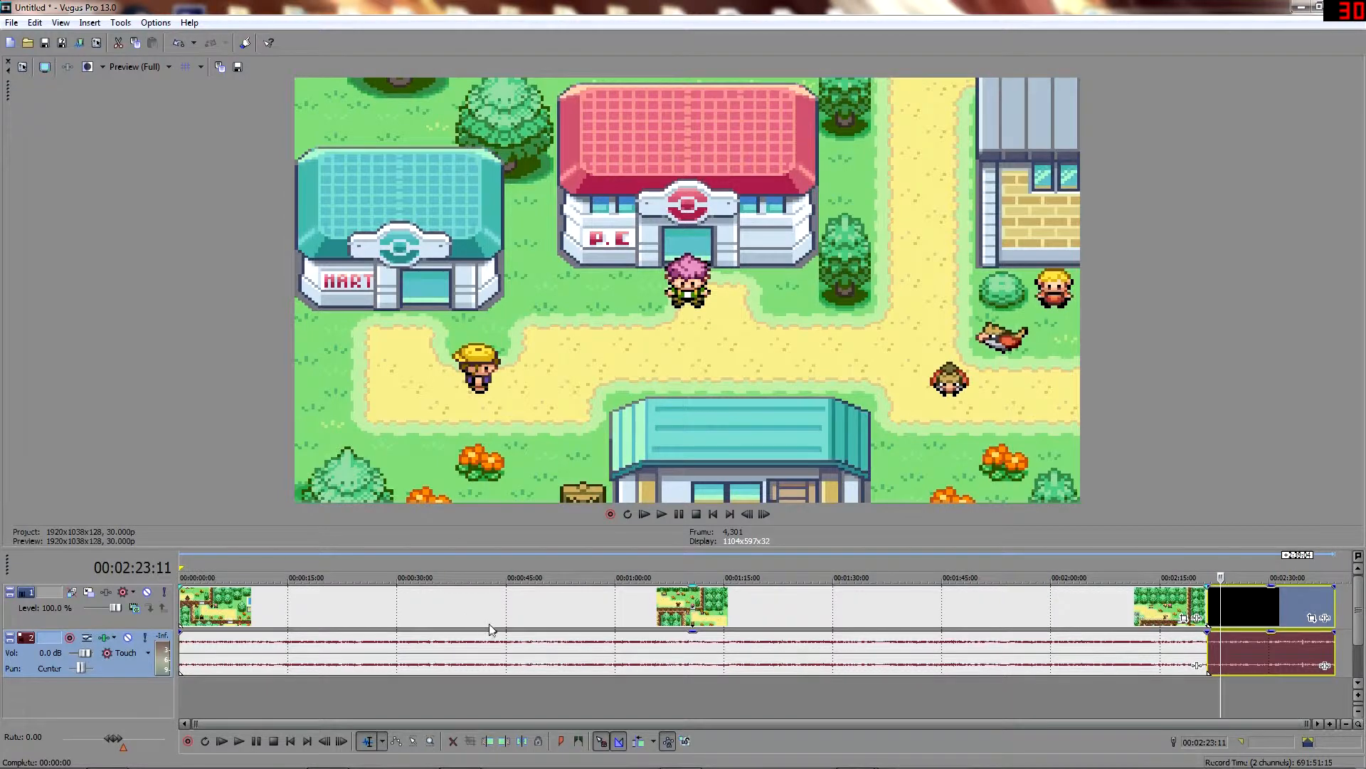
{"action": "scroll", "coordinate": [456, 626], "scroll_direction": "down", "scroll_amount": 10}
{"action": "scroll", "coordinate": [464, 639], "scroll_direction": "up", "scroll_amount": 10}
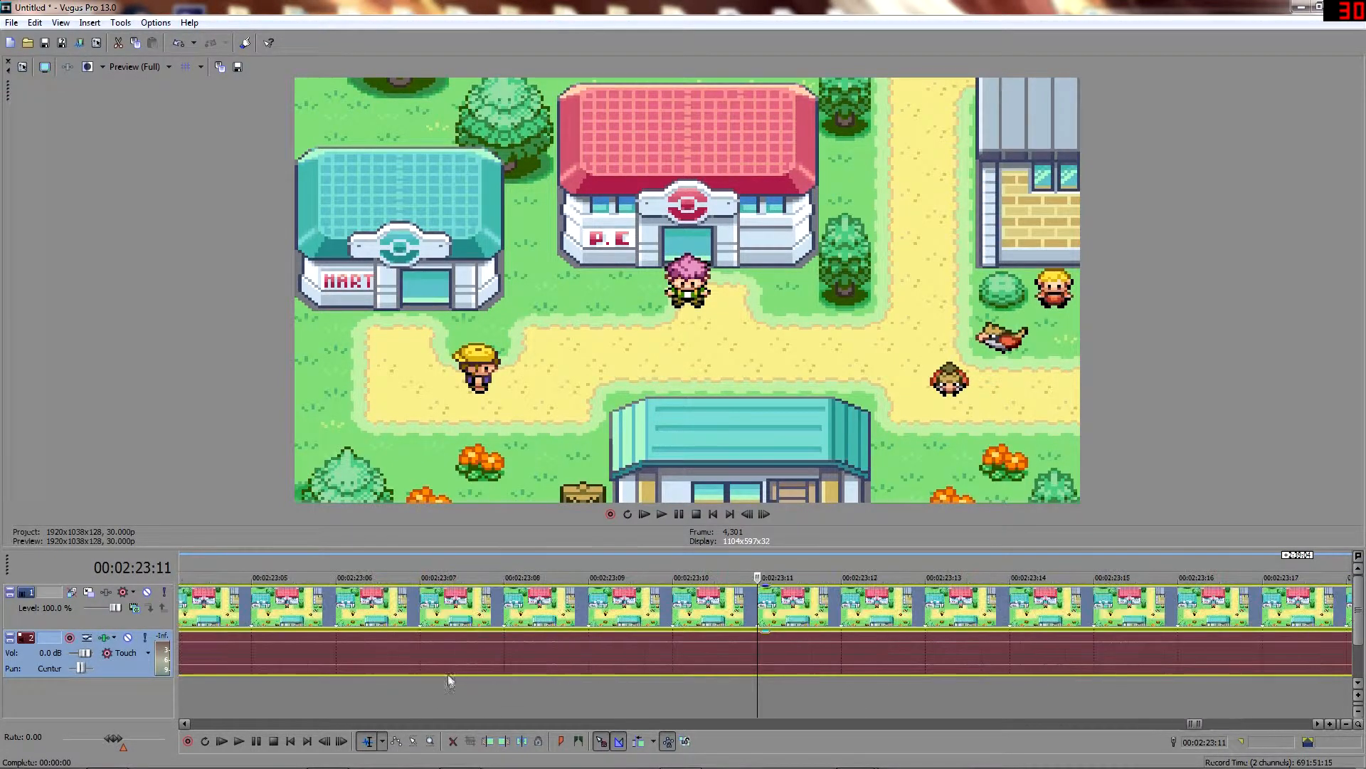
{"action": "scroll", "coordinate": [456, 668], "scroll_direction": "down", "scroll_amount": 10}
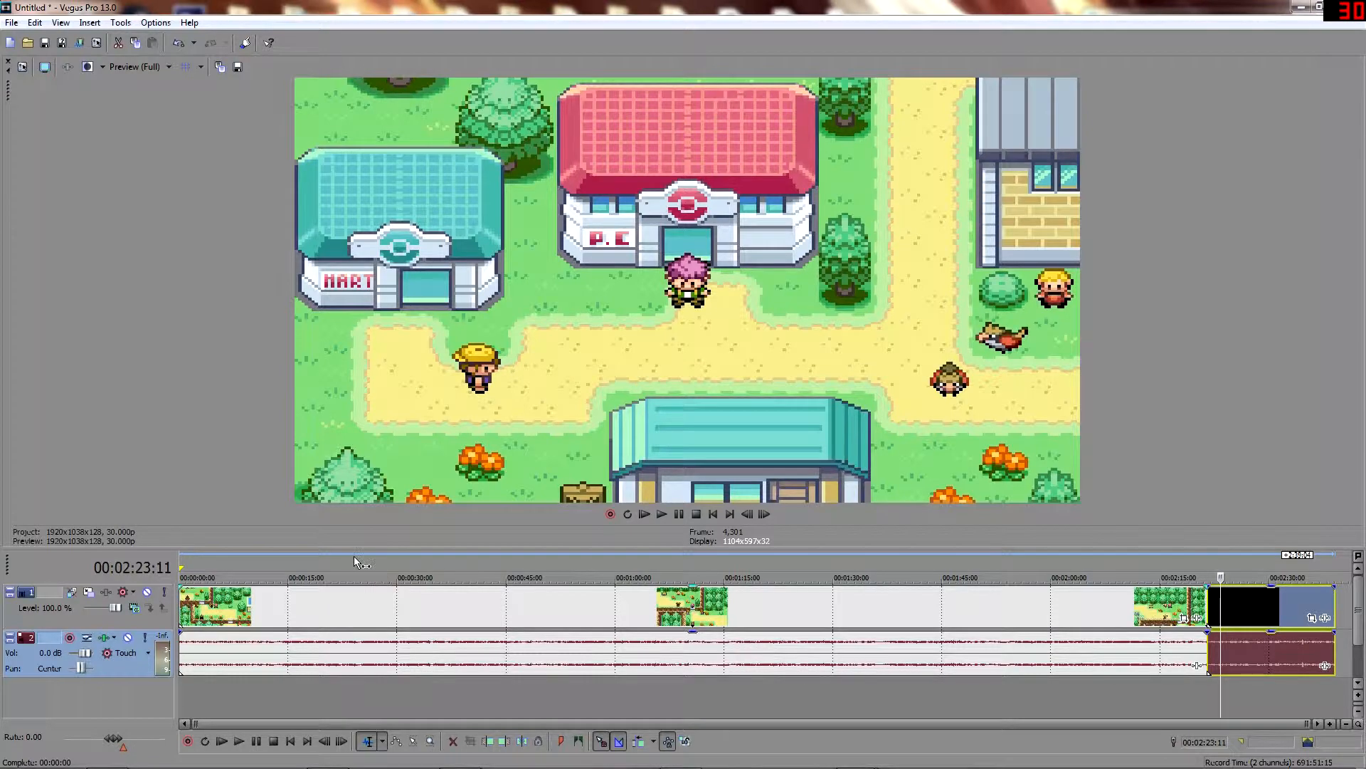
Save the project as VP Tut 1 in the Vegas Projects folder, overwriting the existing file.
{"action": "key", "text": "ctrl+s"}
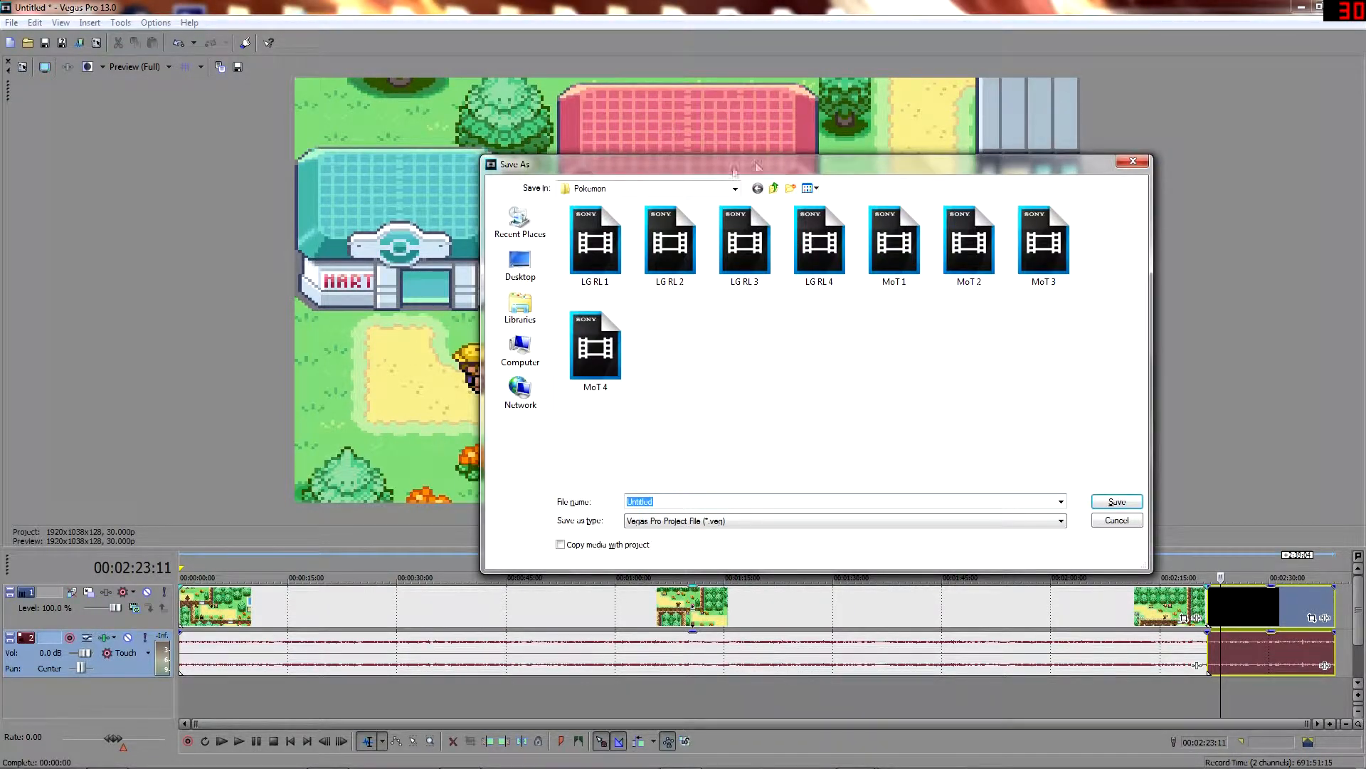
{"action": "left_click", "coordinate": [733, 194]}
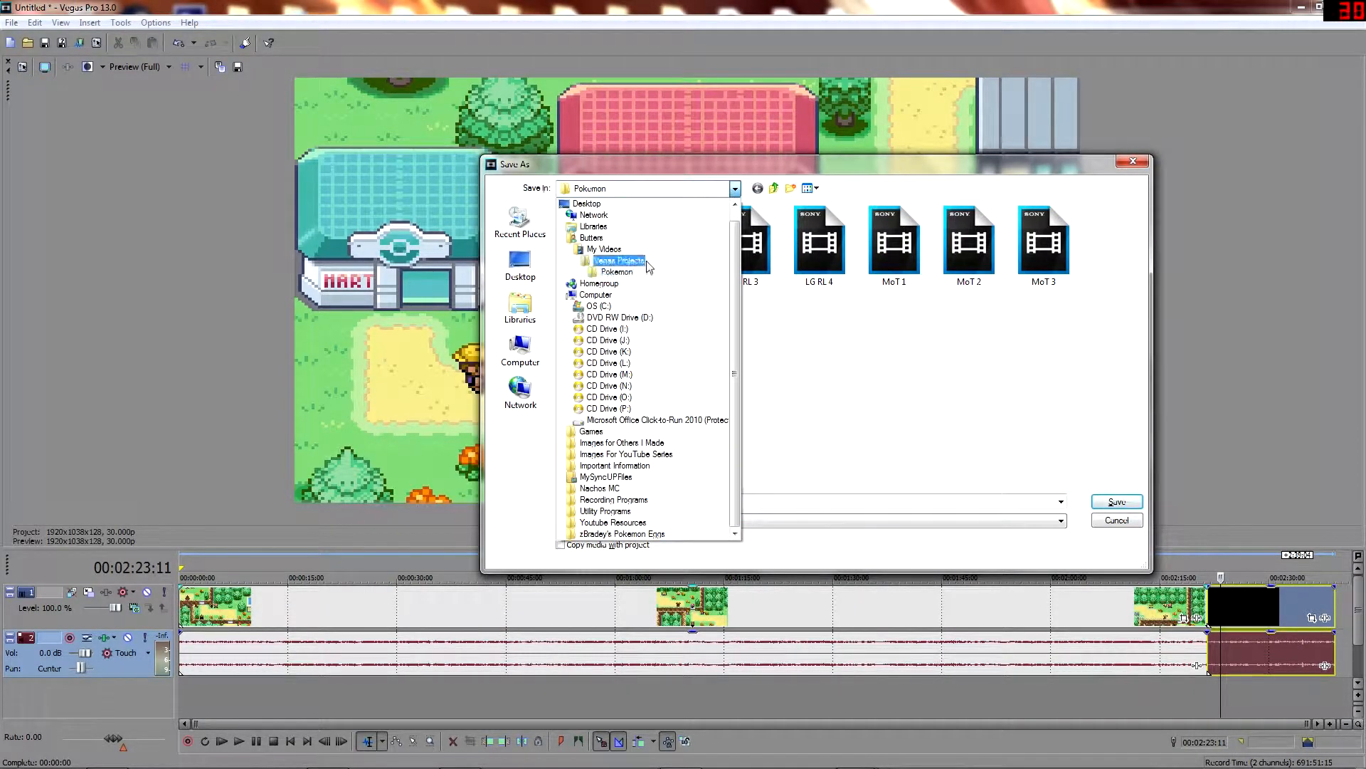
{"action": "left_click", "coordinate": [646, 265]}
{"action": "left_click", "coordinate": [625, 367]}
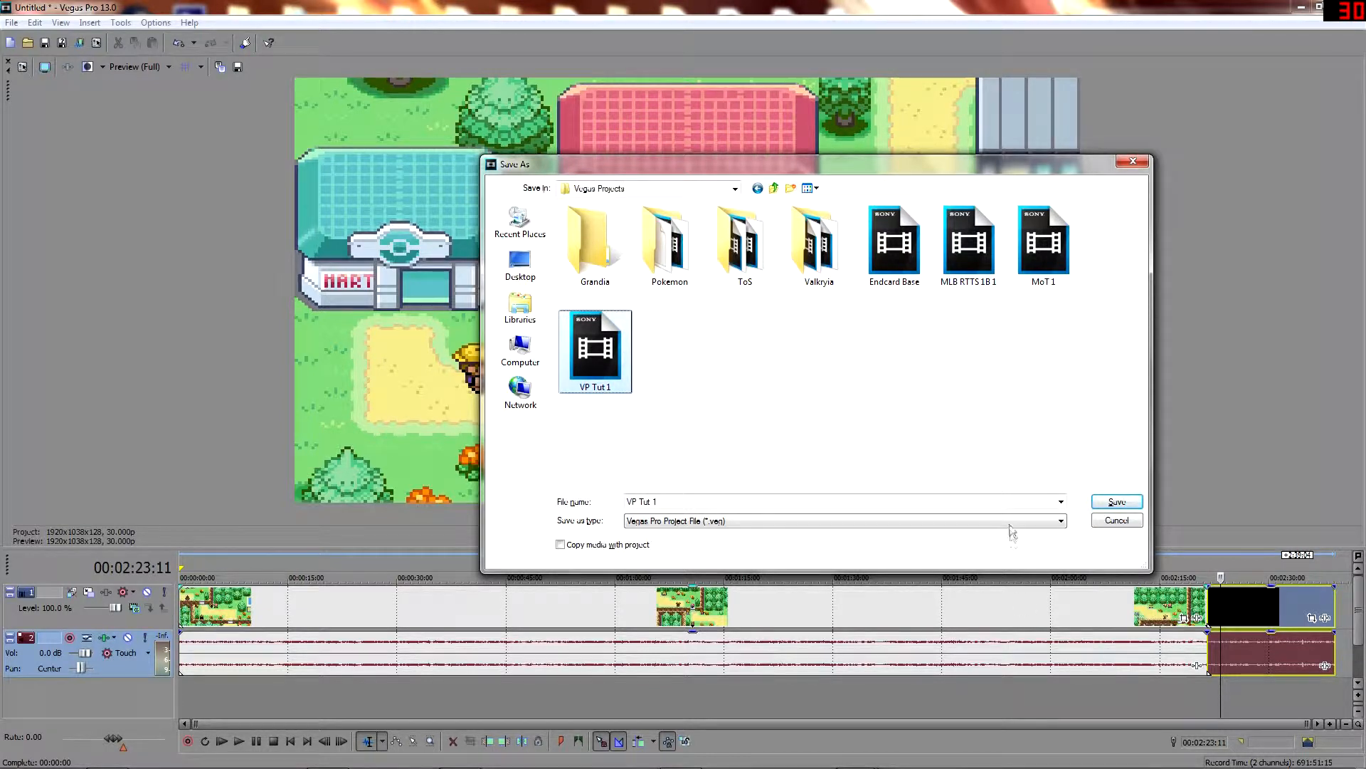
{"action": "left_click", "coordinate": [1116, 505]}
{"action": "left_click", "coordinate": [718, 393]}
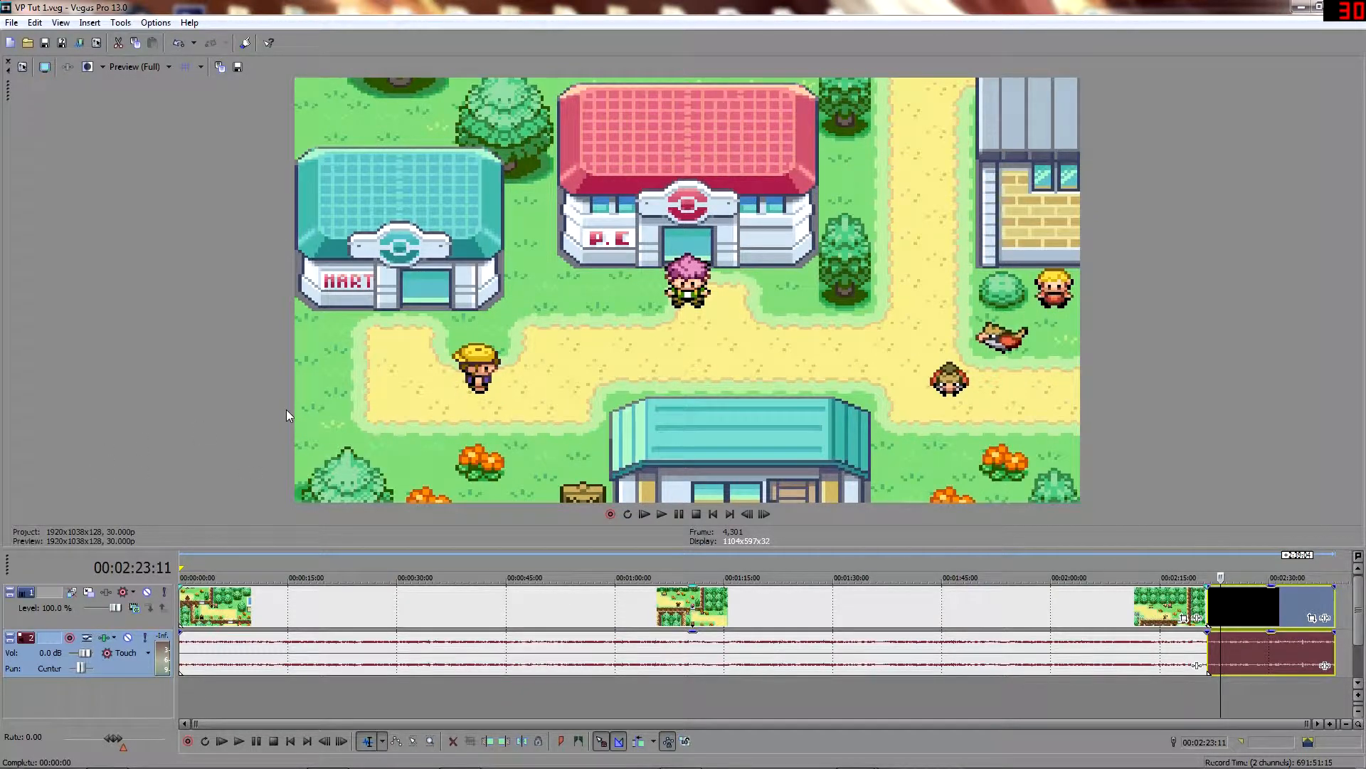
Import the Sony Vegas Tut2 clip onto the timeline and move it up against the end of the existing footage.
{"action": "key", "text": "ctrl+o"}
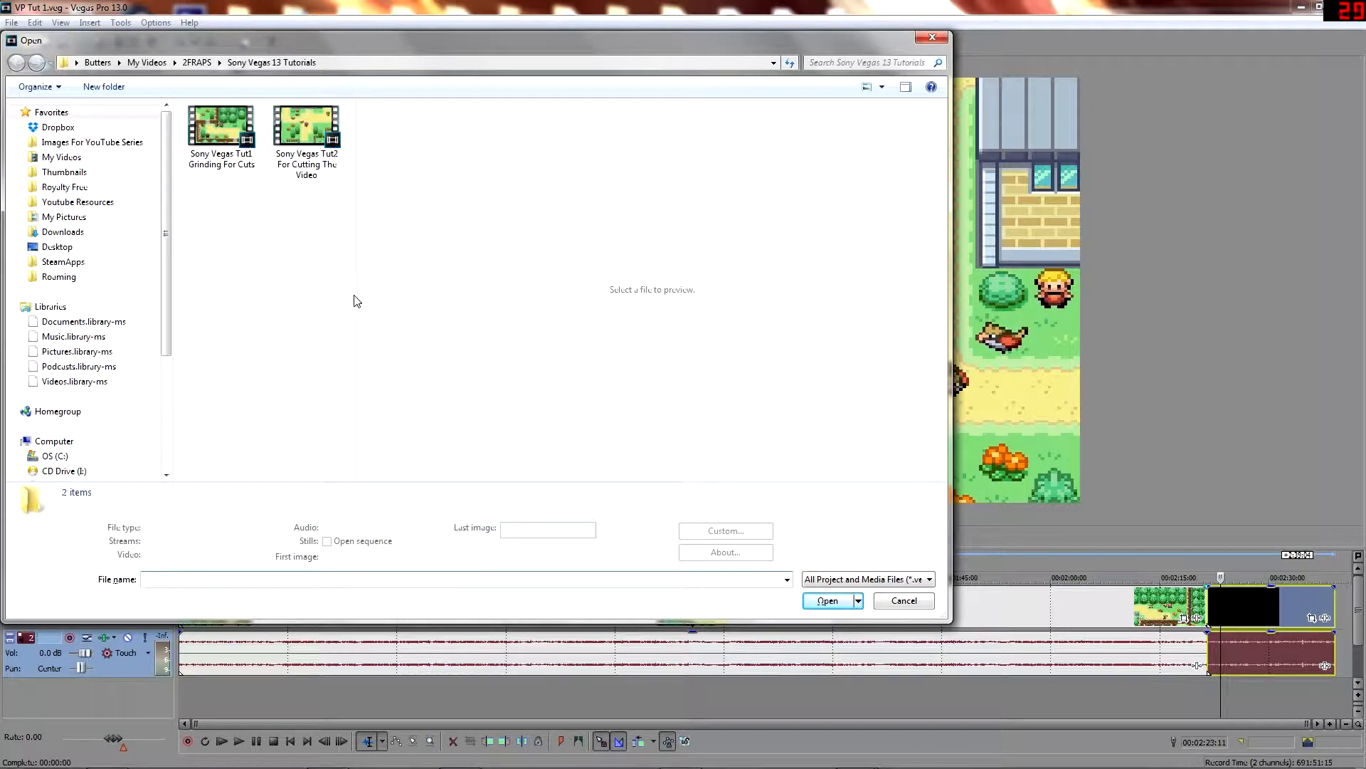
{"action": "double_click", "coordinate": [293, 113]}
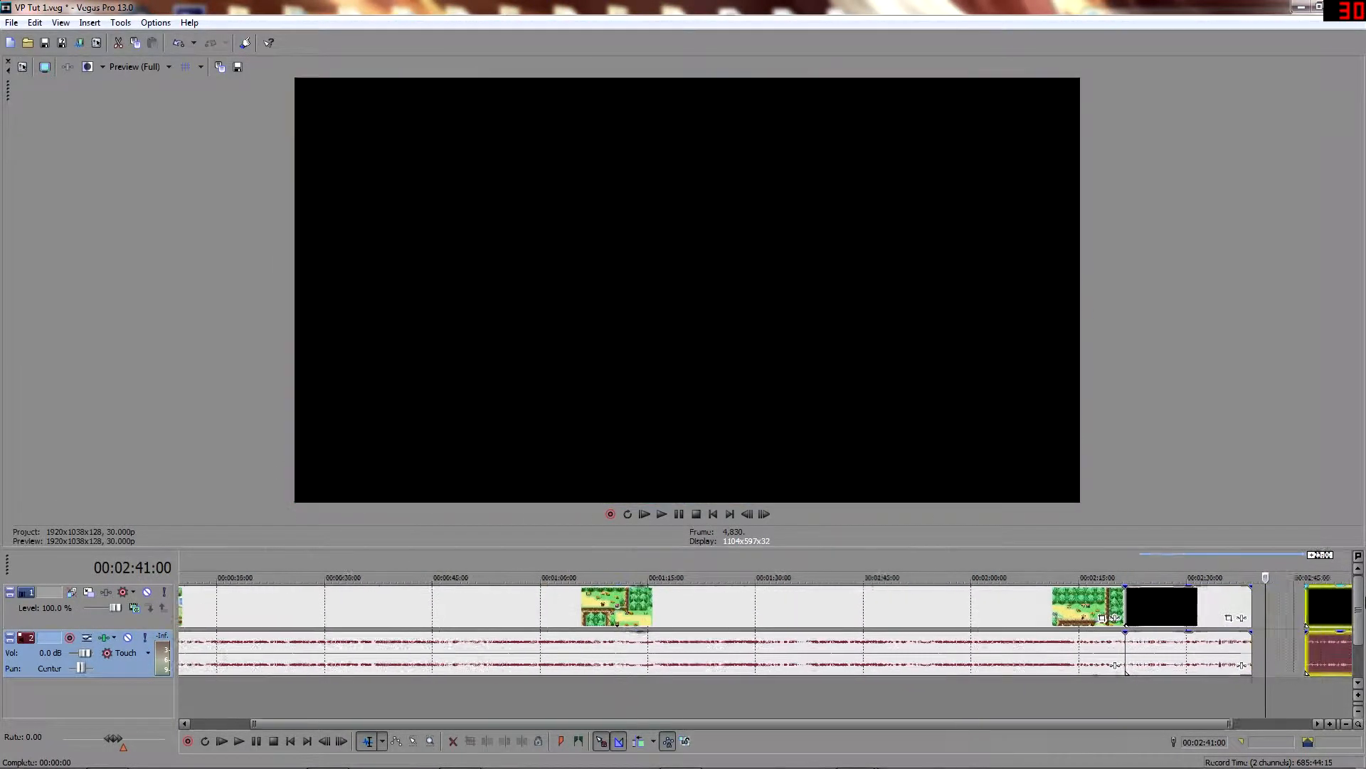
{"action": "left_click_drag", "start_coordinate": [1365, 602], "coordinate": [1211, 611]}
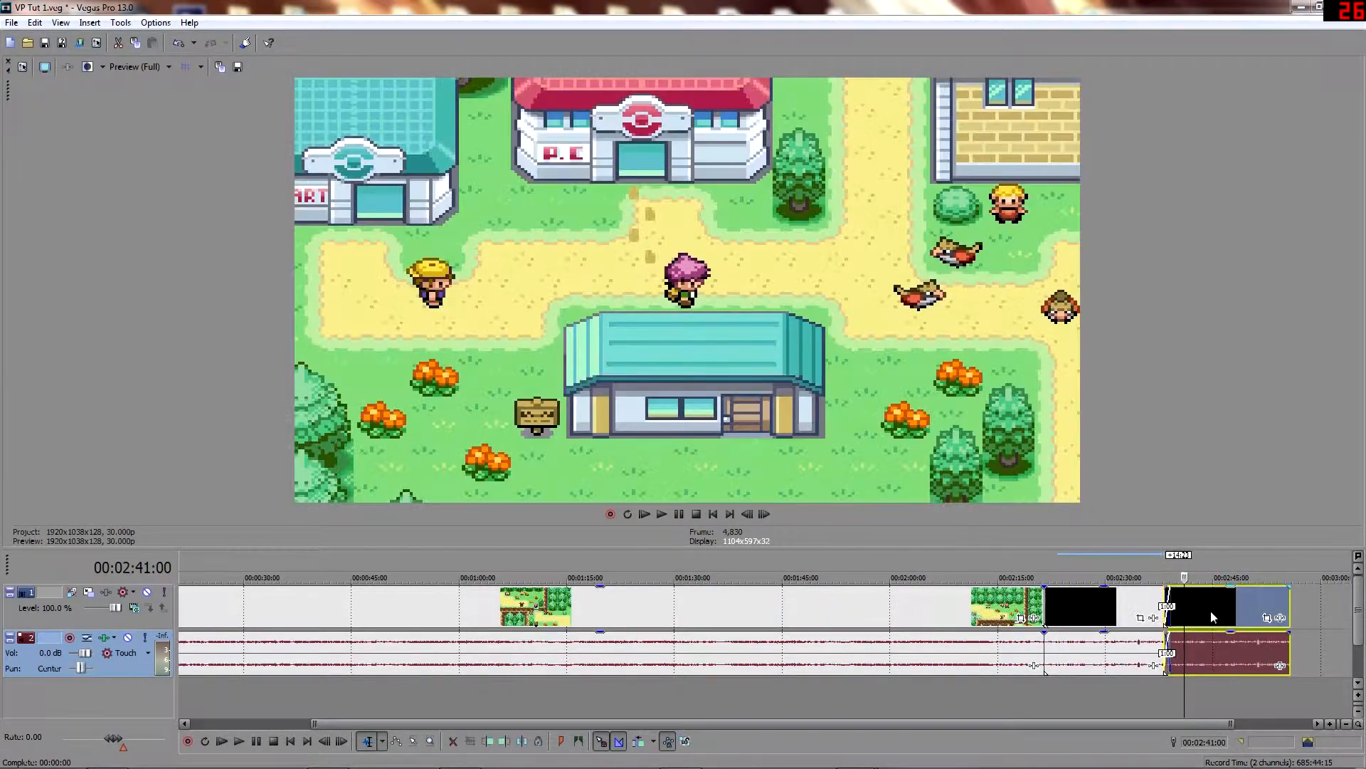
Delete the newly added clip from the end of the timeline.
{"action": "left_click", "coordinate": [1121, 604]}
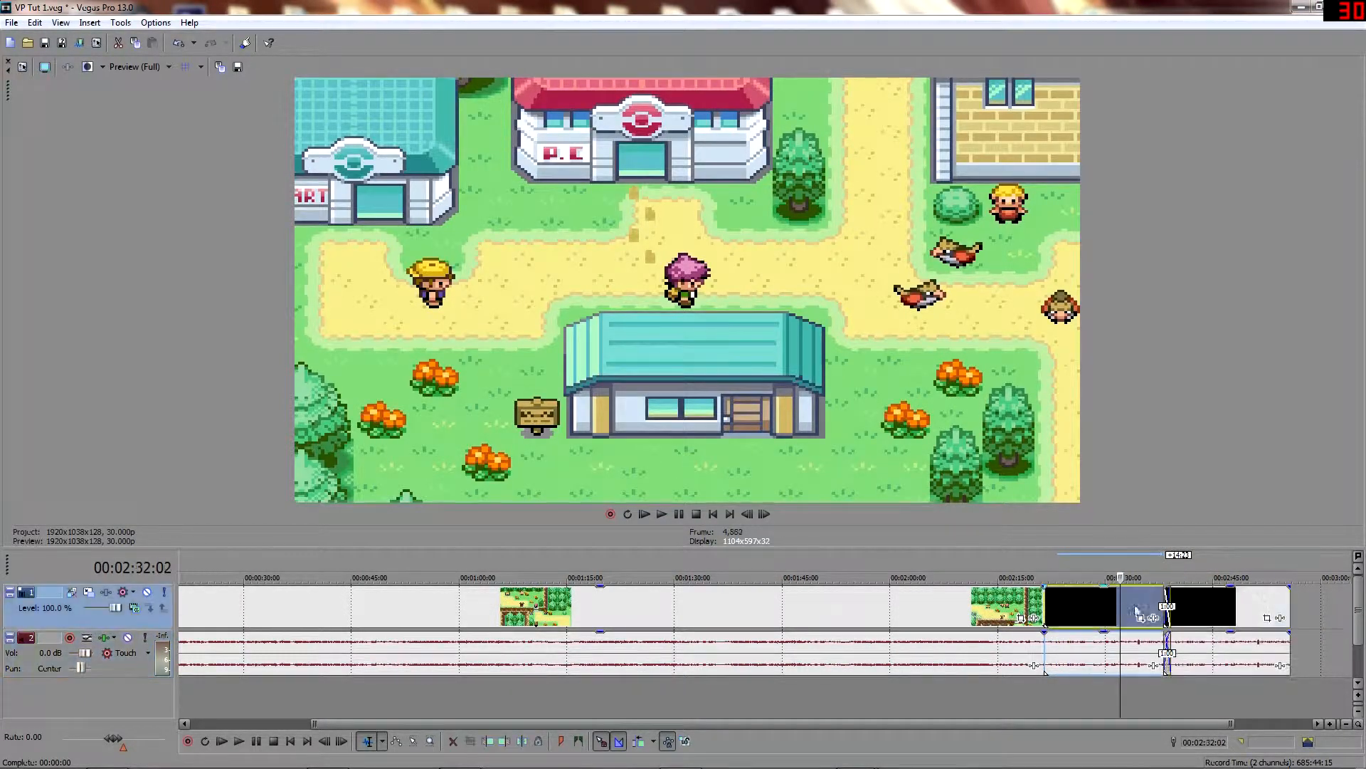
{"action": "left_click", "coordinate": [1220, 603]}
{"action": "key", "text": "Delete"}
{"action": "scroll", "coordinate": [623, 644], "scroll_direction": "down", "scroll_amount": 1}
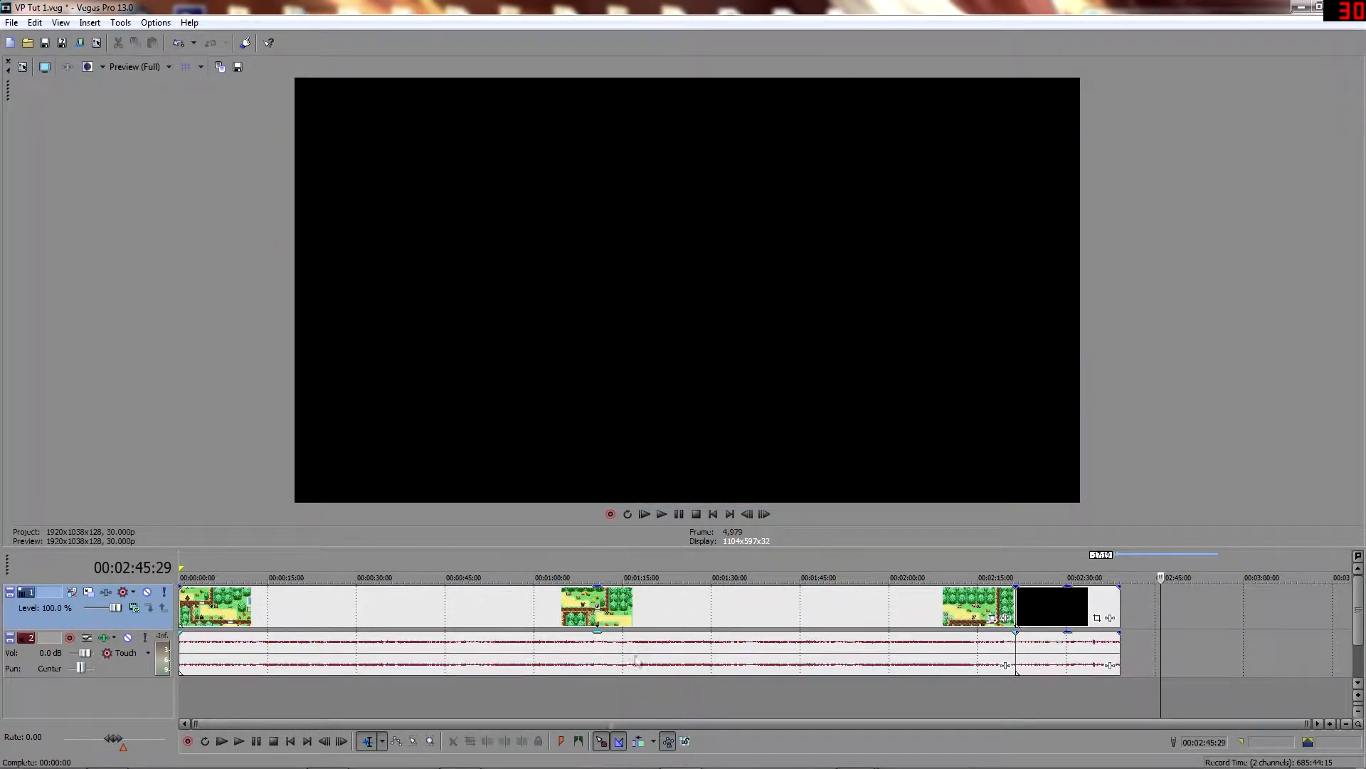
{"action": "mouse_move", "coordinate": [582, 763]}
{"action": "key", "text": "alt+F4"}
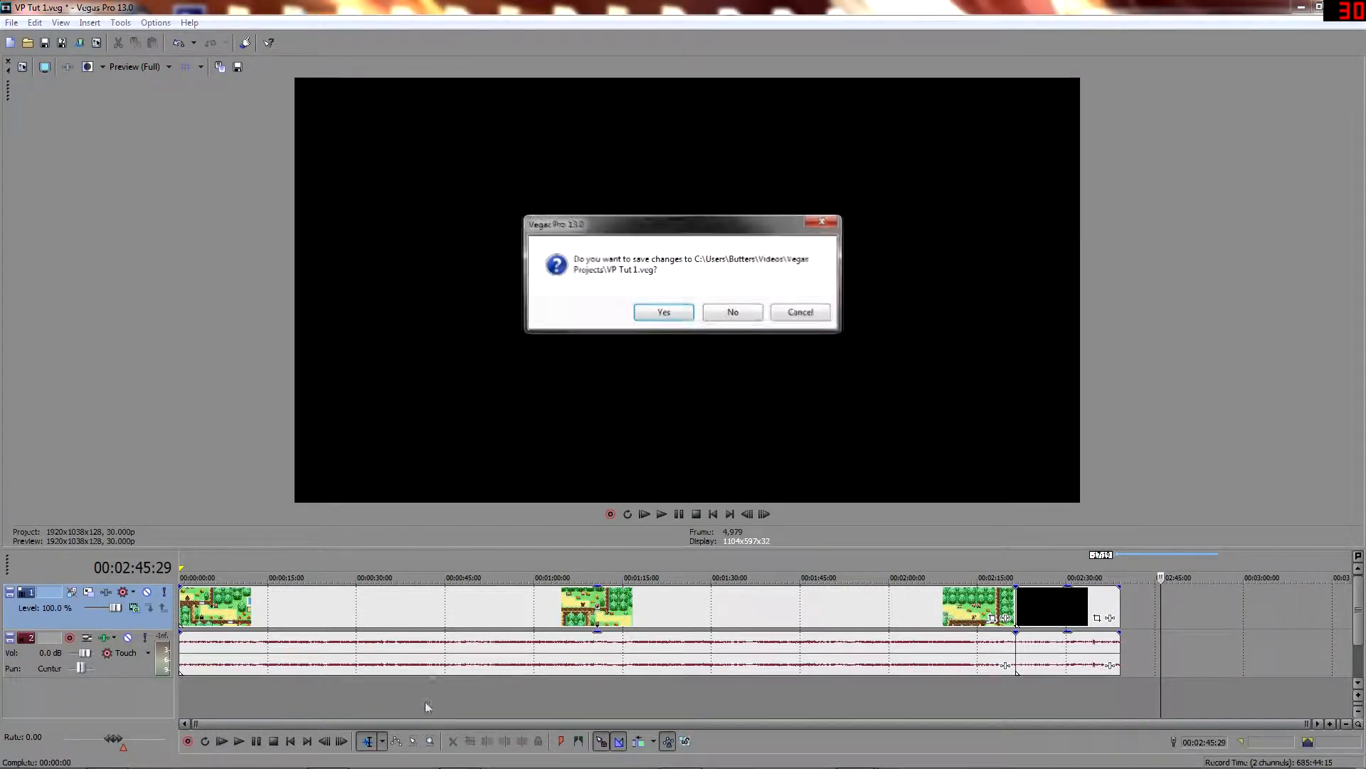
{"action": "left_click", "coordinate": [803, 313]}
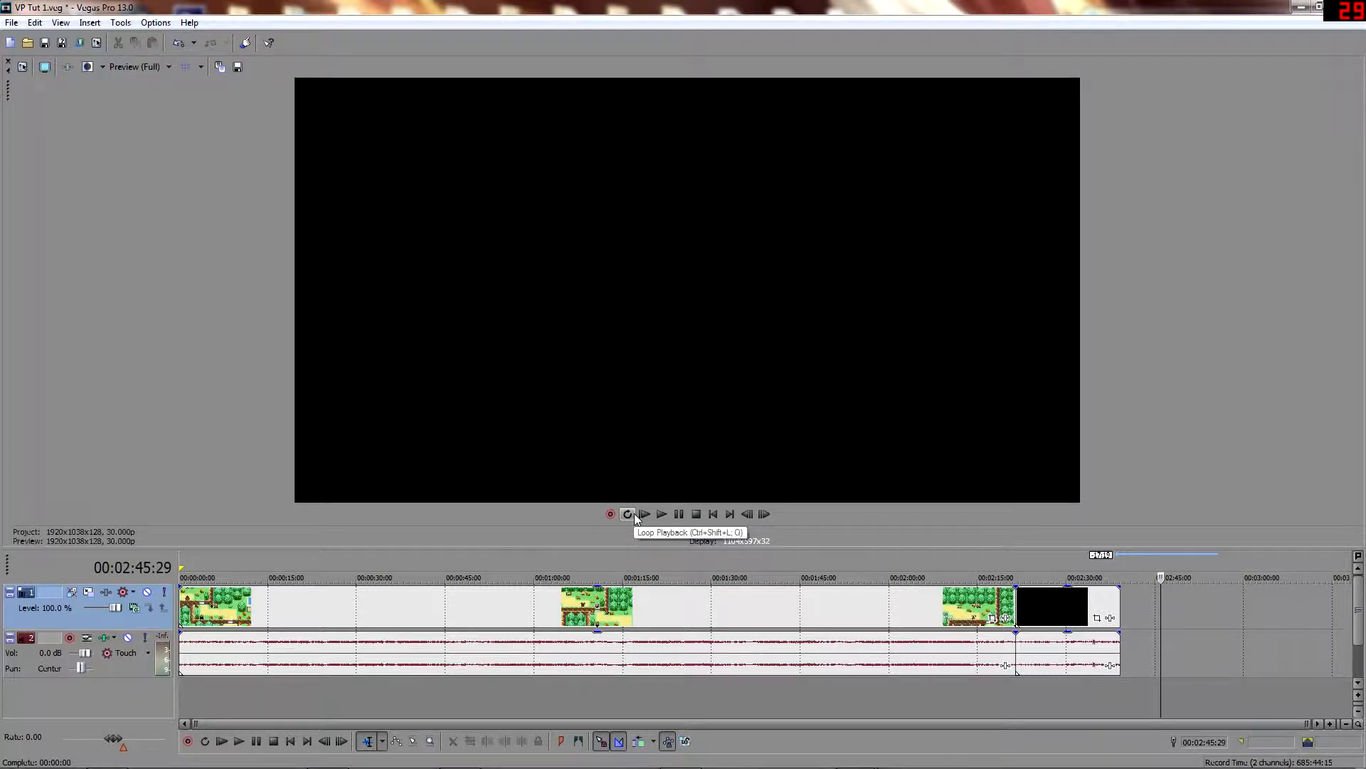
Try marking a time range after 00:01:33, and play the video from just after 00:01:11 and pause it.
{"action": "left_click_drag", "start_coordinate": [810, 559], "coordinate": [733, 561]}
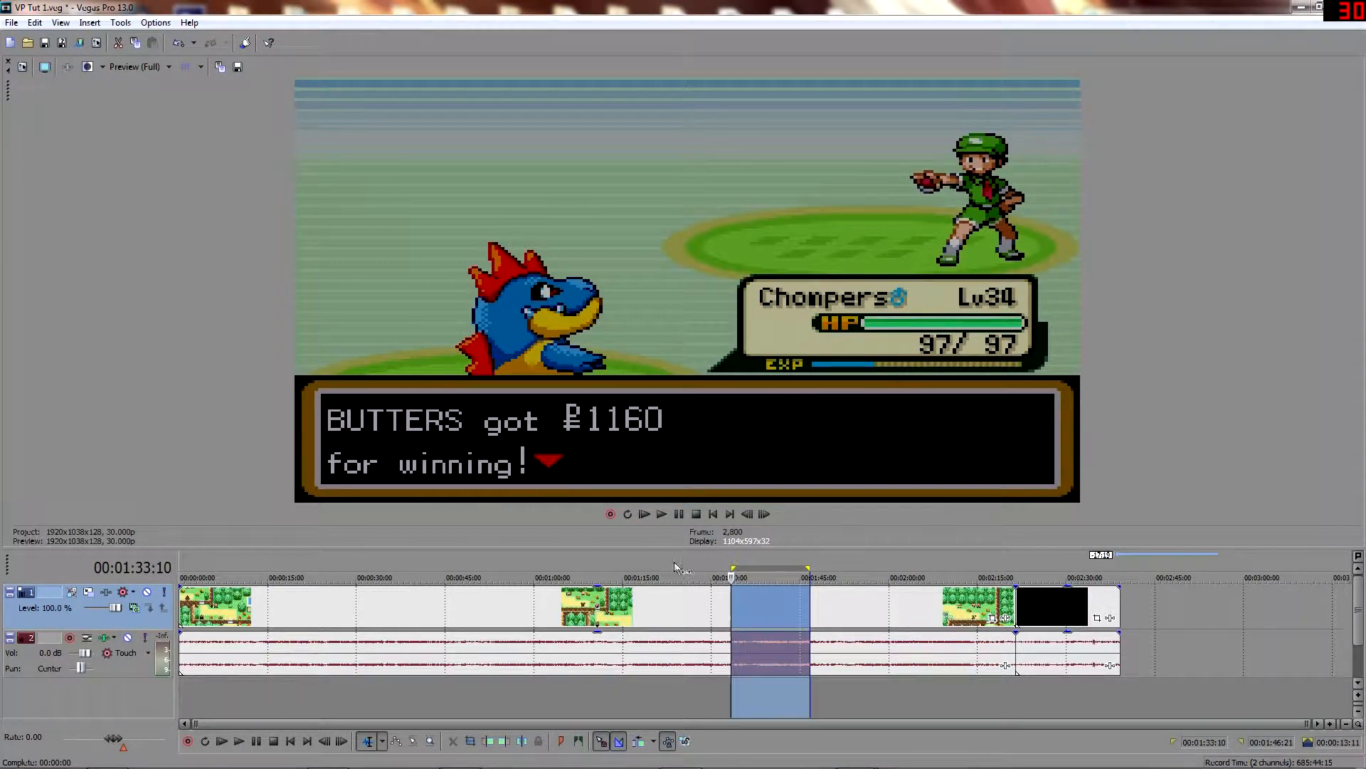
{"action": "left_click", "coordinate": [603, 559]}
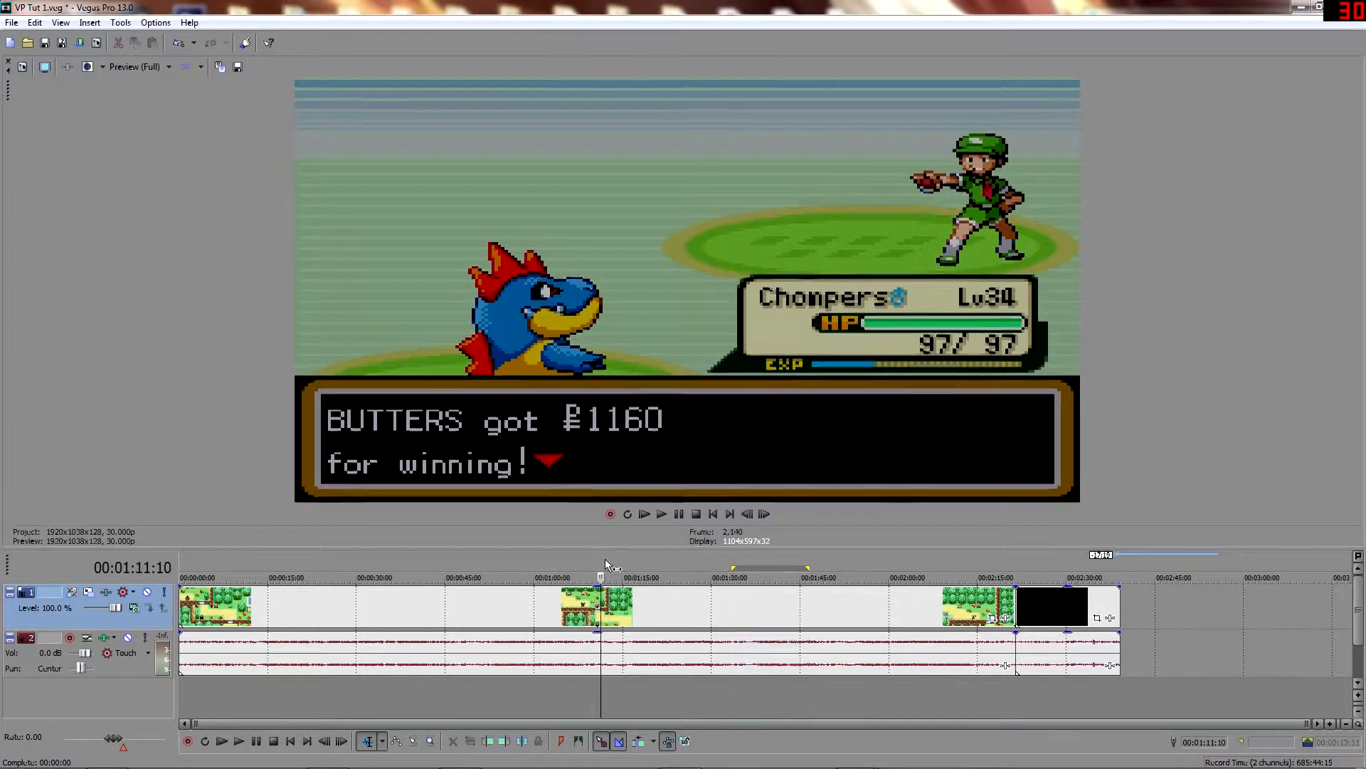
{"action": "key", "text": "space"}
{"action": "key", "text": "space"}
{"action": "left_click", "coordinate": [665, 514]}
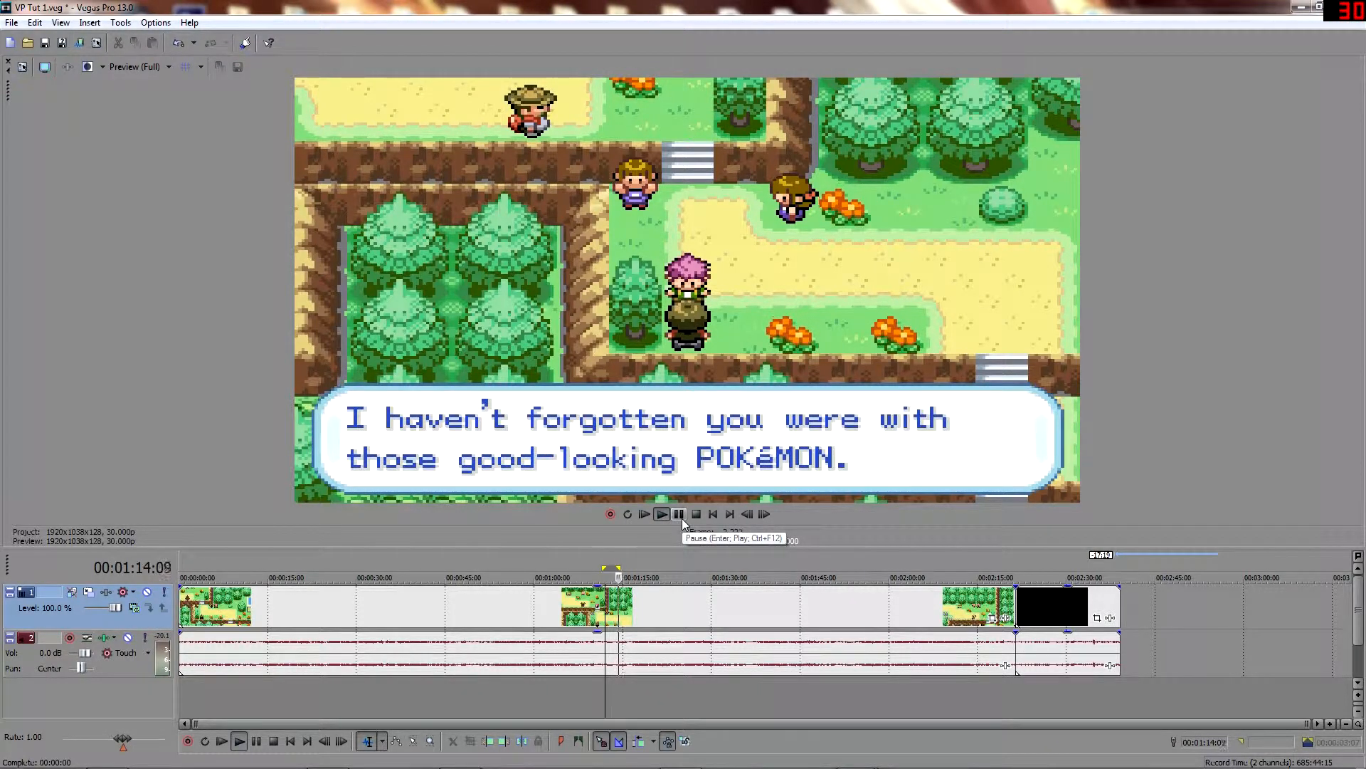
{"action": "left_click", "coordinate": [679, 514]}
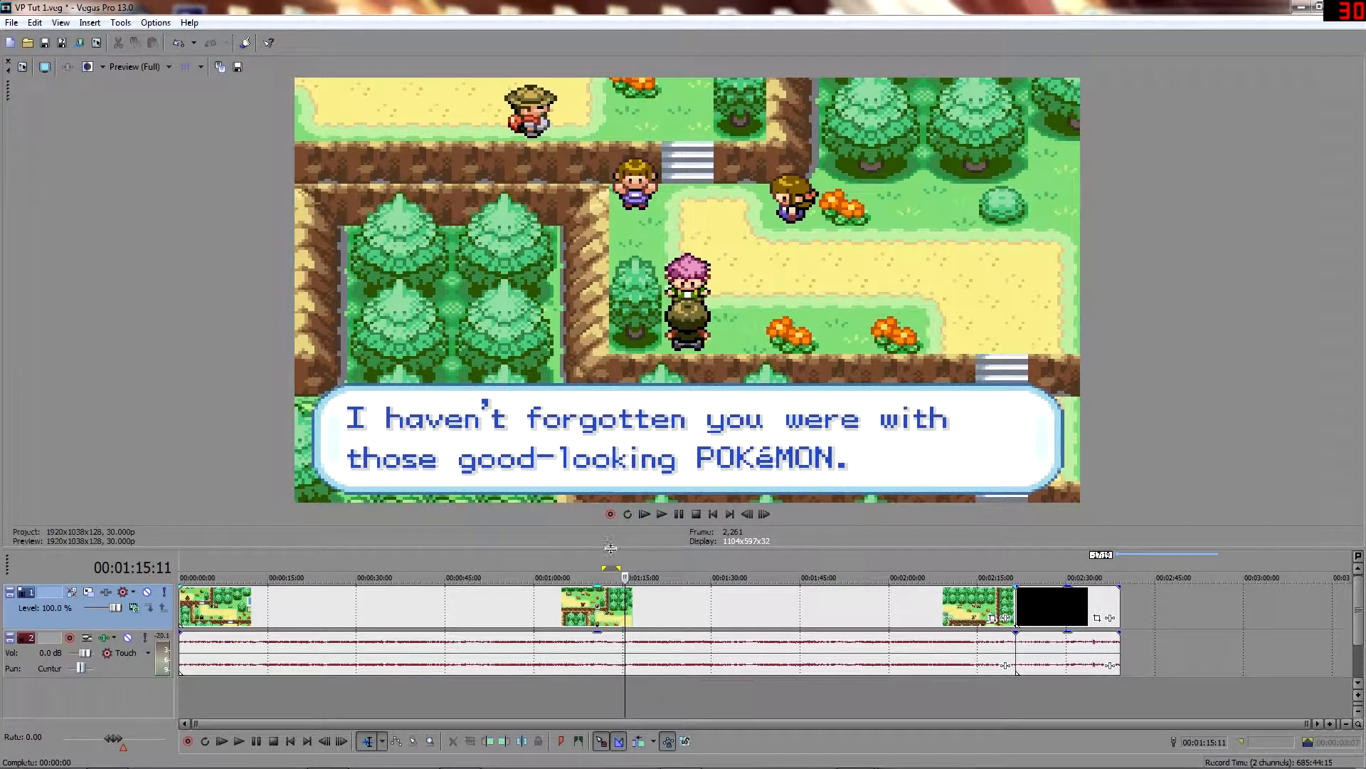
Mark the time range from 00:01:11:25 to 00:01:13:23 and play it.
{"action": "scroll", "coordinate": [617, 563], "scroll_direction": "up", "scroll_amount": 4}
{"action": "left_click_drag", "start_coordinate": [709, 557], "coordinate": [736, 561]}
{"action": "left_click", "coordinate": [707, 554]}
{"action": "left_click", "coordinate": [662, 515]}
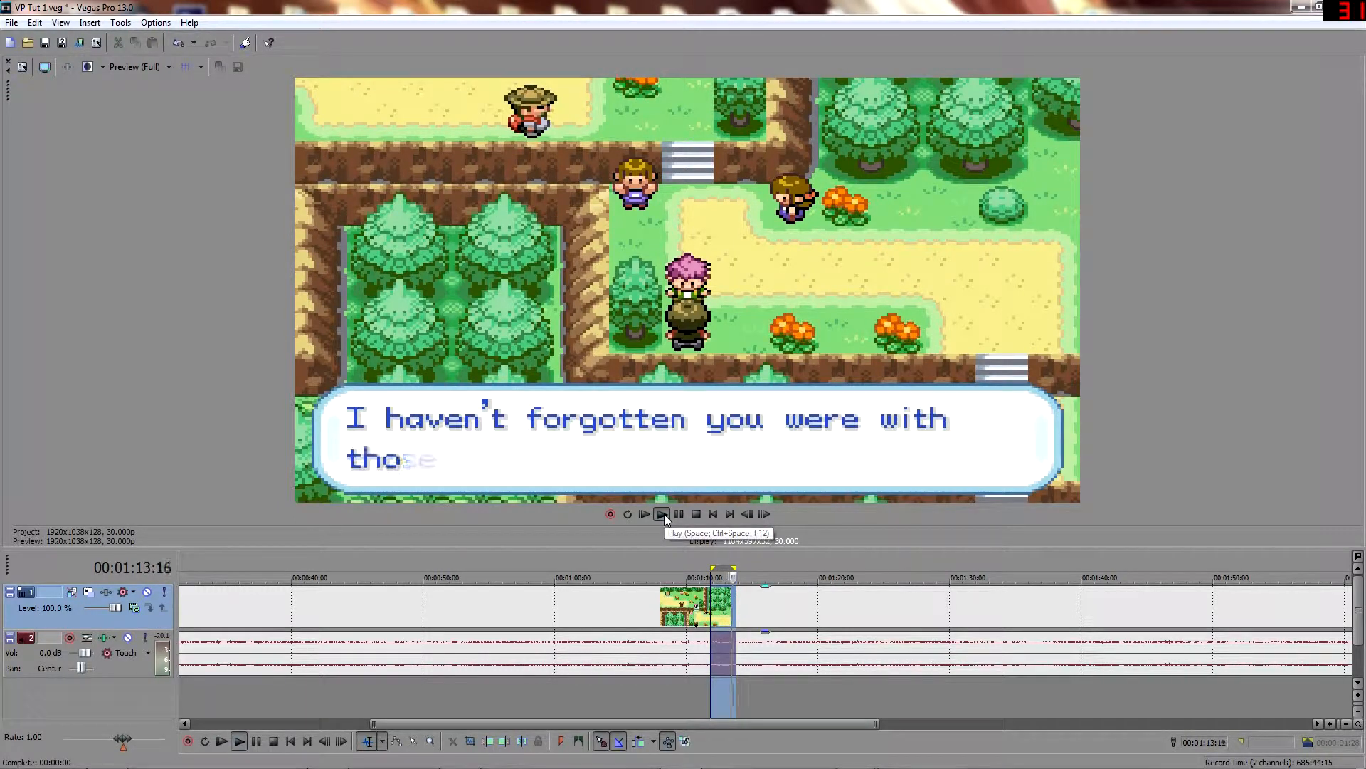
Enable loop playback, play the marked range repeatedly and pause it.
{"action": "left_click", "coordinate": [626, 514]}
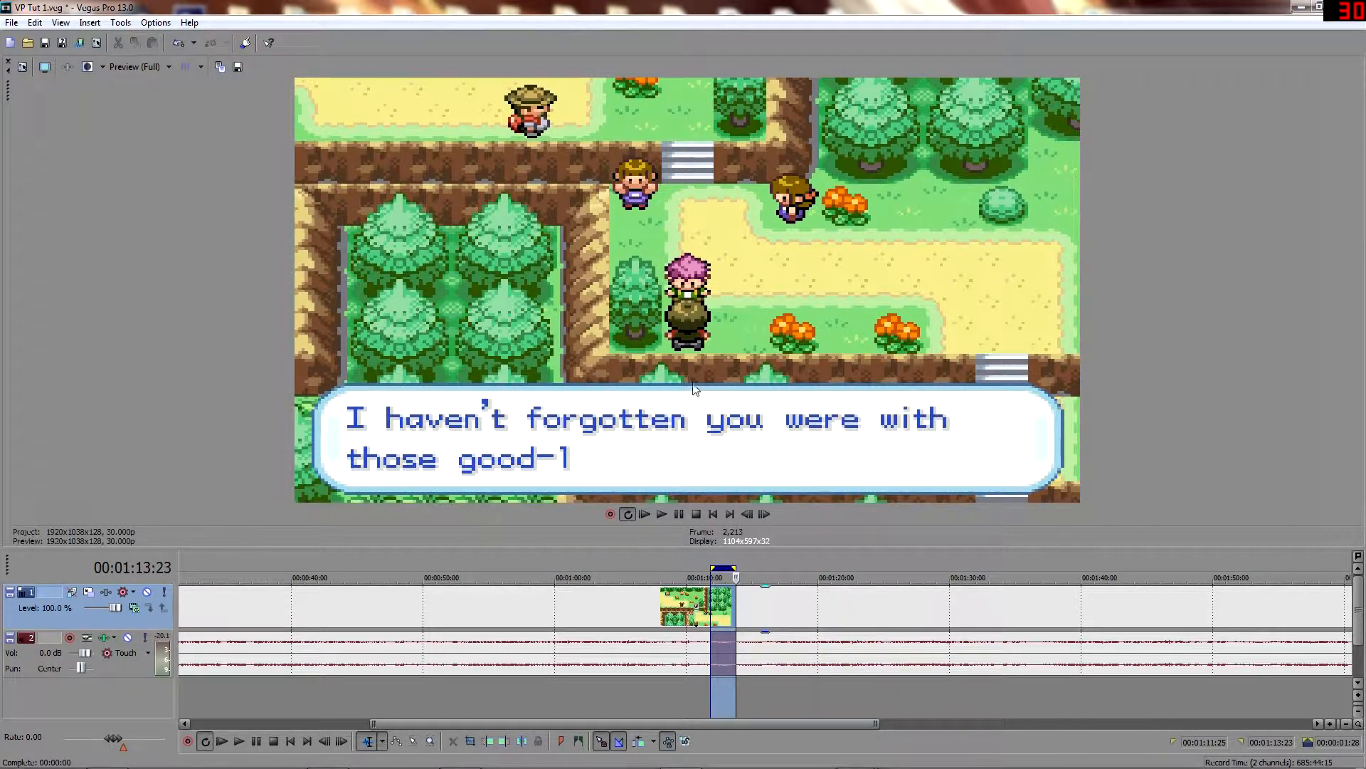
{"action": "left_click", "coordinate": [660, 514]}
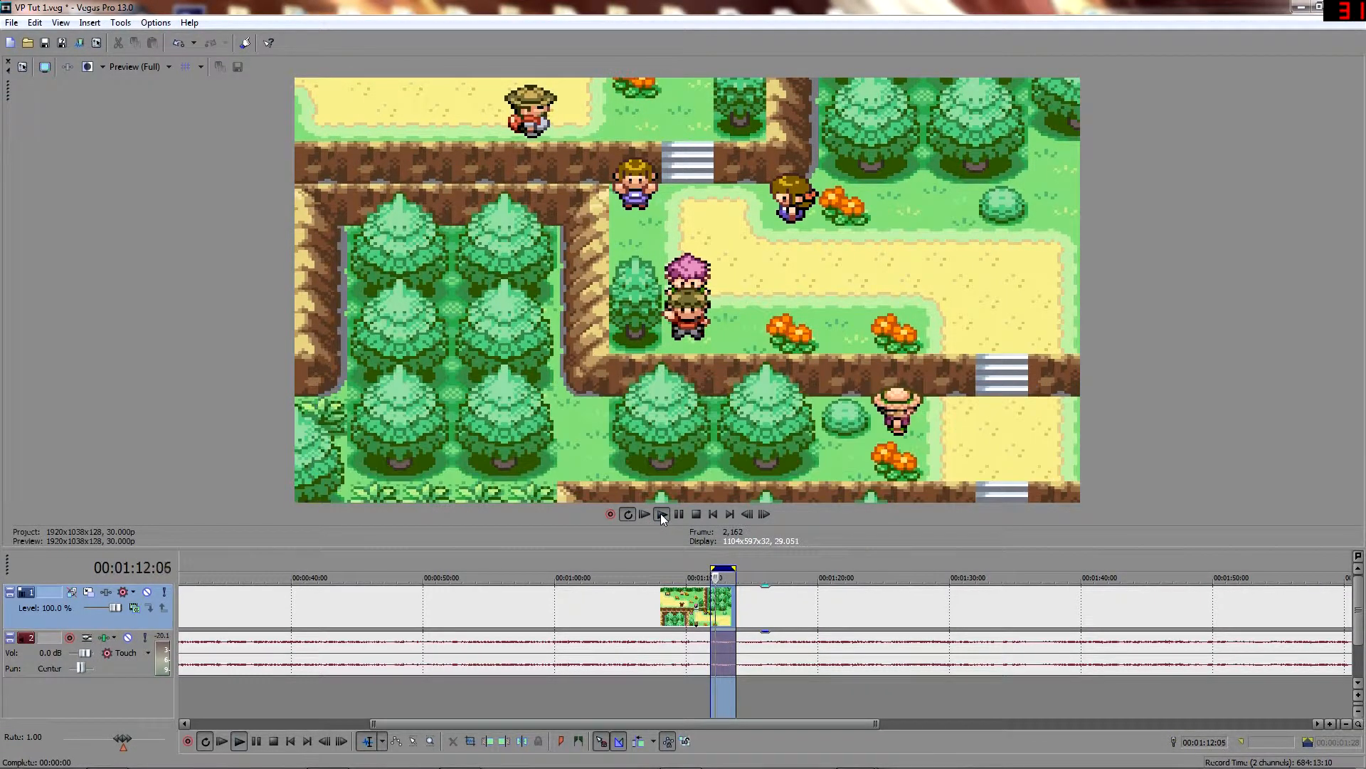
{"action": "left_click", "coordinate": [689, 513]}
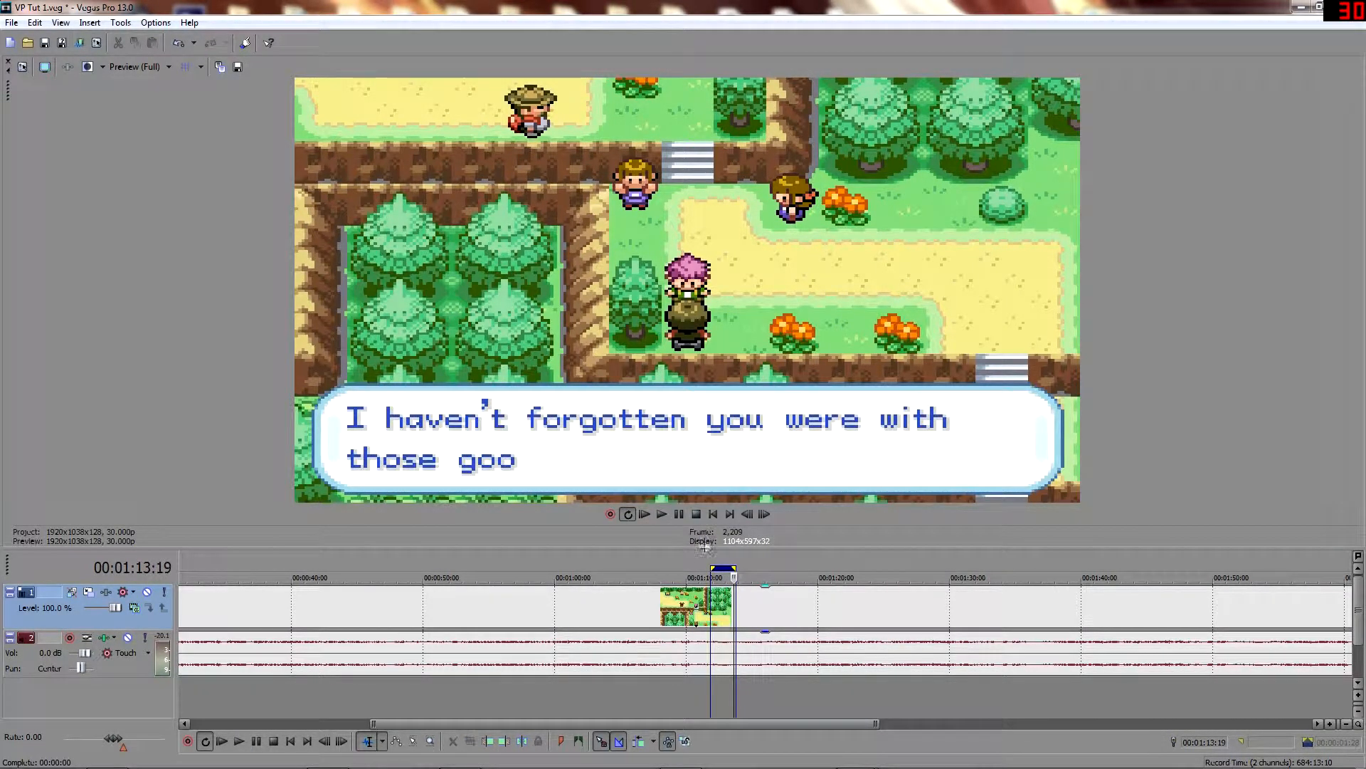
Mark the whole project as the time range and disable loop playback.
{"action": "scroll", "coordinate": [692, 583], "scroll_direction": "down", "scroll_amount": 3}
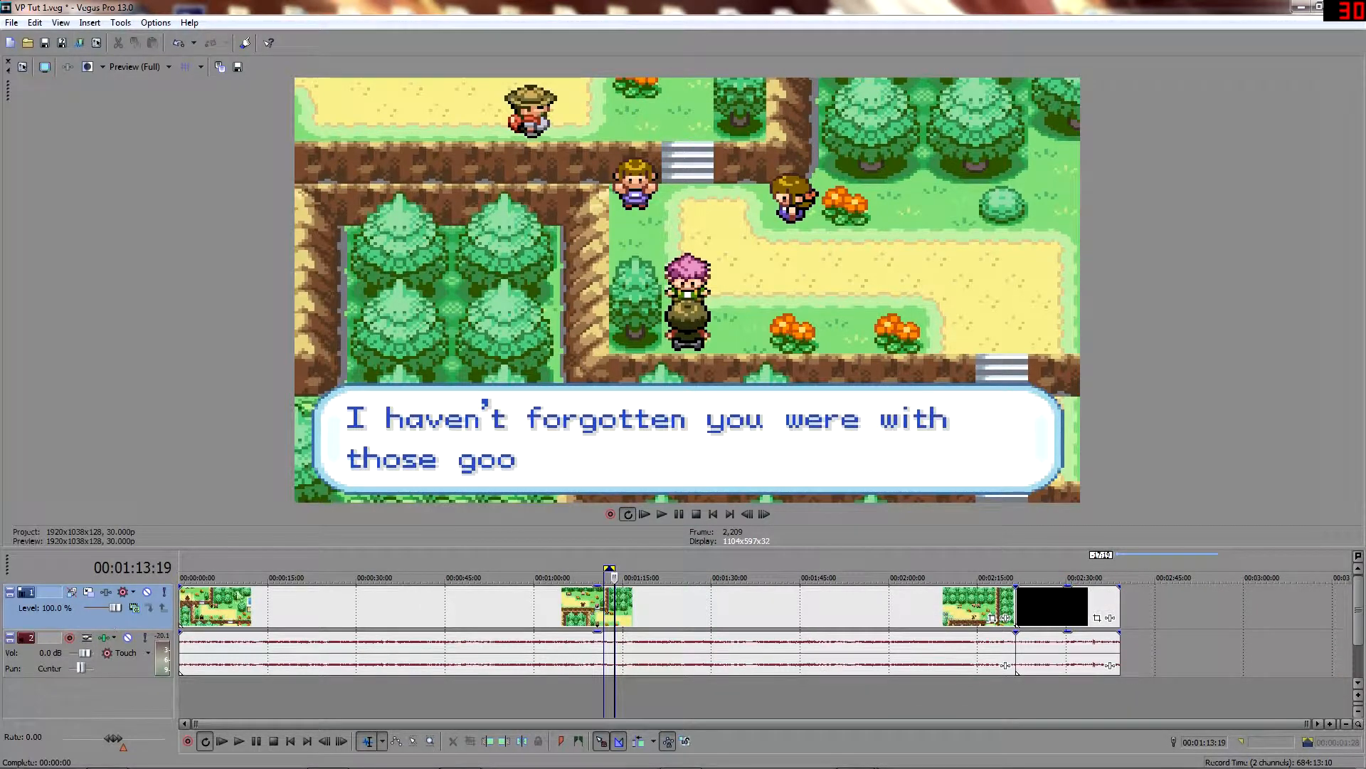
{"action": "left_click", "coordinate": [303, 559]}
{"action": "double_click", "coordinate": [304, 559]}
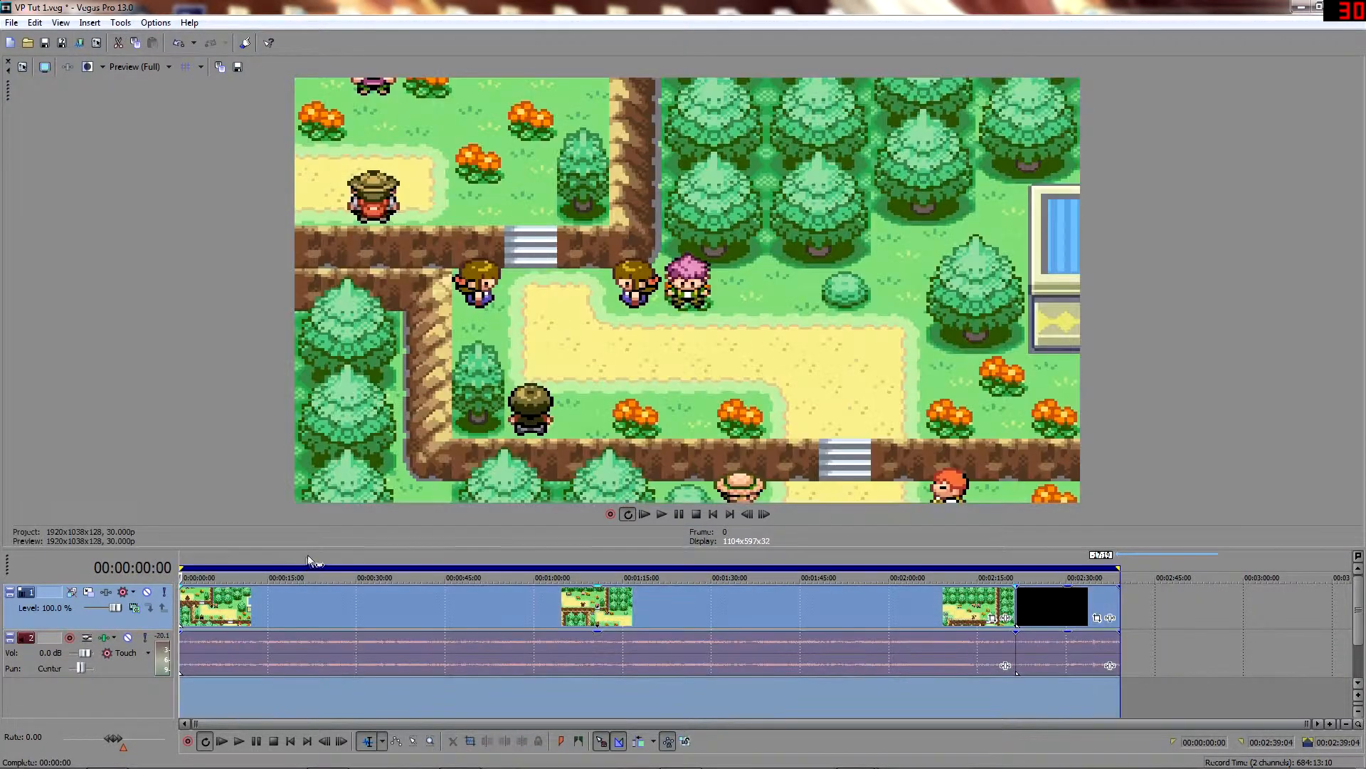
{"action": "left_click", "coordinate": [628, 514]}
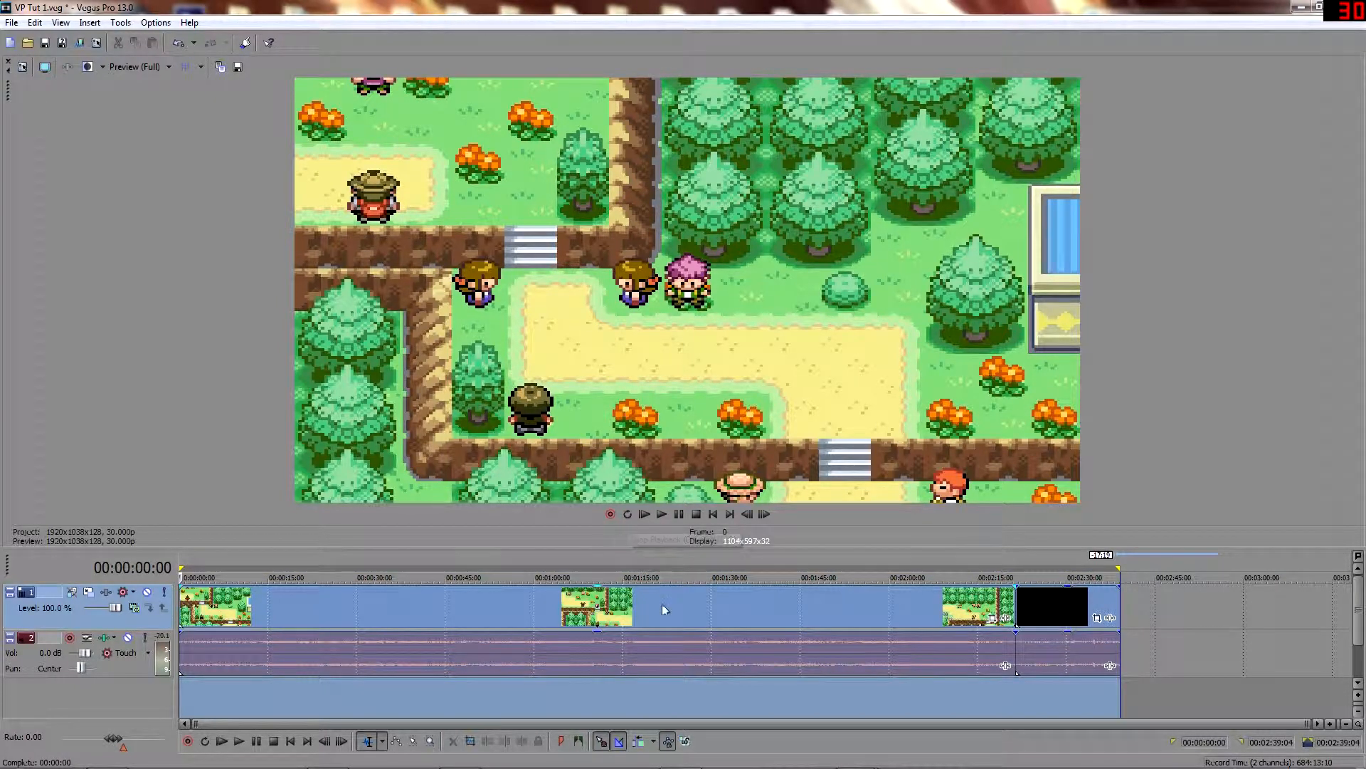
Test playing, stopping and pausing the video, including playing it from the start and pausing within the first seconds.
{"action": "left_click", "coordinate": [663, 513]}
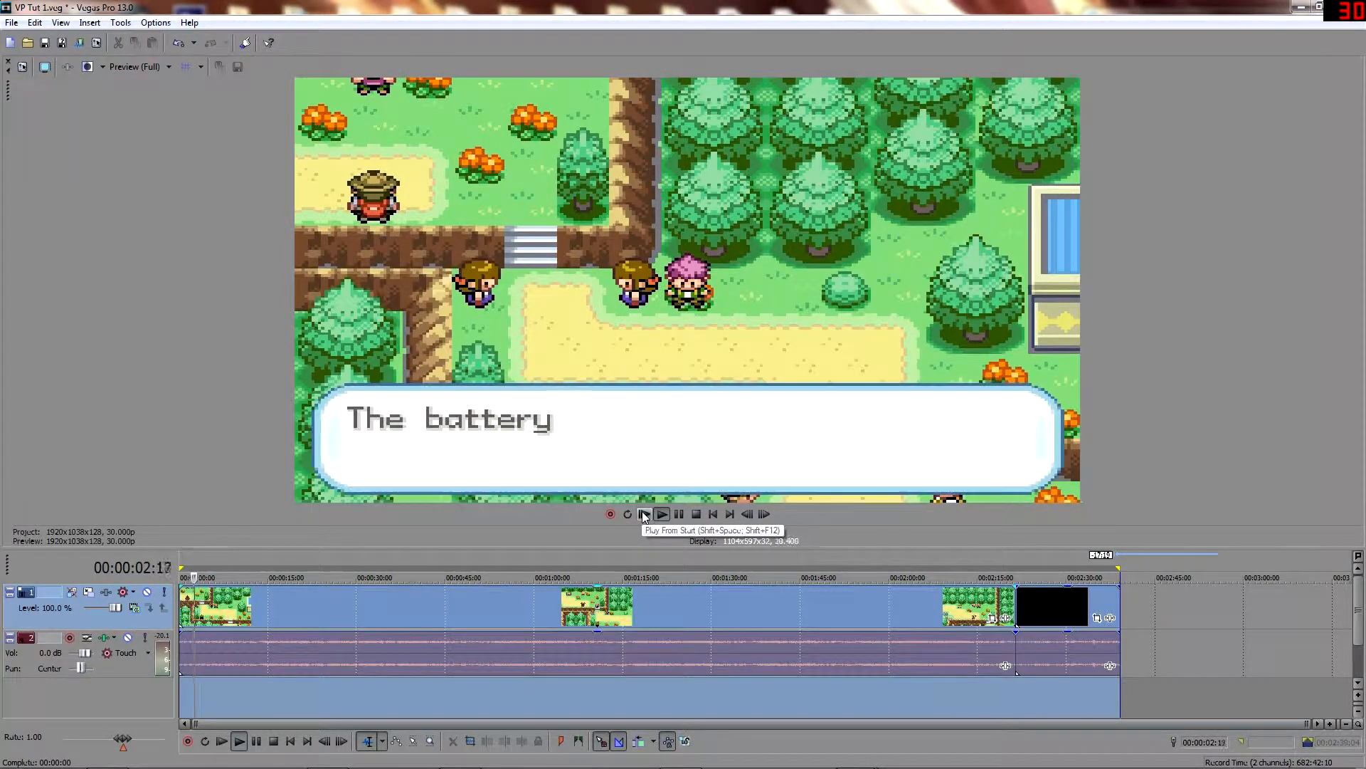
{"action": "key", "text": "space"}
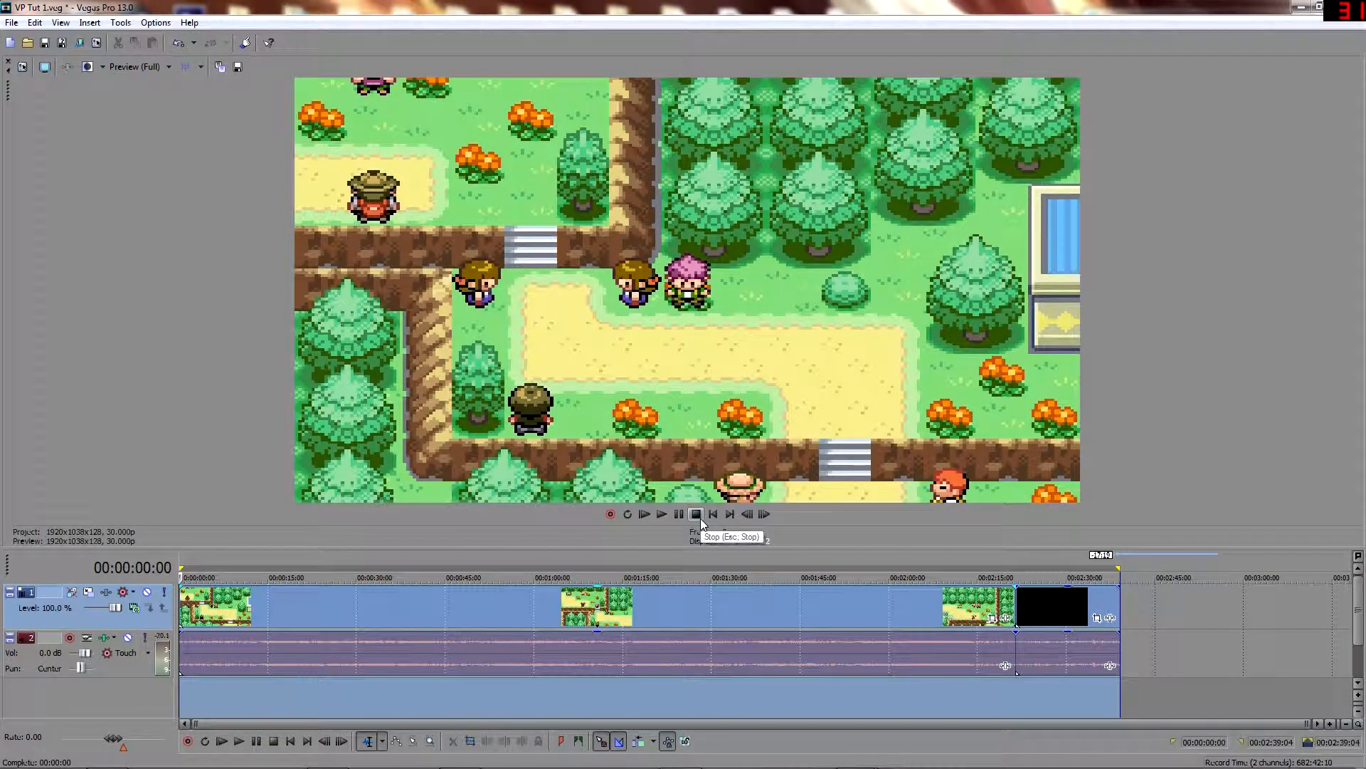
{"action": "left_click", "coordinate": [672, 519]}
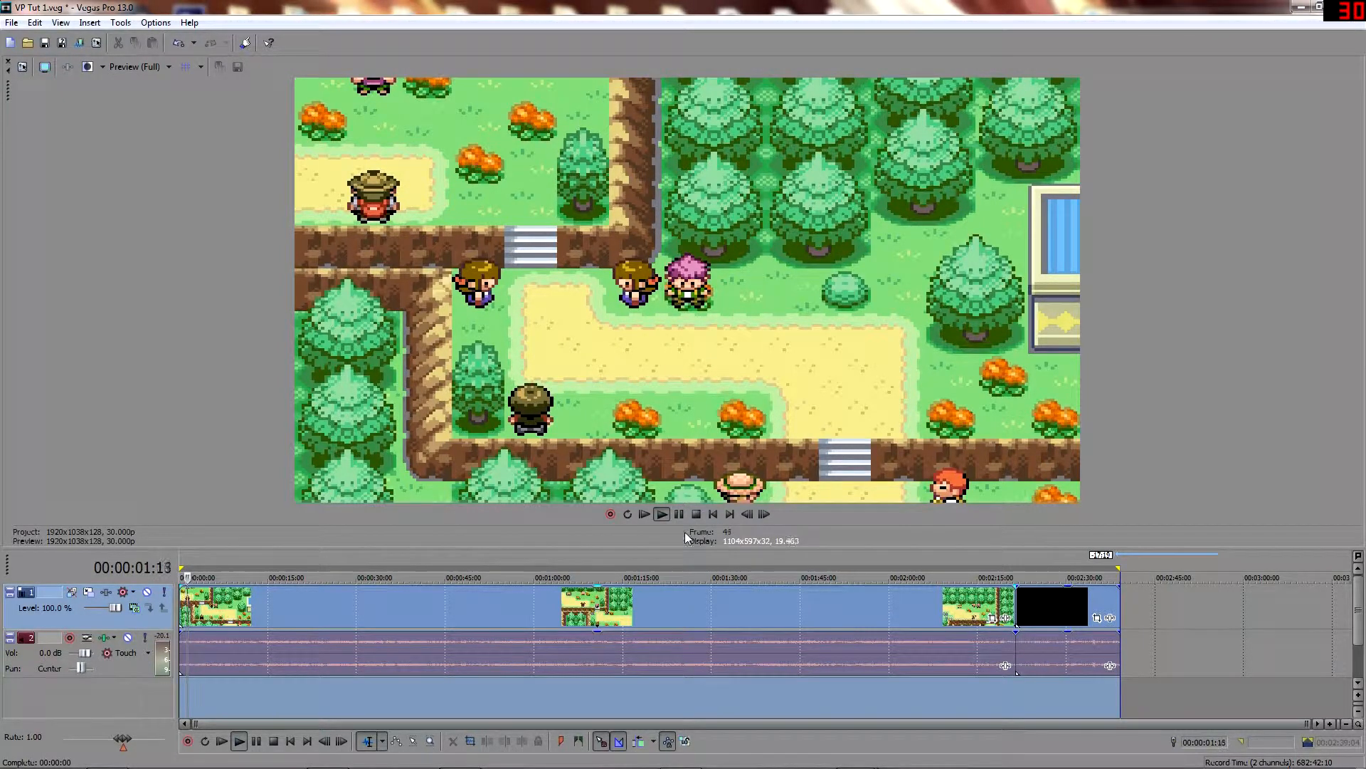
{"action": "key", "text": "Return"}
{"action": "left_click", "coordinate": [676, 521]}
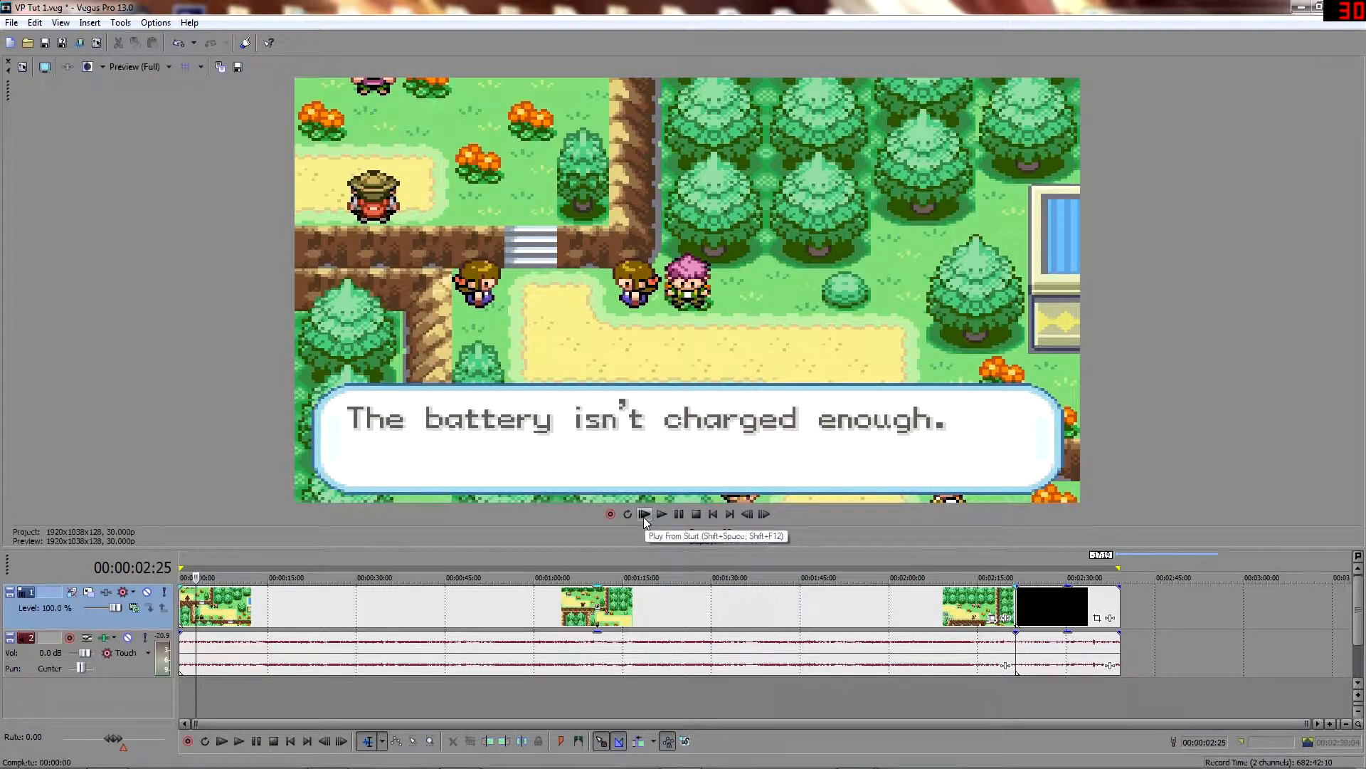
{"action": "left_click", "coordinate": [645, 516]}
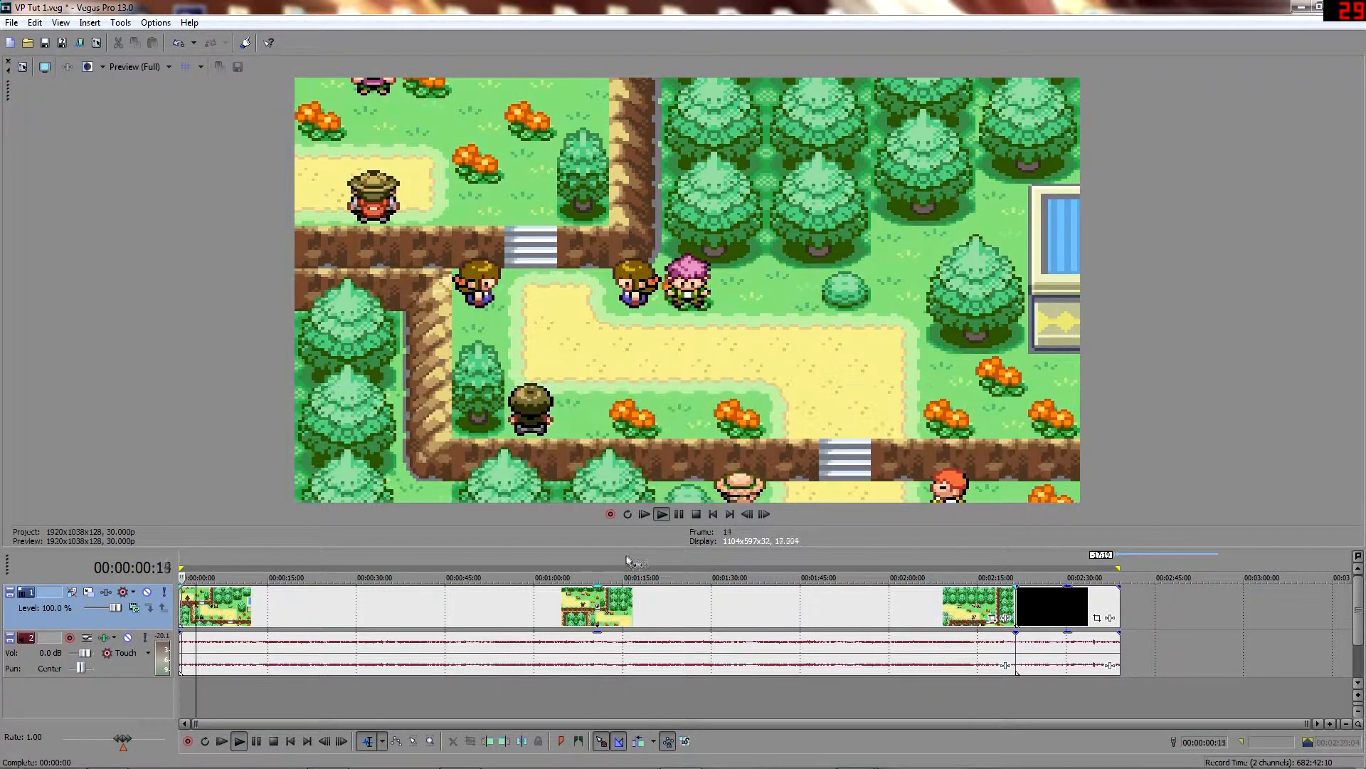
{"action": "left_click", "coordinate": [678, 514]}
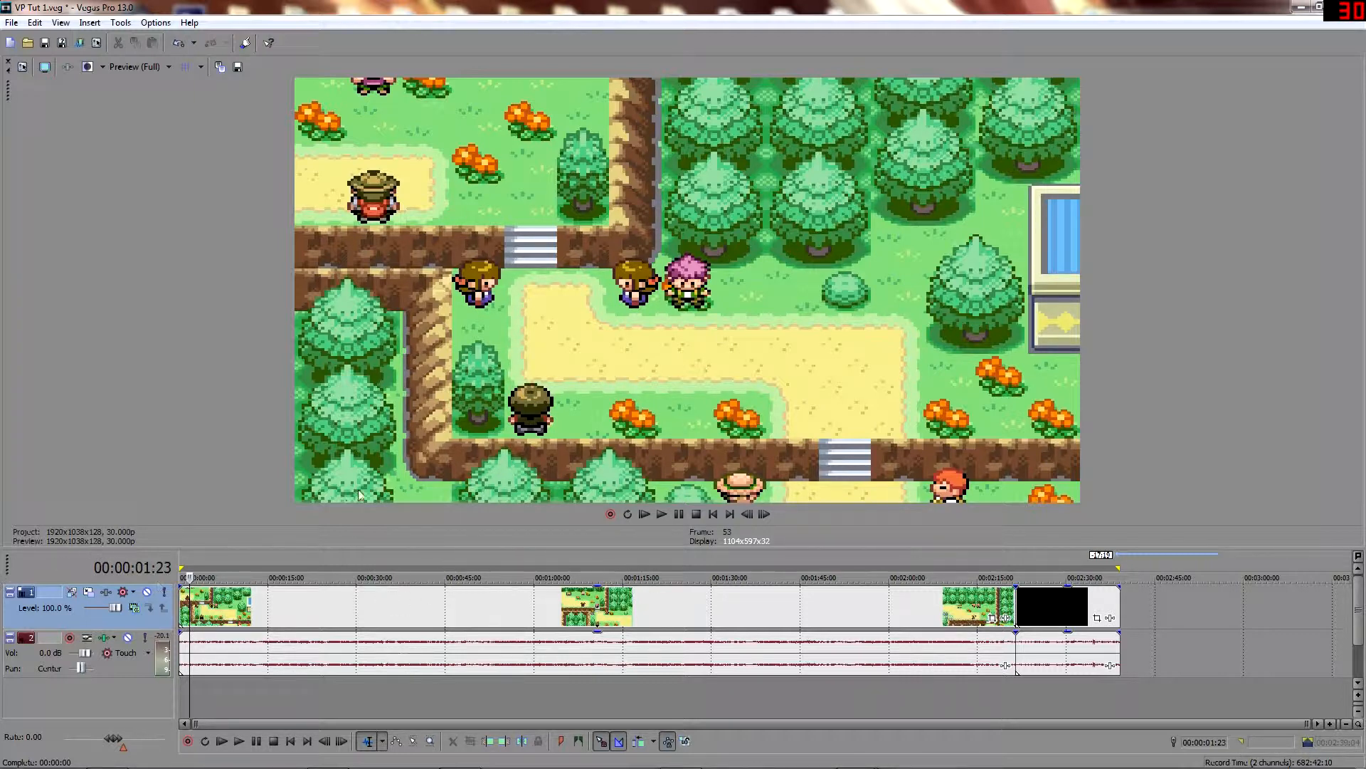
Play the opening footage and halt playback at about 00:00:09.
{"action": "scroll", "coordinate": [360, 617], "scroll_direction": "up", "scroll_amount": 6}
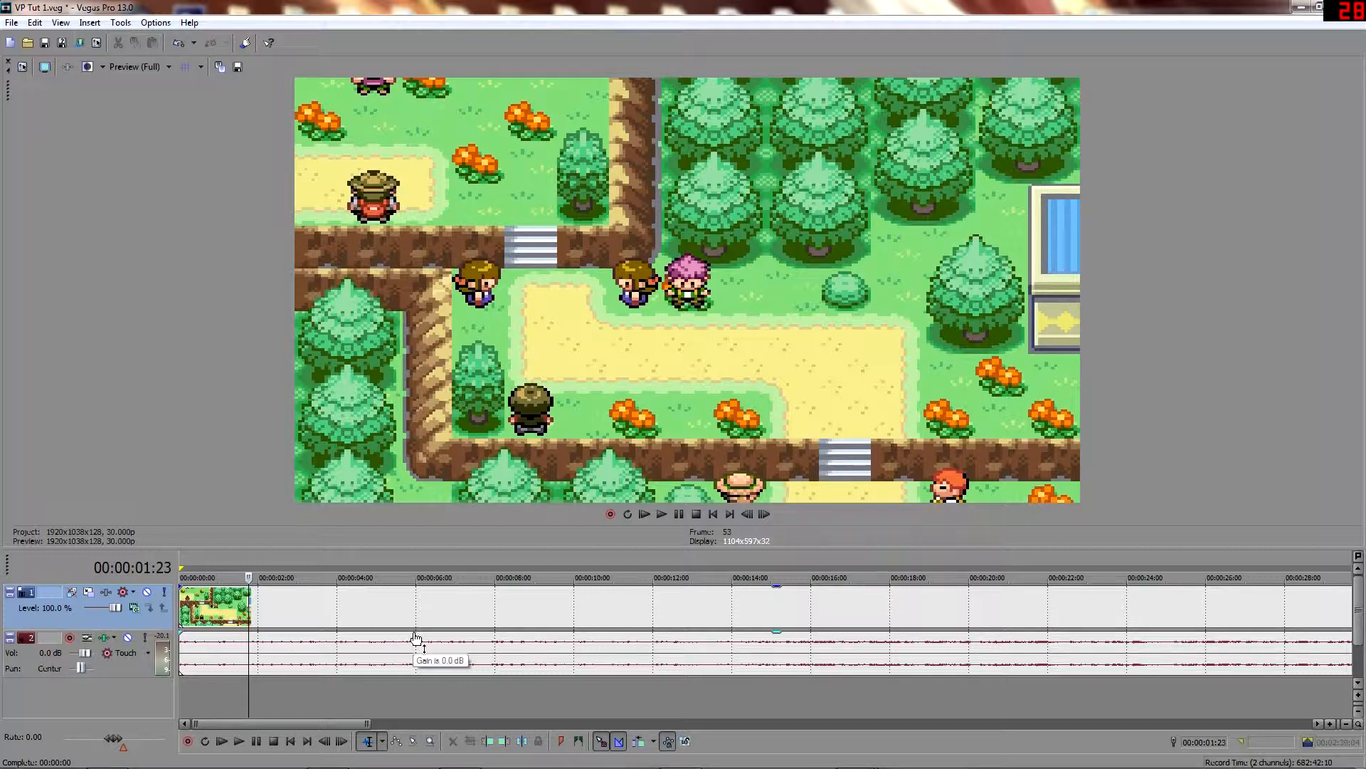
{"action": "key", "text": "space"}
{"action": "scroll", "coordinate": [360, 647], "scroll_direction": "down", "scroll_amount": 5}
{"action": "scroll", "coordinate": [361, 670], "scroll_direction": "down", "scroll_amount": 1}
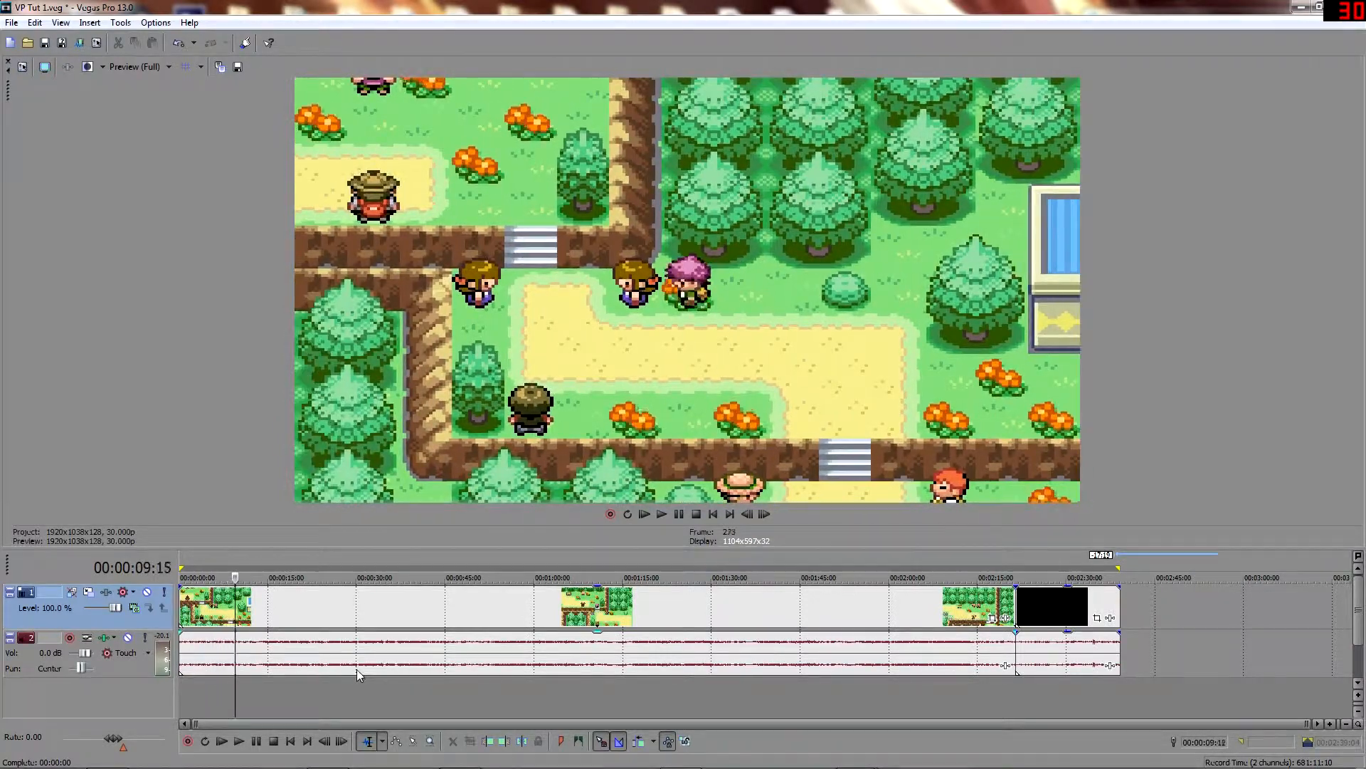
Review the footage beyond 00:00:12 and pause playback at 00:00:15:18.
{"action": "scroll", "coordinate": [346, 661], "scroll_direction": "up", "scroll_amount": 4}
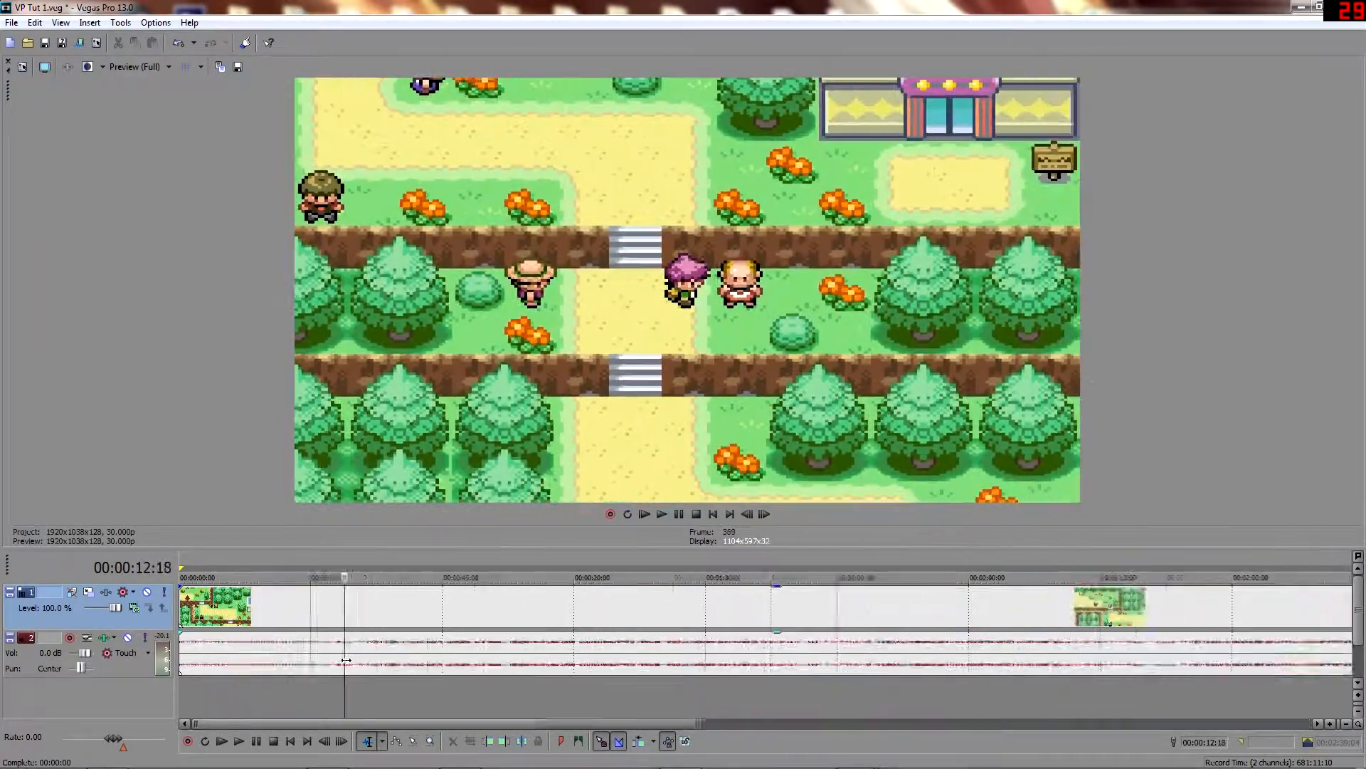
{"action": "scroll", "coordinate": [347, 660], "scroll_direction": "up", "scroll_amount": 2}
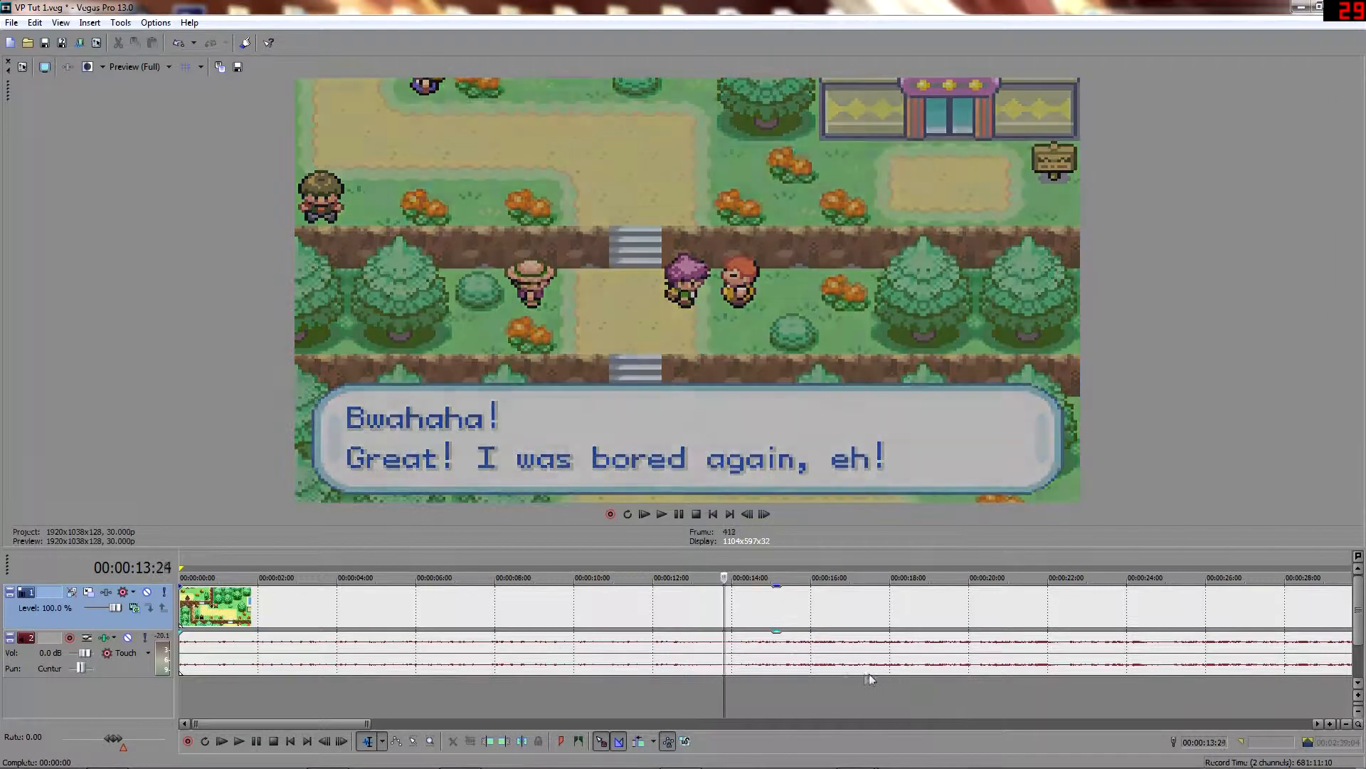
{"action": "key", "text": "Return"}
{"action": "scroll", "coordinate": [689, 617], "scroll_direction": "up", "scroll_amount": 5}
{"action": "left_click", "coordinate": [666, 514]}
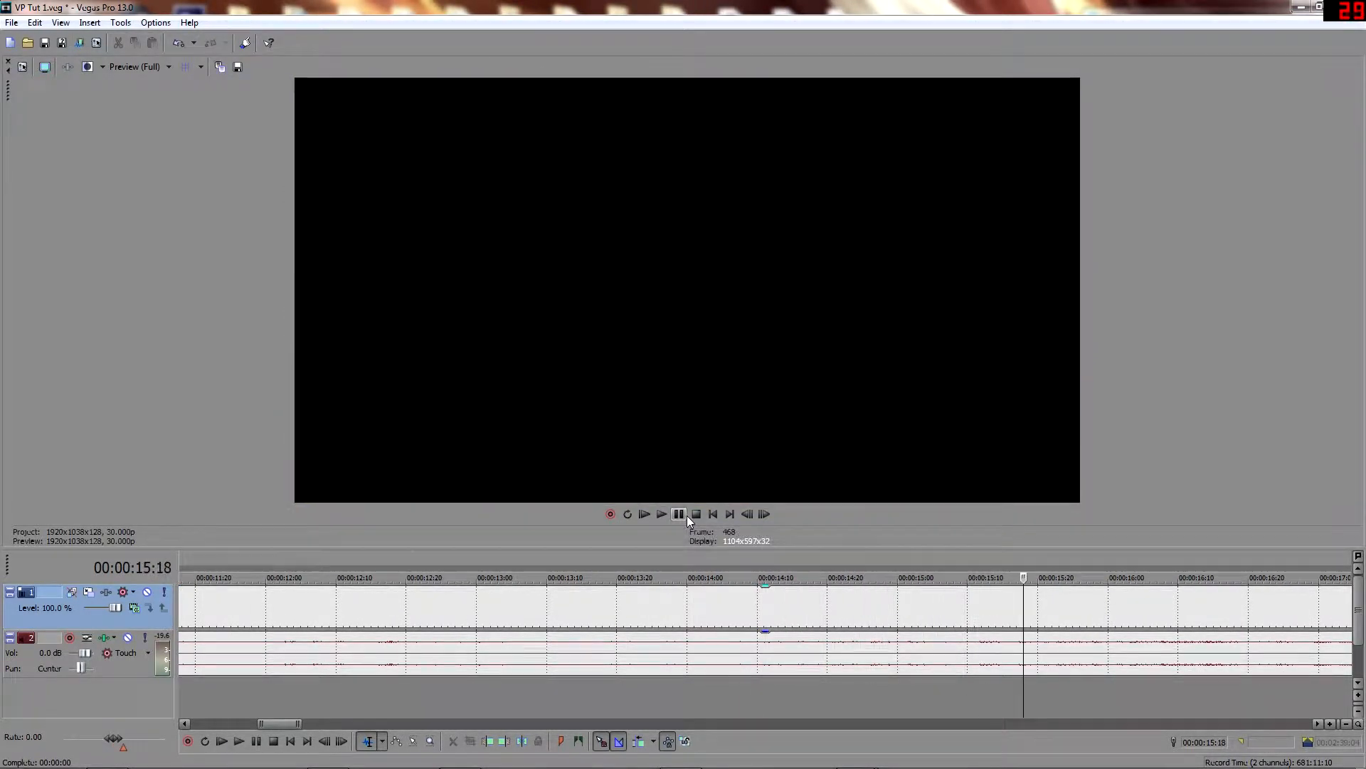
Move the playhead frame by frame to 00:00:16:00, at the end of the black transition before the battle.
{"action": "scroll", "coordinate": [979, 658], "scroll_direction": "down", "scroll_amount": 4}
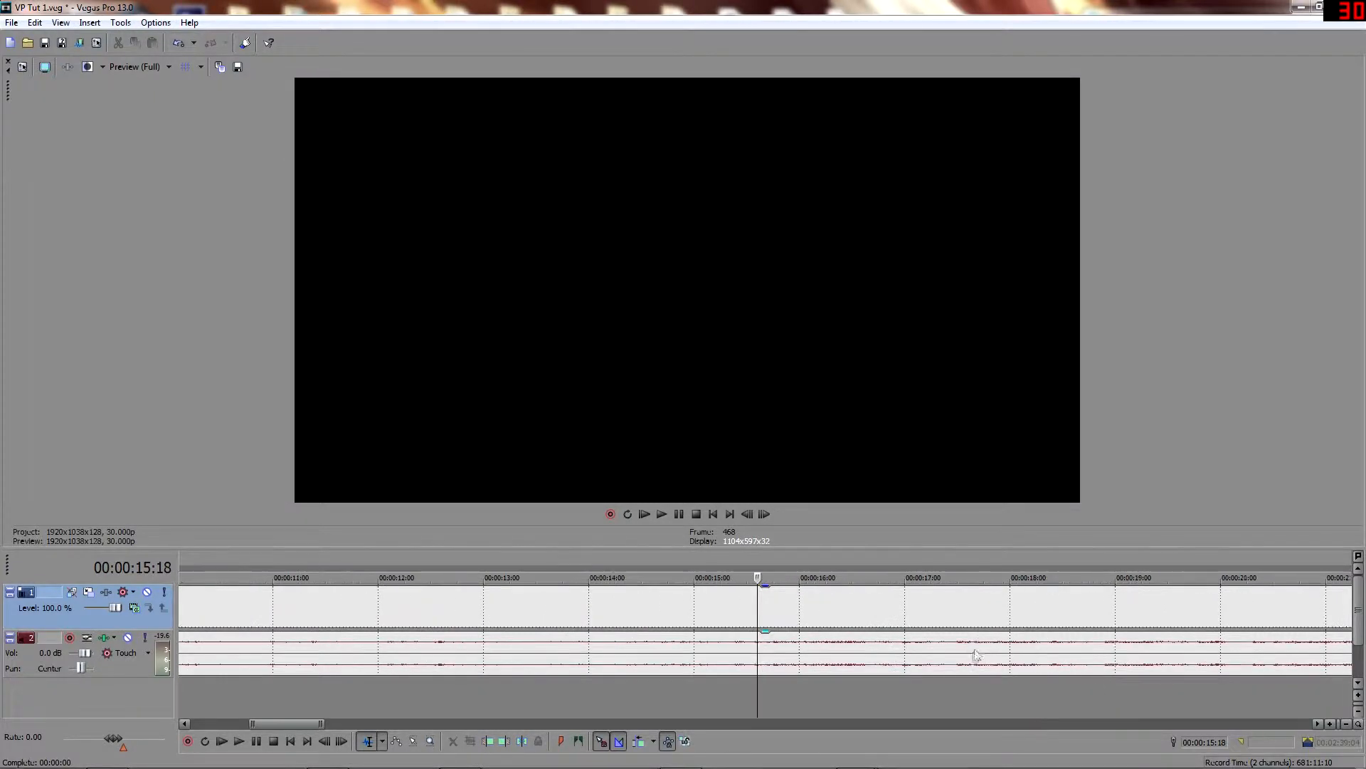
{"action": "scroll", "coordinate": [984, 673], "scroll_direction": "up", "scroll_amount": 4}
{"action": "scroll", "coordinate": [978, 676], "scroll_direction": "up", "scroll_amount": 5}
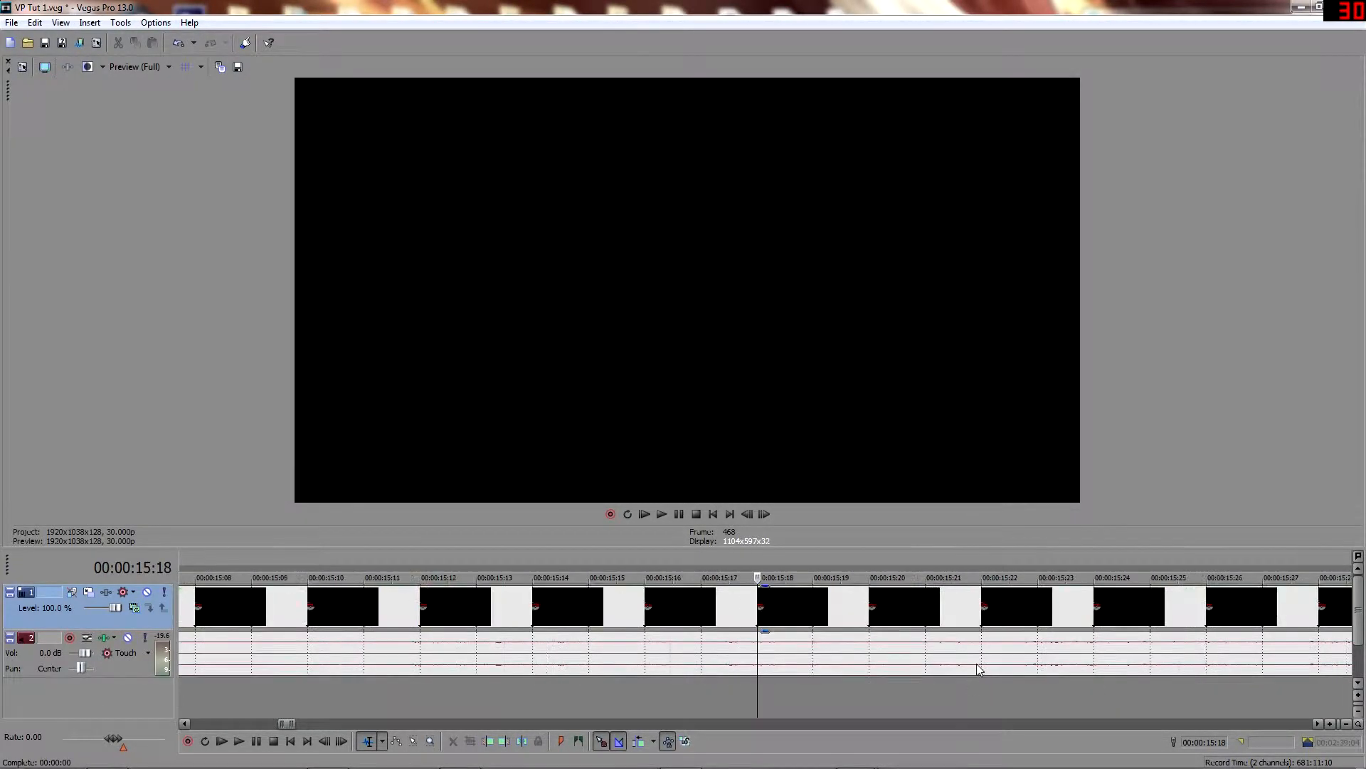
{"action": "key", "text": "Right"}
{"action": "key", "text": "Right"}
{"action": "key", "text": "Right"}
{"action": "key", "text": "Right"}
{"action": "key", "text": "Right"}
{"action": "key", "text": "Right"}
{"action": "key", "text": "Right"}
{"action": "key", "text": "Right"}
{"action": "key", "text": "Right"}
{"action": "key", "text": "Right"}
{"action": "key", "text": "Right"}
{"action": "key", "text": "Right"}
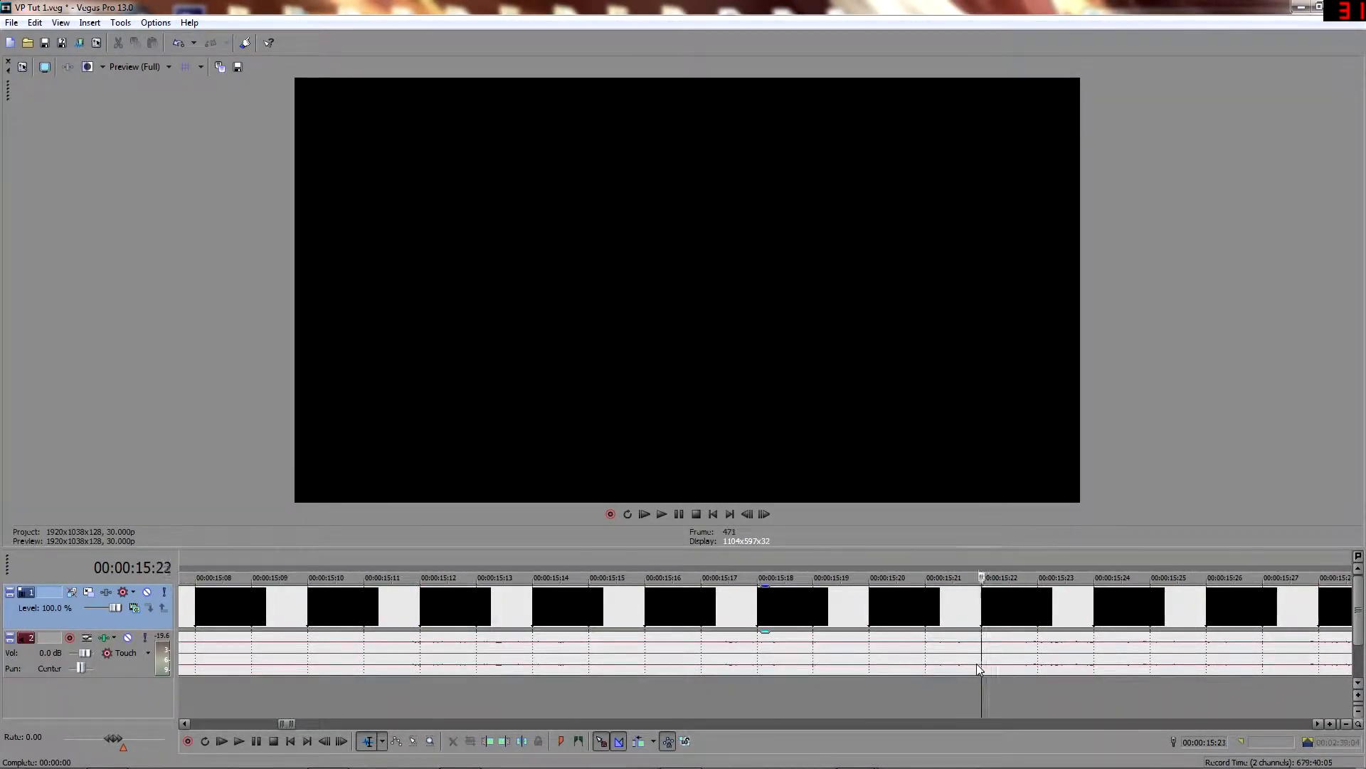
{"action": "key", "text": "Right"}
{"action": "key", "text": "Right"}
{"action": "key", "text": "Left"}
{"action": "key", "text": "Left"}
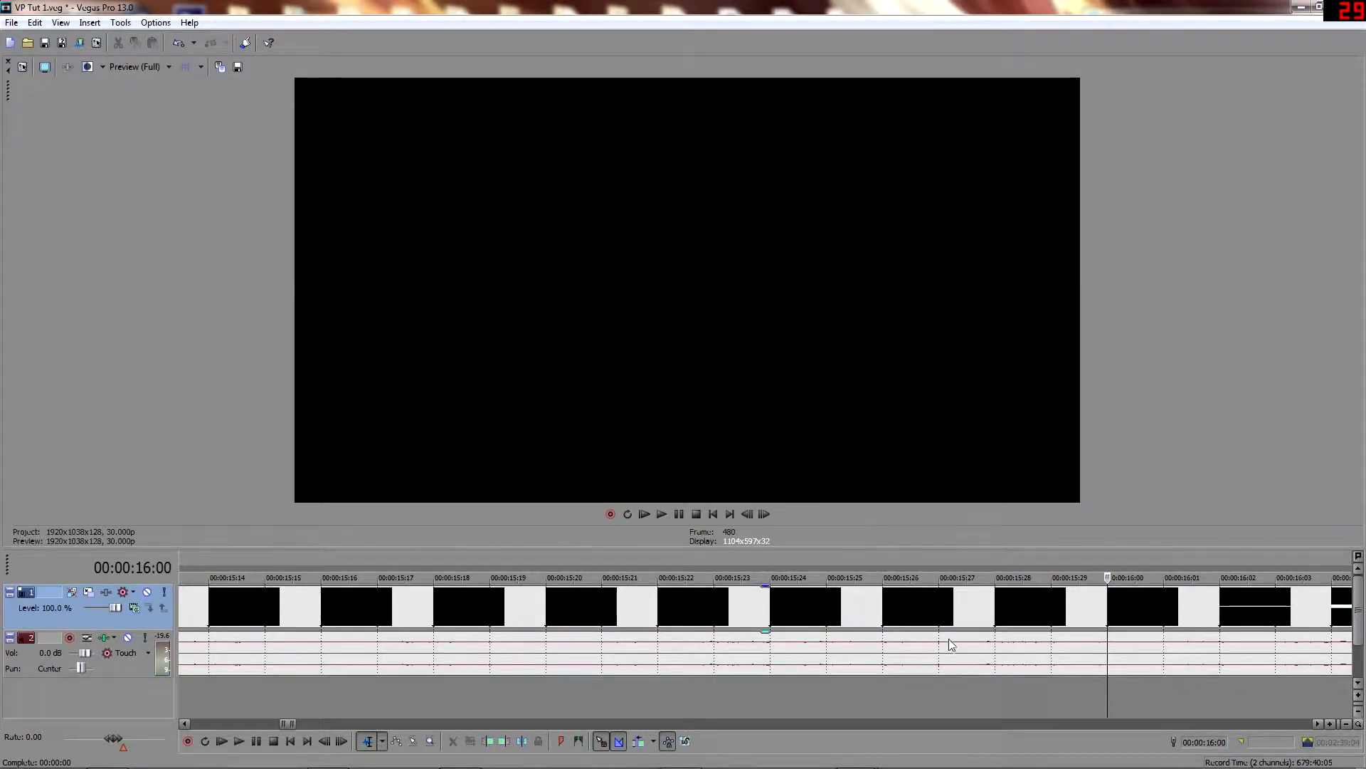
Select the clip's video and audio events and split both at 00:00:16:00.
{"action": "scroll", "coordinate": [950, 638], "scroll_direction": "down", "scroll_amount": 5}
{"action": "scroll", "coordinate": [596, 617], "scroll_direction": "down", "scroll_amount": 6}
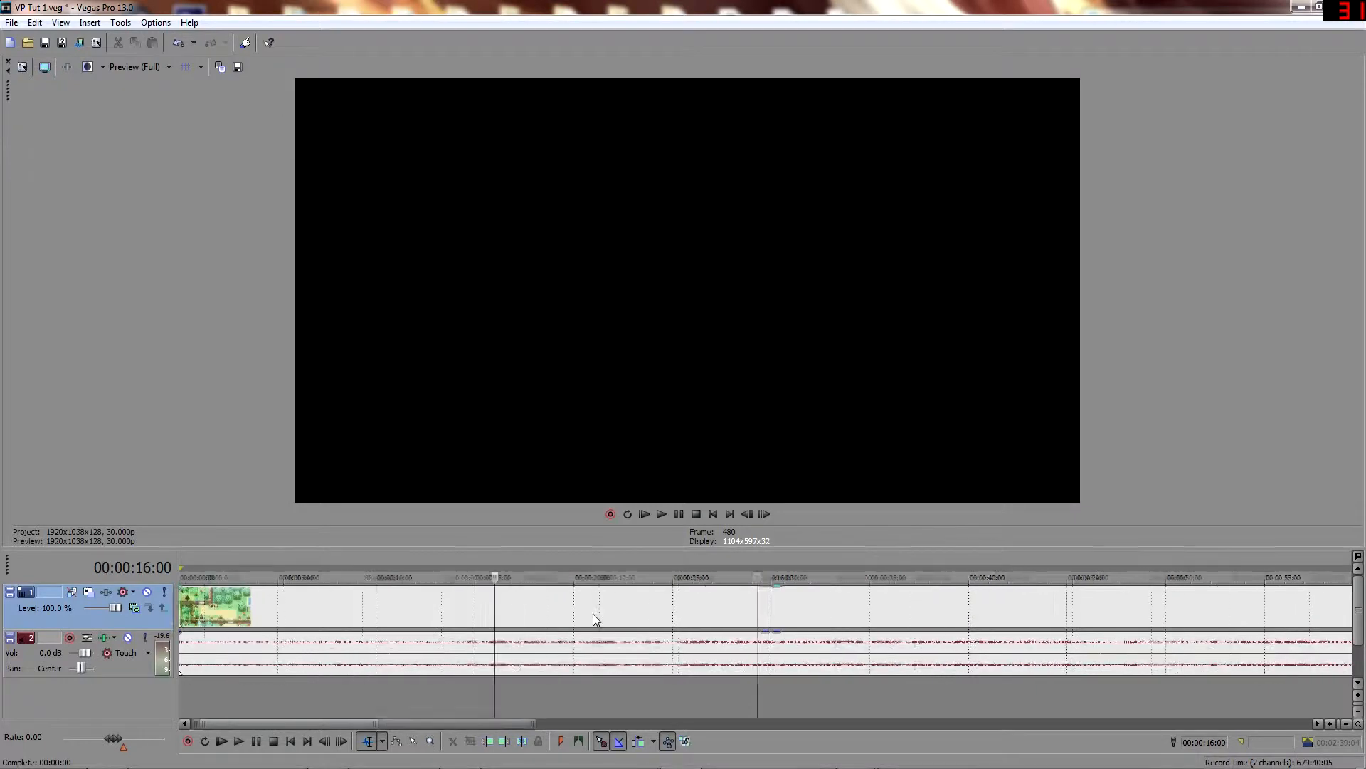
{"action": "left_click", "coordinate": [527, 607]}
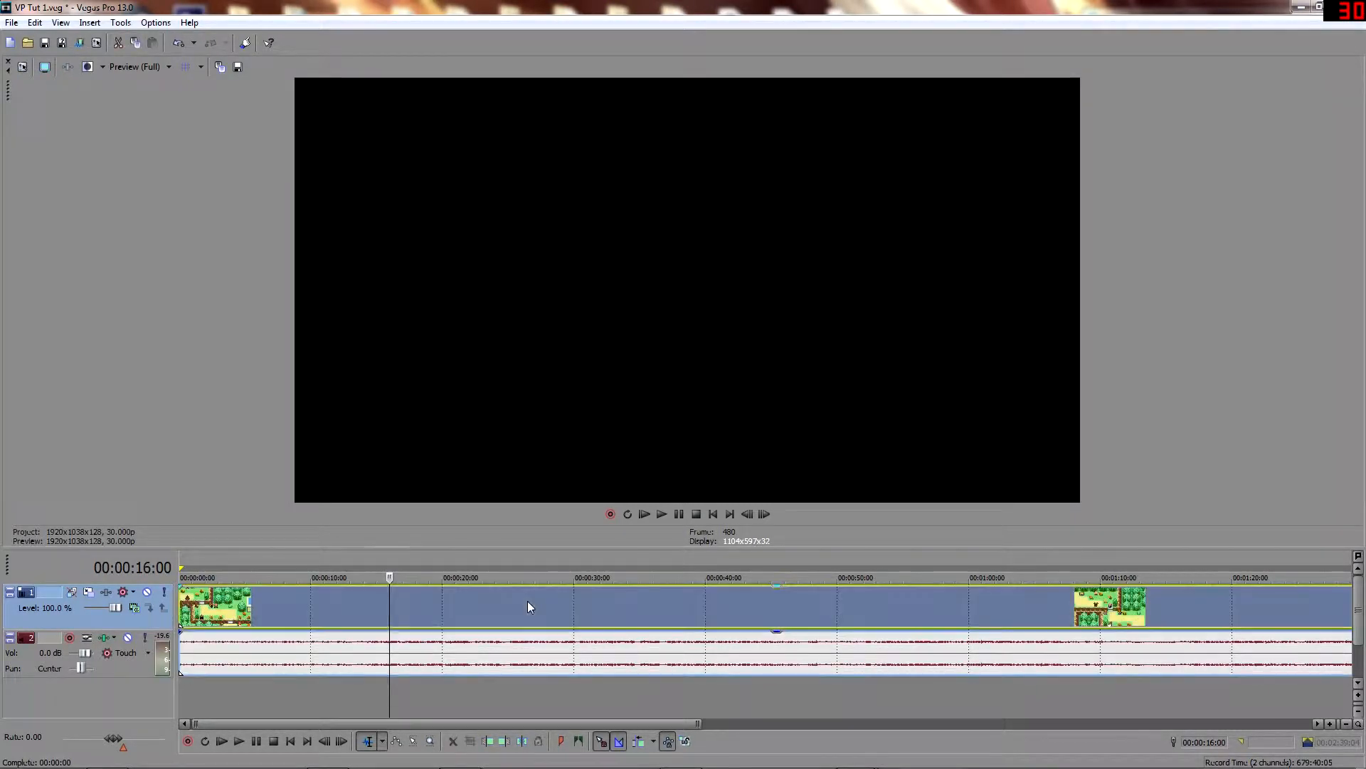
{"action": "scroll", "coordinate": [519, 597], "scroll_direction": "up", "scroll_amount": 4}
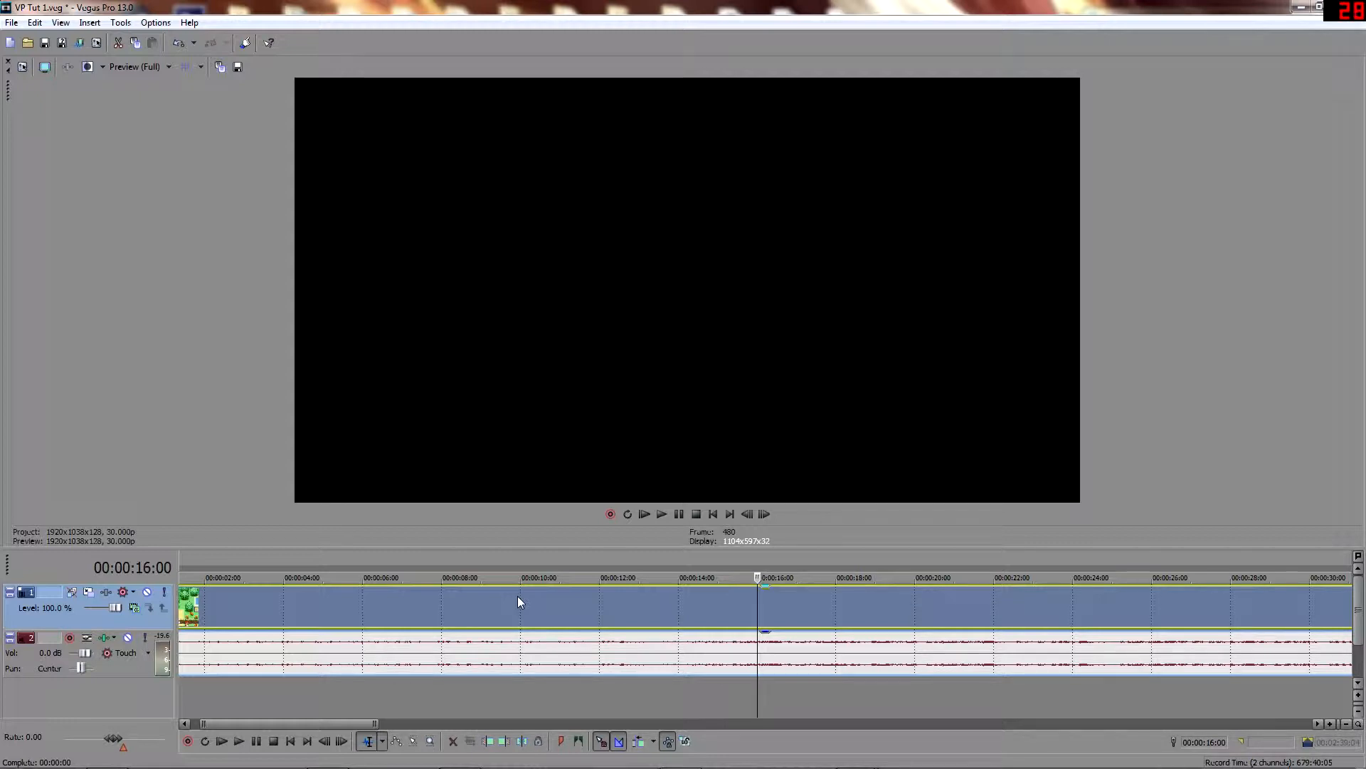
{"action": "left_click", "coordinate": [656, 656]}
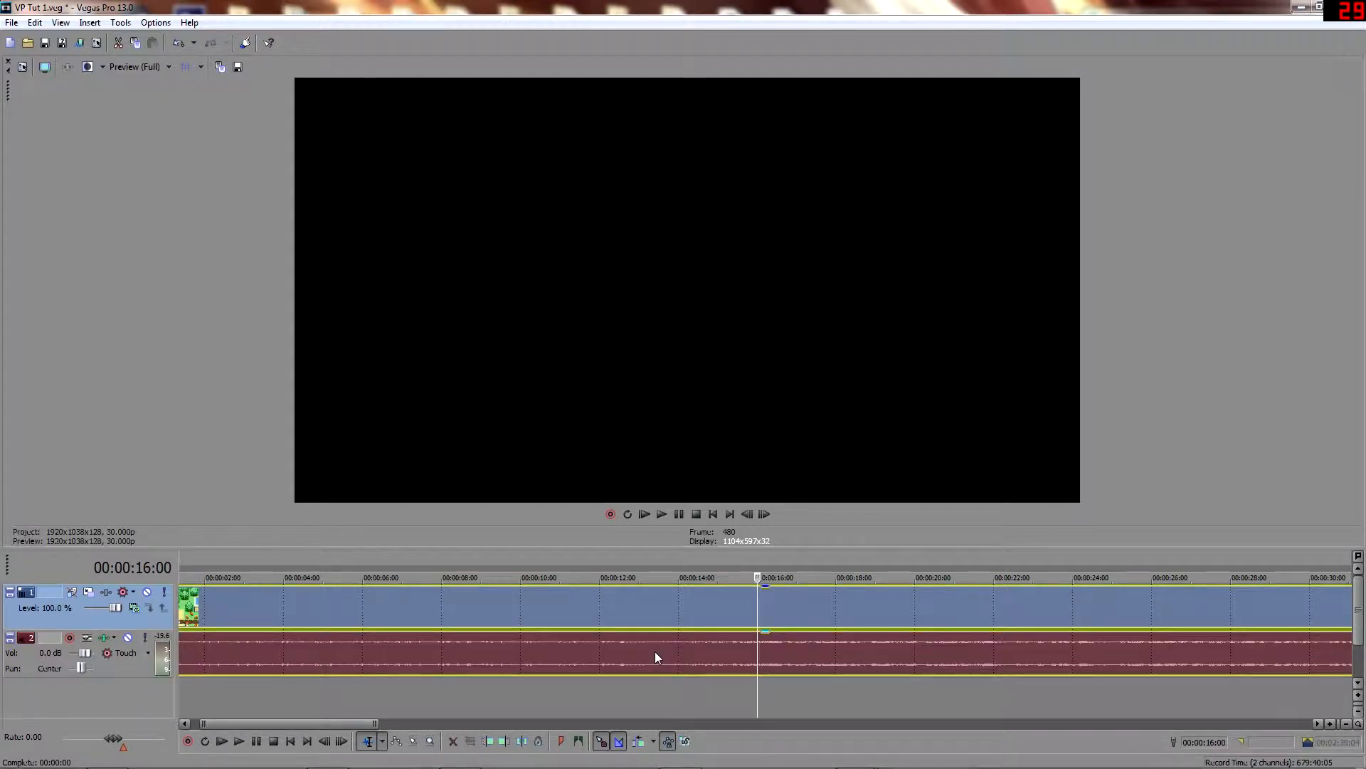
{"action": "key", "text": "s"}
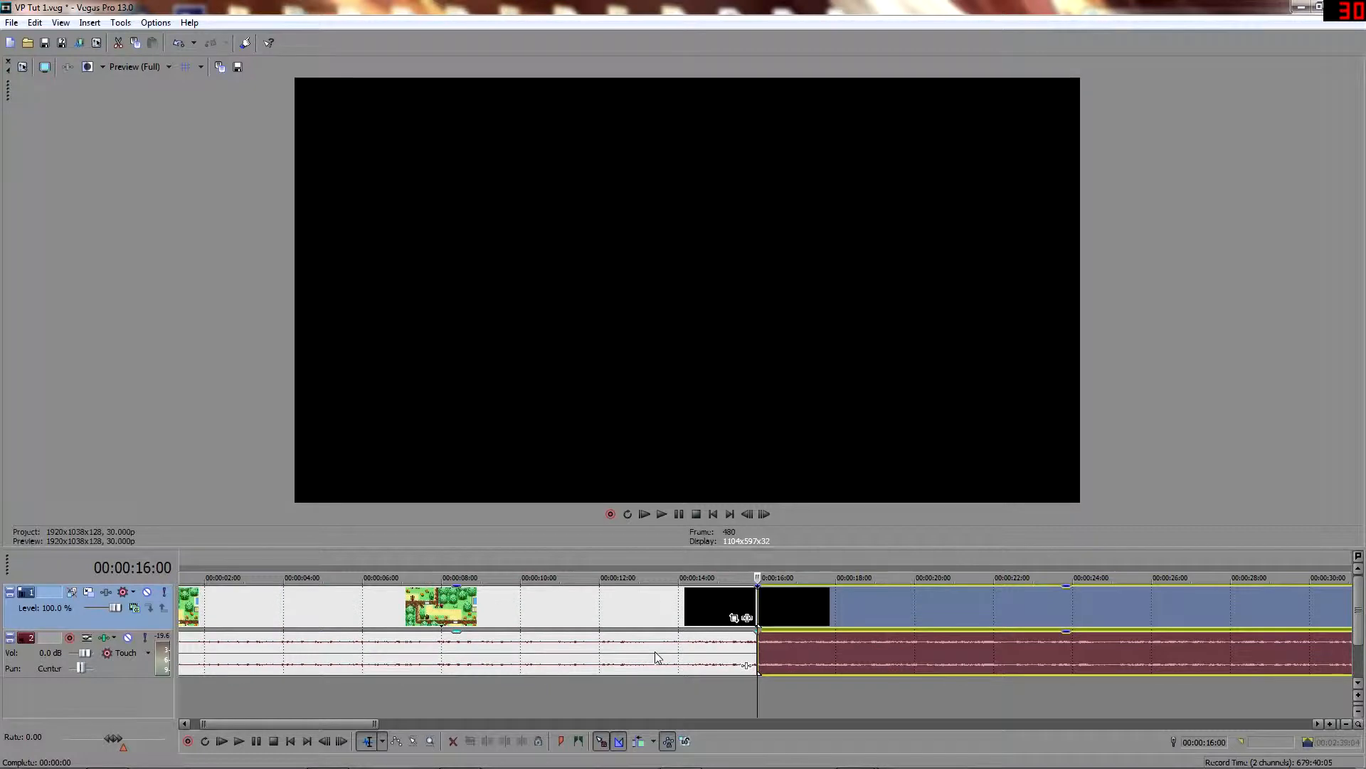
Play through the battle, pause on the black screen at 00:00:47:22 and split the selected video and audio there.
{"action": "key", "text": "space"}
{"action": "scroll", "coordinate": [680, 662], "scroll_direction": "down", "scroll_amount": 3}
{"action": "scroll", "coordinate": [679, 662], "scroll_direction": "down", "scroll_amount": 5}
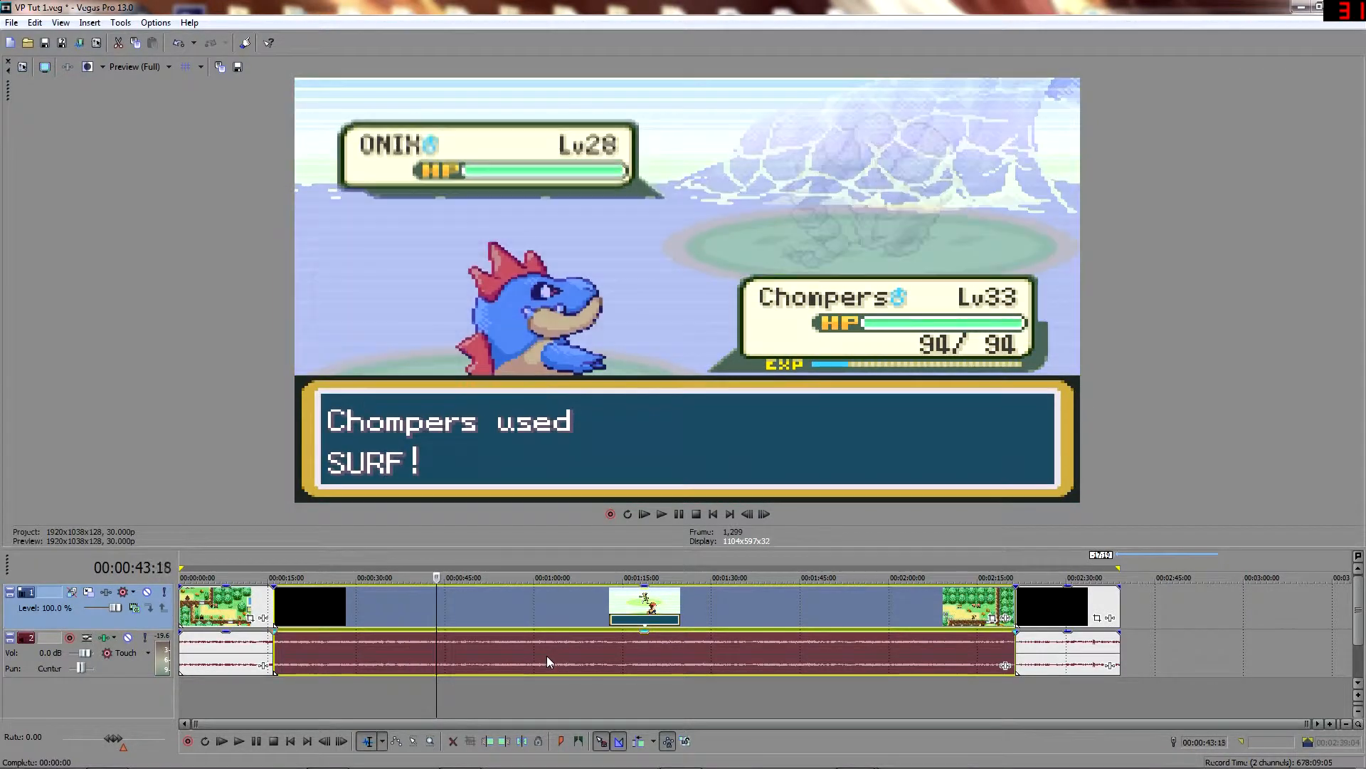
{"action": "scroll", "coordinate": [547, 656], "scroll_direction": "up", "scroll_amount": 5}
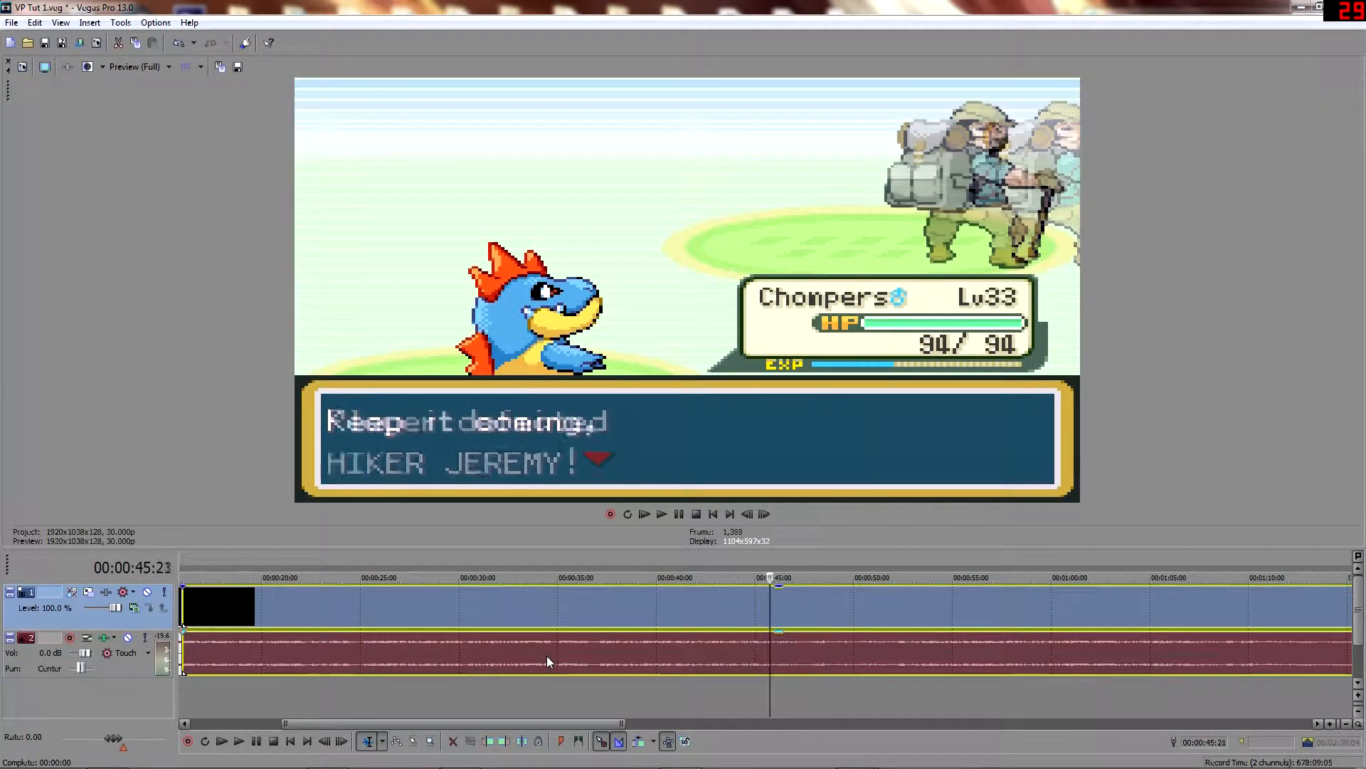
{"action": "key", "text": "Return"}
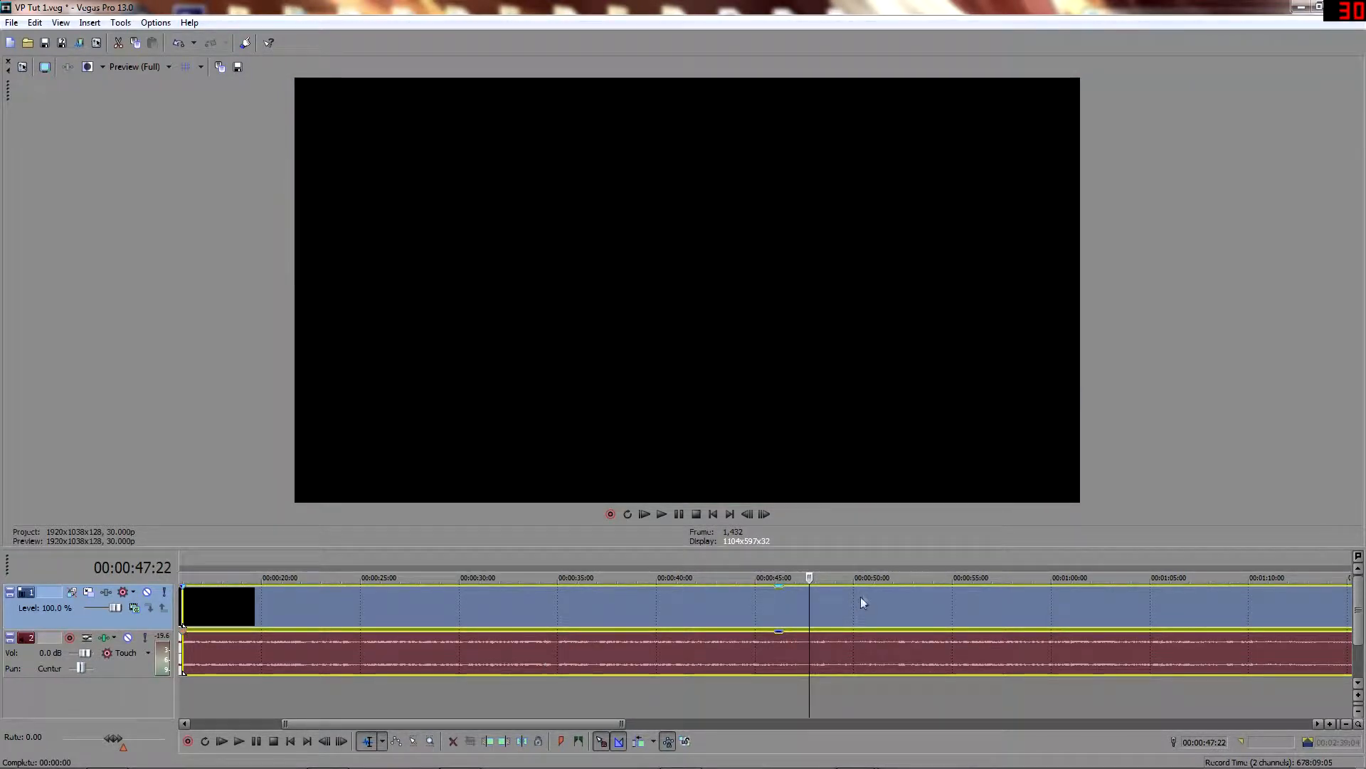
{"action": "key", "text": "s"}
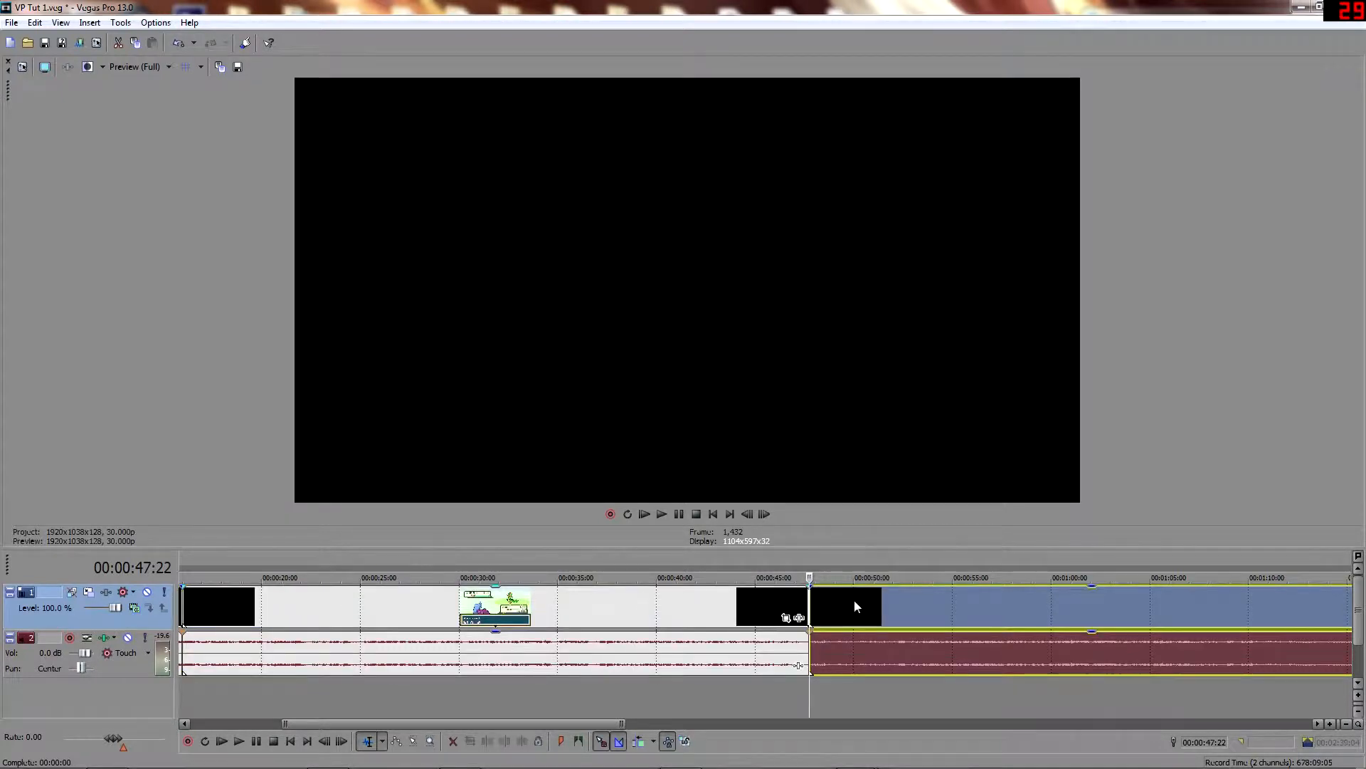
Delete the battle segment between the two splits and move the remaining two clips earlier to close the gaps.
{"action": "scroll", "coordinate": [738, 649], "scroll_direction": "down", "scroll_amount": 3}
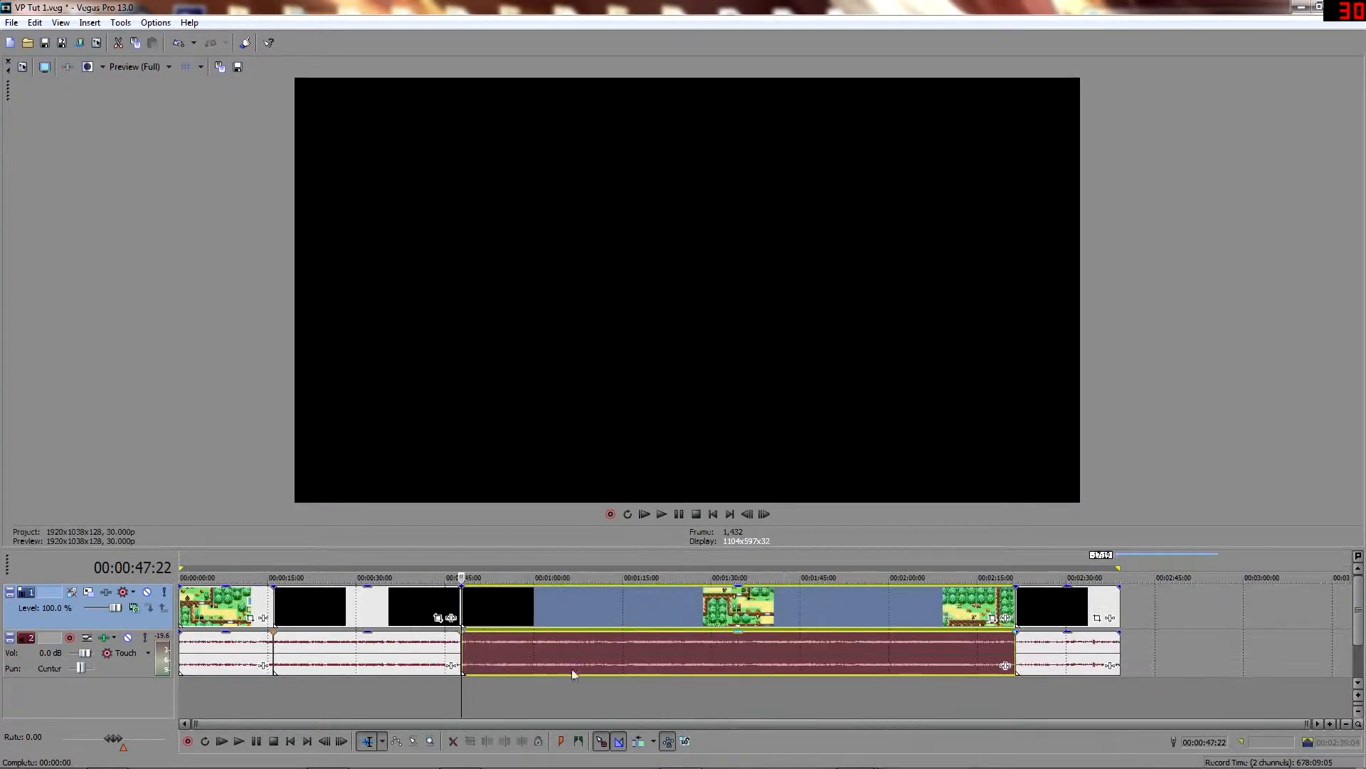
{"action": "left_click", "coordinate": [407, 611]}
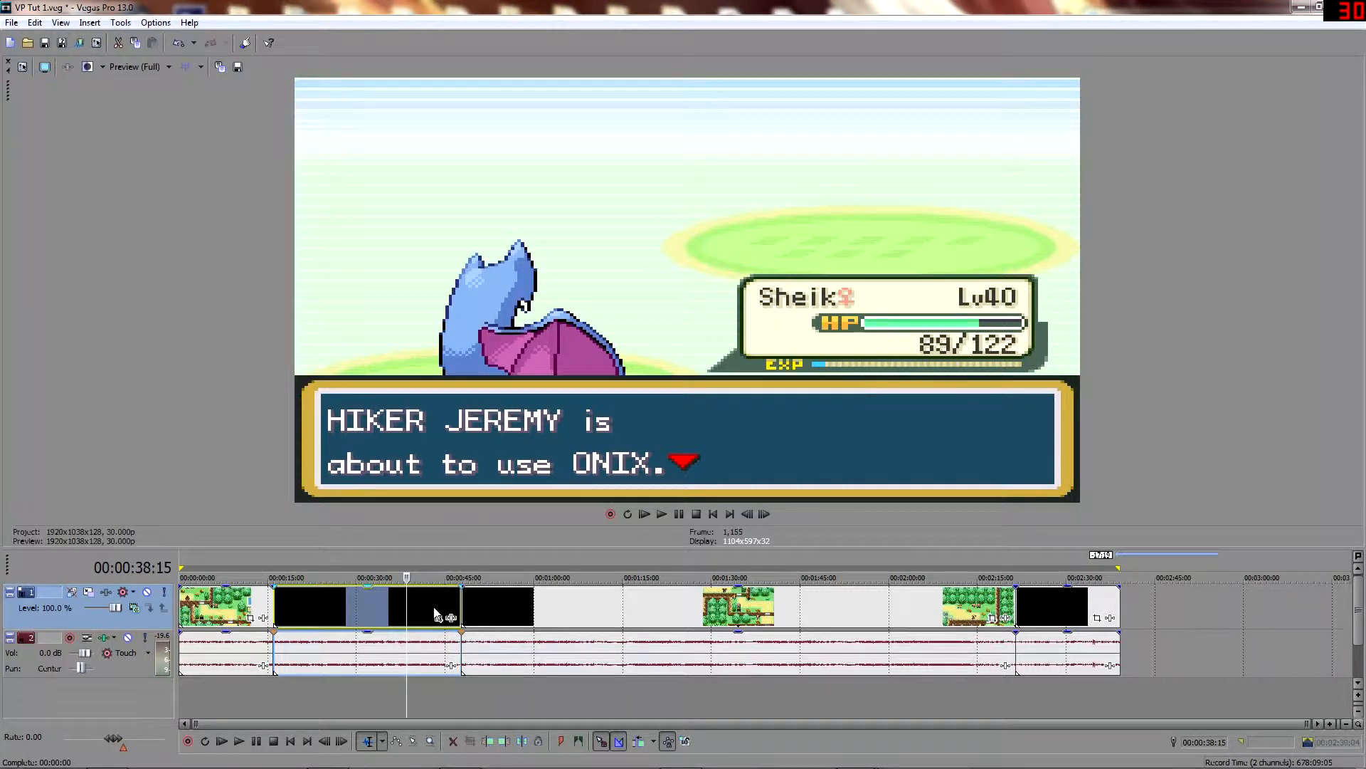
{"action": "right_click", "coordinate": [434, 614]}
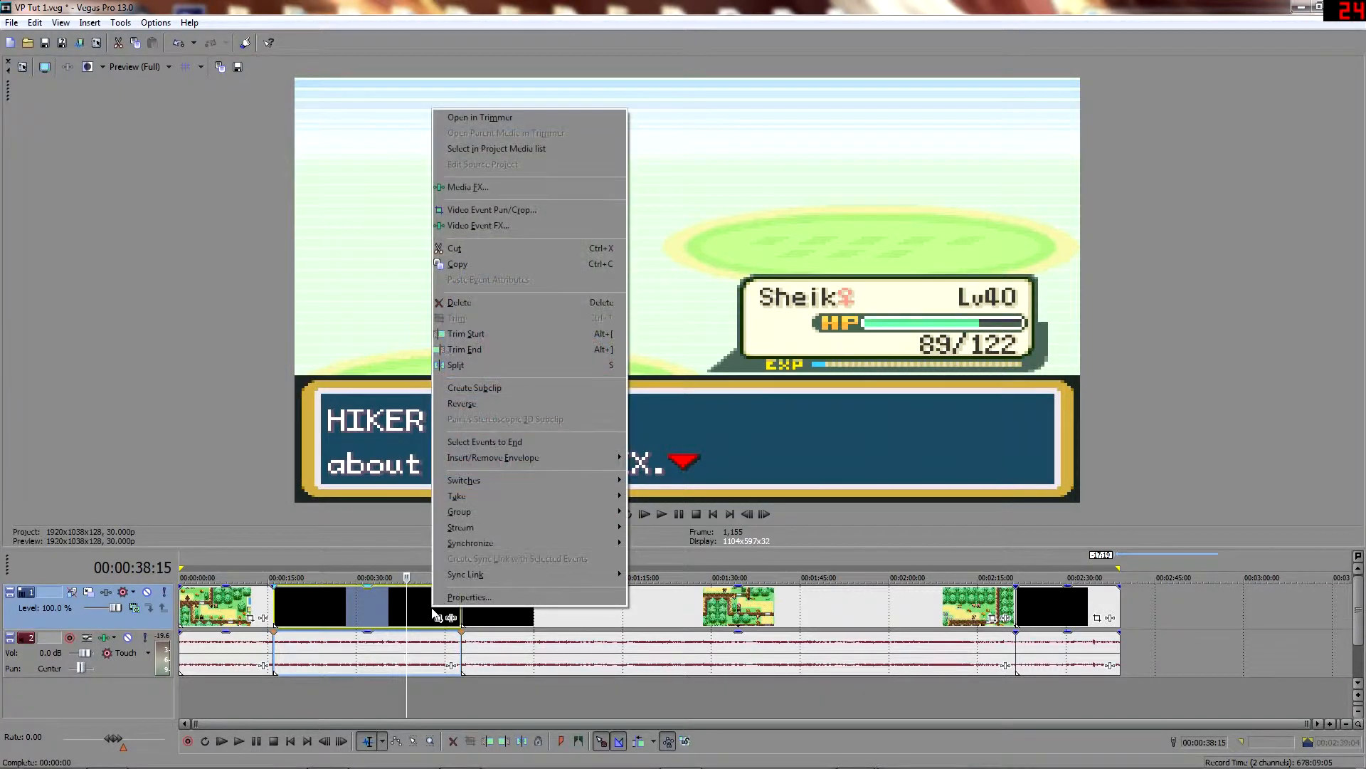
{"action": "left_click", "coordinate": [485, 302]}
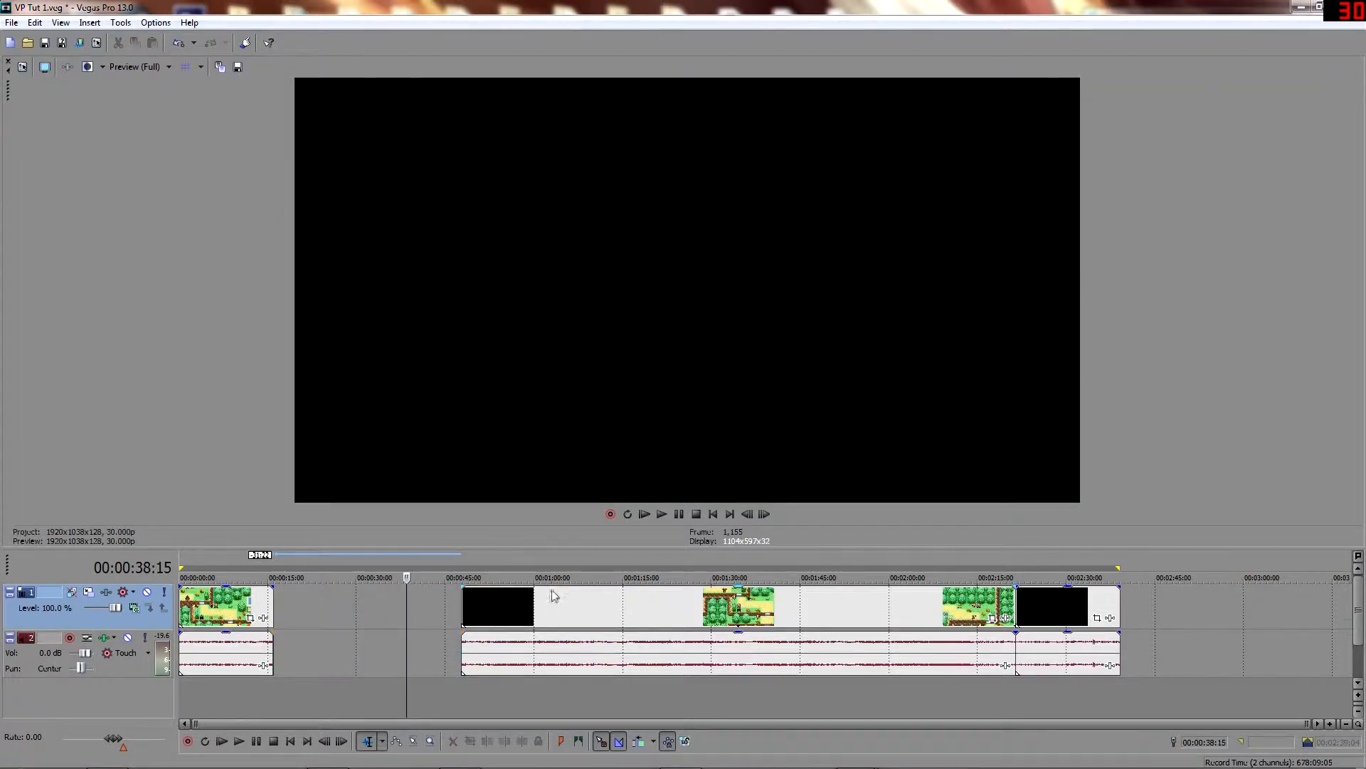
{"action": "left_click_drag", "start_coordinate": [553, 590], "coordinate": [364, 605]}
{"action": "left_click_drag", "start_coordinate": [1085, 632], "coordinate": [810, 636]}
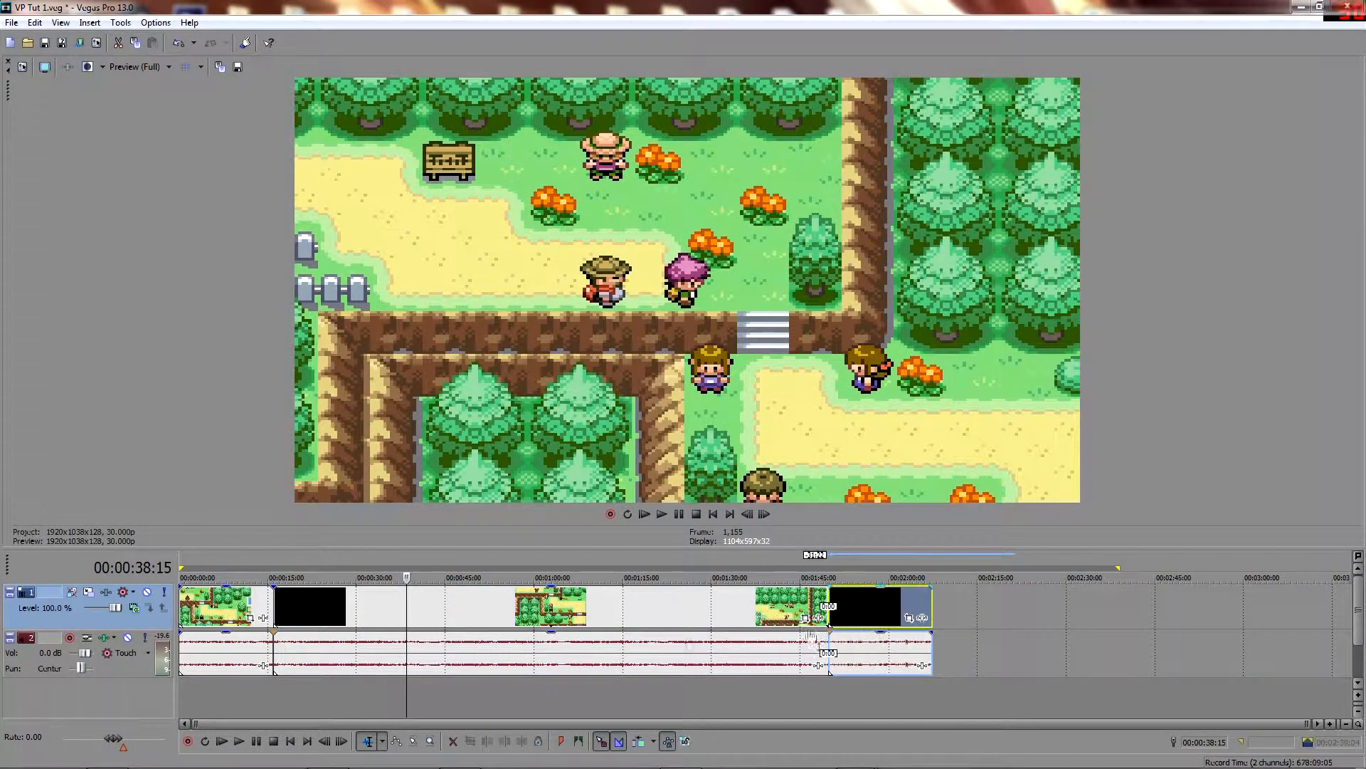
Preview the cut by playing a marked range from 00:00:14:20 to 00:00:17:01, and mark the whole project as the range.
{"action": "left_click", "coordinate": [274, 562]}
{"action": "scroll", "coordinate": [273, 569], "scroll_direction": "up", "scroll_amount": 6}
{"action": "mouse_move", "coordinate": [568, 562]}
{"action": "left_mouse_down"}
{"action": "mouse_move", "coordinate": [648, 565]}
{"action": "mouse_move", "coordinate": [566, 567]}
{"action": "mouse_move", "coordinate": [626, 567]}
{"action": "left_mouse_up"}
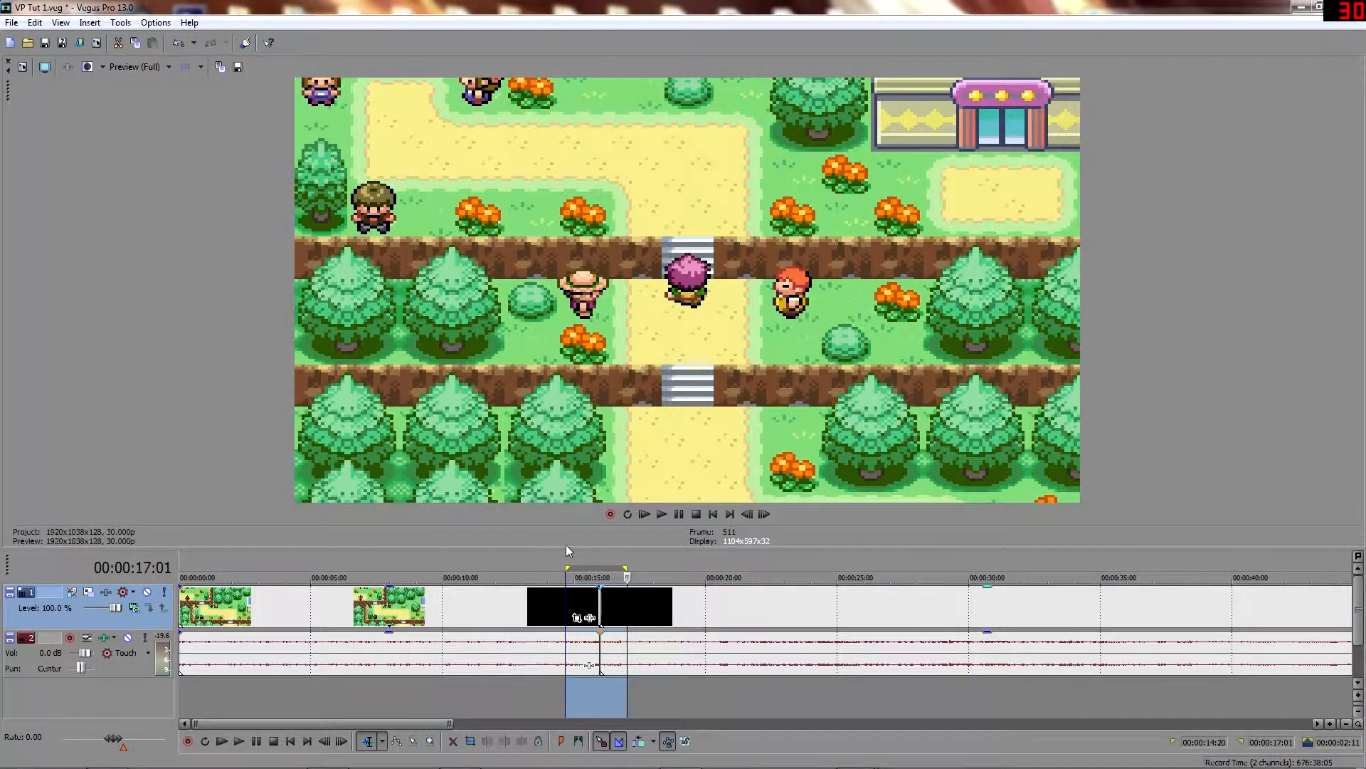
{"action": "left_click", "coordinate": [663, 514]}
{"action": "left_click", "coordinate": [569, 563]}
{"action": "double_click", "coordinate": [568, 563]}
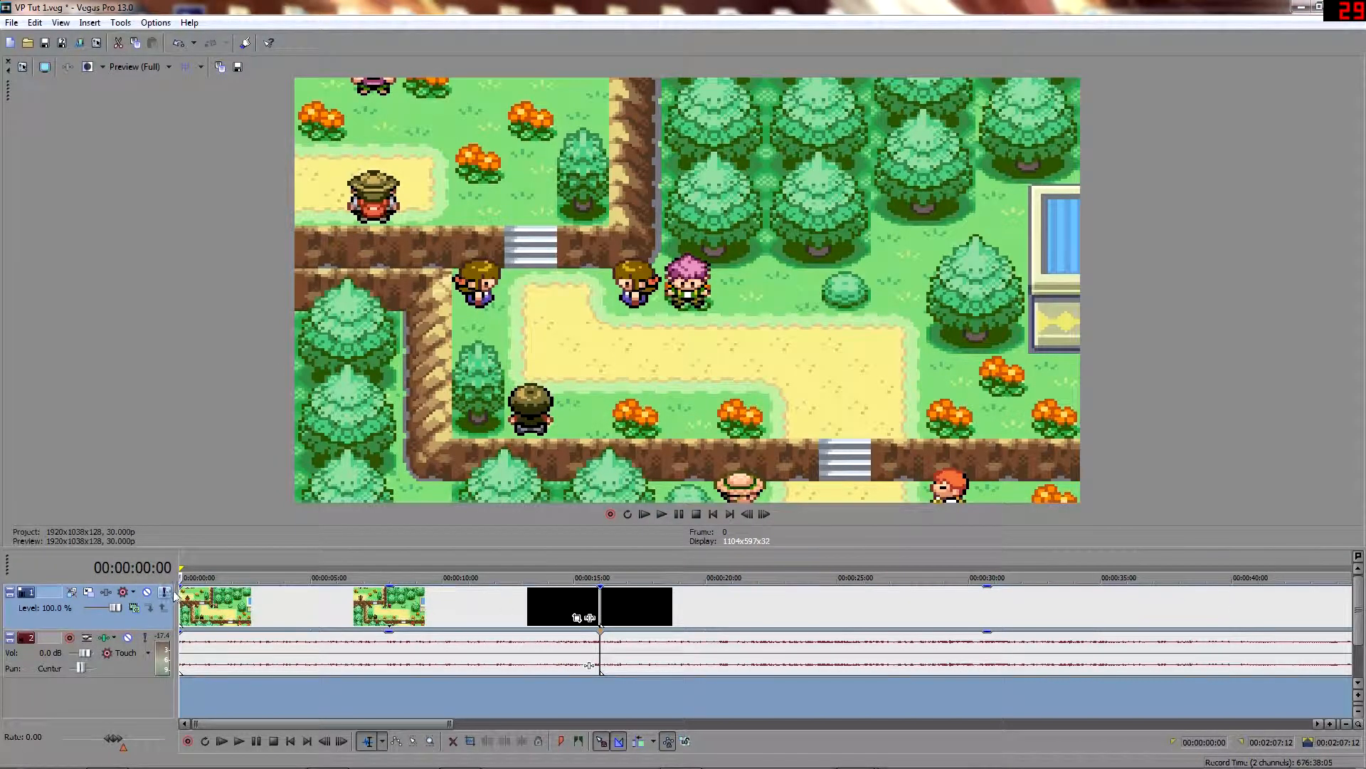
Add a fade-in of about 15 frames to the start of the first clip's video and audio.
{"action": "mouse_move", "coordinate": [178, 585]}
{"action": "left_mouse_down"}
{"action": "mouse_move", "coordinate": [206, 587]}
{"action": "mouse_move", "coordinate": [178, 582]}
{"action": "left_mouse_up"}
{"action": "scroll", "coordinate": [205, 611], "scroll_direction": "up", "scroll_amount": 10}
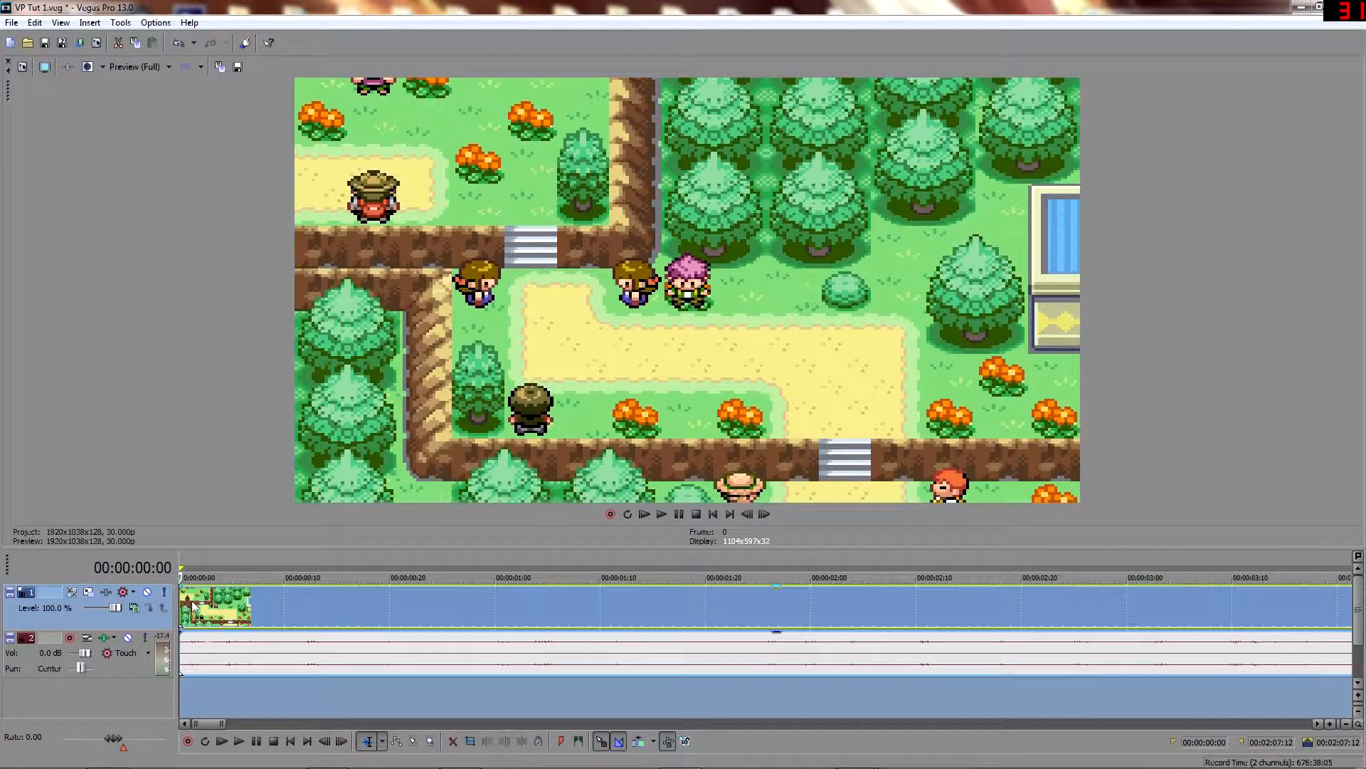
{"action": "left_click", "coordinate": [192, 616]}
{"action": "left_click_drag", "start_coordinate": [179, 585], "coordinate": [336, 605]}
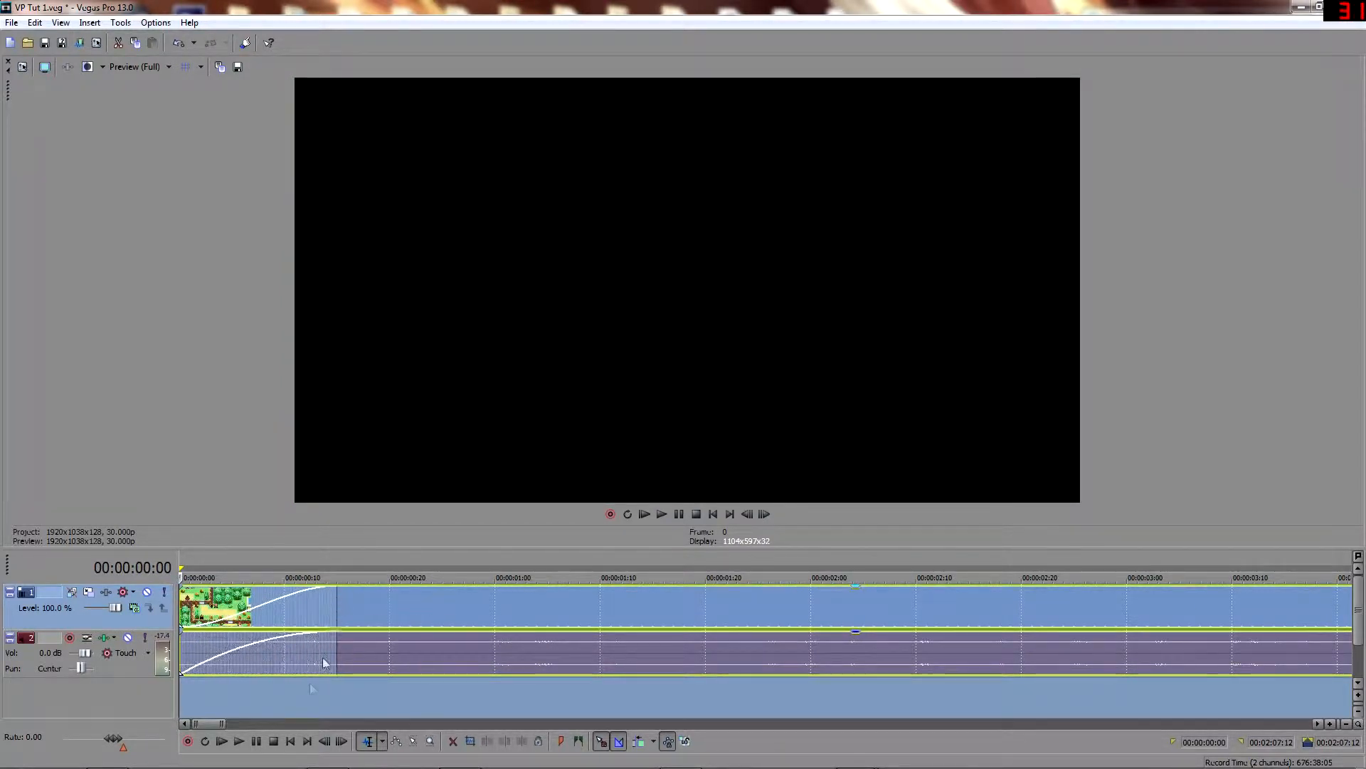
Overlap the second clip onto the end of the first to create a one-second crossfade near 00:00:15:00.
{"action": "scroll", "coordinate": [324, 663], "scroll_direction": "down", "scroll_amount": 6}
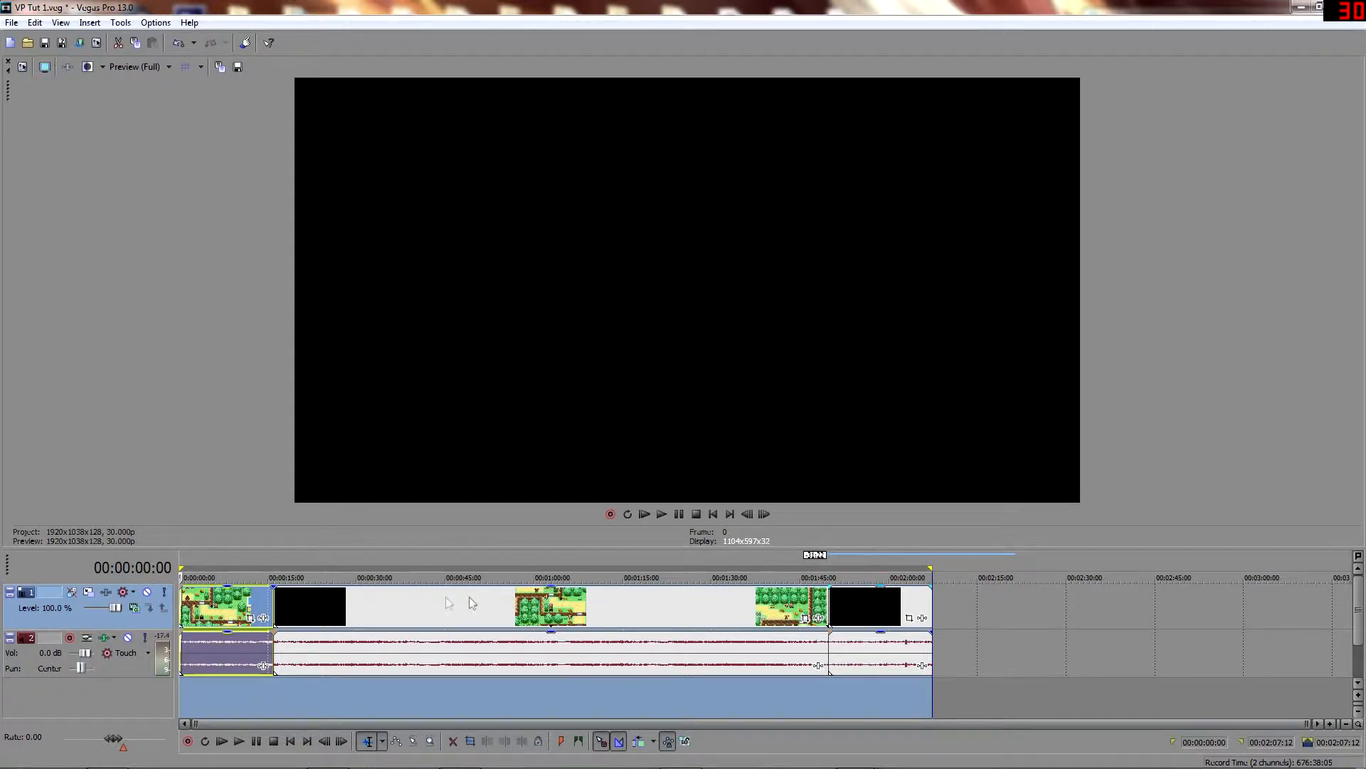
{"action": "left_click", "coordinate": [263, 557]}
{"action": "scroll", "coordinate": [613, 677], "scroll_direction": "up", "scroll_amount": 4}
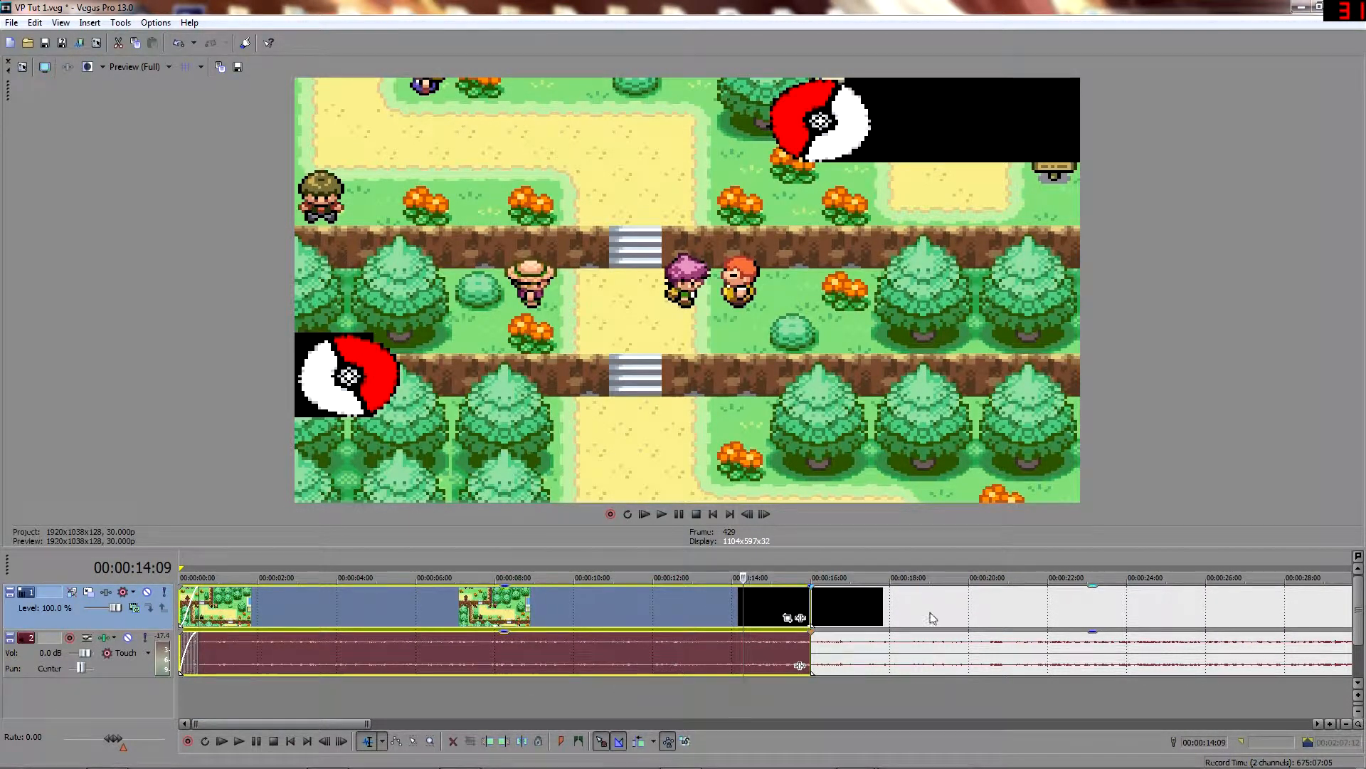
{"action": "left_click", "coordinate": [909, 614]}
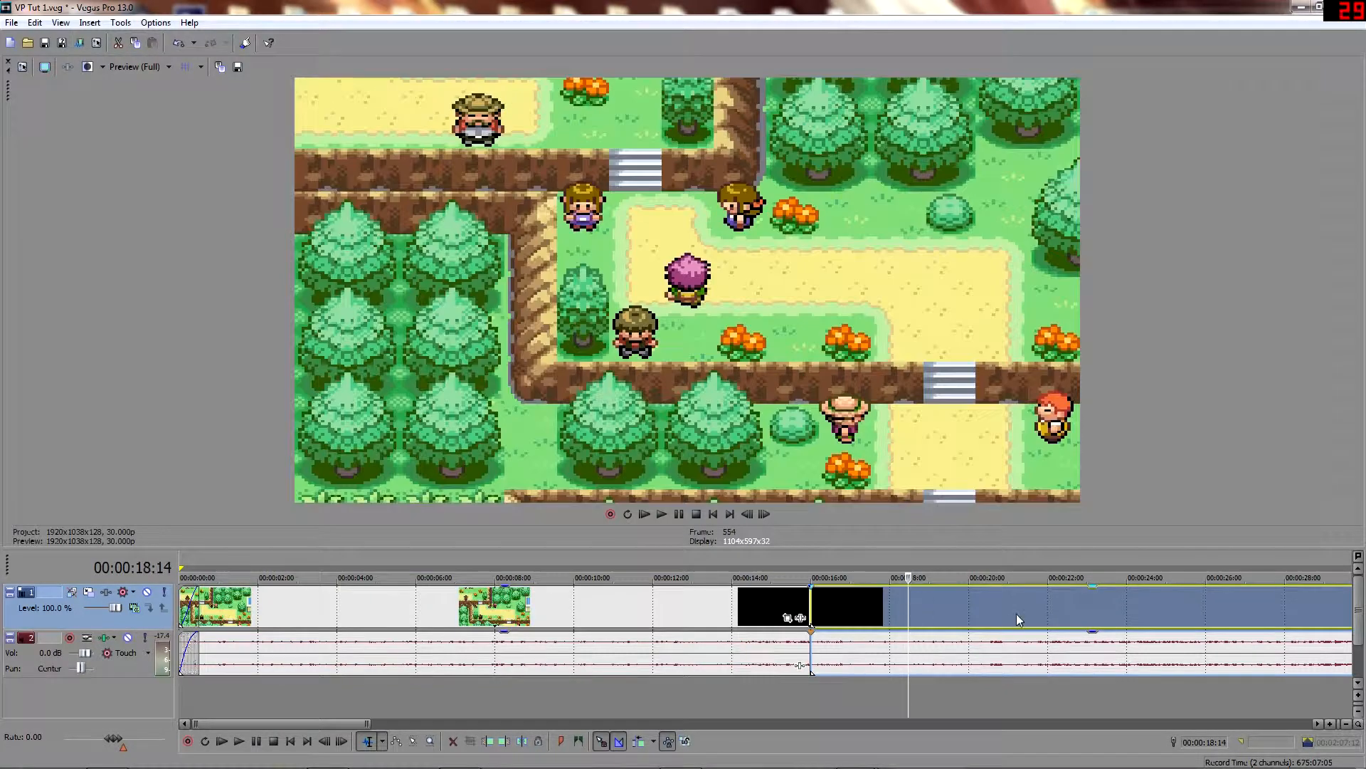
{"action": "left_click_drag", "start_coordinate": [1005, 620], "coordinate": [981, 635]}
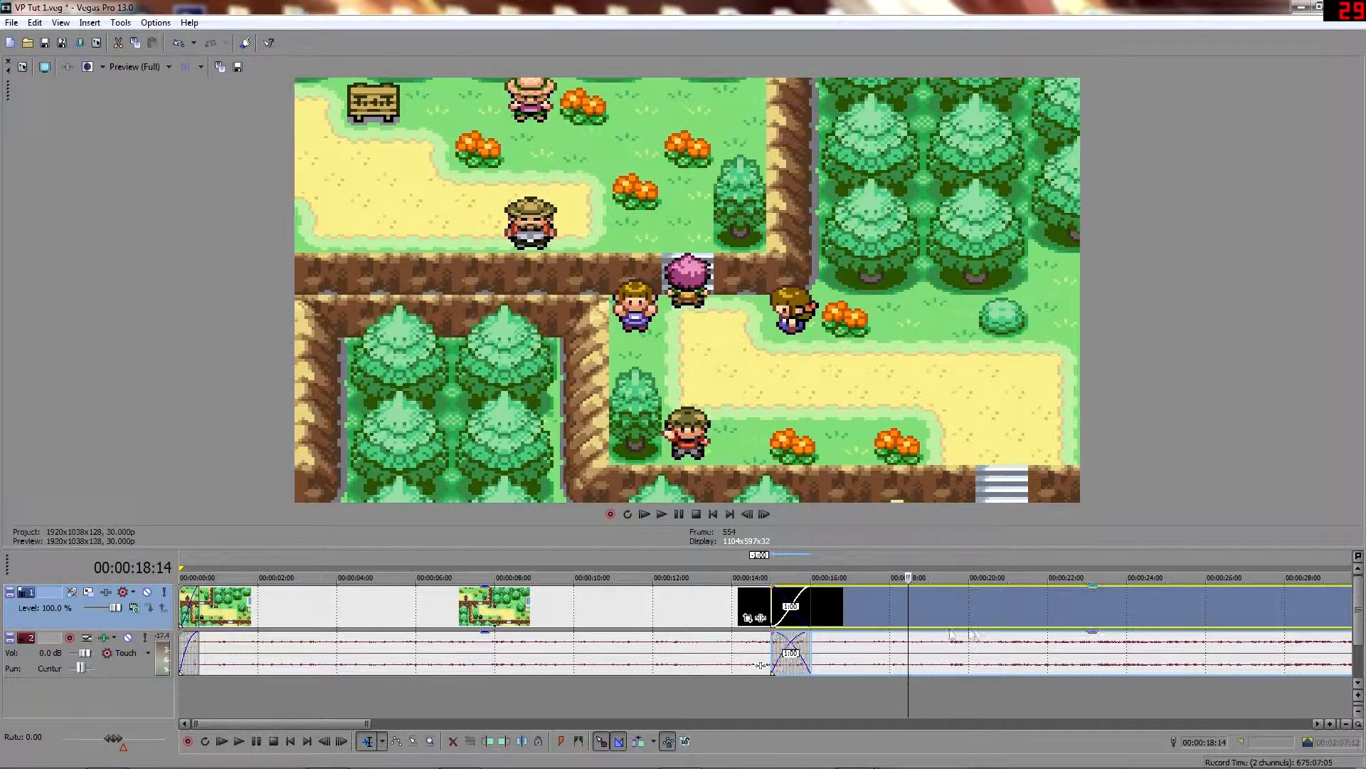
Play the crossfade from 00:00:15:00 and halt playback at 00:00:16:12.
{"action": "left_click", "coordinate": [771, 576]}
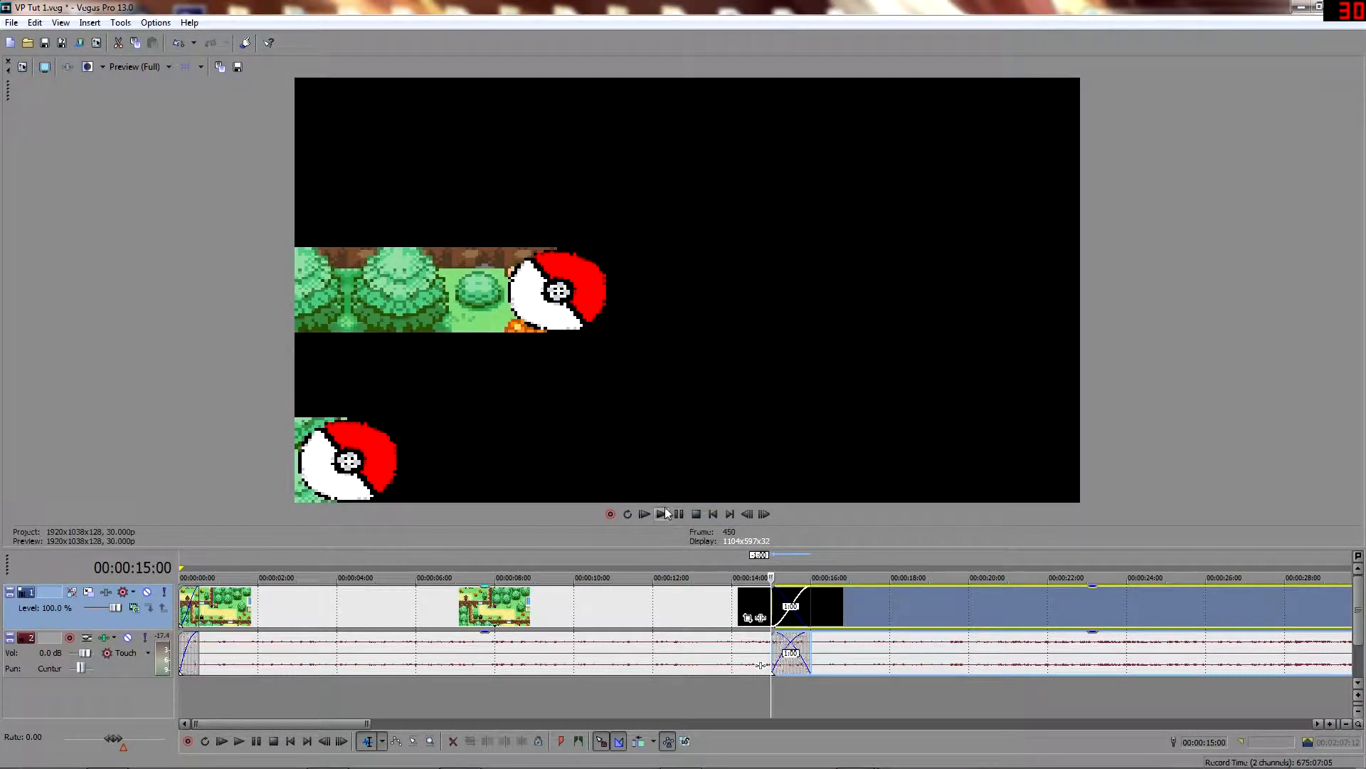
{"action": "left_click", "coordinate": [664, 513]}
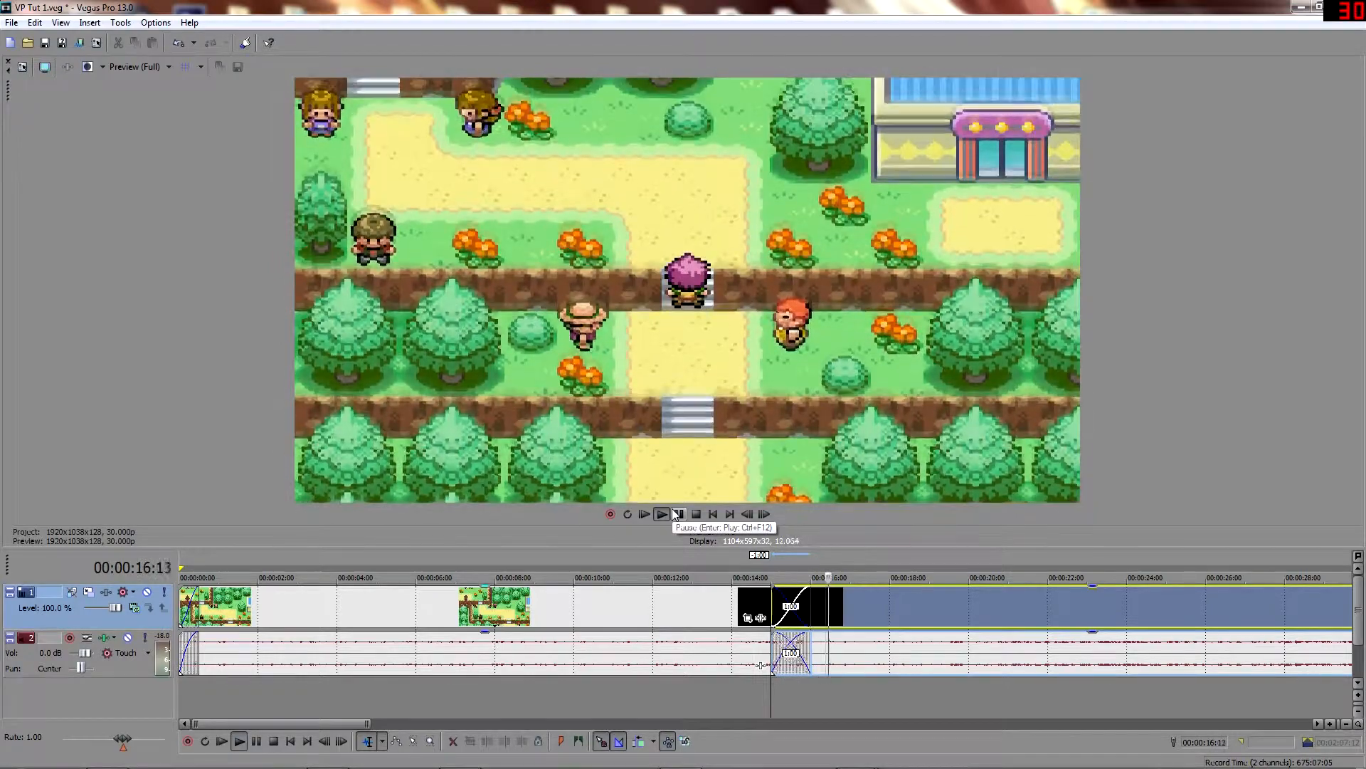
{"action": "left_click", "coordinate": [743, 561]}
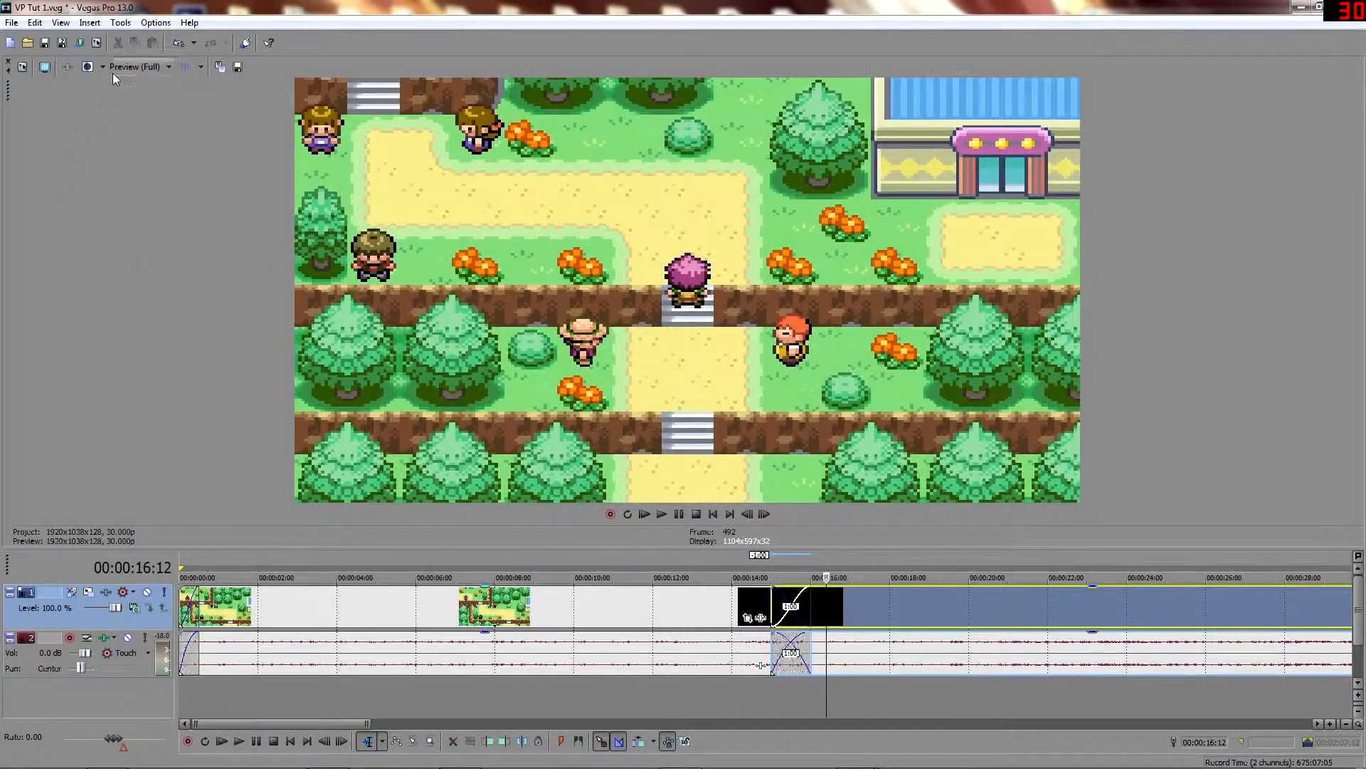
Set the video preview quality to Preview (Half) and replay the crossfade from just before 00:00:14:00.
{"action": "left_click", "coordinate": [135, 67]}
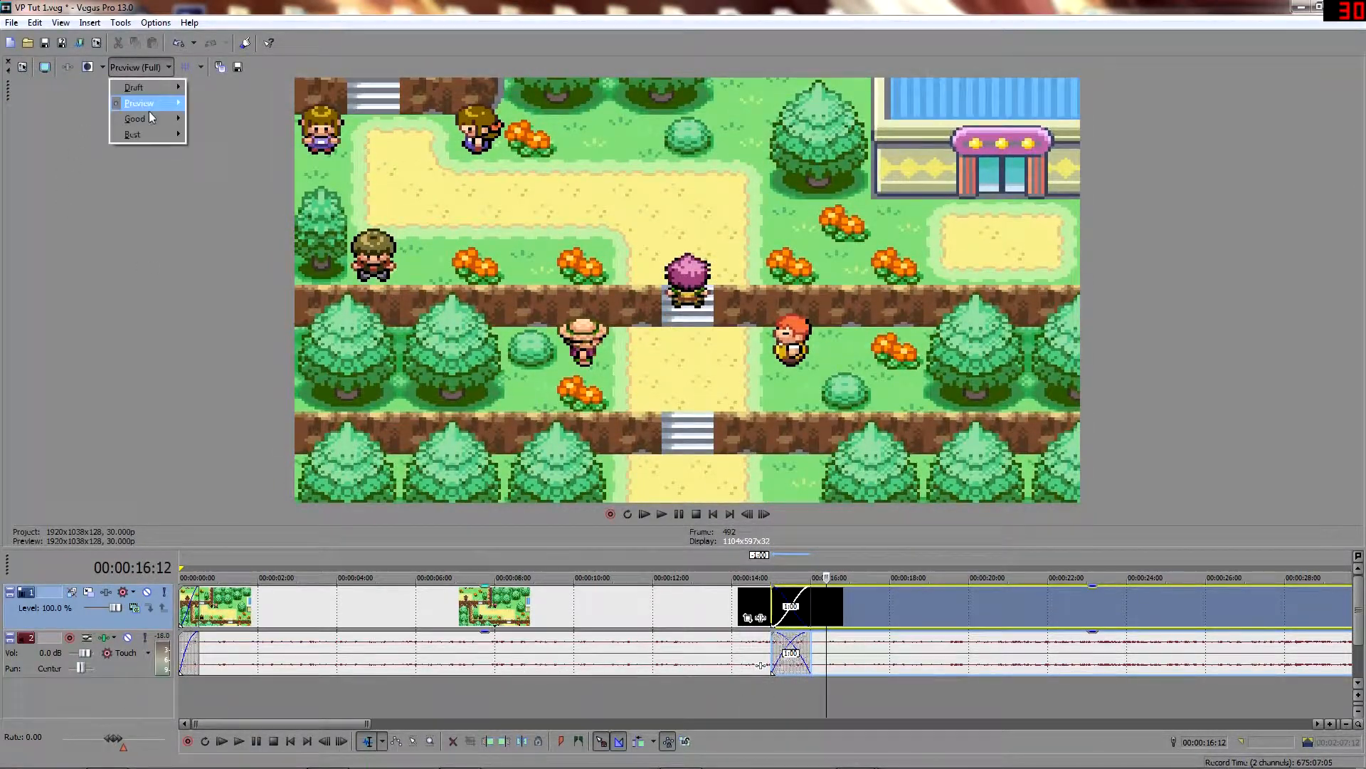
{"action": "mouse_move", "coordinate": [142, 103]}
{"action": "left_click", "coordinate": [228, 135]}
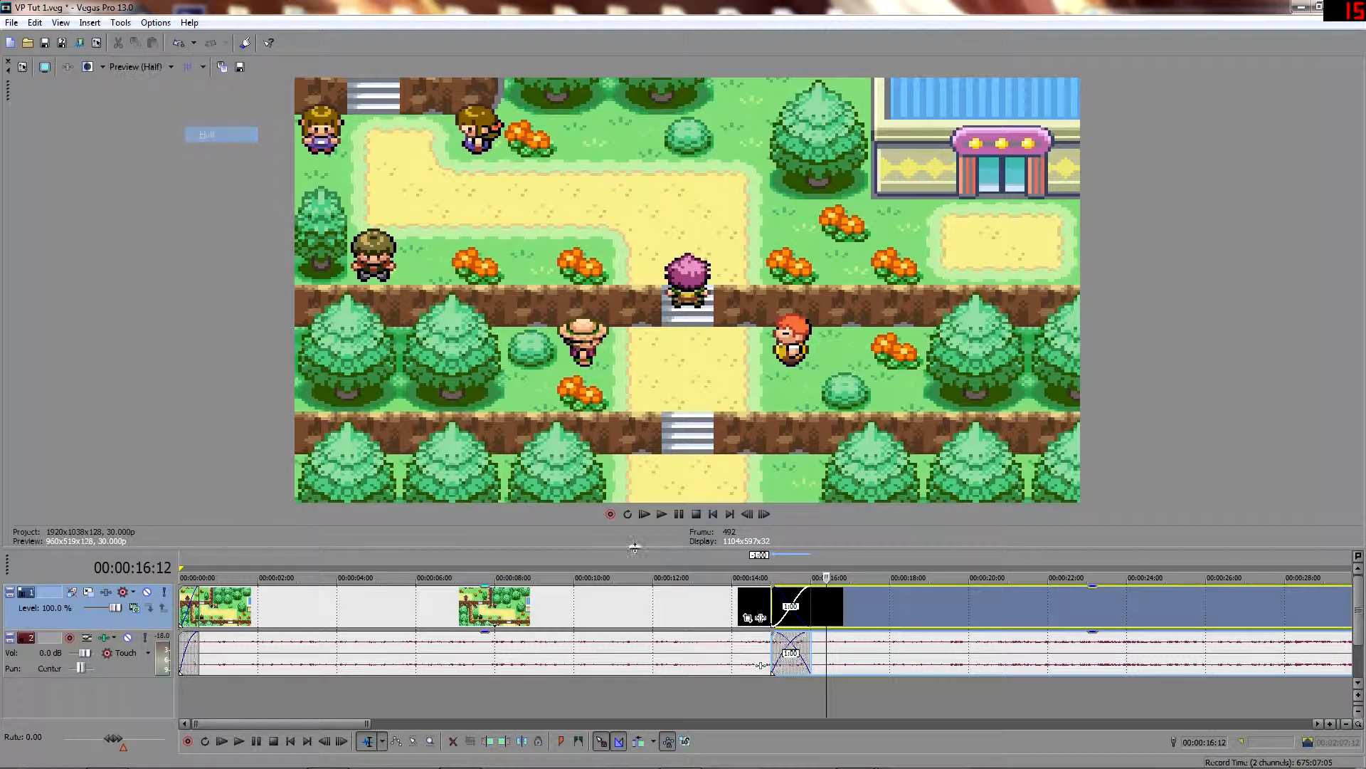
{"action": "left_click", "coordinate": [726, 564]}
{"action": "left_click", "coordinate": [662, 512]}
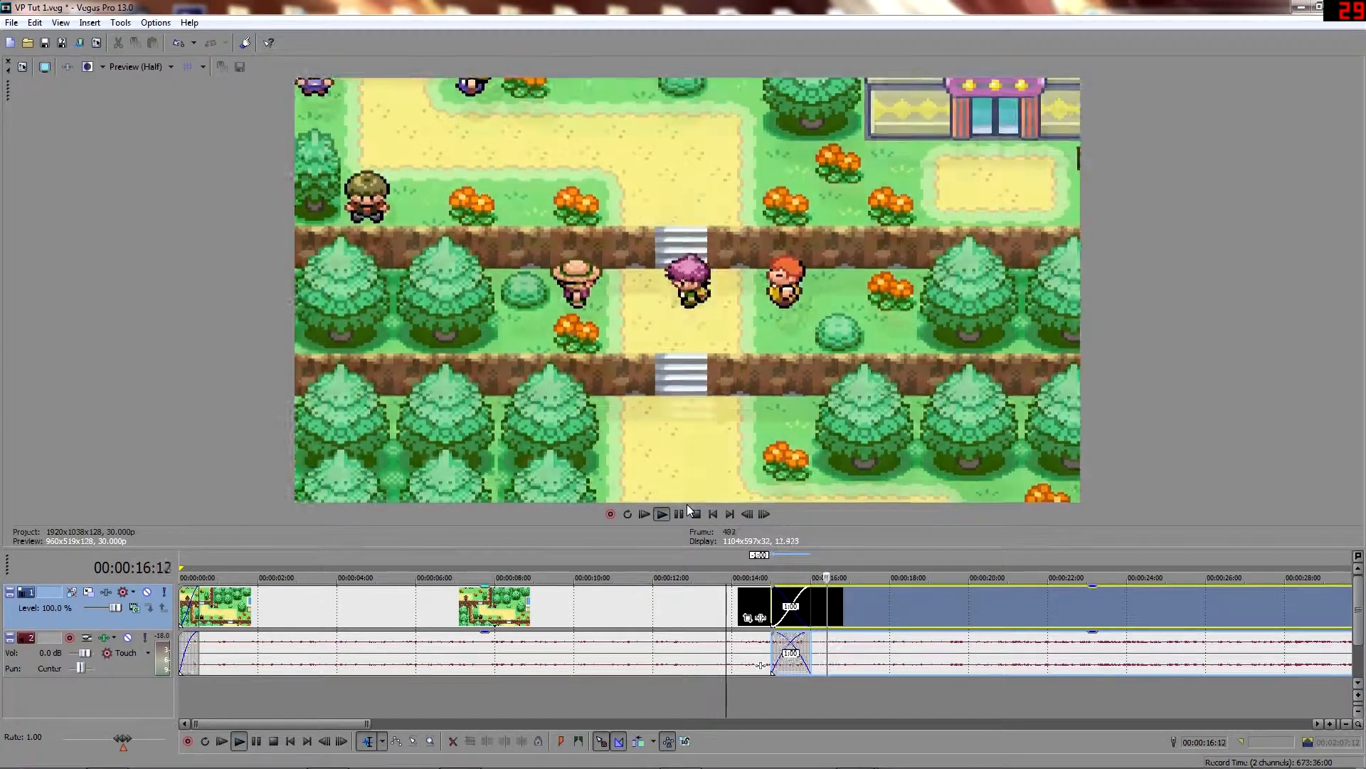
{"action": "left_click", "coordinate": [680, 513]}
Shorten the crossfade to about half a second by moving the second clip, and play the transition until 00:00:16:19.
{"action": "left_click_drag", "start_coordinate": [873, 613], "coordinate": [891, 595]}
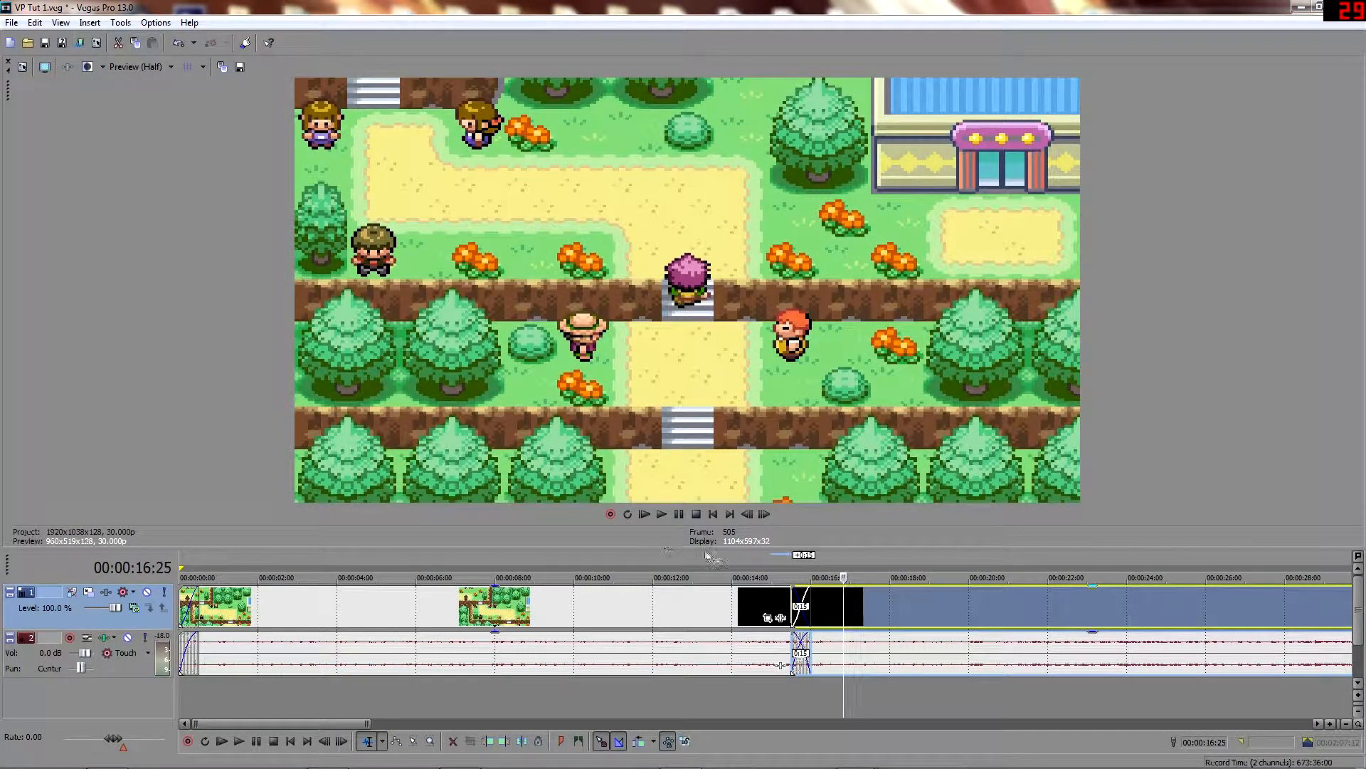
{"action": "left_click", "coordinate": [708, 556]}
{"action": "left_click", "coordinate": [661, 514]}
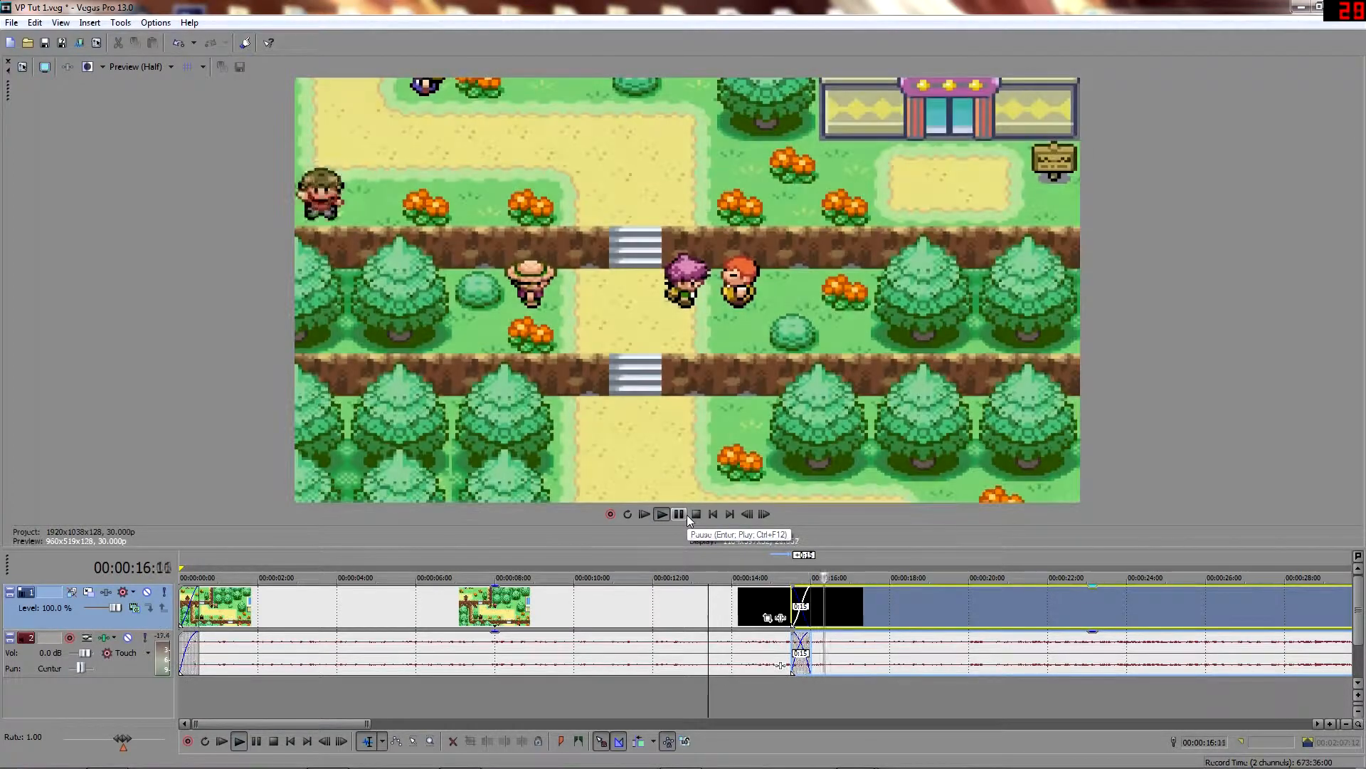
{"action": "left_click", "coordinate": [686, 514]}
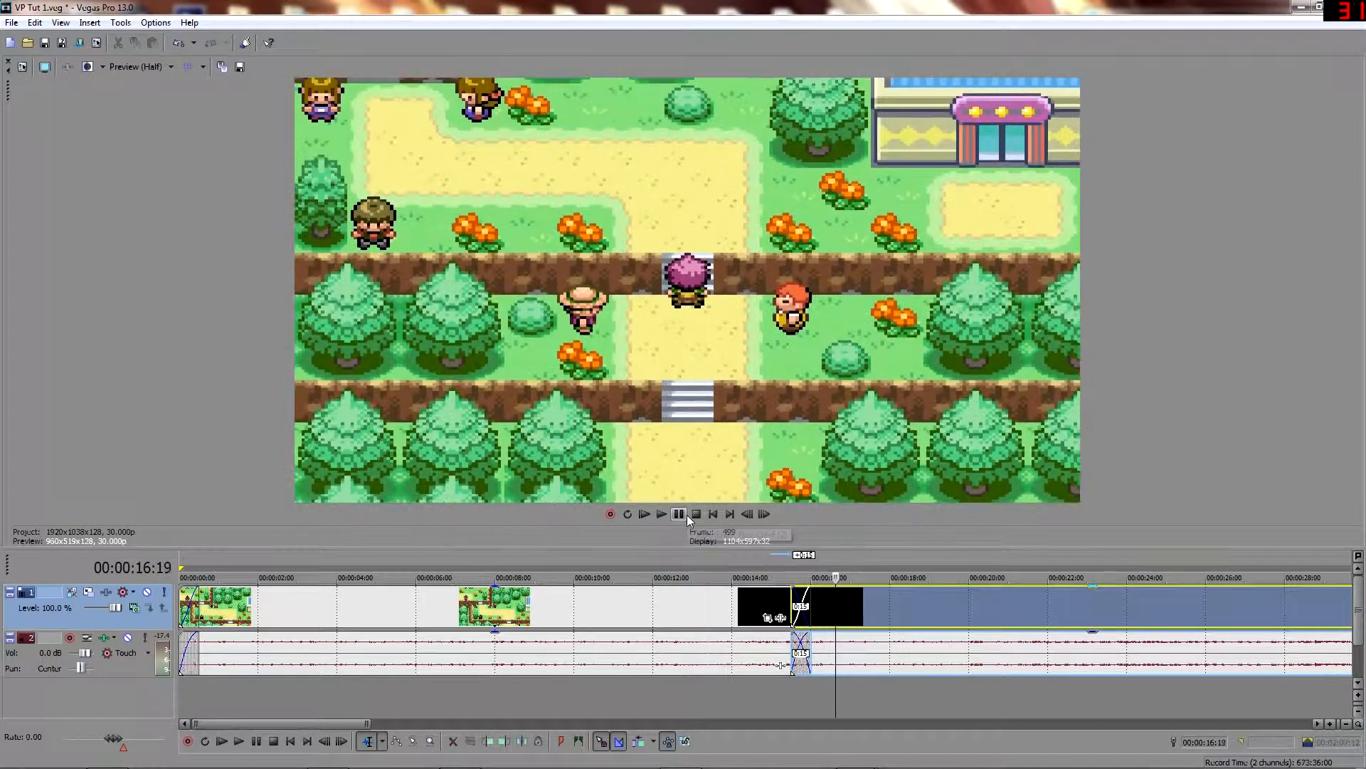
Move the second clip back so it only touches the first, and play the hard cut from 00:00:15:05 to 00:00:16:28.
{"action": "left_click_drag", "start_coordinate": [948, 610], "coordinate": [969, 607]}
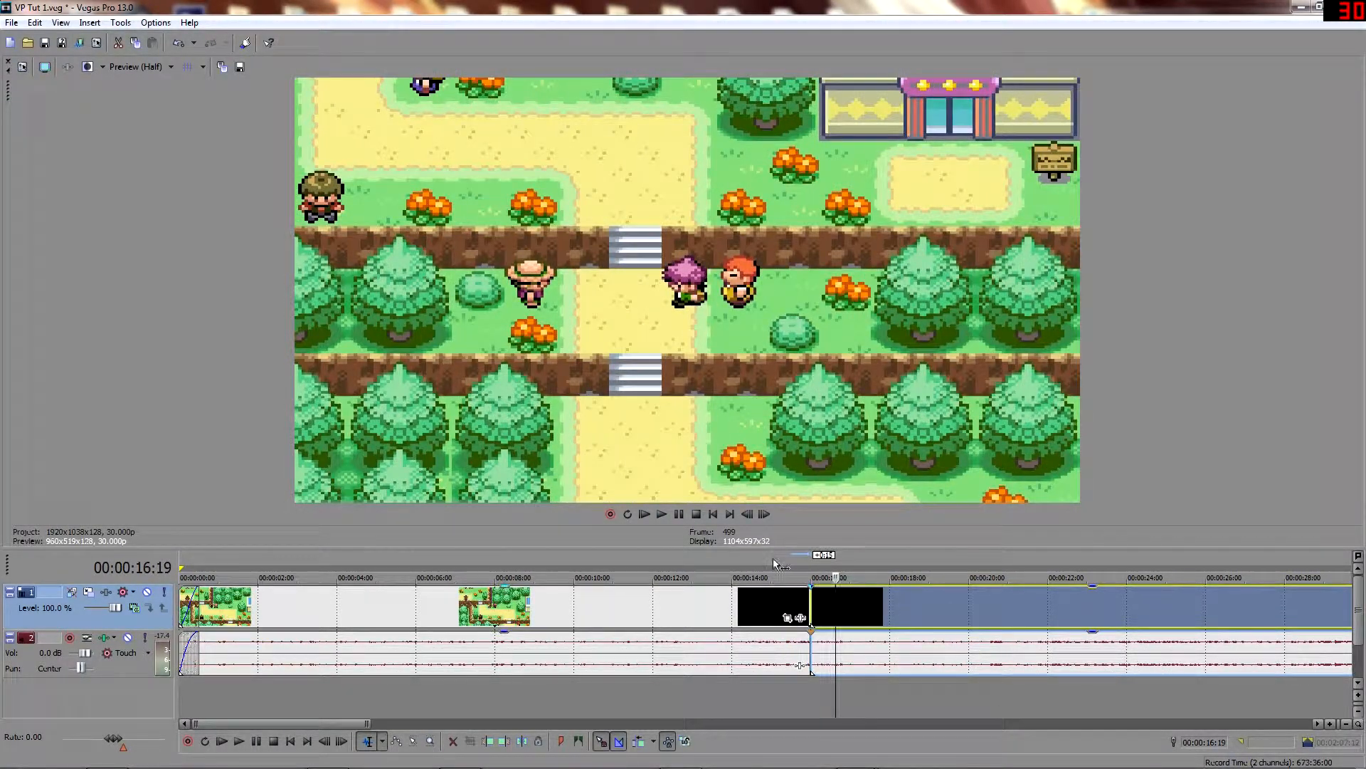
{"action": "left_click", "coordinate": [777, 565]}
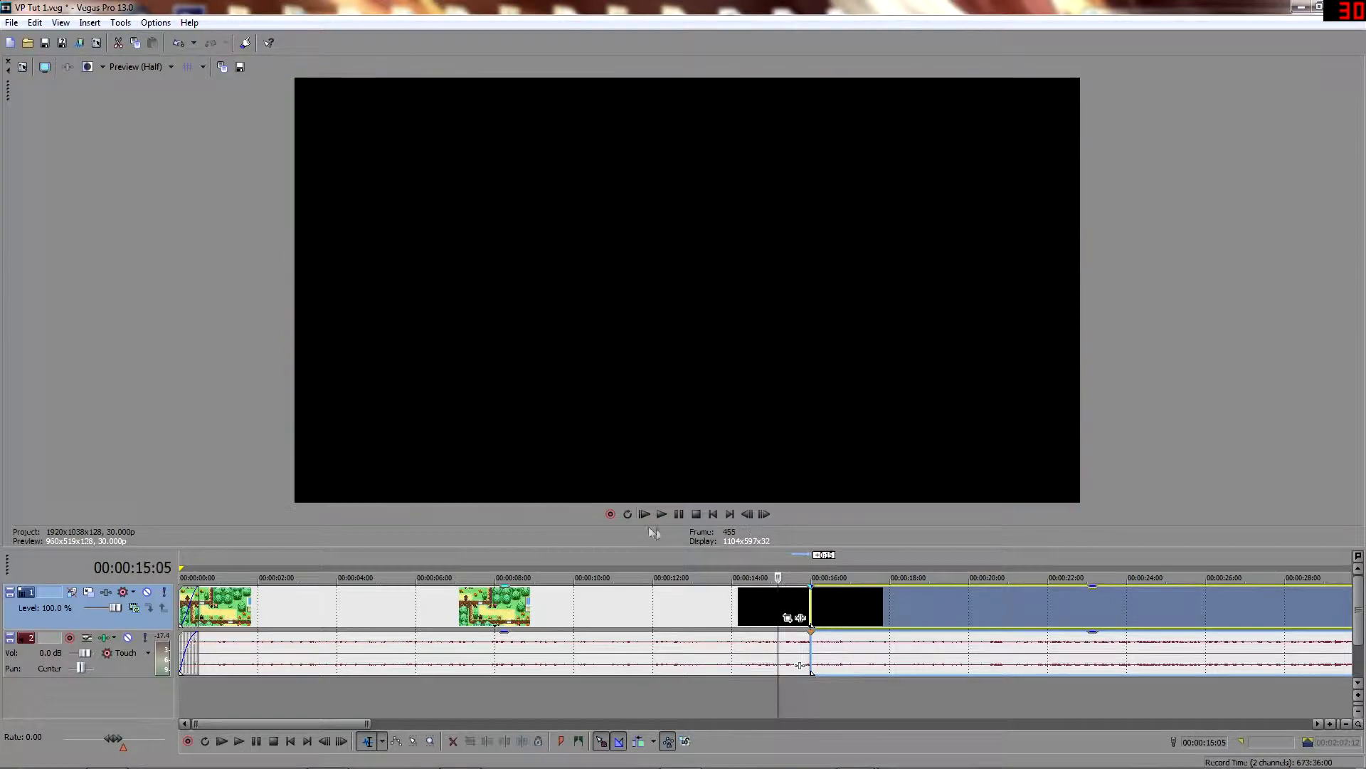
{"action": "left_click", "coordinate": [662, 513]}
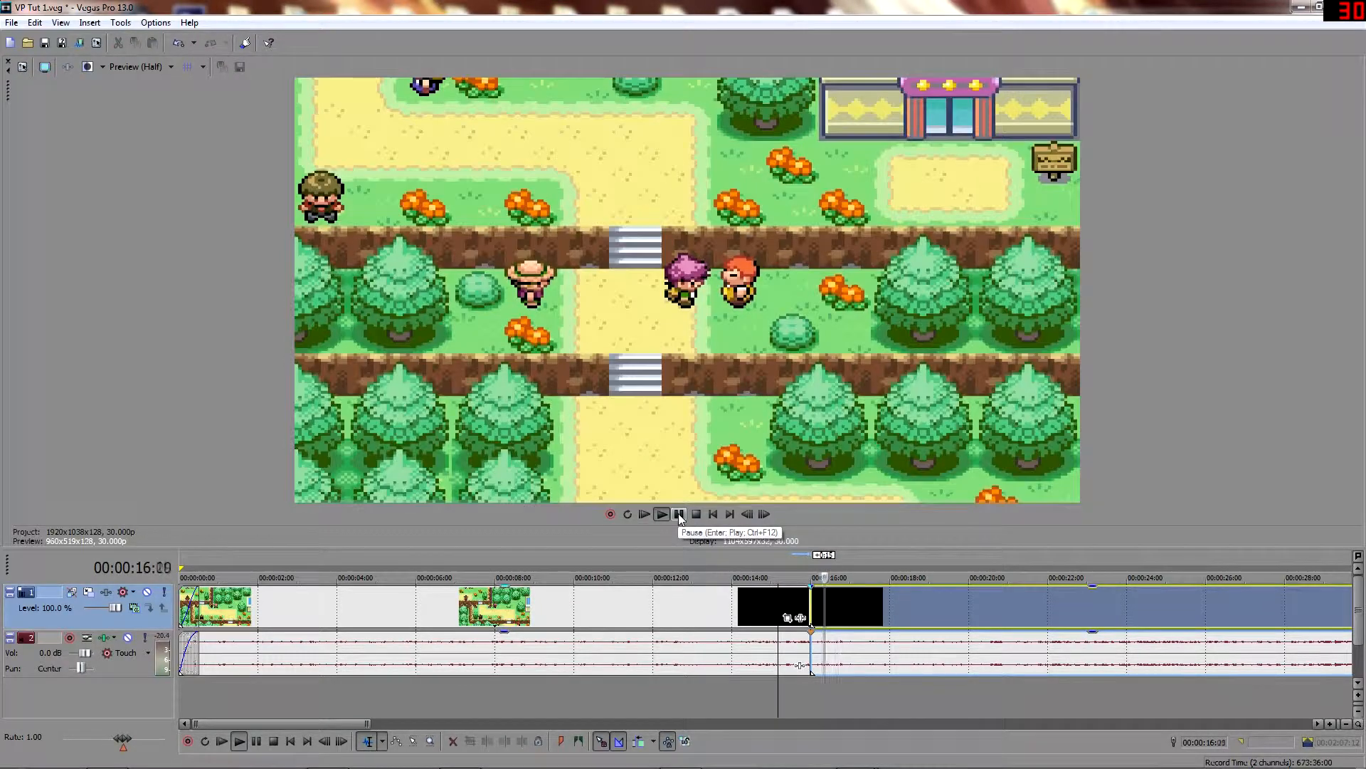
{"action": "left_click", "coordinate": [680, 514]}
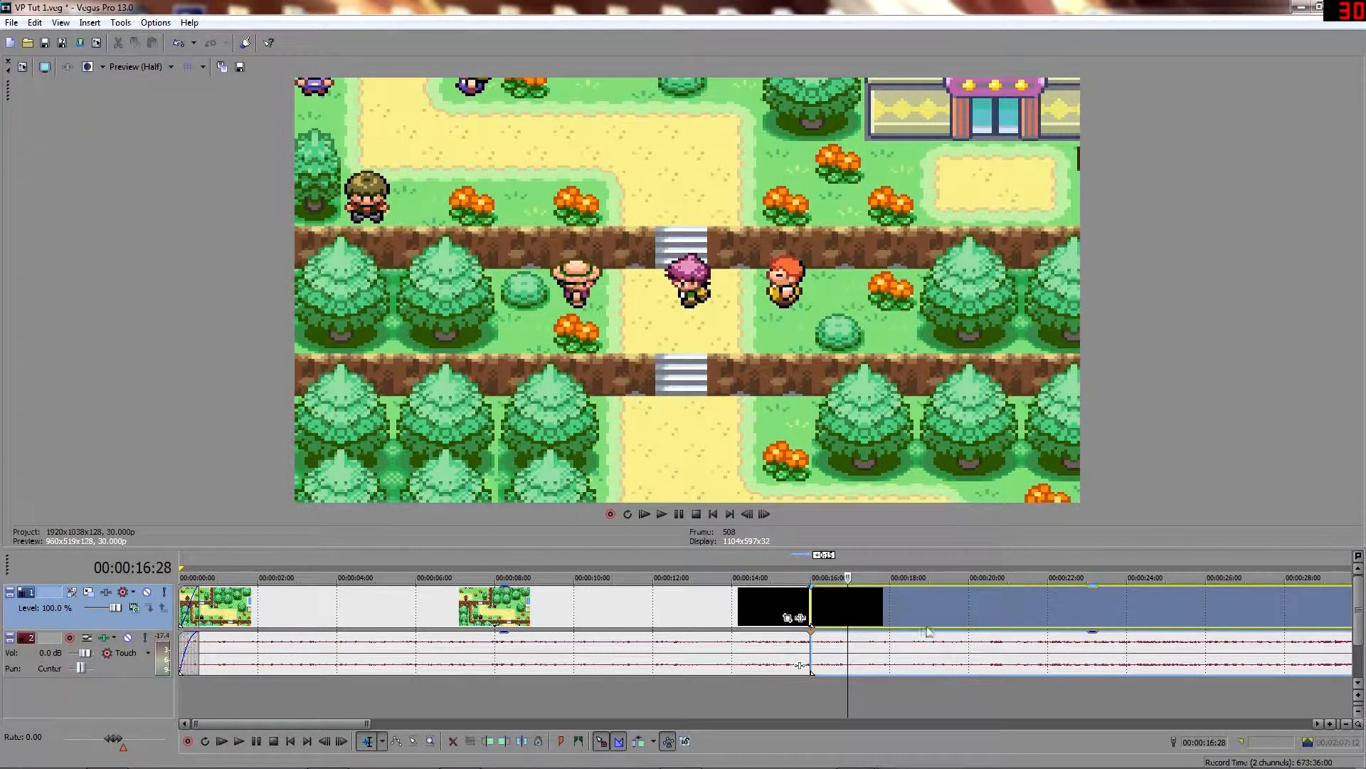
Overlap the second clip onto the first again for a roughly half-second crossfade, and play it from just before the overlap to 00:00:16:09.
{"action": "left_click_drag", "start_coordinate": [933, 609], "coordinate": [912, 610]}
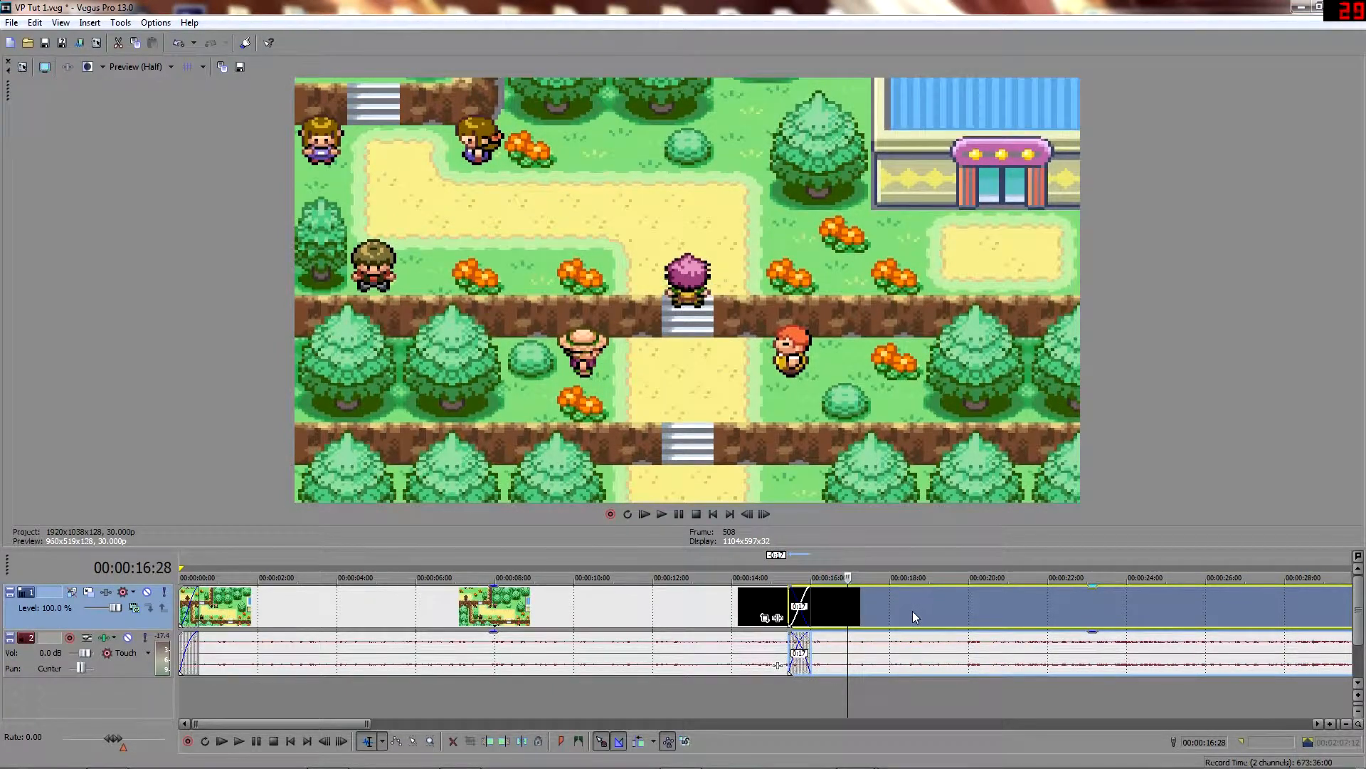
{"action": "left_click_drag", "start_coordinate": [830, 611], "coordinate": [833, 620]}
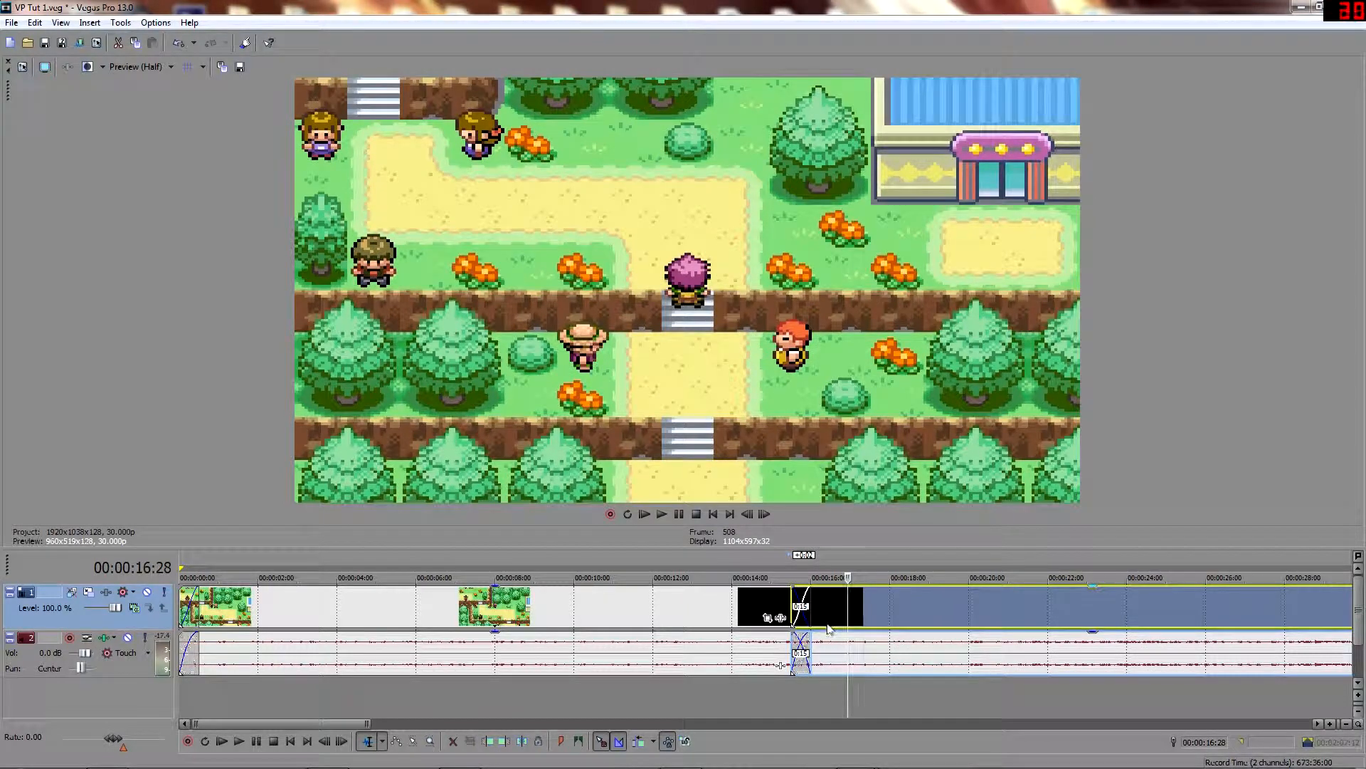
{"action": "left_click", "coordinate": [770, 561]}
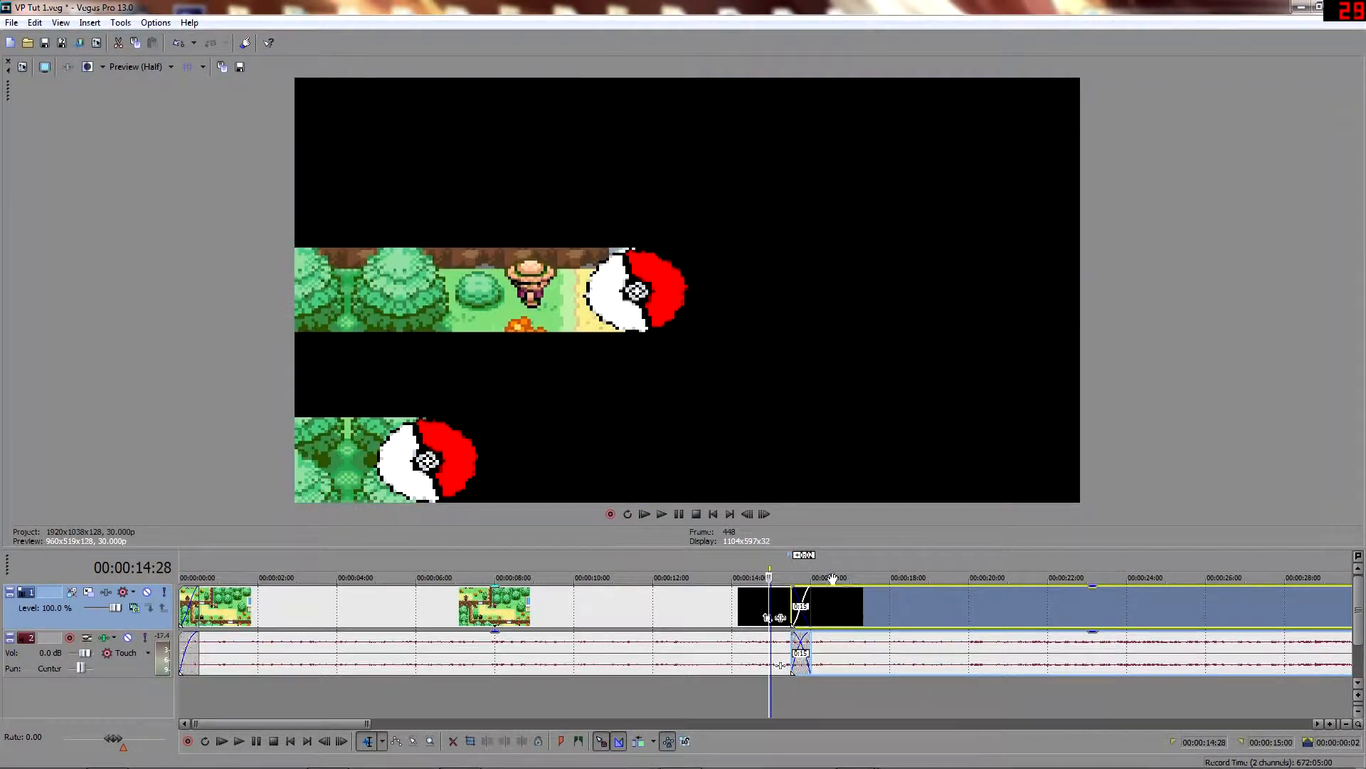
{"action": "left_click", "coordinate": [663, 515]}
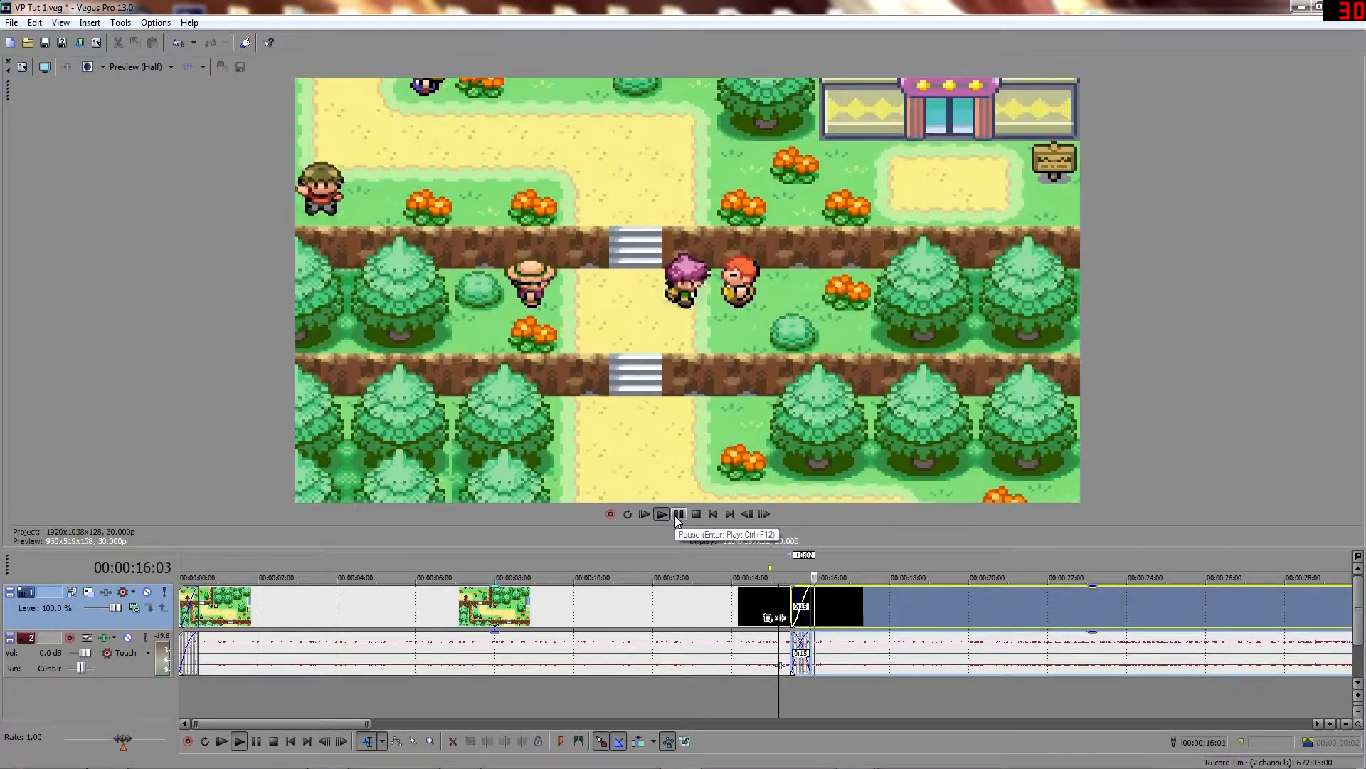
{"action": "left_click", "coordinate": [677, 518]}
Split the second clip on the black frame at 00:00:21:24, just before the hiker battle, and select the part after the split.
{"action": "scroll", "coordinate": [726, 628], "scroll_direction": "down", "scroll_amount": 5}
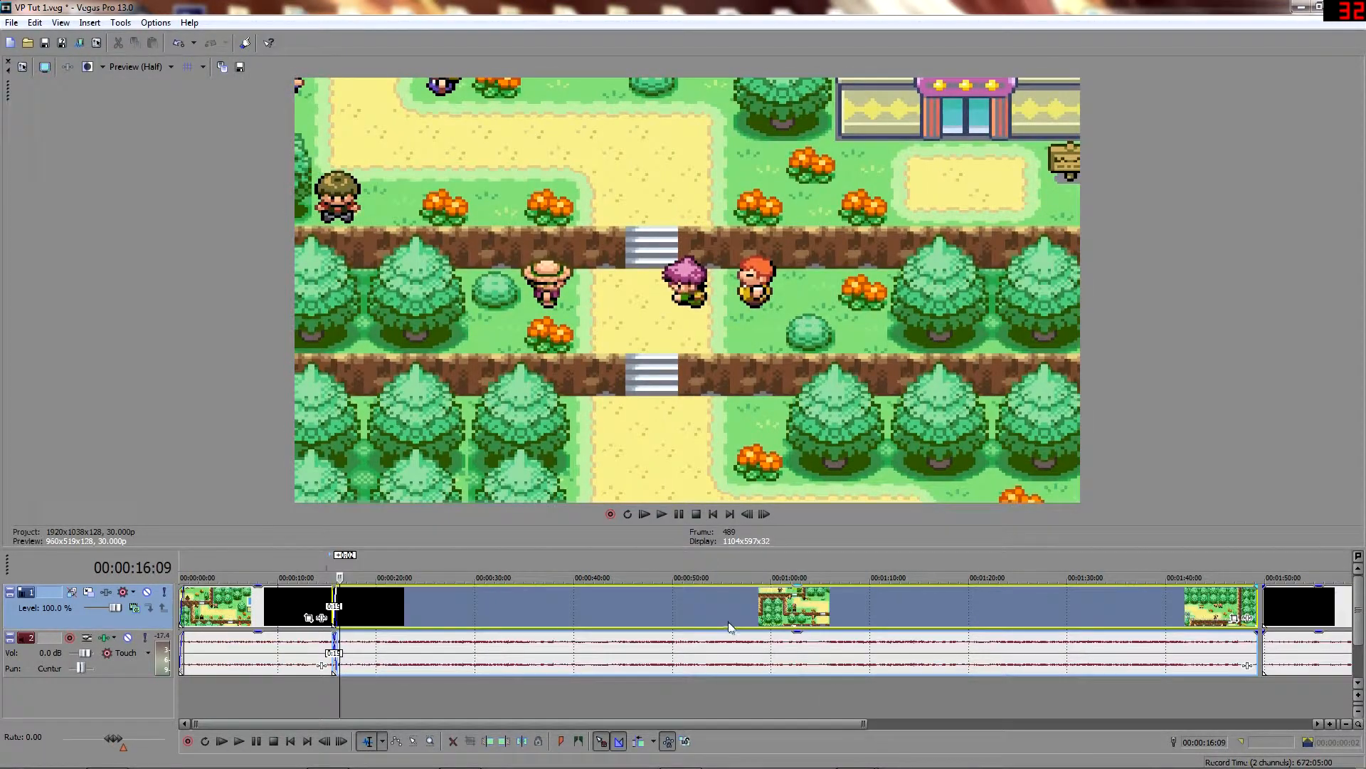
{"action": "key", "text": "space"}
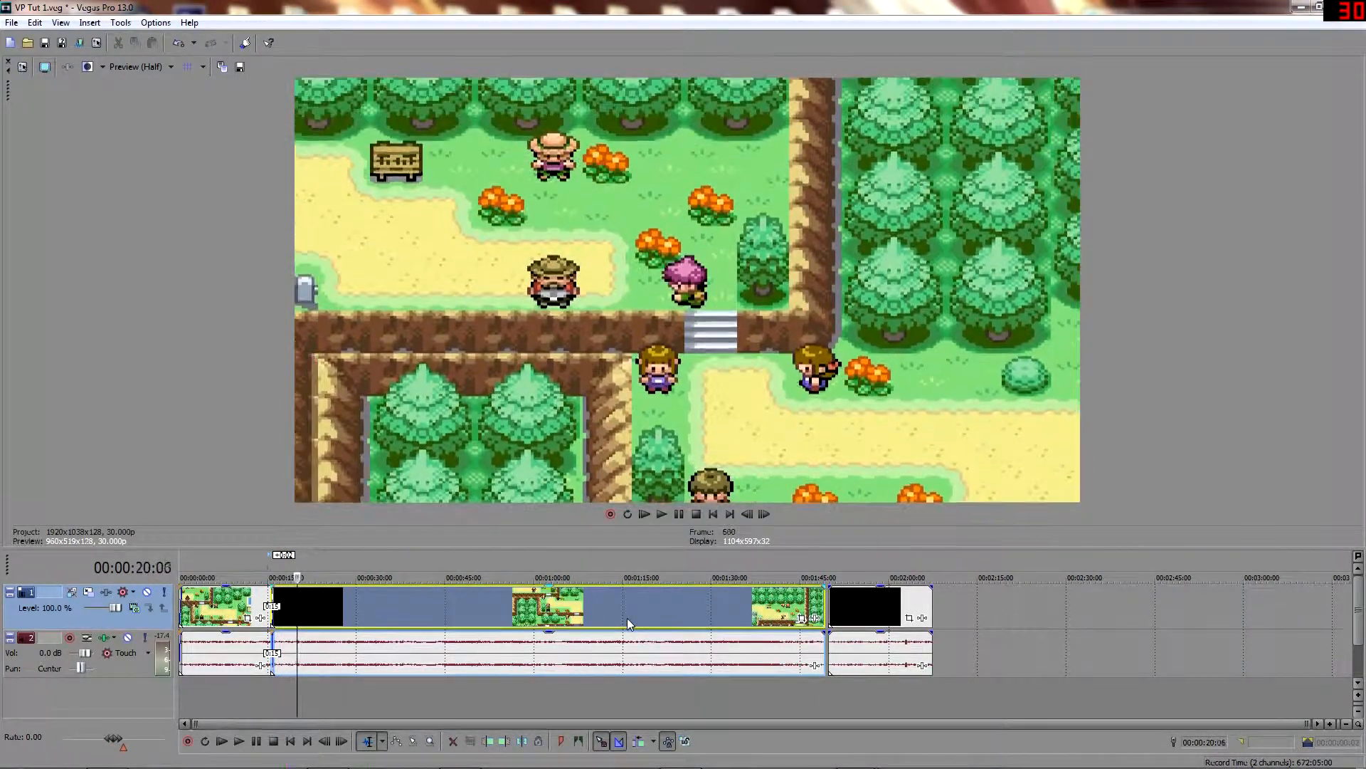
{"action": "key", "text": "Right"}
{"action": "key", "text": "Right"}
{"action": "key", "text": "Right"}
{"action": "key", "text": "Right"}
{"action": "key", "text": "Right"}
{"action": "key", "text": "Right"}
{"action": "key", "text": "Right"}
{"action": "key", "text": "Right"}
{"action": "key", "text": "Right"}
{"action": "scroll", "coordinate": [824, 582], "scroll_direction": "up", "scroll_amount": 5}
{"action": "key", "text": "Left"}
{"action": "key", "text": "Left"}
{"action": "key", "text": "Left"}
{"action": "key", "text": "Left"}
{"action": "key", "text": "Left"}
{"action": "key", "text": "Left"}
{"action": "key", "text": "Left"}
{"action": "key", "text": "Left"}
{"action": "key", "text": "Left"}
{"action": "key", "text": "Left"}
{"action": "key", "text": "Left"}
{"action": "key", "text": "Left"}
{"action": "key", "text": "Left"}
{"action": "key", "text": "Left"}
{"action": "key", "text": "Left"}
{"action": "key", "text": "Left"}
{"action": "key", "text": "Left"}
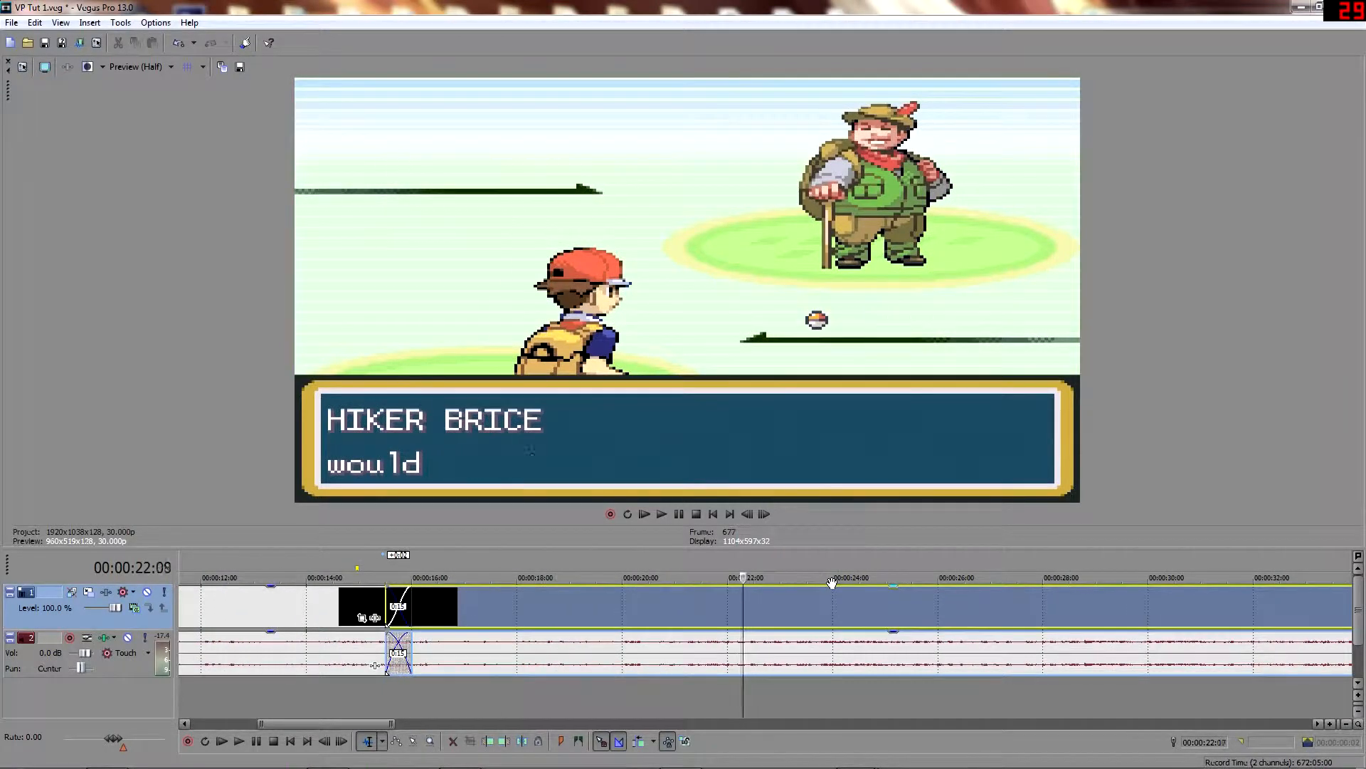
{"action": "key", "text": "Left"}
{"action": "key", "text": "Left"}
{"action": "key", "text": "Left"}
{"action": "key", "text": "Left"}
{"action": "key", "text": "Left"}
{"action": "key", "text": "Left"}
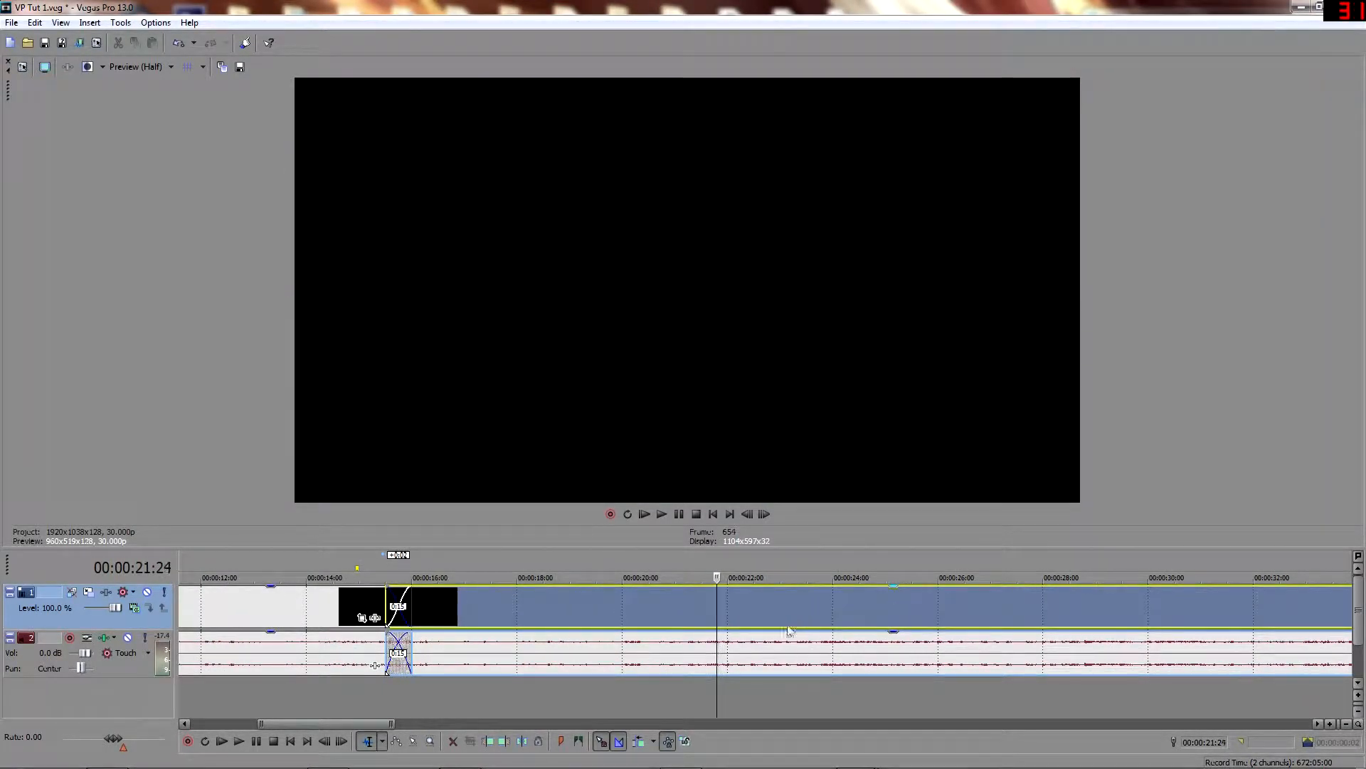
{"action": "left_click", "coordinate": [726, 644]}
Scan forward through the hiker battle footage, up to about 00:00:34:07, to find where the battle ends.
{"action": "scroll", "coordinate": [726, 644], "scroll_direction": "down", "scroll_amount": 6}
{"action": "key", "text": "space"}
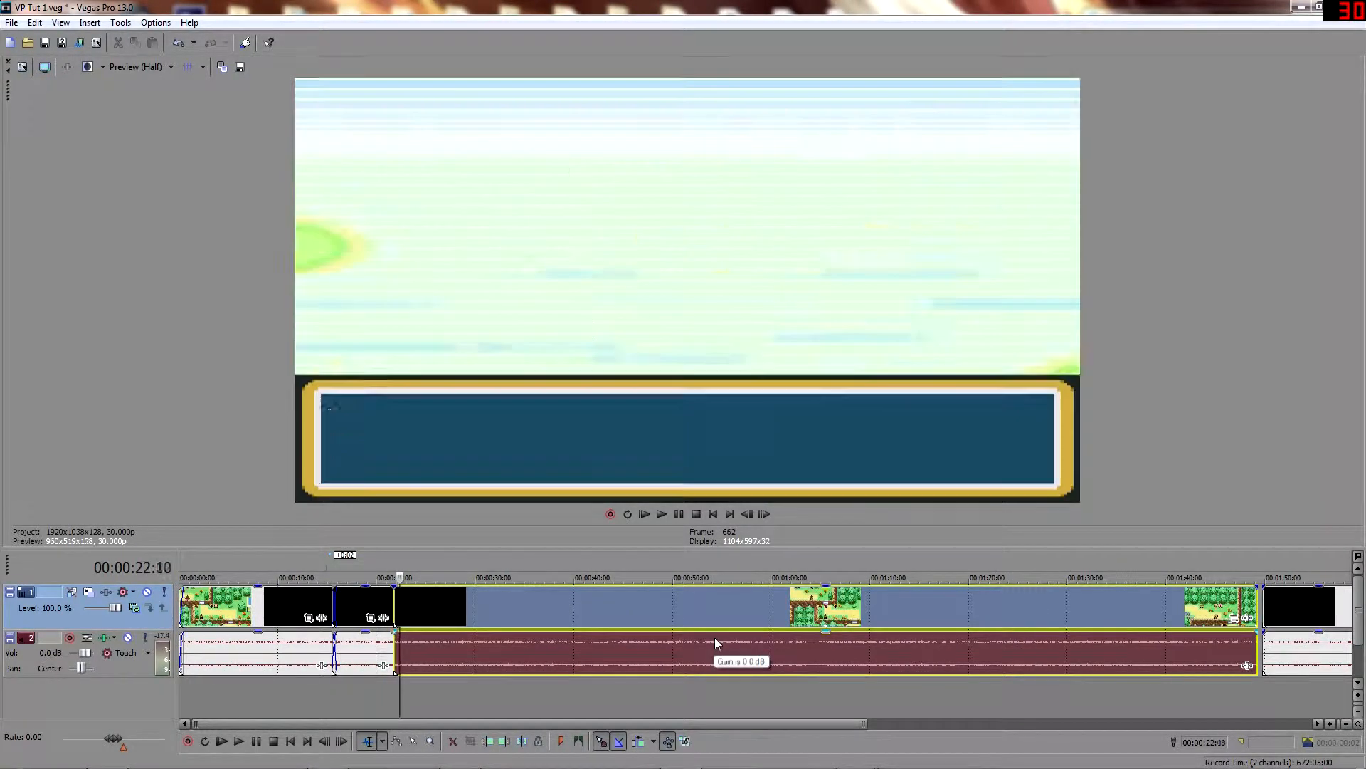
{"action": "key", "text": "Left"}
{"action": "key", "text": "Left"}
{"action": "key", "text": "Left"}
{"action": "key", "text": "Left"}
{"action": "key", "text": "Left"}
{"action": "key", "text": "Left"}
{"action": "key", "text": "Left"}
{"action": "key", "text": "Left"}
{"action": "key", "text": "Left"}
{"action": "key", "text": "Left"}
{"action": "key", "text": "Left"}
{"action": "key", "text": "Left"}
{"action": "key", "text": "Left"}
{"action": "key", "text": "Left"}
{"action": "key", "text": "Left"}
{"action": "key", "text": "Left"}
{"action": "key", "text": "Left"}
{"action": "key", "text": "Left"}
{"action": "key", "text": "Left"}
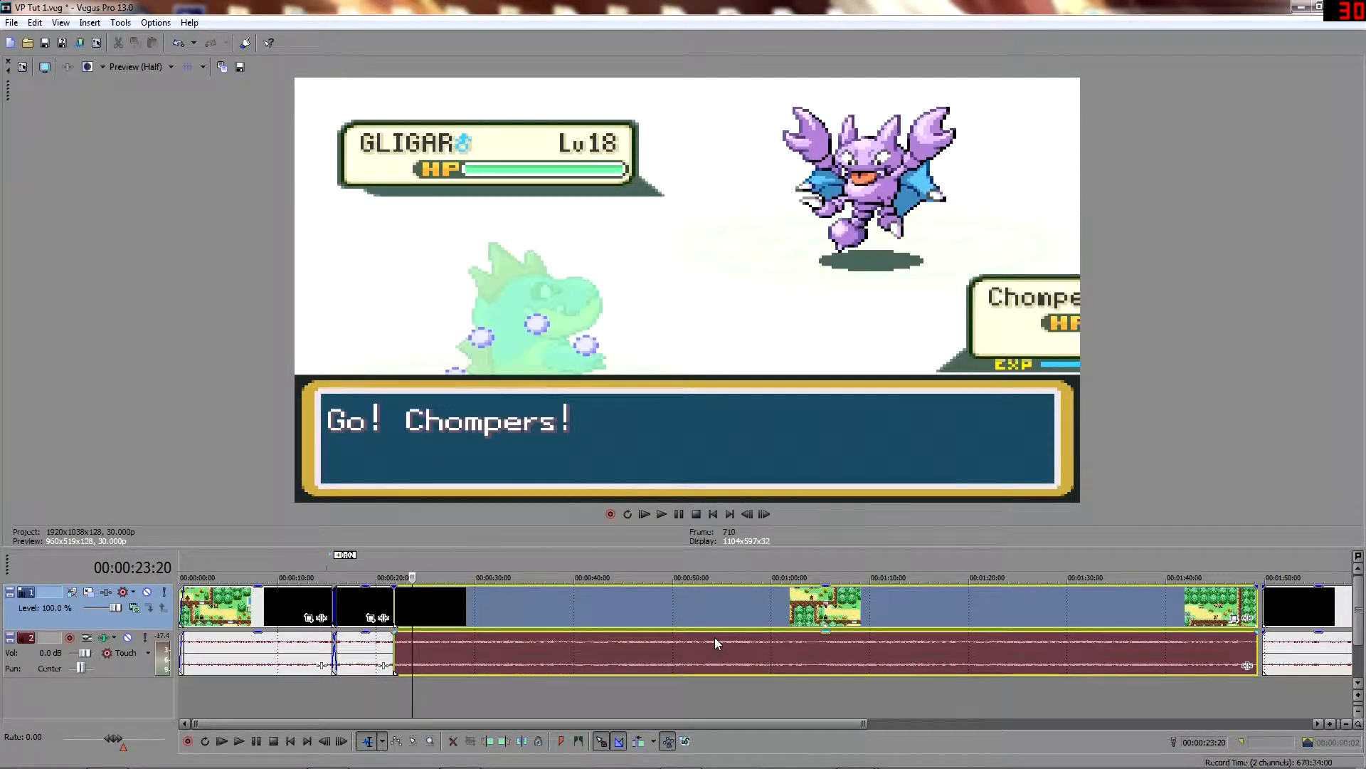
{"action": "key", "text": "Right"}
{"action": "key", "text": "Right"}
{"action": "key", "text": "Right"}
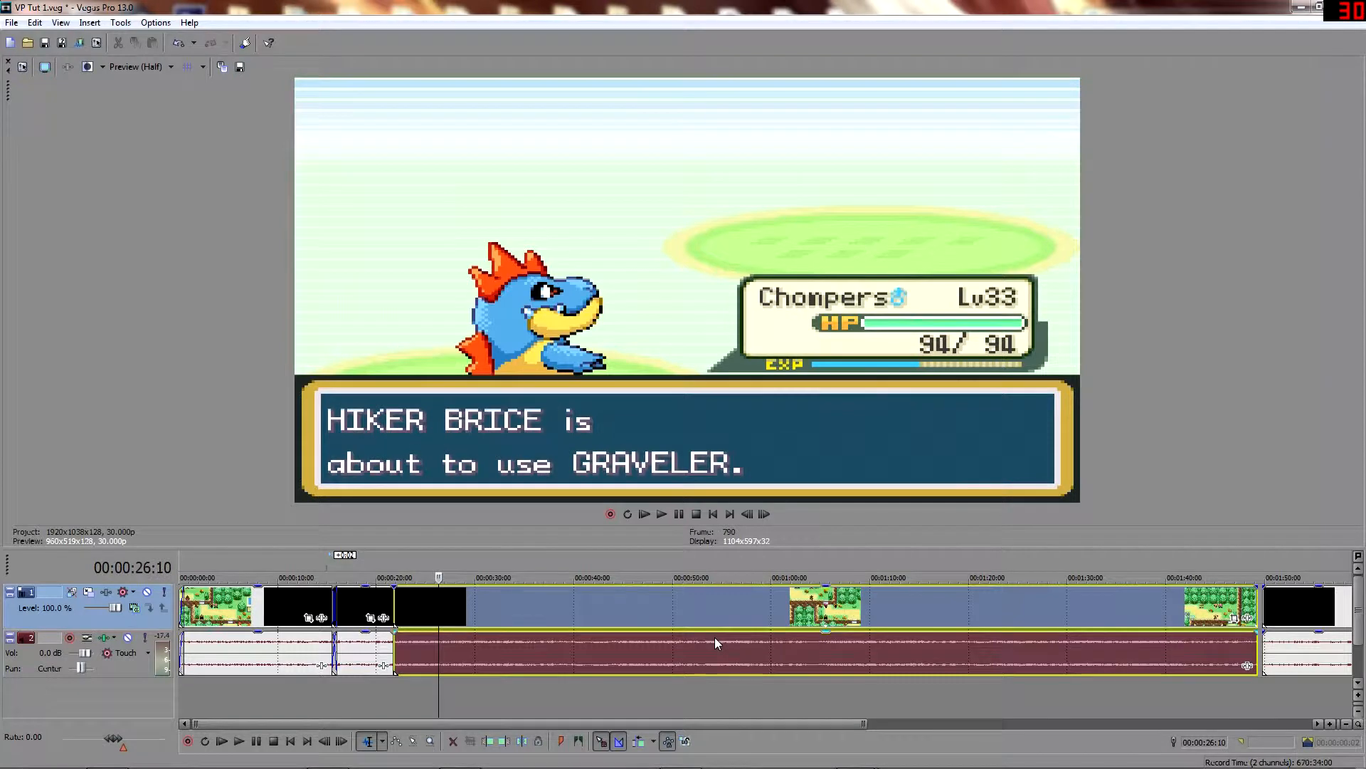
{"action": "key", "text": "Left"}
{"action": "key", "text": "Left"}
{"action": "key", "text": "Left"}
{"action": "key", "text": "Left"}
{"action": "key", "text": "Left"}
{"action": "key", "text": "Left"}
{"action": "key", "text": "Left"}
{"action": "key", "text": "Left"}
{"action": "key", "text": "Left"}
{"action": "key", "text": "Left"}
{"action": "key", "text": "Left"}
{"action": "key", "text": "Left"}
{"action": "key", "text": "Left"}
{"action": "key", "text": "Left"}
{"action": "key", "text": "Left"}
{"action": "key", "text": "Left"}
{"action": "key", "text": "Left"}
{"action": "key", "text": "Left"}
{"action": "key", "text": "Left"}
{"action": "key", "text": "Left"}
{"action": "key", "text": "Right"}
{"action": "key", "text": "Right"}
{"action": "key", "text": "Right"}
{"action": "key", "text": "Right"}
{"action": "key", "text": "Right"}
{"action": "key", "text": "Right"}
{"action": "key", "text": "Right"}
{"action": "key", "text": "Right"}
{"action": "key", "text": "Right"}
{"action": "key", "text": "Right"}
{"action": "key", "text": "Right"}
{"action": "key", "text": "Right"}
{"action": "key", "text": "Right"}
{"action": "scroll", "coordinate": [715, 637], "scroll_direction": "up", "scroll_amount": 14}
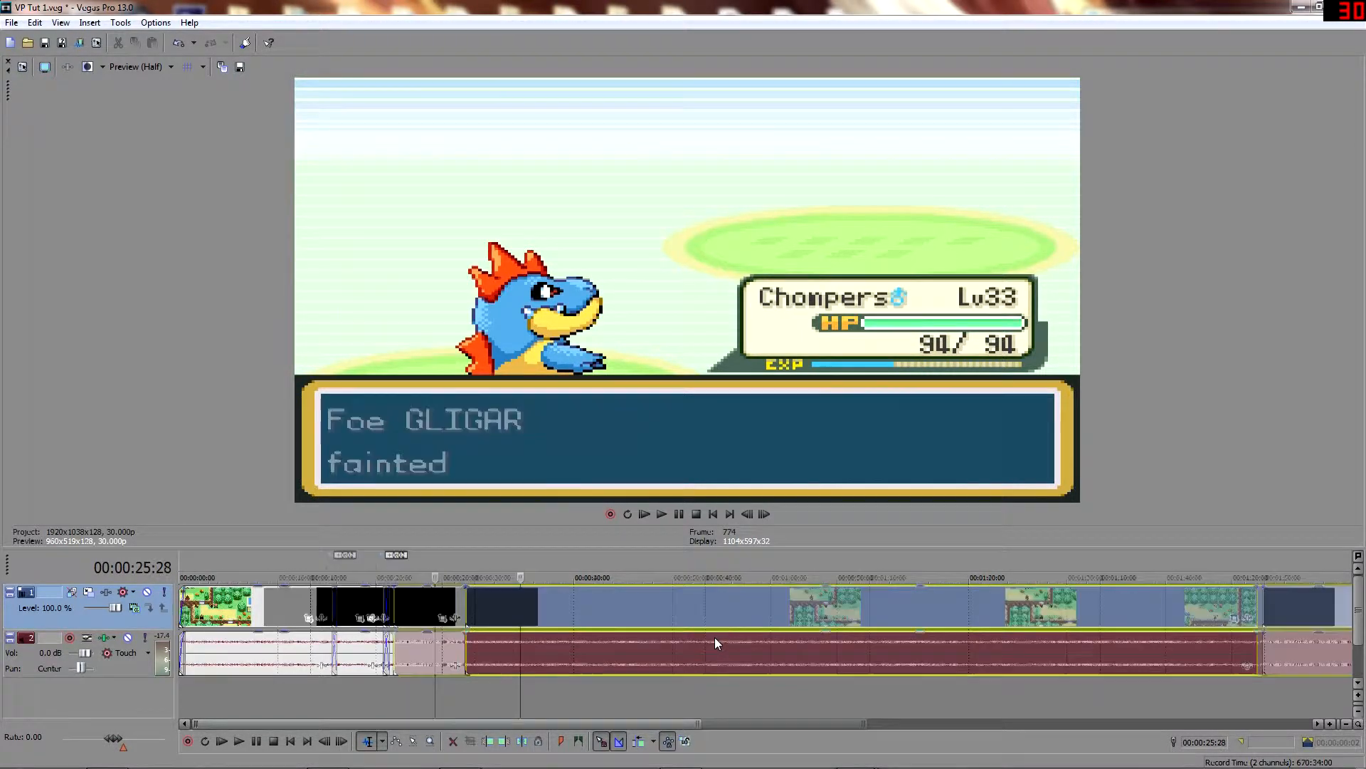
{"action": "scroll", "coordinate": [716, 642], "scroll_direction": "up", "scroll_amount": 3}
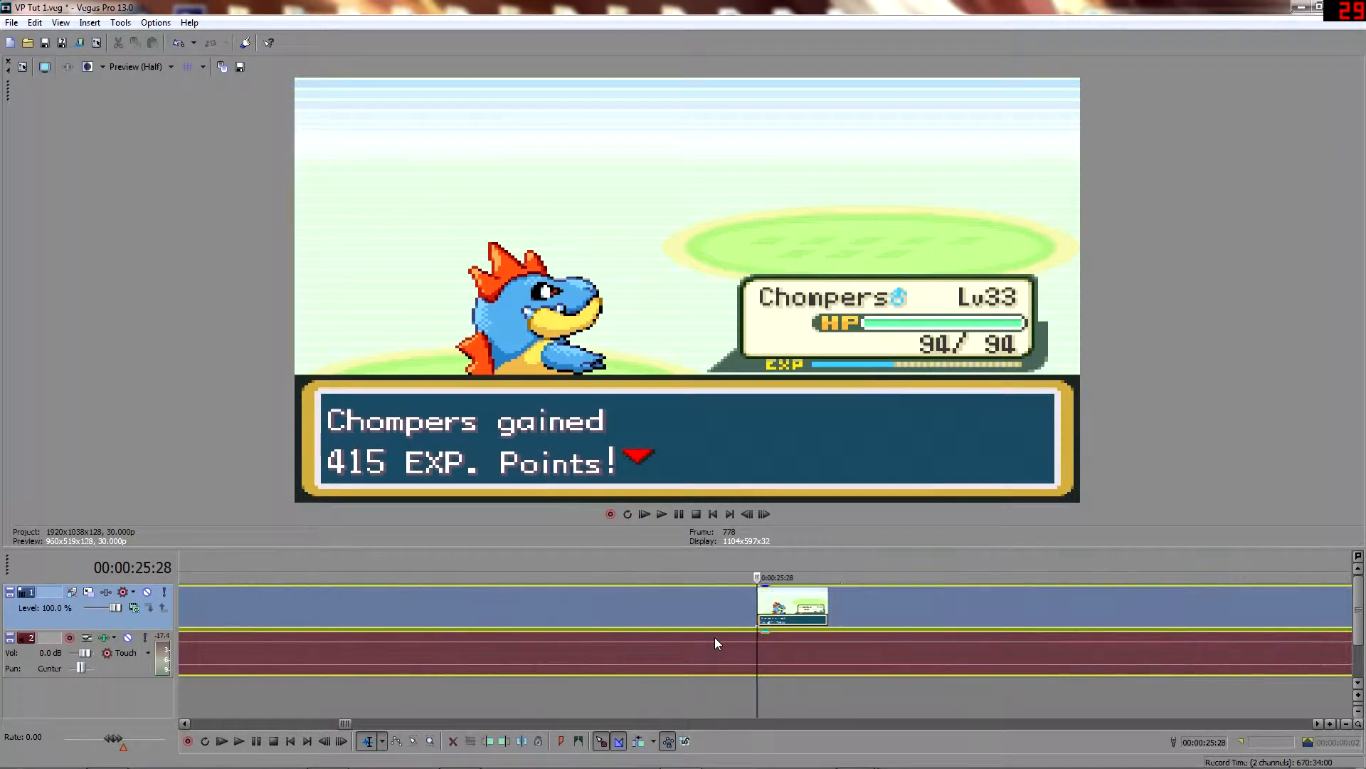
{"action": "scroll", "coordinate": [715, 638], "scroll_direction": "down", "scroll_amount": 15}
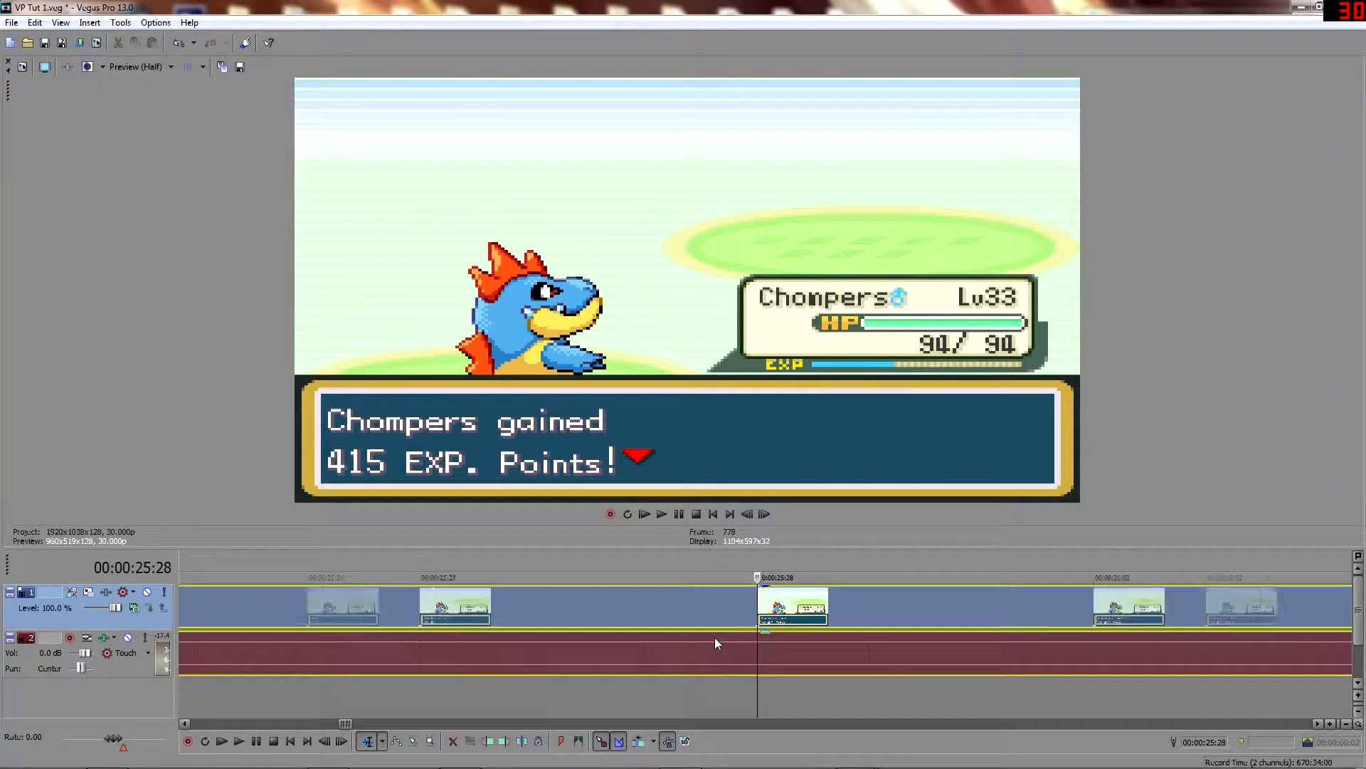
{"action": "key", "text": "space"}
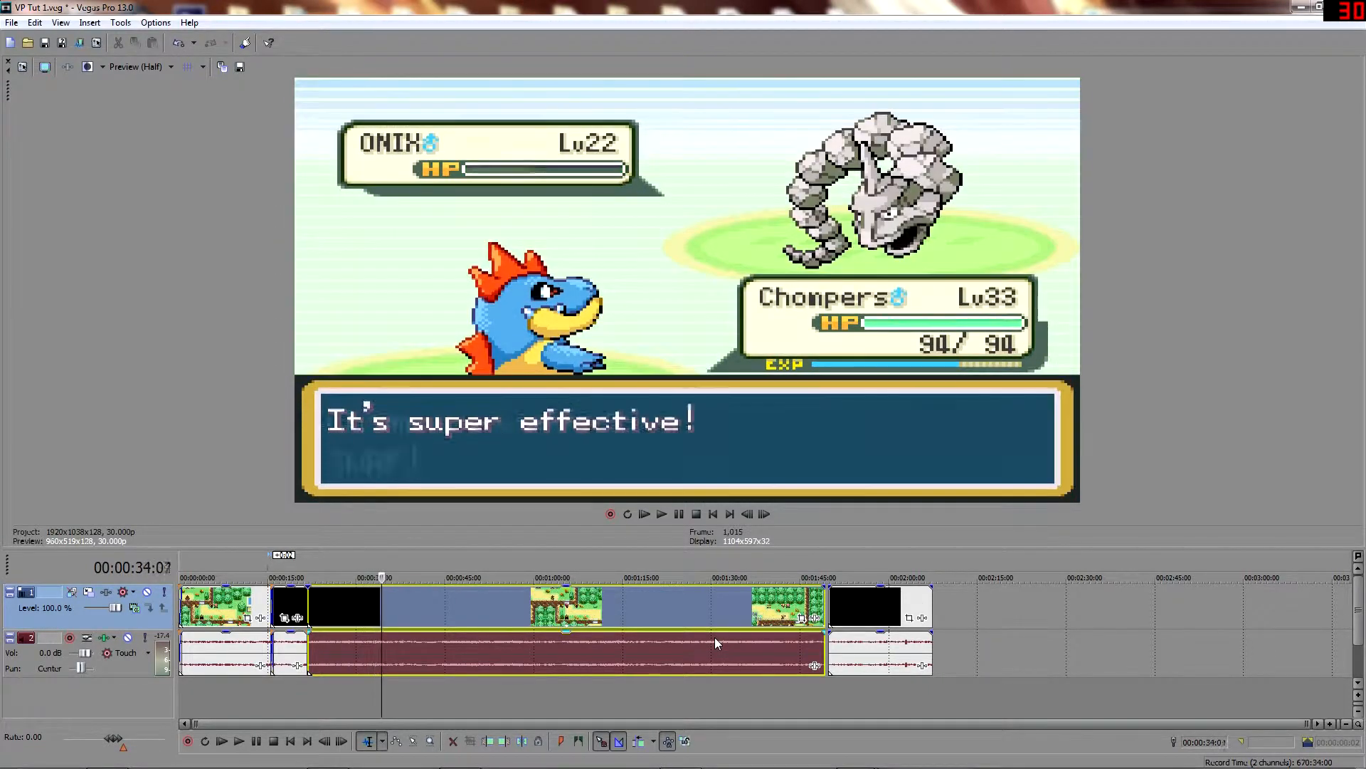
Step to the black frame at 00:00:36:09, where the hiker battle has faded out, and split the clip there.
{"action": "scroll", "coordinate": [714, 638], "scroll_direction": "up", "scroll_amount": 1}
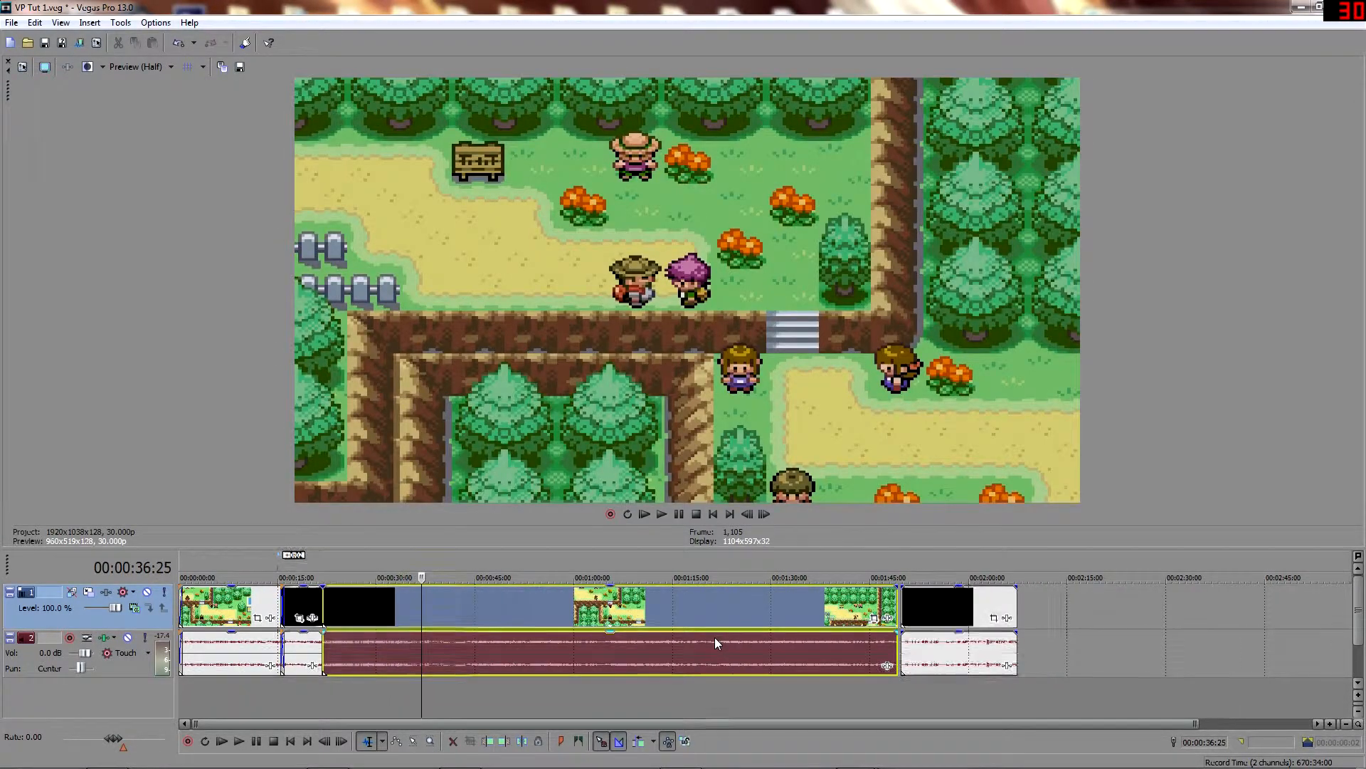
{"action": "scroll", "coordinate": [715, 637], "scroll_direction": "up", "scroll_amount": 8}
{"action": "key", "text": "Left"}
{"action": "key", "text": "Left"}
{"action": "key", "text": "Left"}
{"action": "key", "text": "Left"}
{"action": "key", "text": "Left"}
{"action": "key", "text": "Left"}
{"action": "key", "text": "Left"}
{"action": "key", "text": "Left"}
{"action": "key", "text": "Left"}
{"action": "key", "text": "Left"}
{"action": "key", "text": "Right"}
{"action": "key", "text": "Right"}
{"action": "key", "text": "Right"}
{"action": "key", "text": "Right"}
{"action": "key", "text": "Right"}
{"action": "key", "text": "Right"}
{"action": "key", "text": "Right"}
{"action": "key", "text": "s"}
{"action": "scroll", "coordinate": [715, 638], "scroll_direction": "down", "scroll_amount": 1}
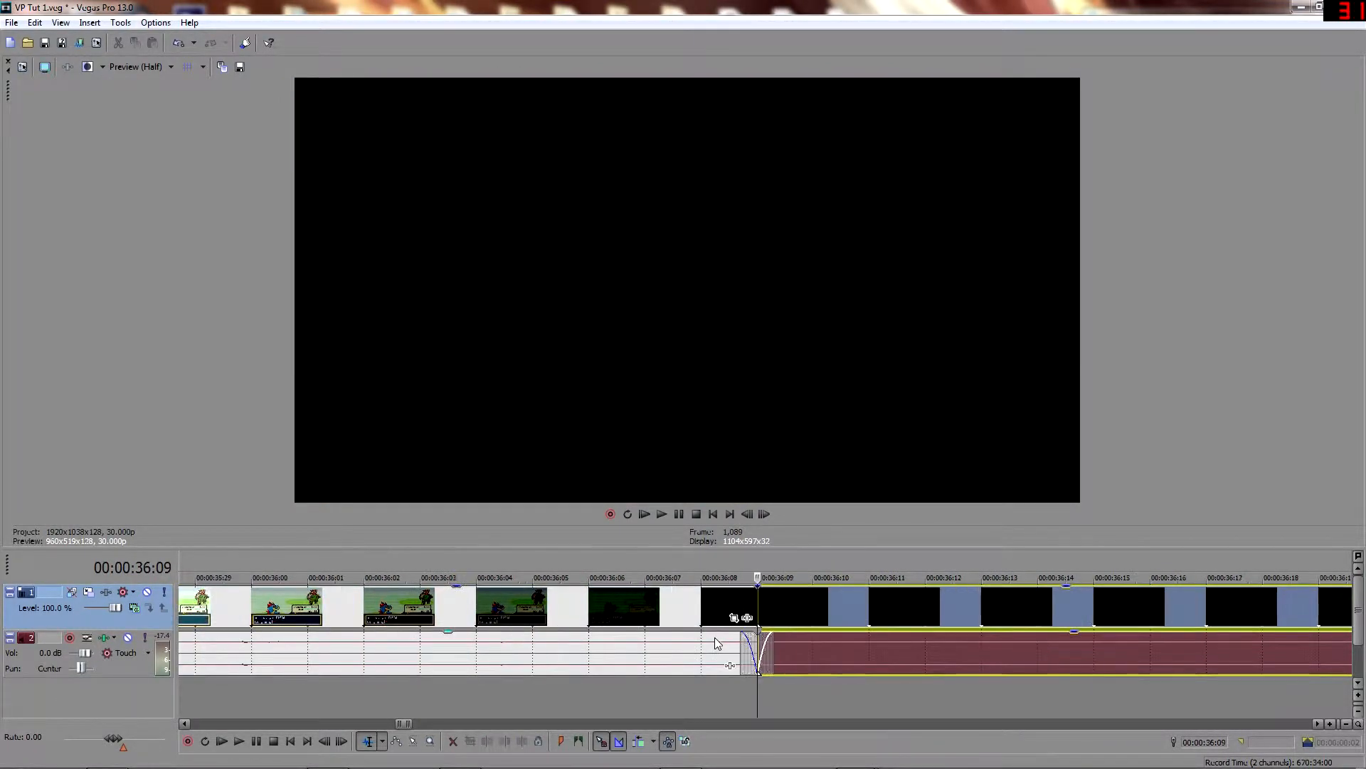
Delete the hiker battle segment and move the remaining footage back to overlap the preceding clip with a one-second crossfade.
{"action": "scroll", "coordinate": [716, 643], "scroll_direction": "down", "scroll_amount": 8}
{"action": "left_click", "coordinate": [564, 610]}
{"action": "key", "text": "Delete"}
{"action": "left_click_drag", "start_coordinate": [725, 598], "coordinate": [521, 597]}
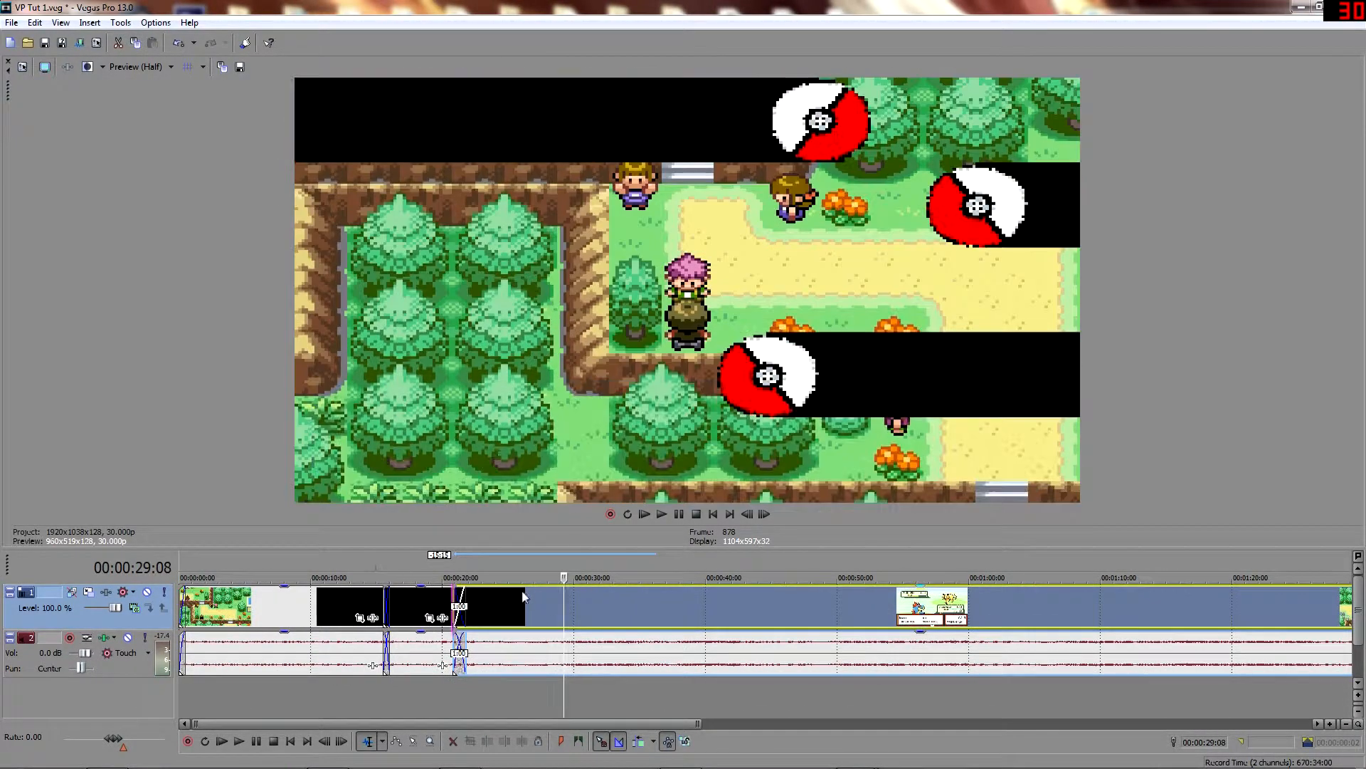
Shorten the new crossfade to about half a second and play from 00:00:20:12 until about 00:00:29:03.
{"action": "left_click", "coordinate": [449, 570]}
{"action": "scroll", "coordinate": [449, 573], "scroll_direction": "up", "scroll_amount": 5}
{"action": "left_click_drag", "start_coordinate": [889, 605], "coordinate": [911, 599]}
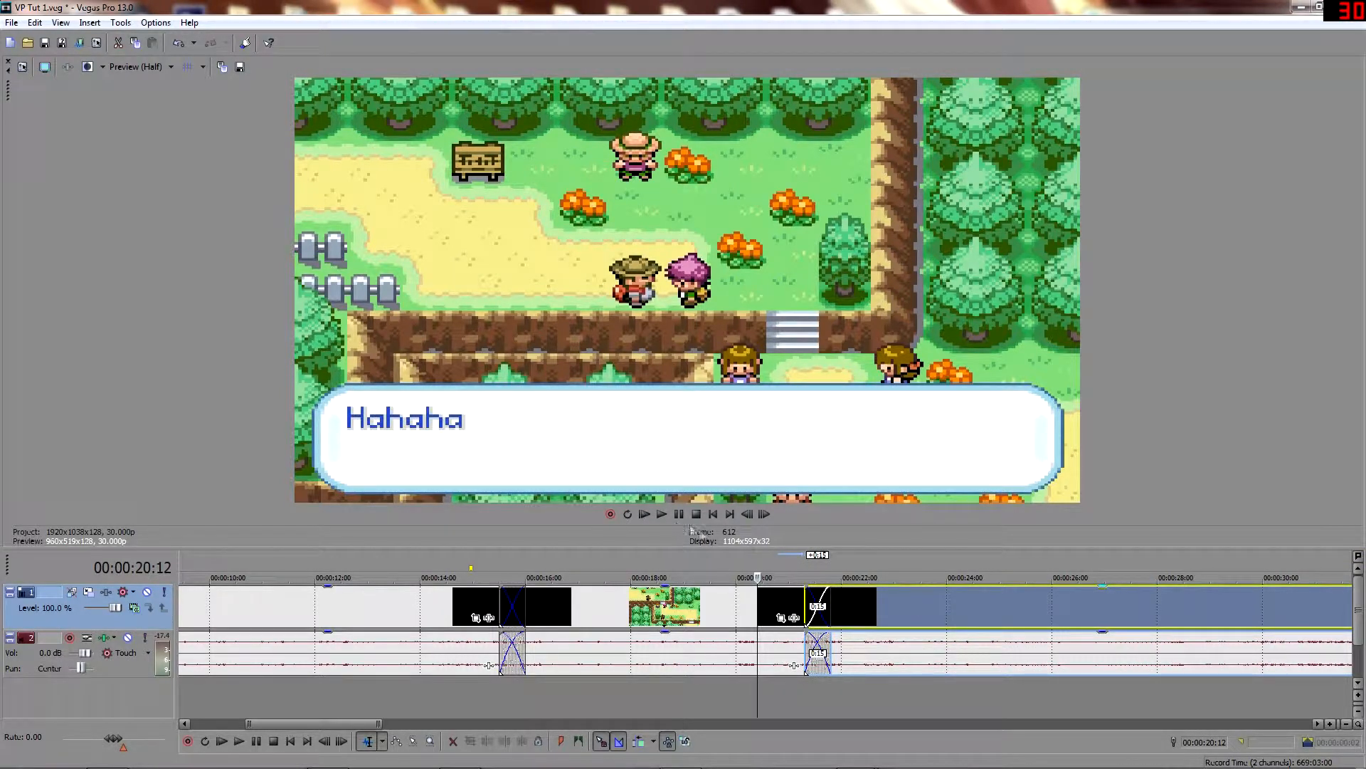
{"action": "left_click", "coordinate": [662, 514]}
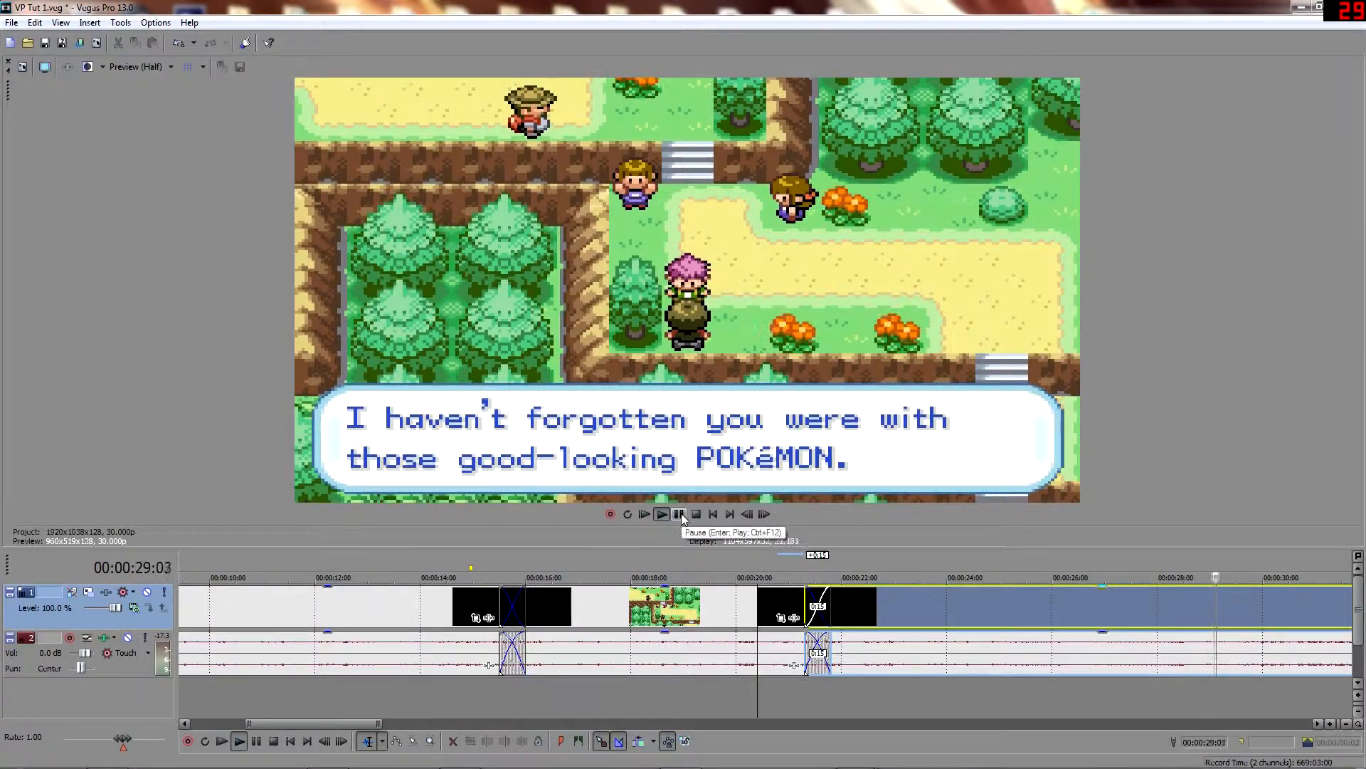
{"action": "left_click", "coordinate": [683, 519]}
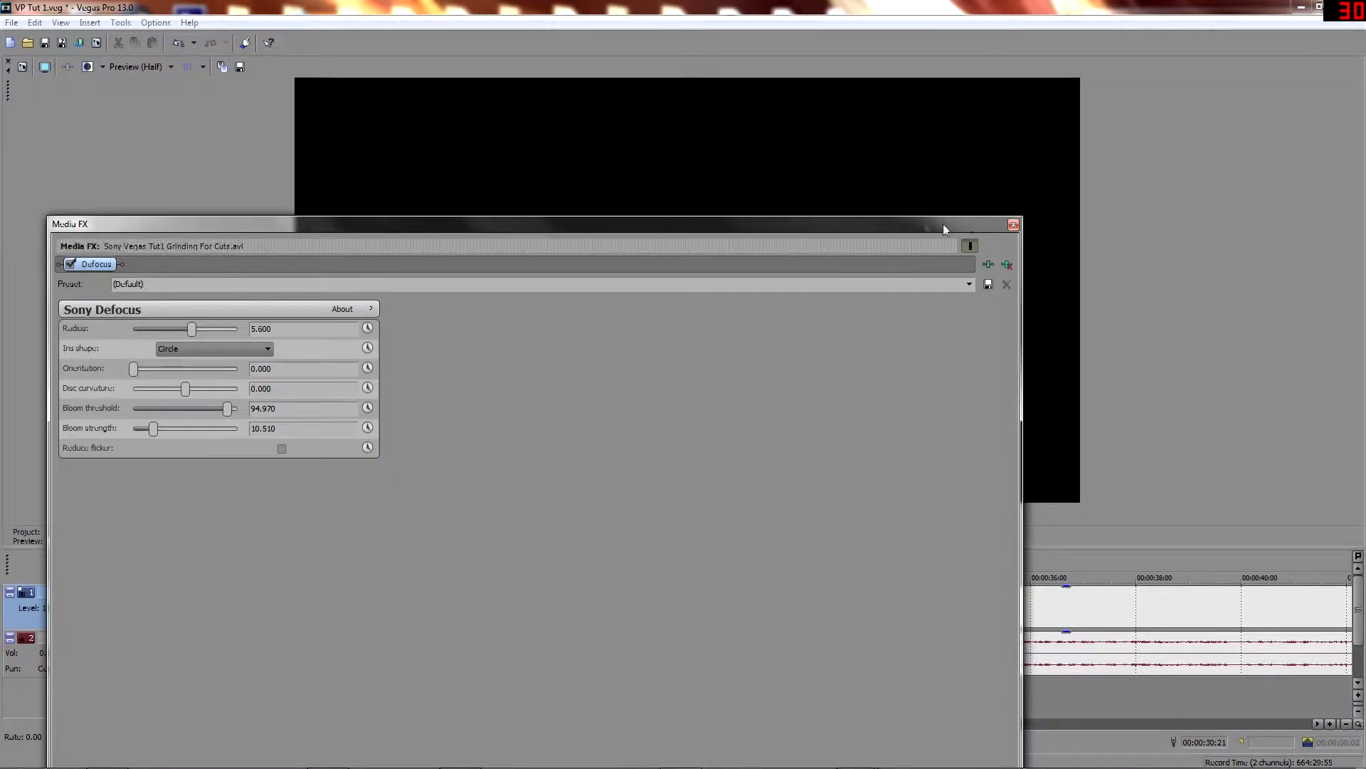
Close the Media FX window showing the Defocus effect and look over the commands available for the clip ending near 00:00:30:21.
{"action": "left_click", "coordinate": [1014, 225]}
{"action": "right_click", "coordinate": [746, 614]}
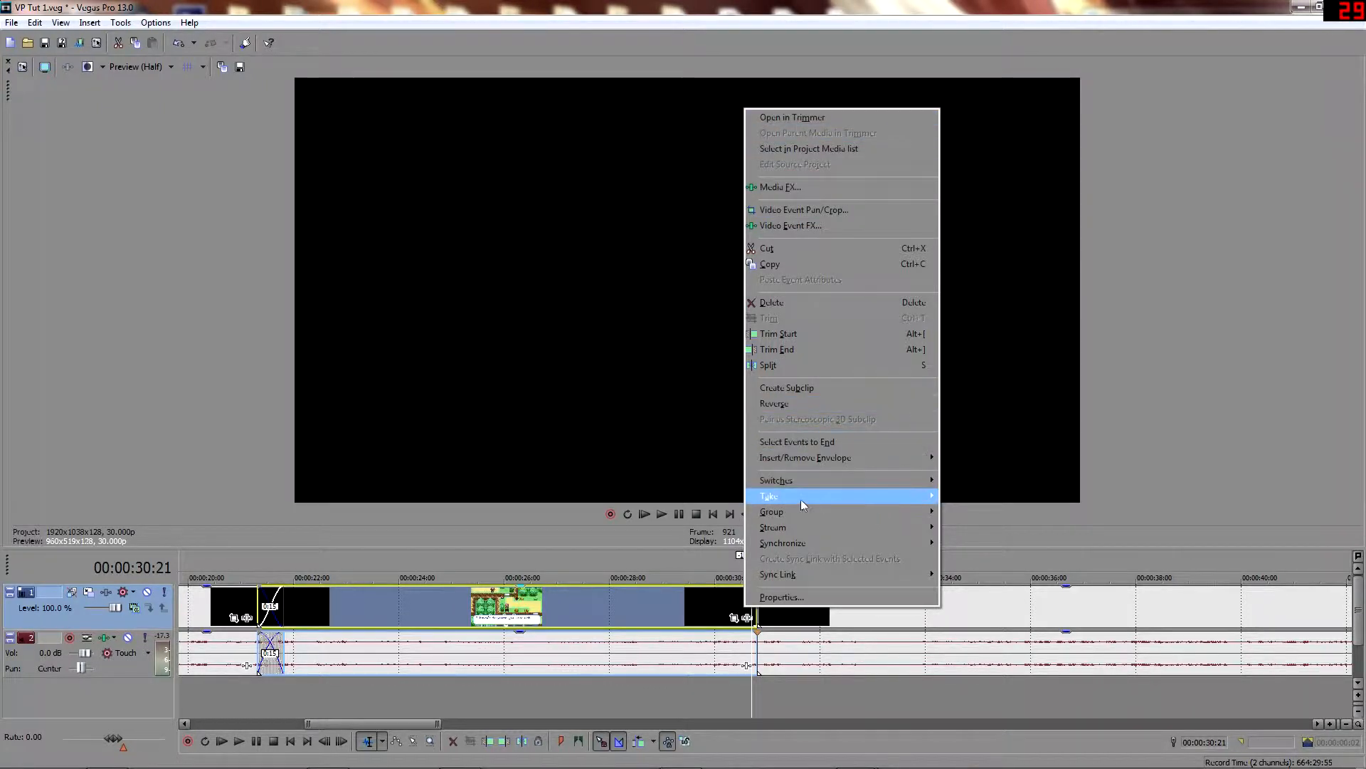
{"action": "mouse_move", "coordinate": [798, 504]}
{"action": "left_click", "coordinate": [101, 396]}
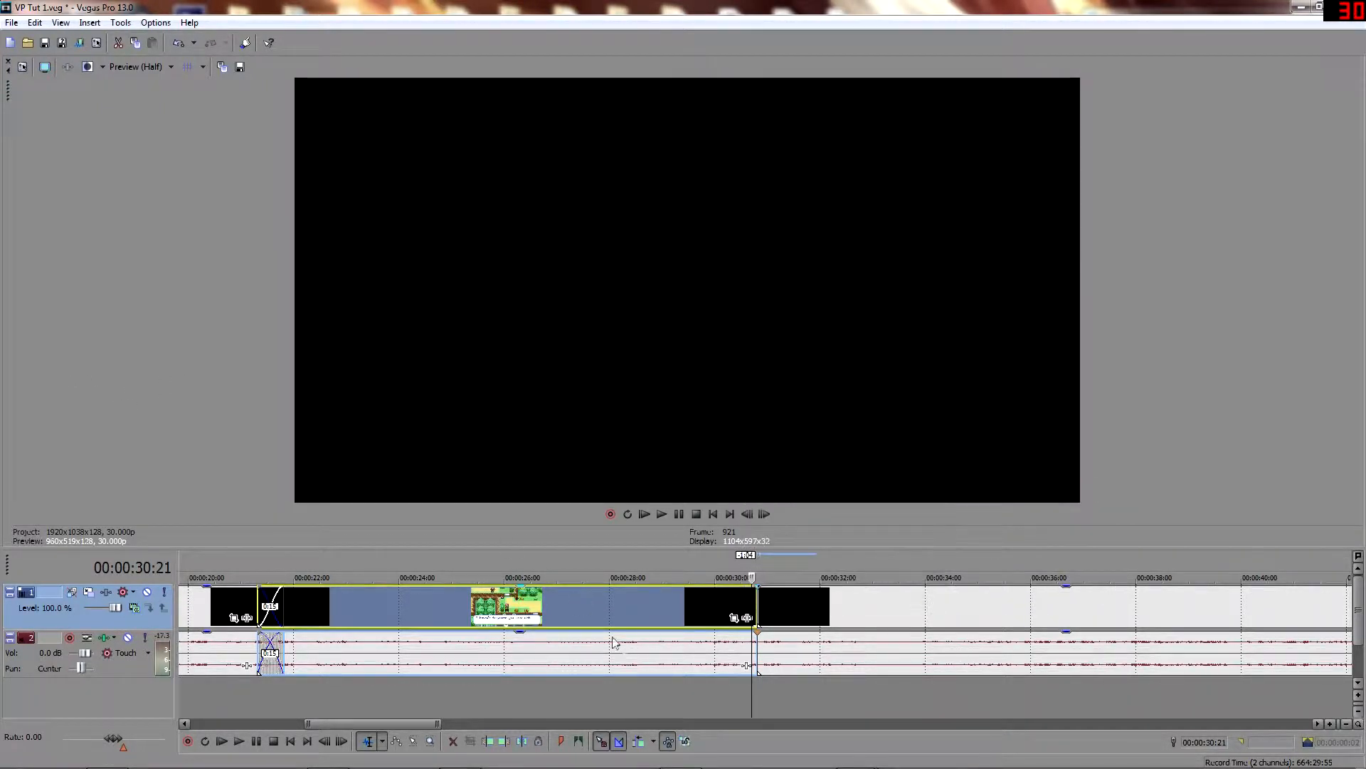
Overlap the following clip onto the clip ending near 00:00:30:21 for a 15-frame crossfade, and play the transition until 00:00:31:09.
{"action": "scroll", "coordinate": [683, 656], "scroll_direction": "up", "scroll_amount": 2}
{"action": "left_click", "coordinate": [884, 614]}
{"action": "left_click_drag", "start_coordinate": [884, 614], "coordinate": [806, 594]}
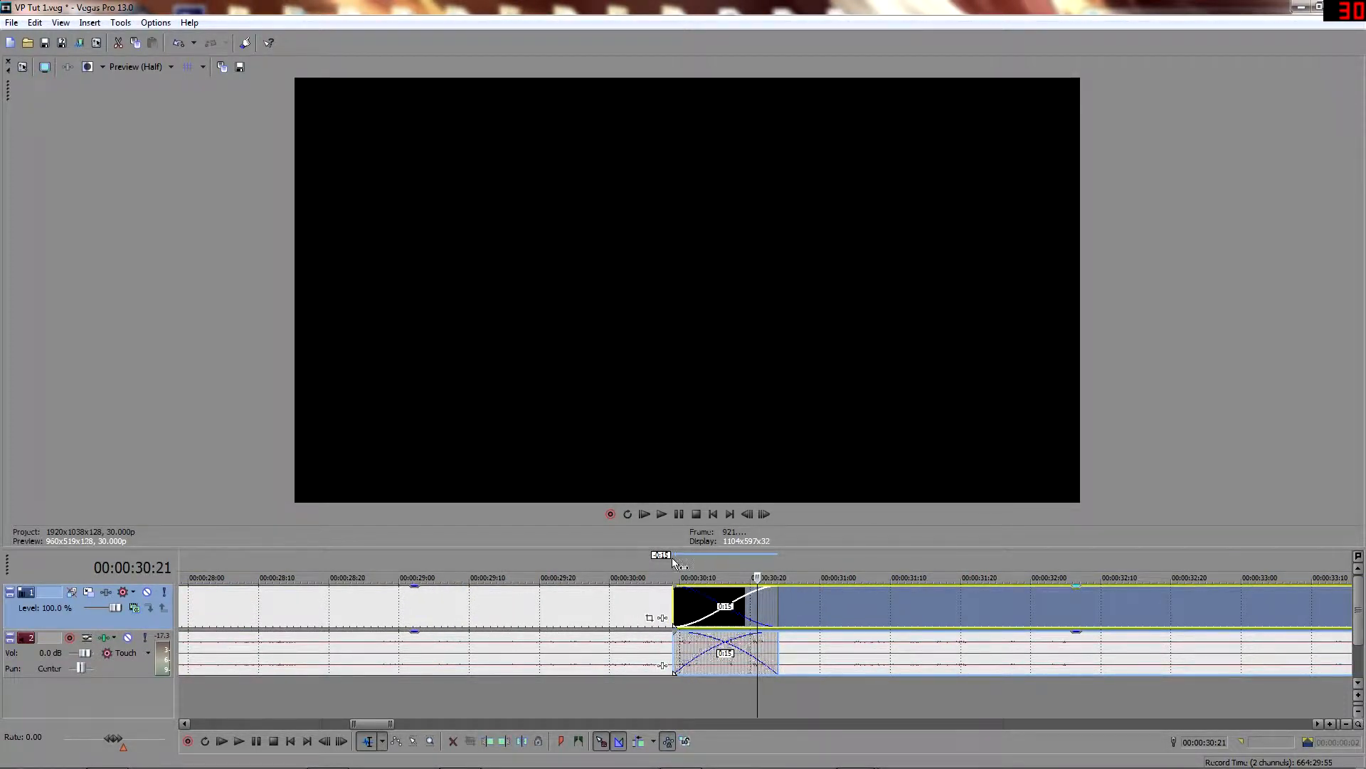
{"action": "left_click", "coordinate": [673, 562]}
{"action": "left_click", "coordinate": [663, 513]}
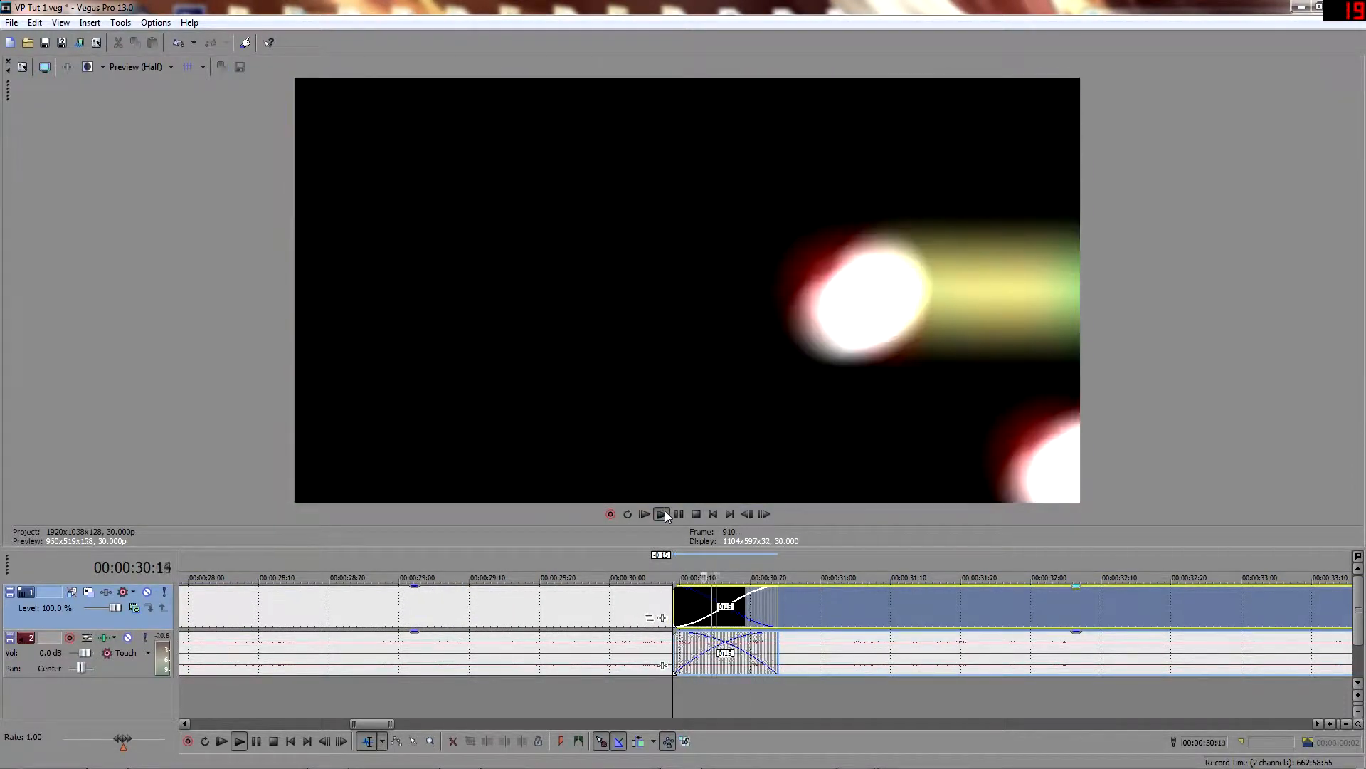
{"action": "scroll", "coordinate": [696, 605], "scroll_direction": "down", "scroll_amount": 5}
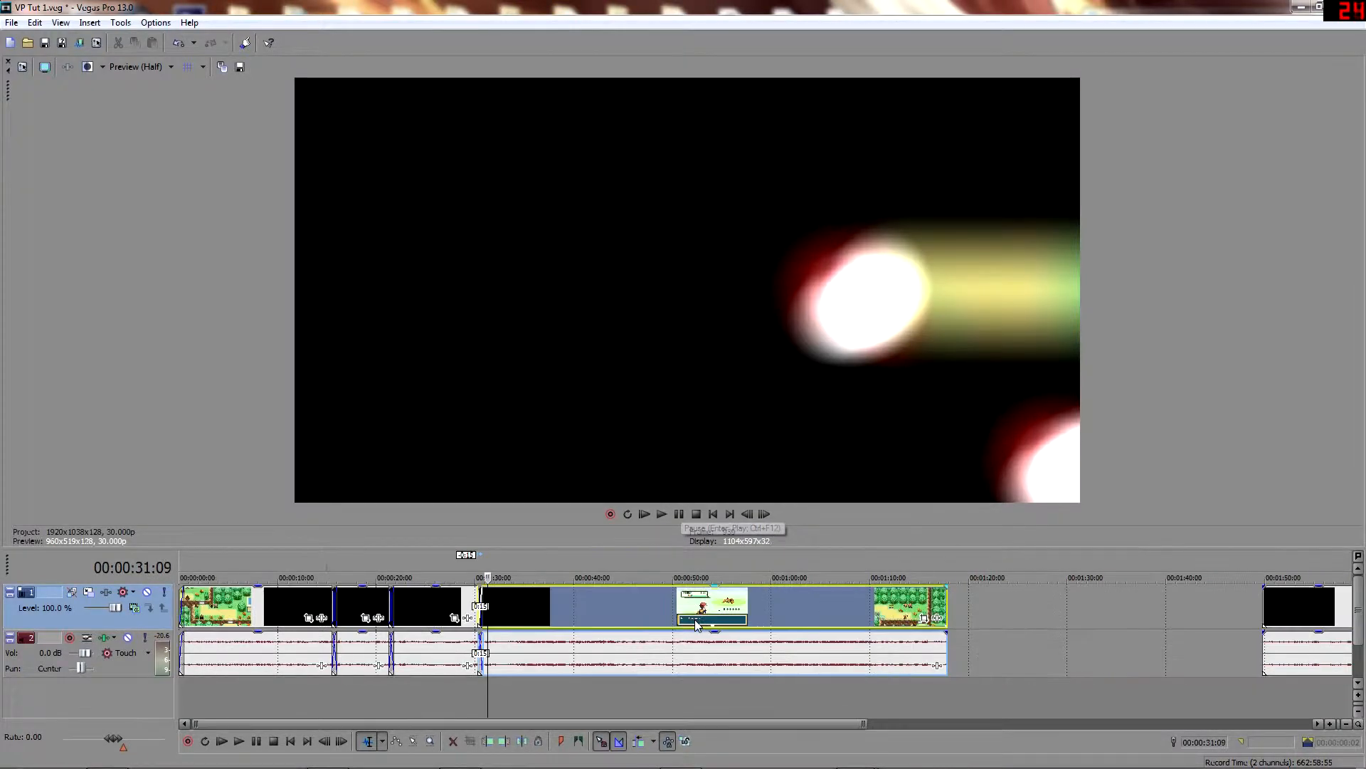
Check the blurred clip at 00:00:28:16, and undo the latest crossfade and the Defocus effect.
{"action": "left_click", "coordinate": [461, 568]}
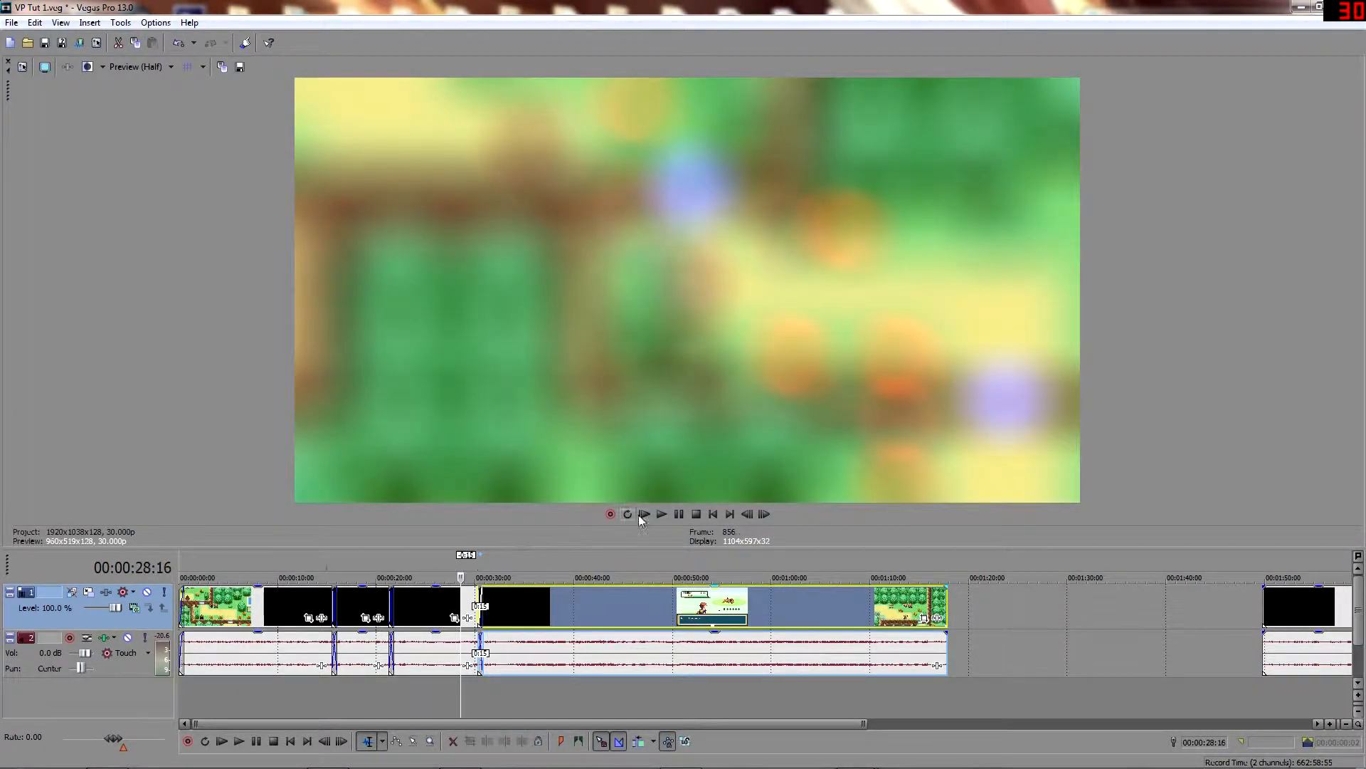
{"action": "right_click", "coordinate": [464, 605]}
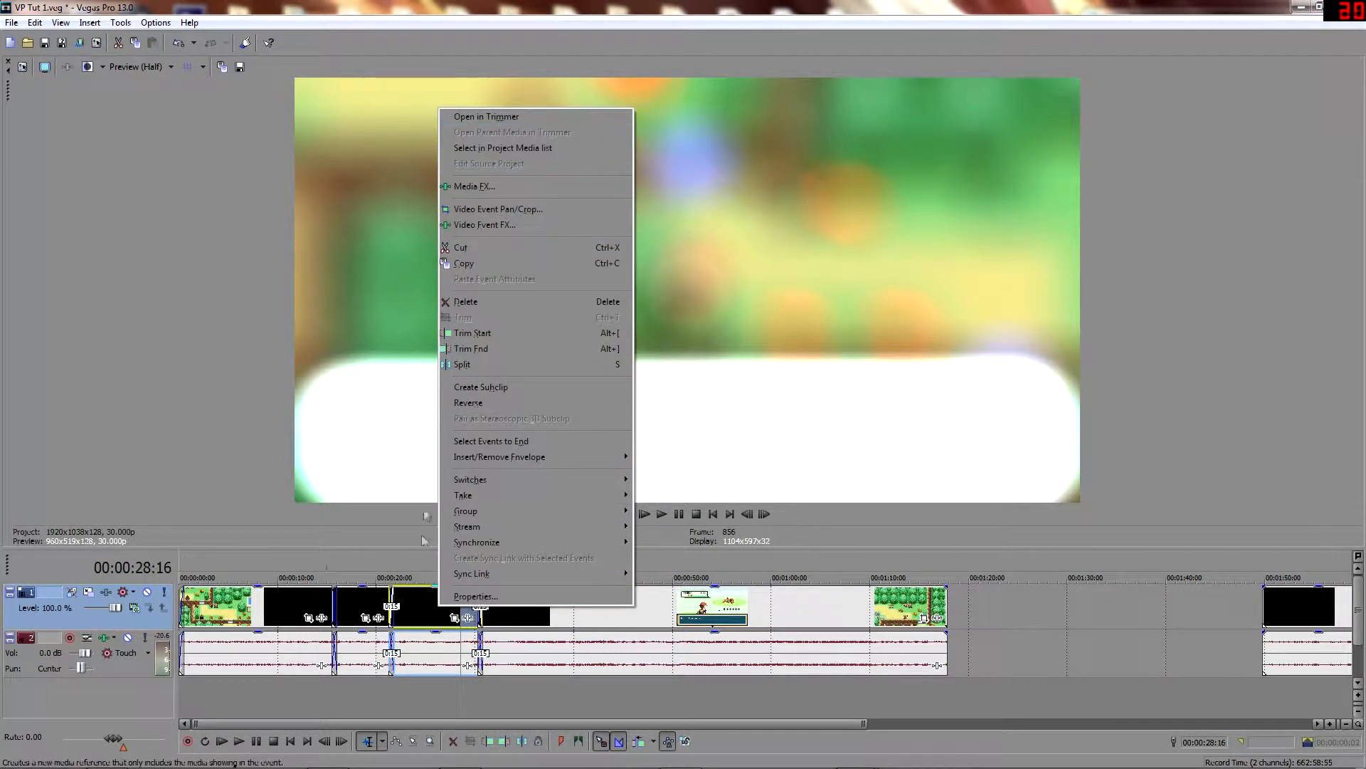
{"action": "left_click", "coordinate": [191, 263]}
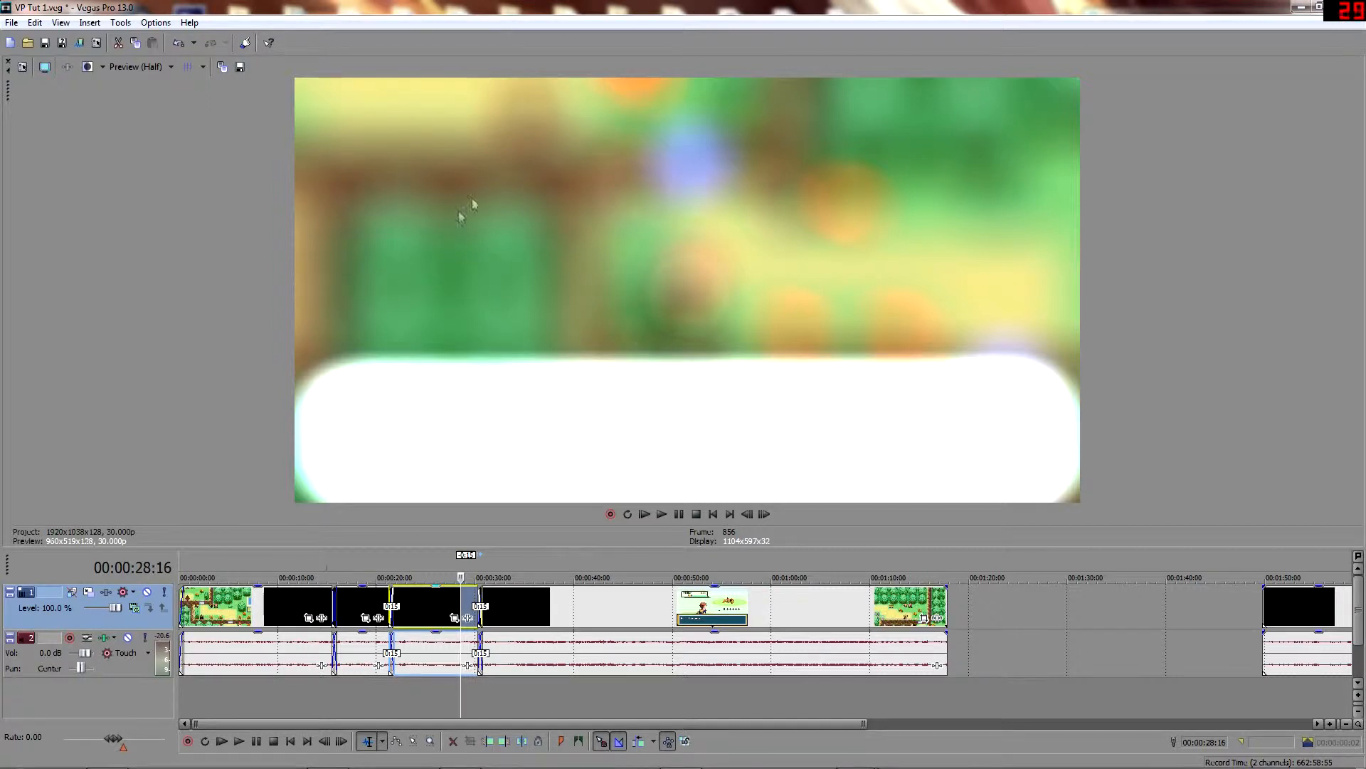
{"action": "scroll", "coordinate": [644, 612], "scroll_direction": "up", "scroll_amount": 2}
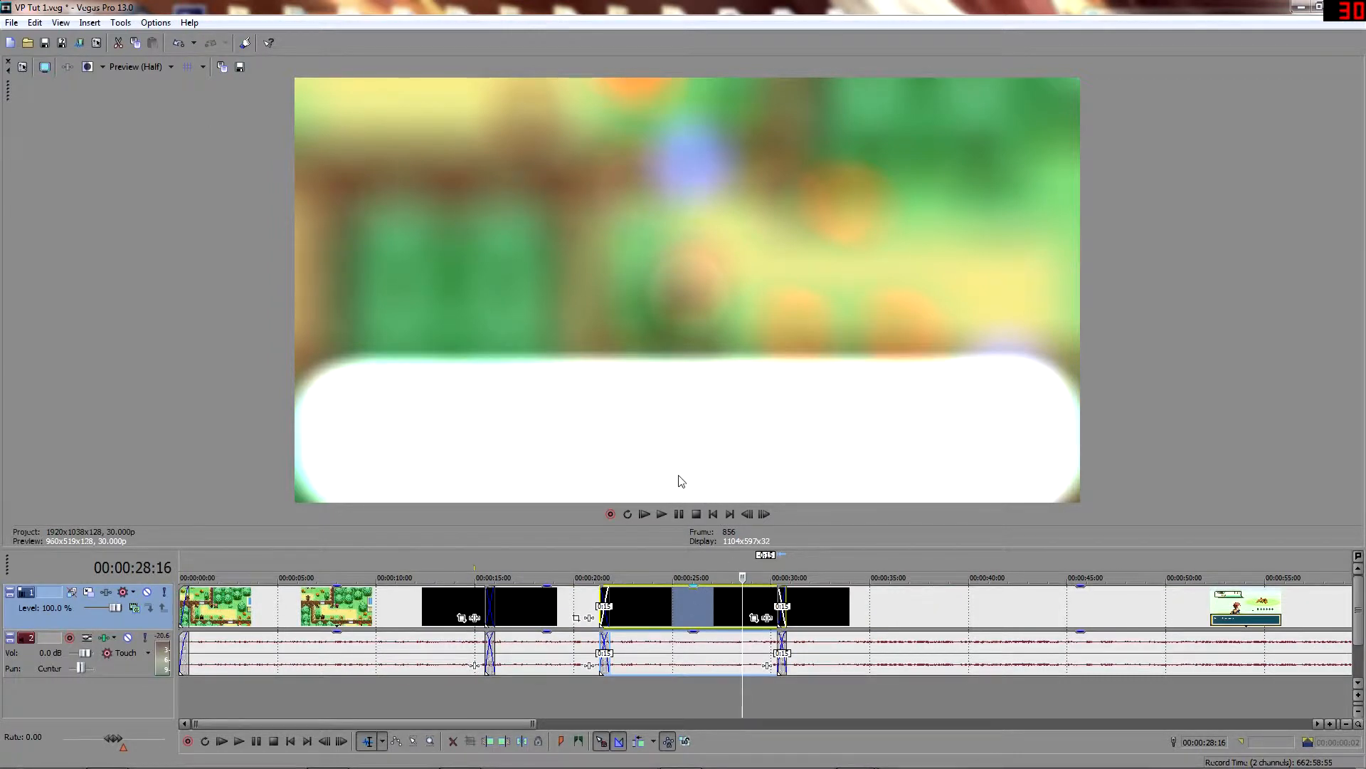
{"action": "key", "text": "ctrl+z"}
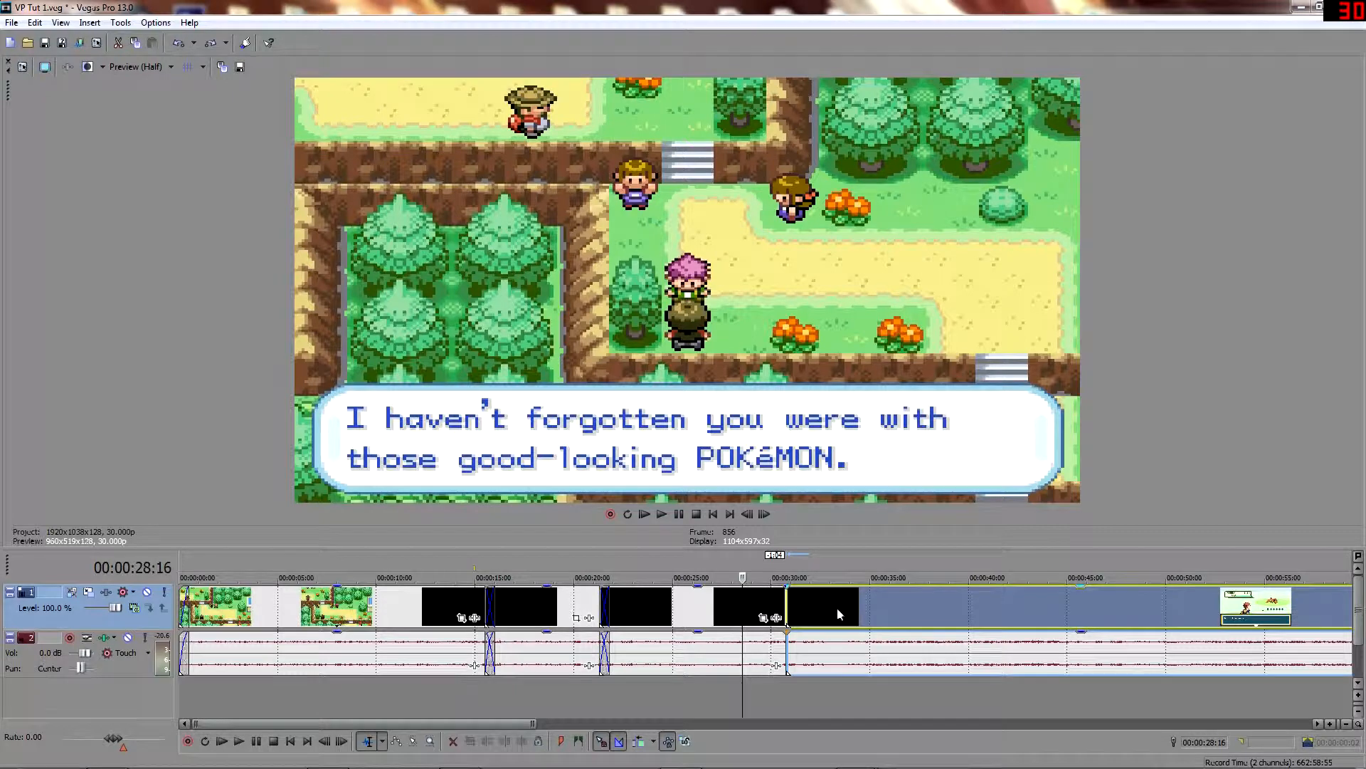
Undo the recent timeline edits back to before the split near 00:00:30, and look over the undo and redo commands.
{"action": "key", "text": "ctrl+z"}
{"action": "key", "text": "ctrl+z"}
{"action": "key", "text": "ctrl+z"}
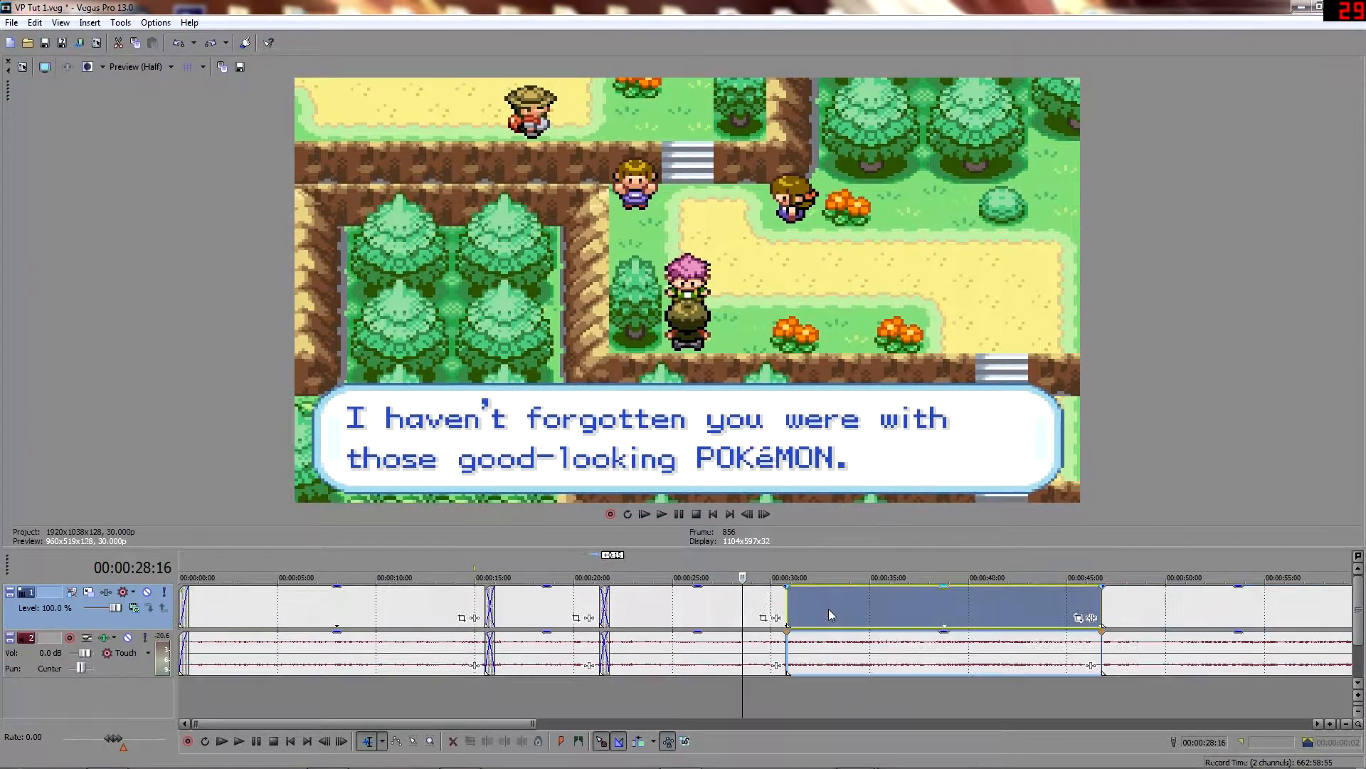
{"action": "key", "text": "ctrl+z"}
{"action": "key", "text": "ctrl+z"}
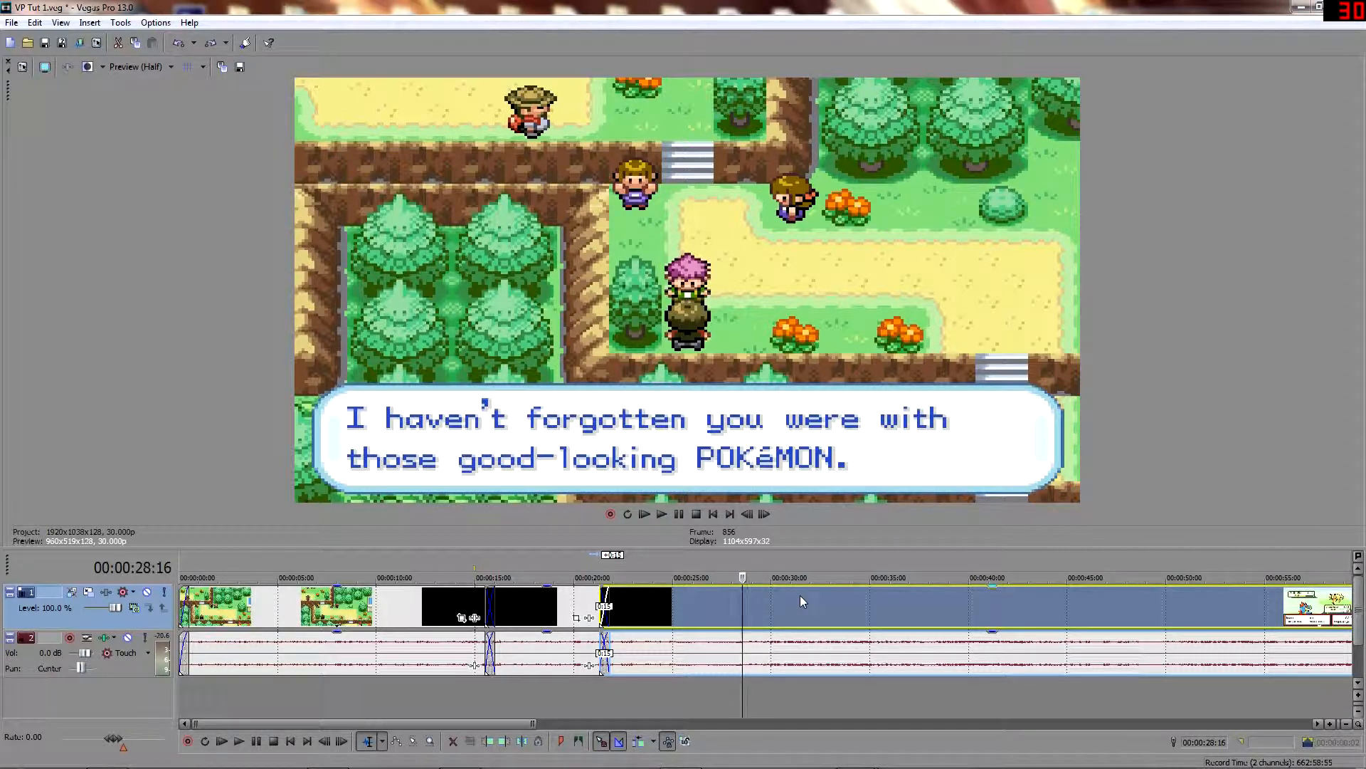
{"action": "key", "text": "ctrl+r"}
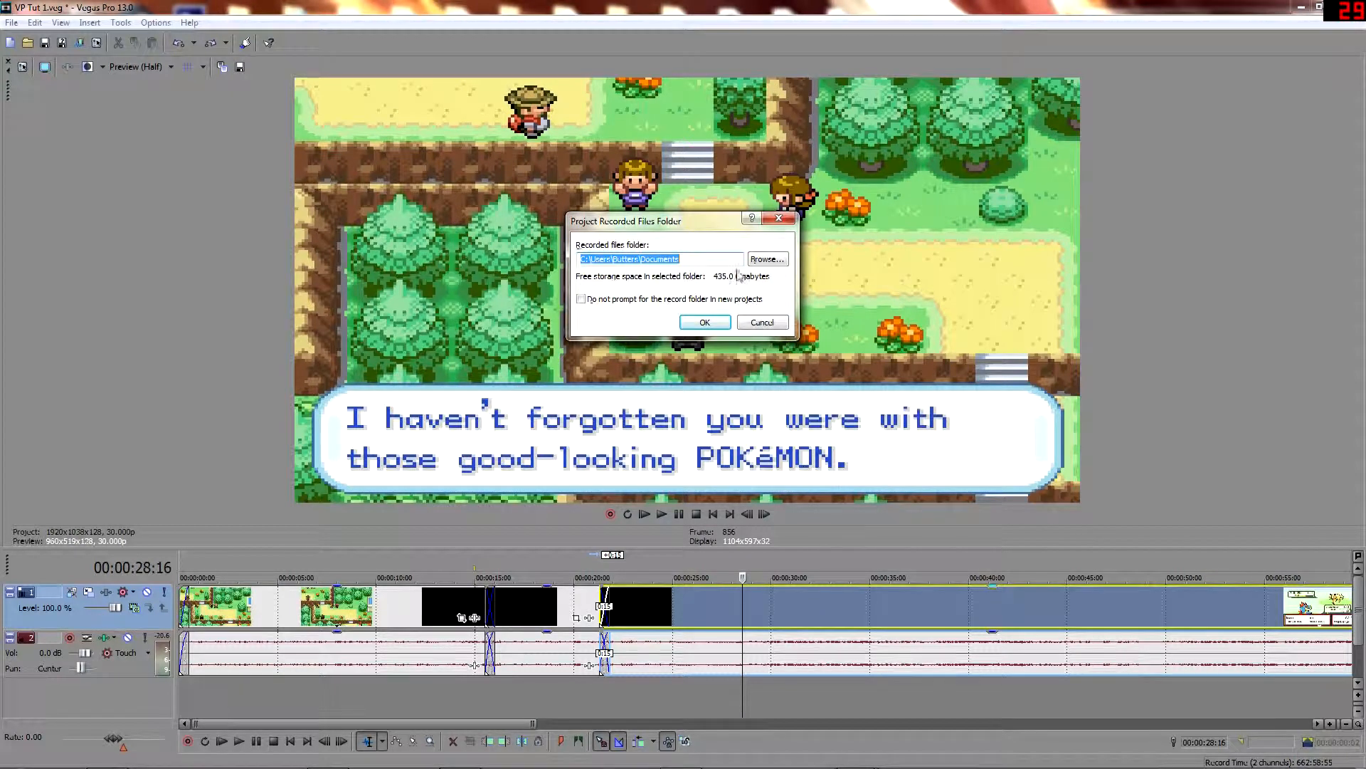
{"action": "left_click", "coordinate": [759, 323]}
{"action": "left_click", "coordinate": [37, 25]}
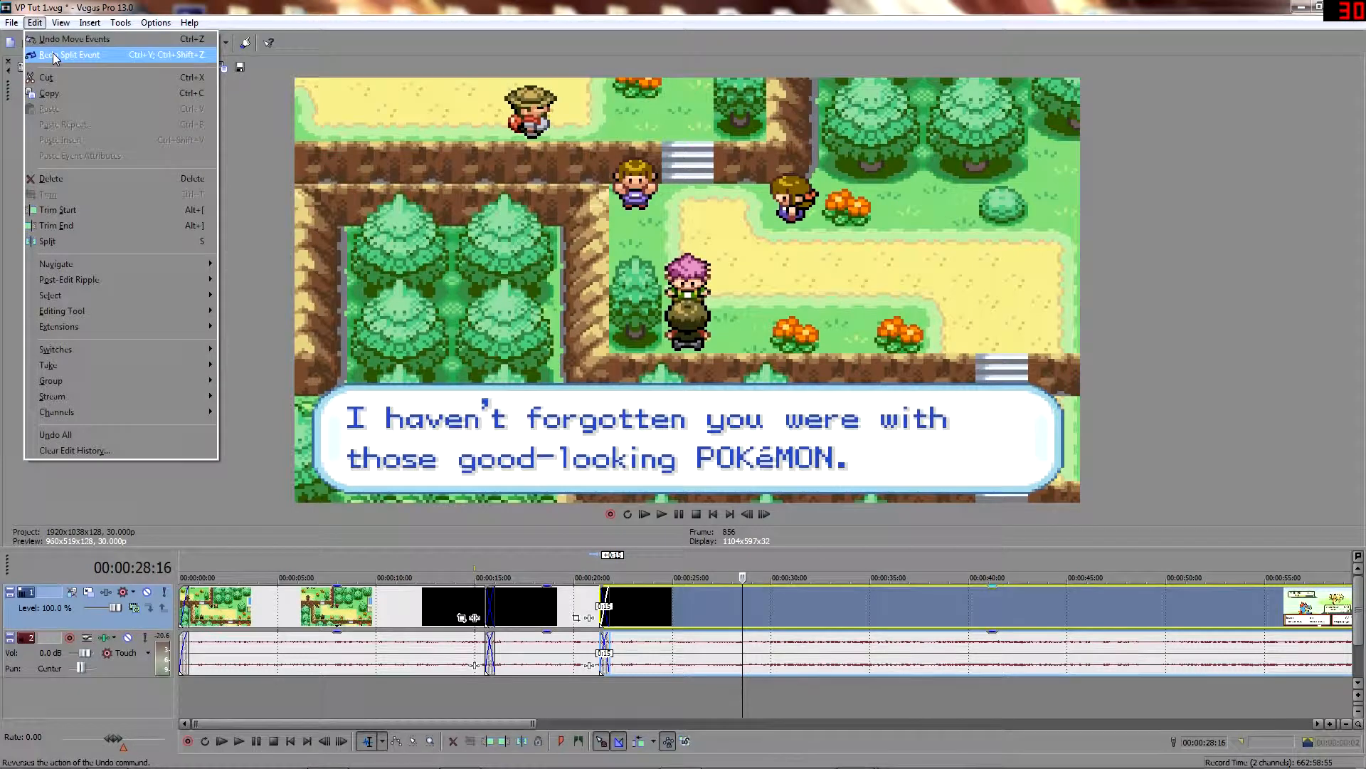
{"action": "left_click", "coordinate": [268, 232]}
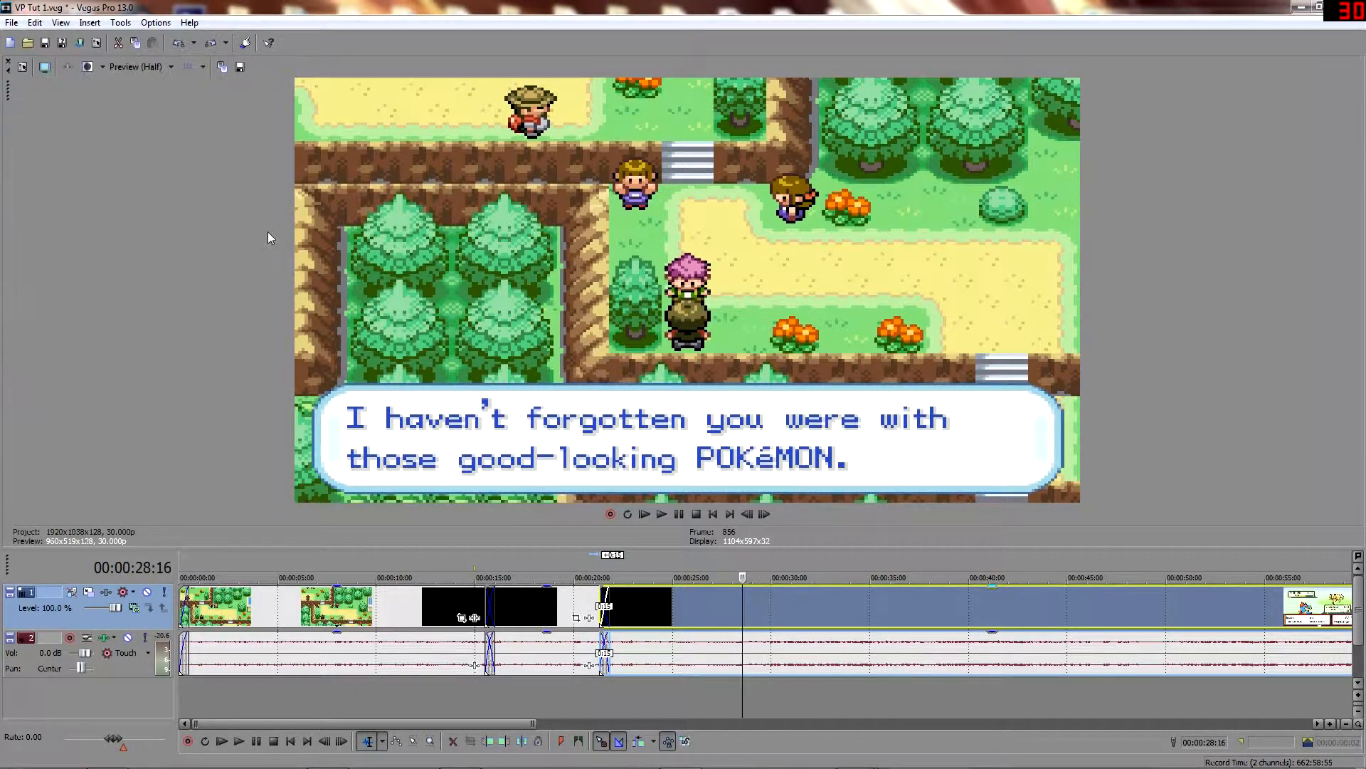
Step through the edit history to restore the battle cut and closed gap near 00:00:30:21, without the Defocus effect or crossfade.
{"action": "key", "text": "ctrl+shift+z"}
{"action": "key", "text": "ctrl+shift+z"}
{"action": "key", "text": "ctrl+shift+z"}
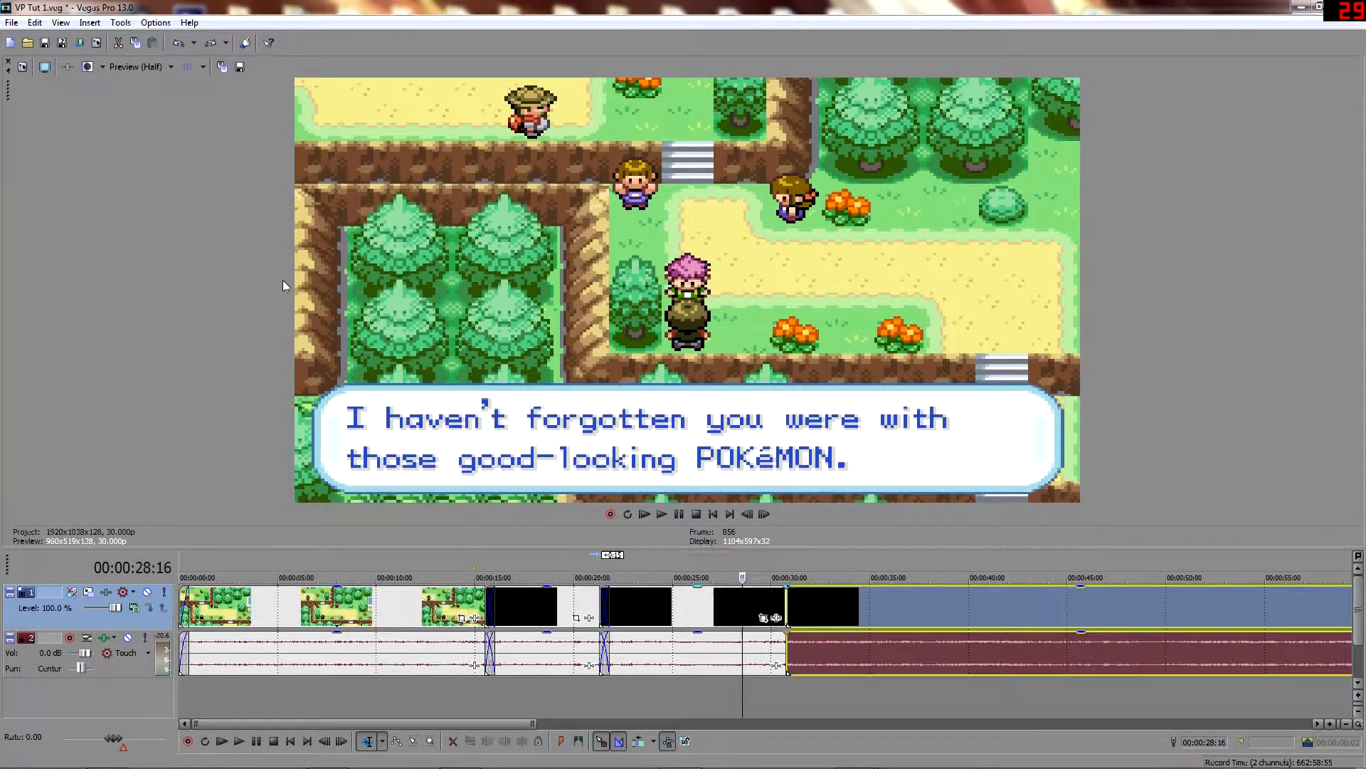
{"action": "key", "text": "ctrl+z"}
{"action": "key", "text": "ctrl+z"}
{"action": "key", "text": "ctrl+z"}
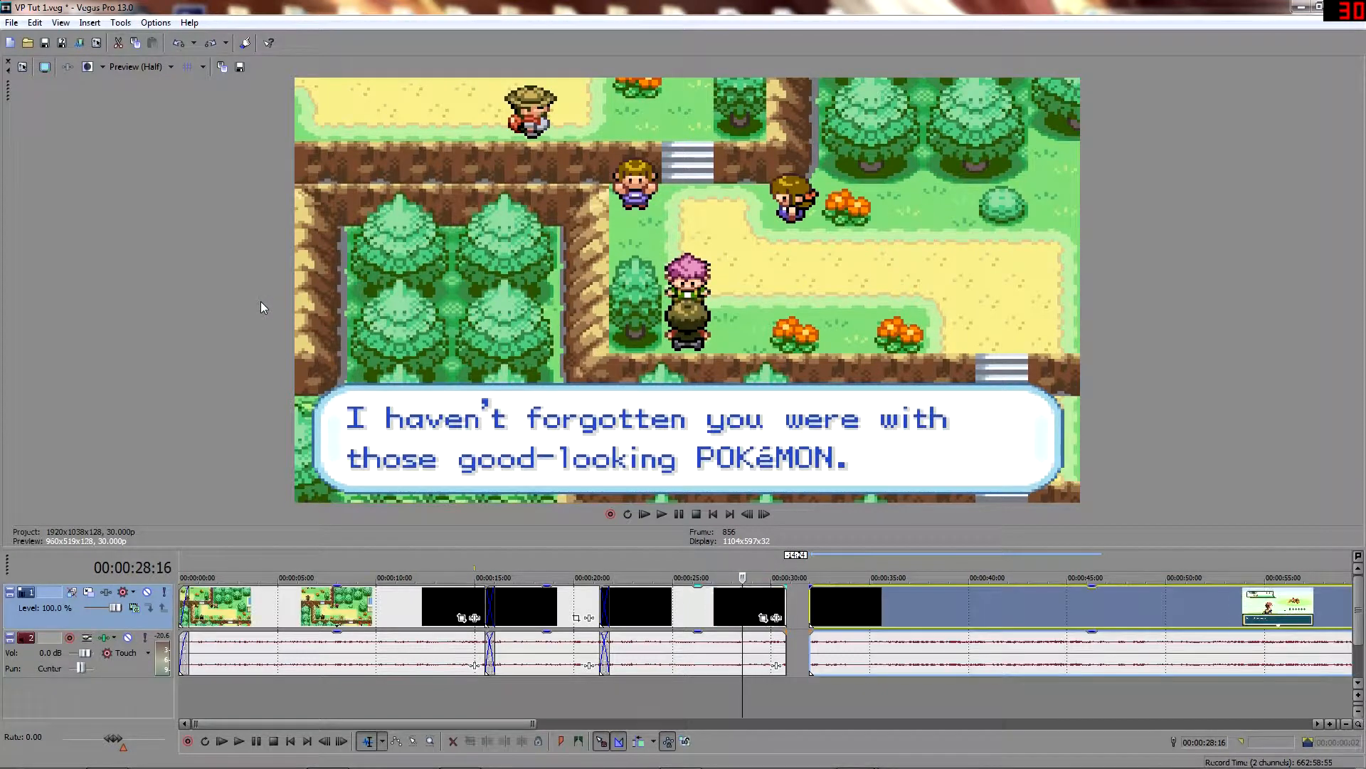
{"action": "key", "text": "ctrl+shift+z"}
{"action": "key", "text": "ctrl+shift+z"}
{"action": "key", "text": "ctrl+shift+z"}
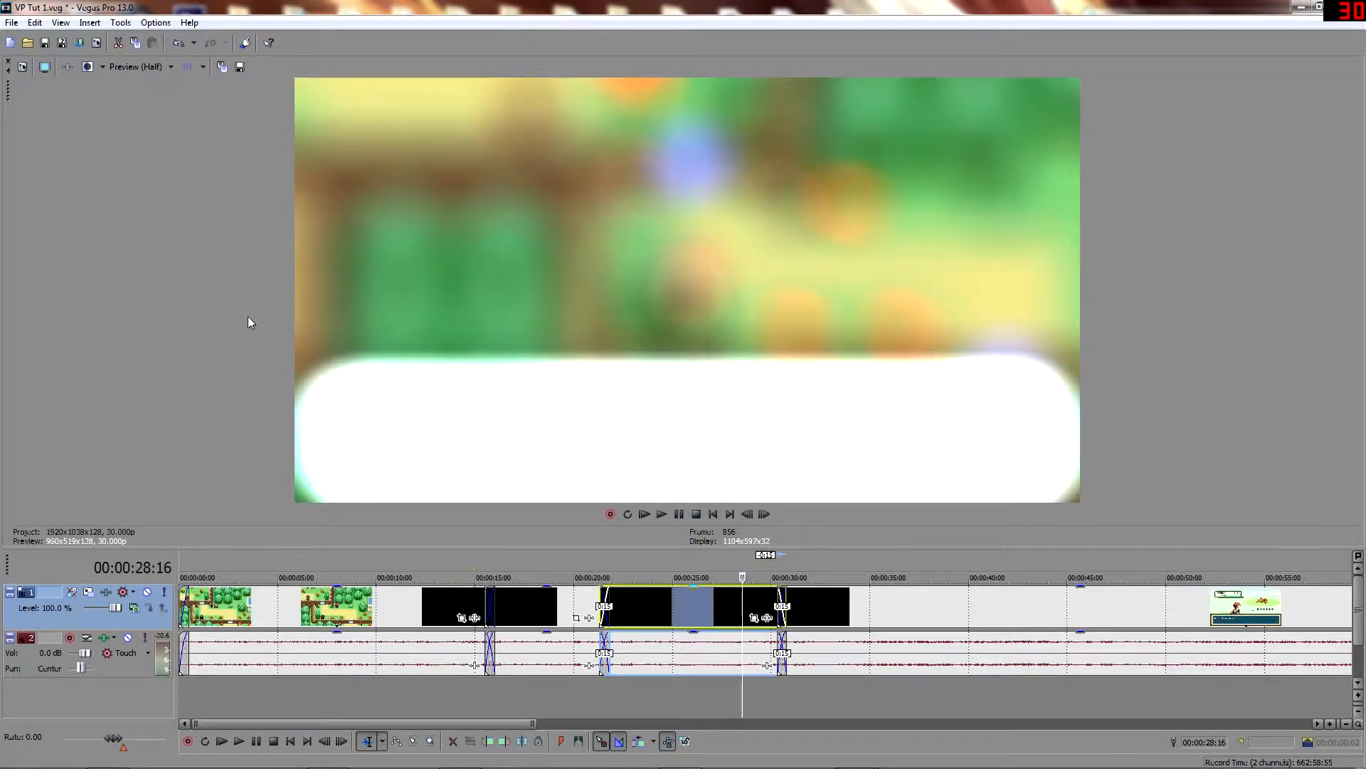
{"action": "key", "text": "ctrl+z"}
{"action": "key", "text": "ctrl+z"}
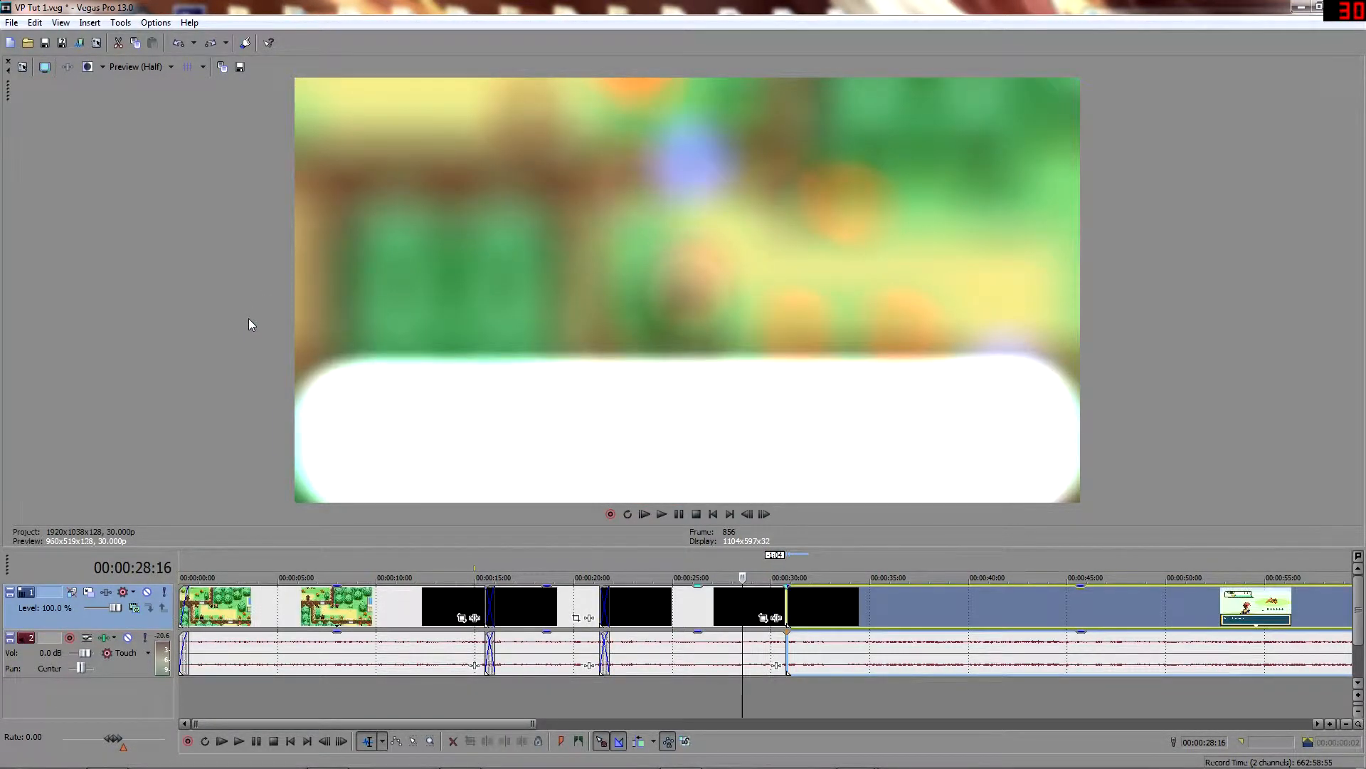
Overlap the clip after 00:00:30:21 onto the preceding clip for a crossfade of about half a second, and play from 00:00:30:09.
{"action": "left_click_drag", "start_coordinate": [878, 608], "coordinate": [867, 625]}
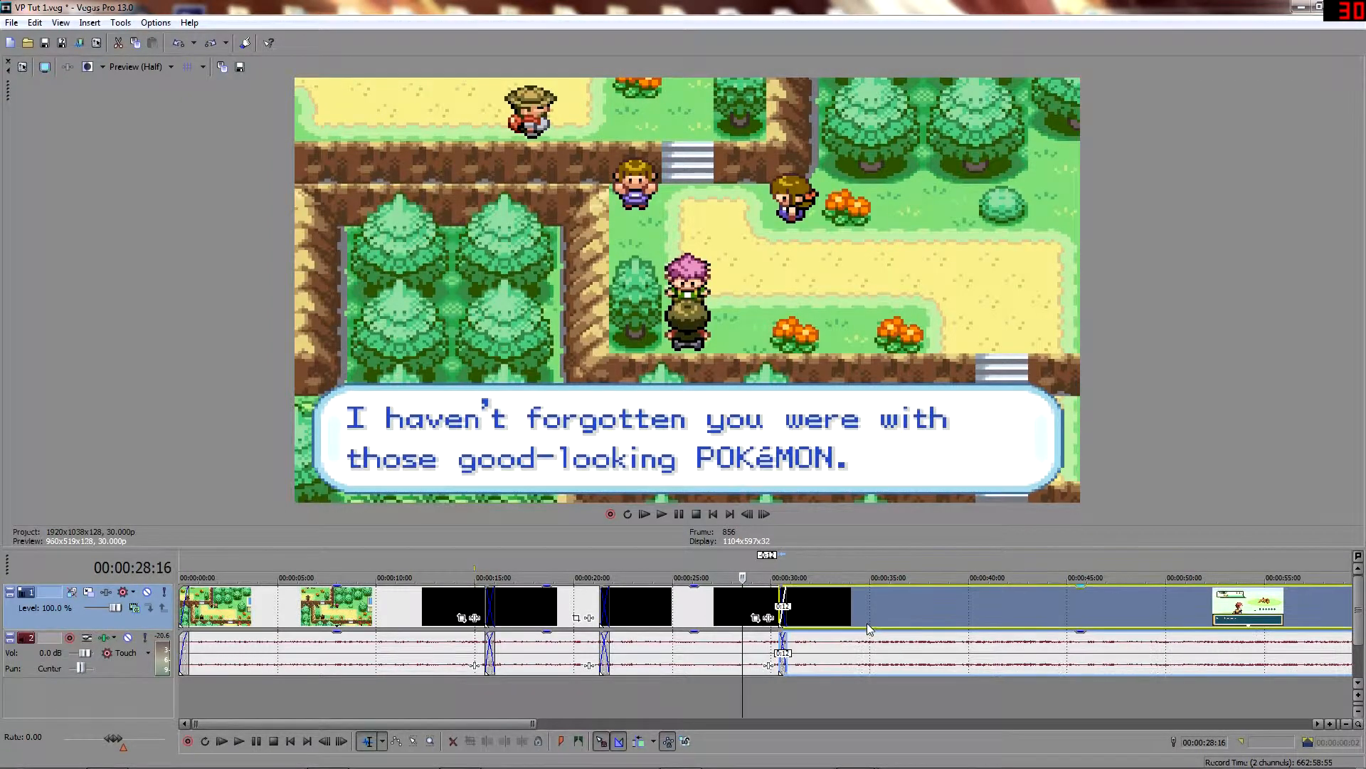
{"action": "left_click", "coordinate": [780, 577]}
{"action": "scroll", "coordinate": [797, 603], "scroll_direction": "up", "scroll_amount": 5}
{"action": "left_click_drag", "start_coordinate": [899, 602], "coordinate": [890, 604]}
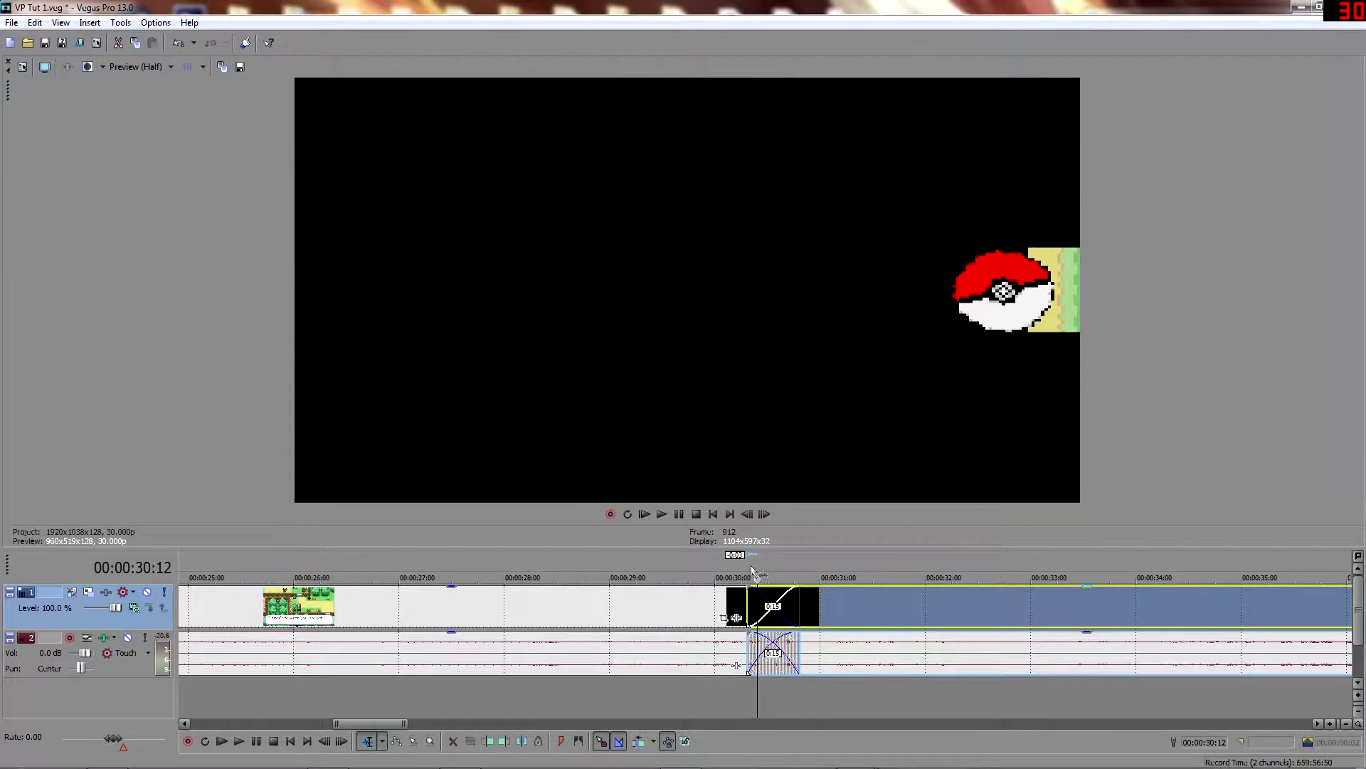
{"action": "left_click", "coordinate": [746, 563]}
{"action": "left_click", "coordinate": [662, 514]}
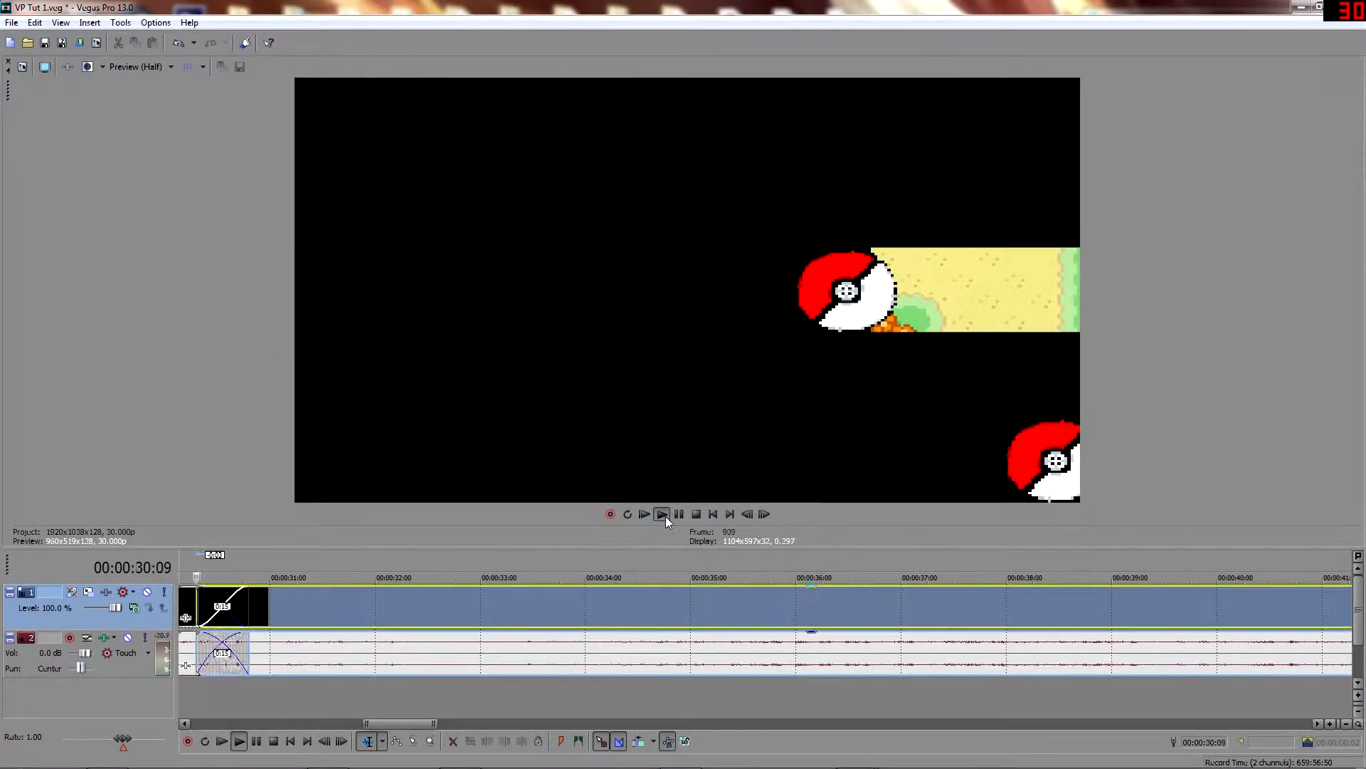
{"action": "scroll", "coordinate": [730, 627], "scroll_direction": "down", "scroll_amount": 8}
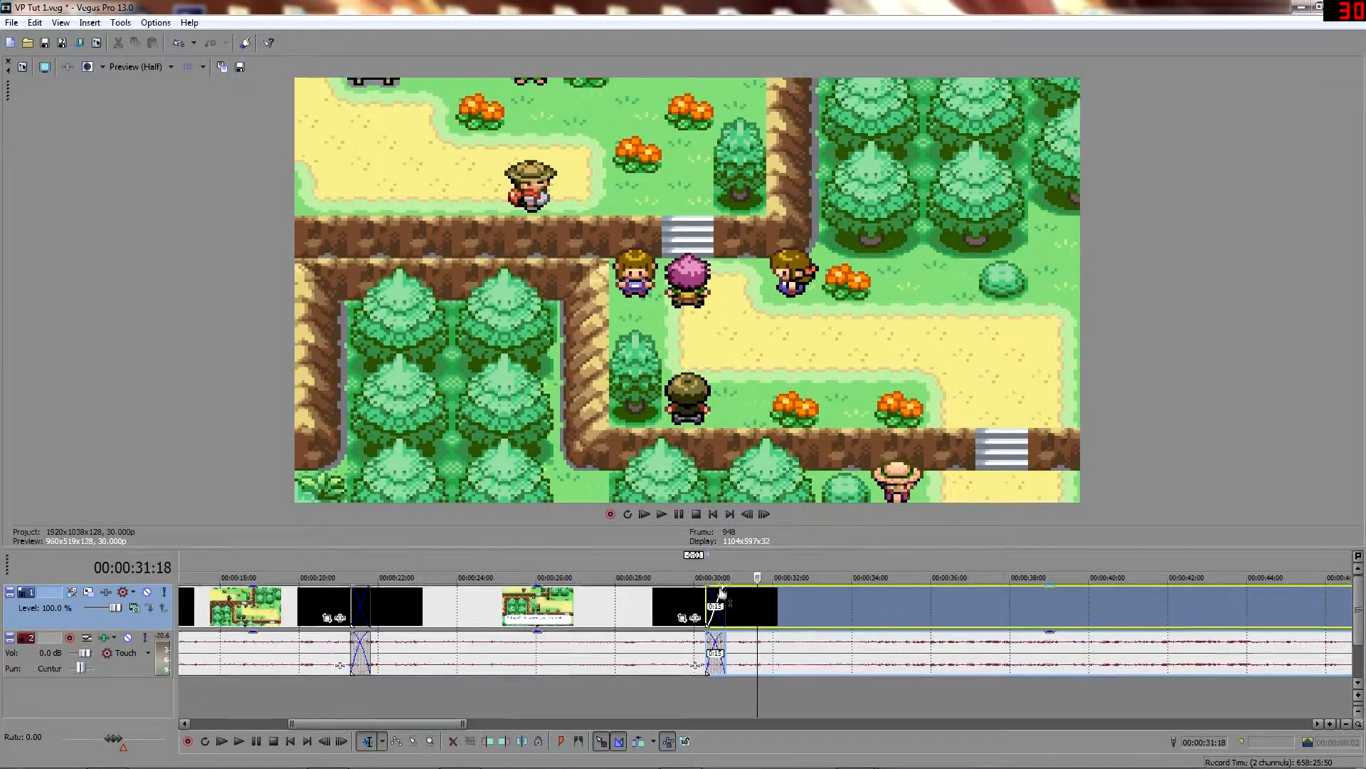
{"action": "key", "text": "Return"}
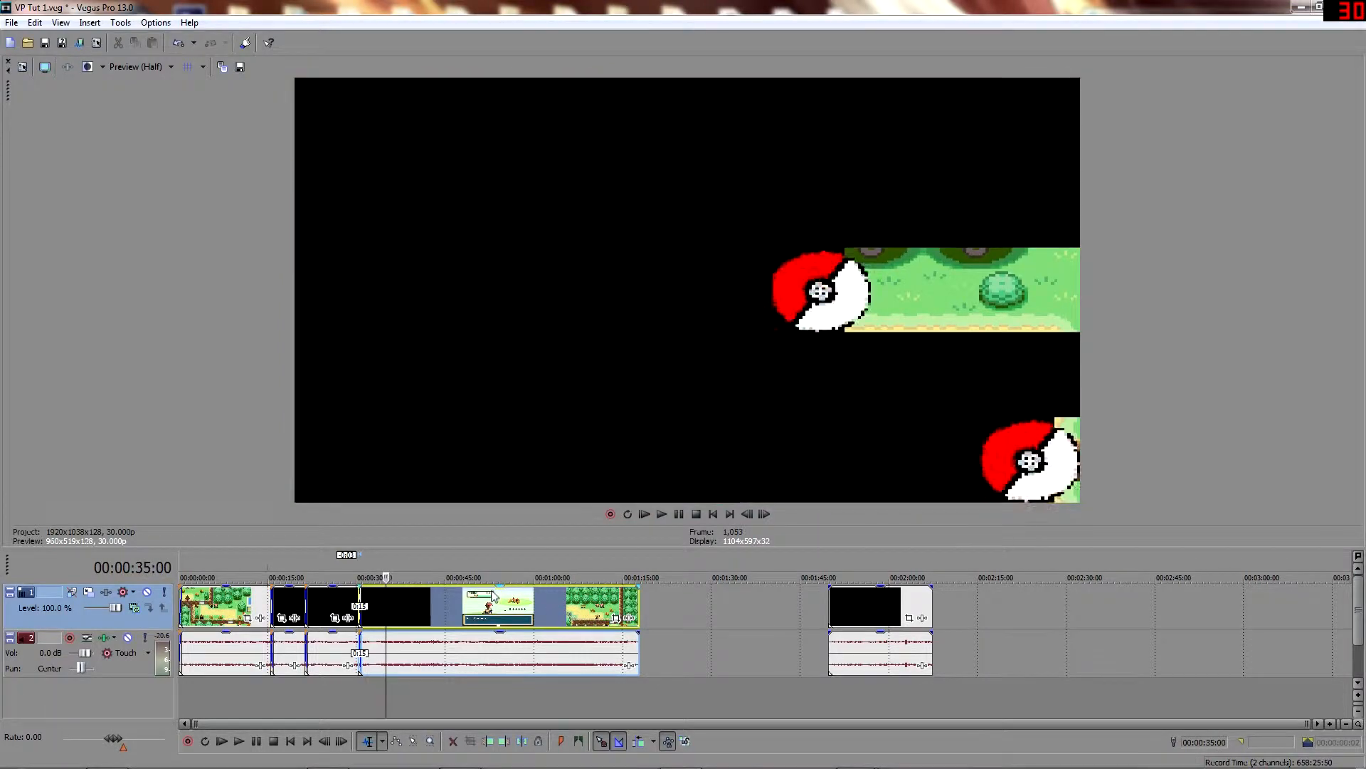
Split the clip at 00:00:35:06, where the next battle begins, and locate the battle's end at 00:00:45:23.
{"action": "scroll", "coordinate": [733, 607], "scroll_direction": "up", "scroll_amount": 4}
{"action": "left_click", "coordinate": [733, 608]}
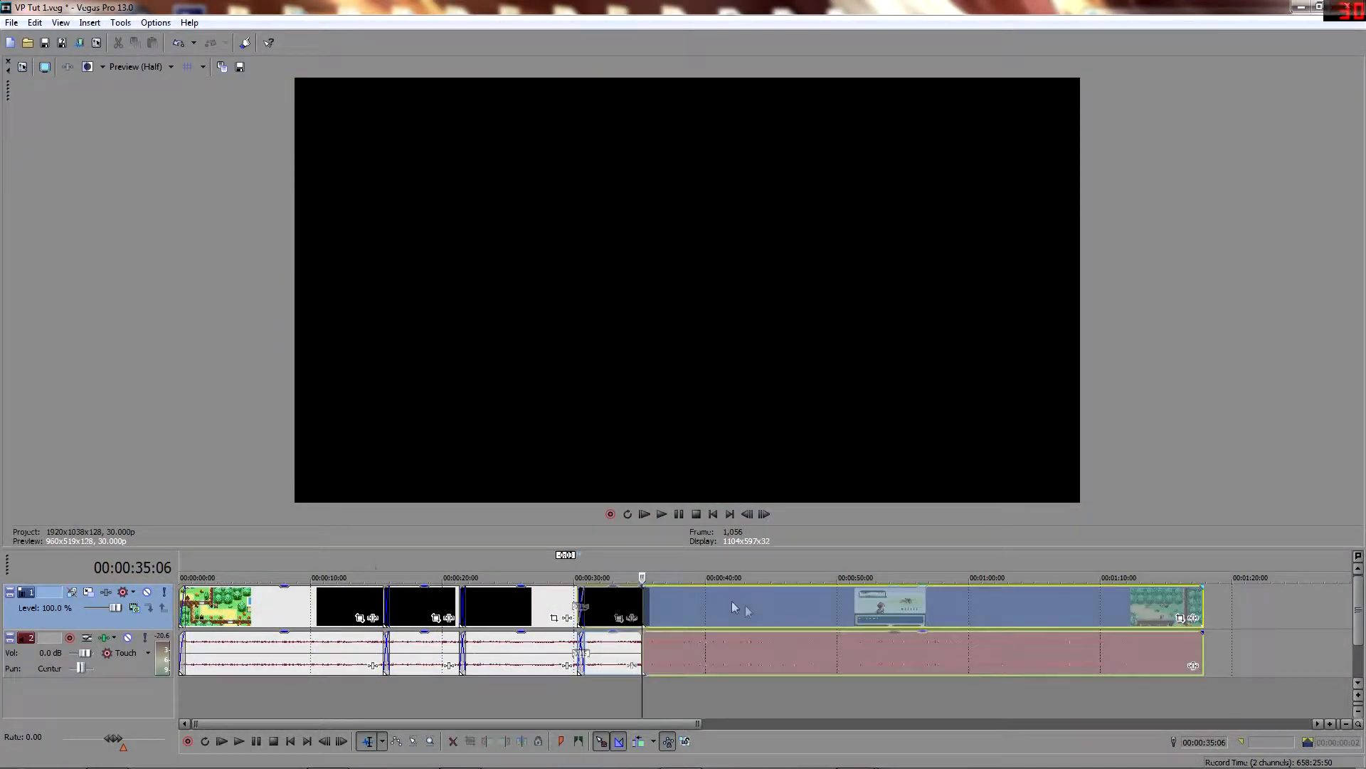
{"action": "key", "text": "space"}
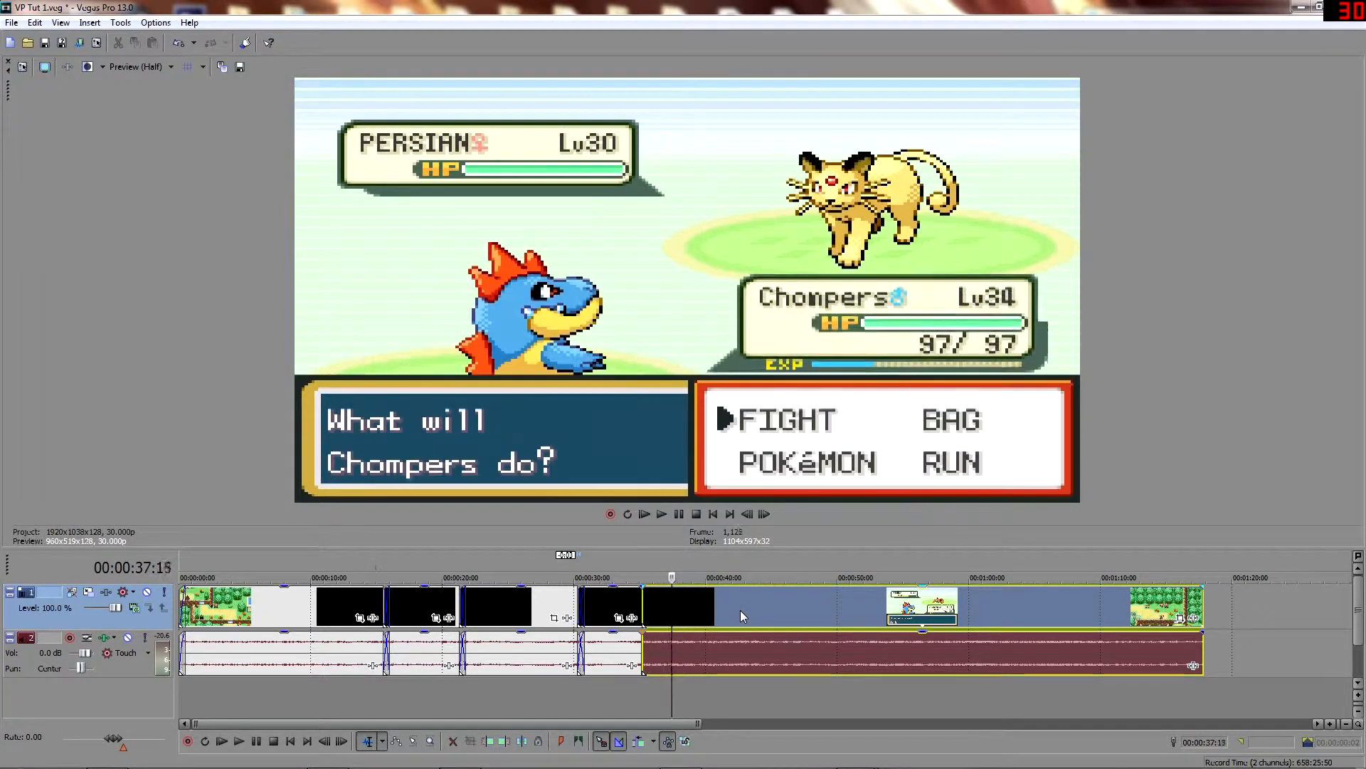
{"action": "scroll", "coordinate": [740, 615], "scroll_direction": "down", "scroll_amount": 4}
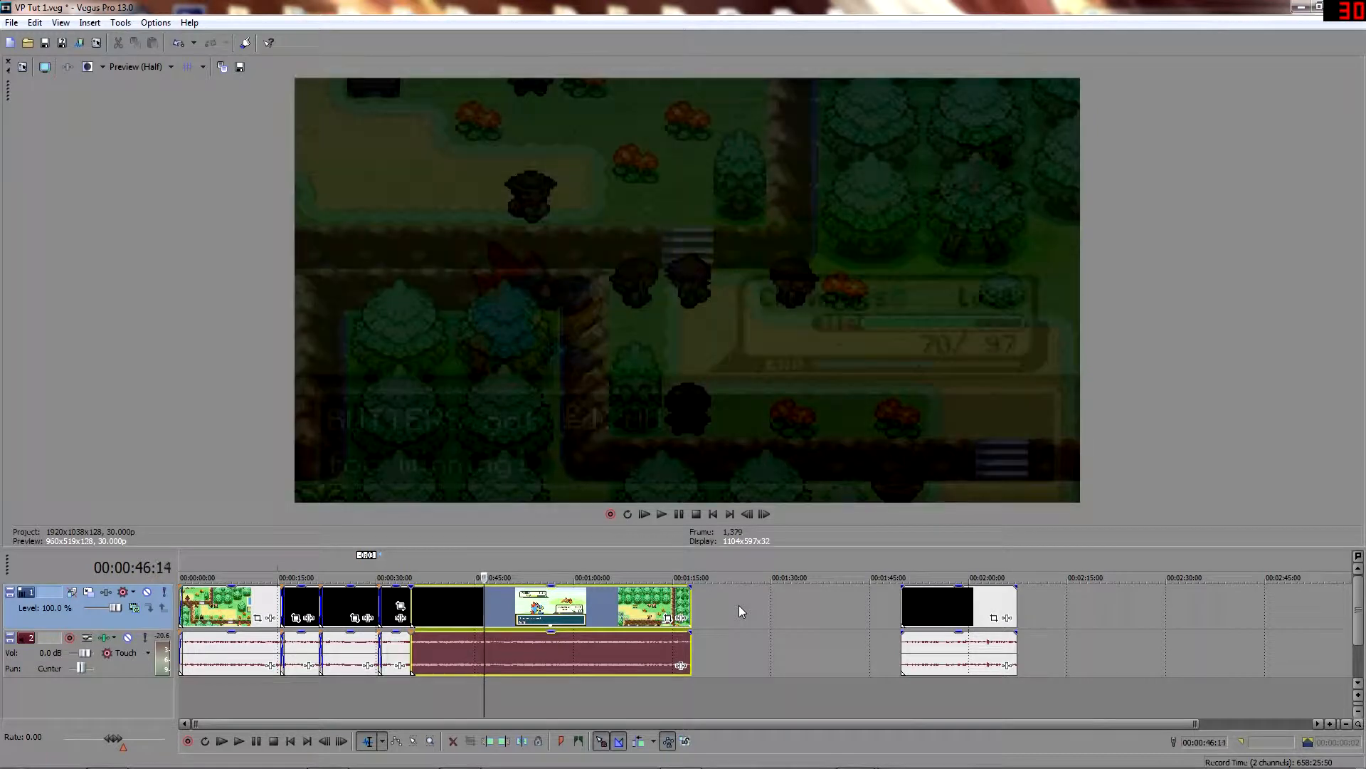
{"action": "key", "text": "space"}
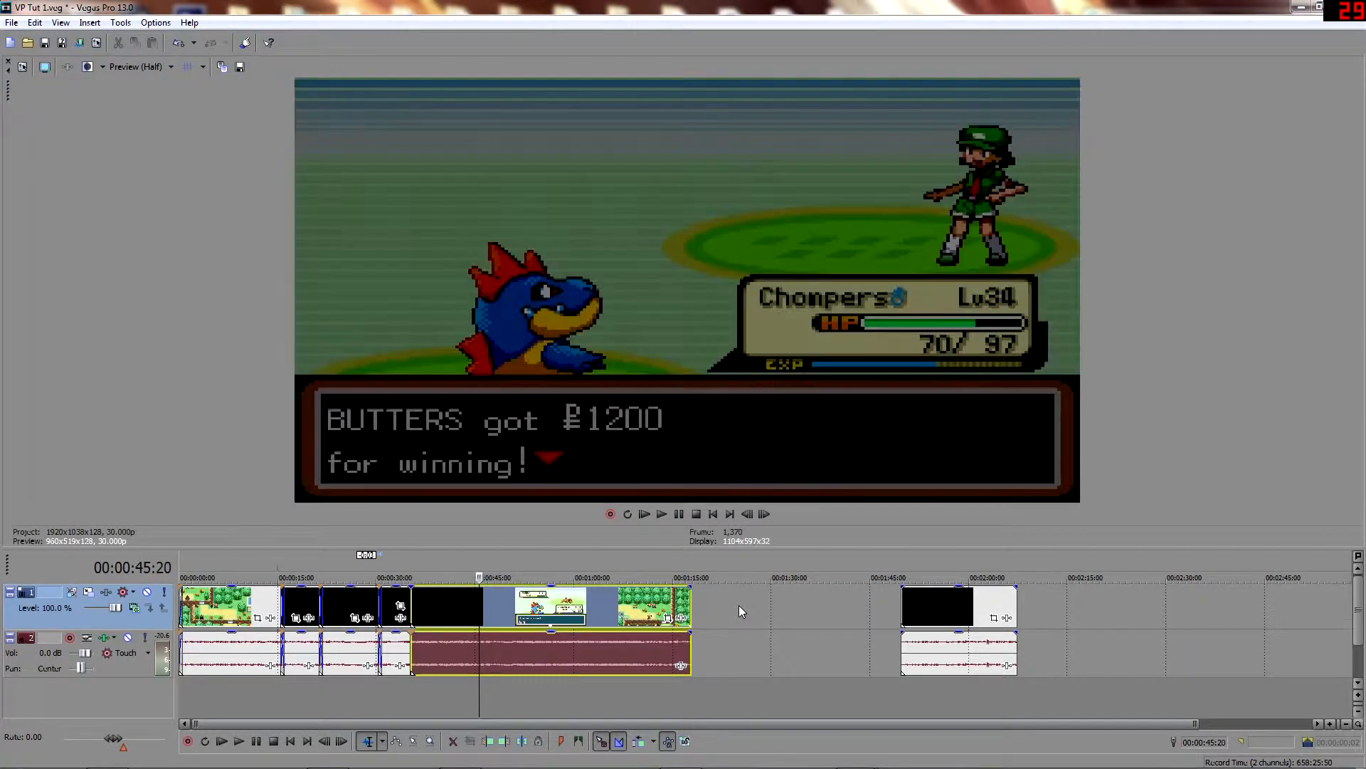
{"action": "scroll", "coordinate": [739, 605], "scroll_direction": "up", "scroll_amount": 6}
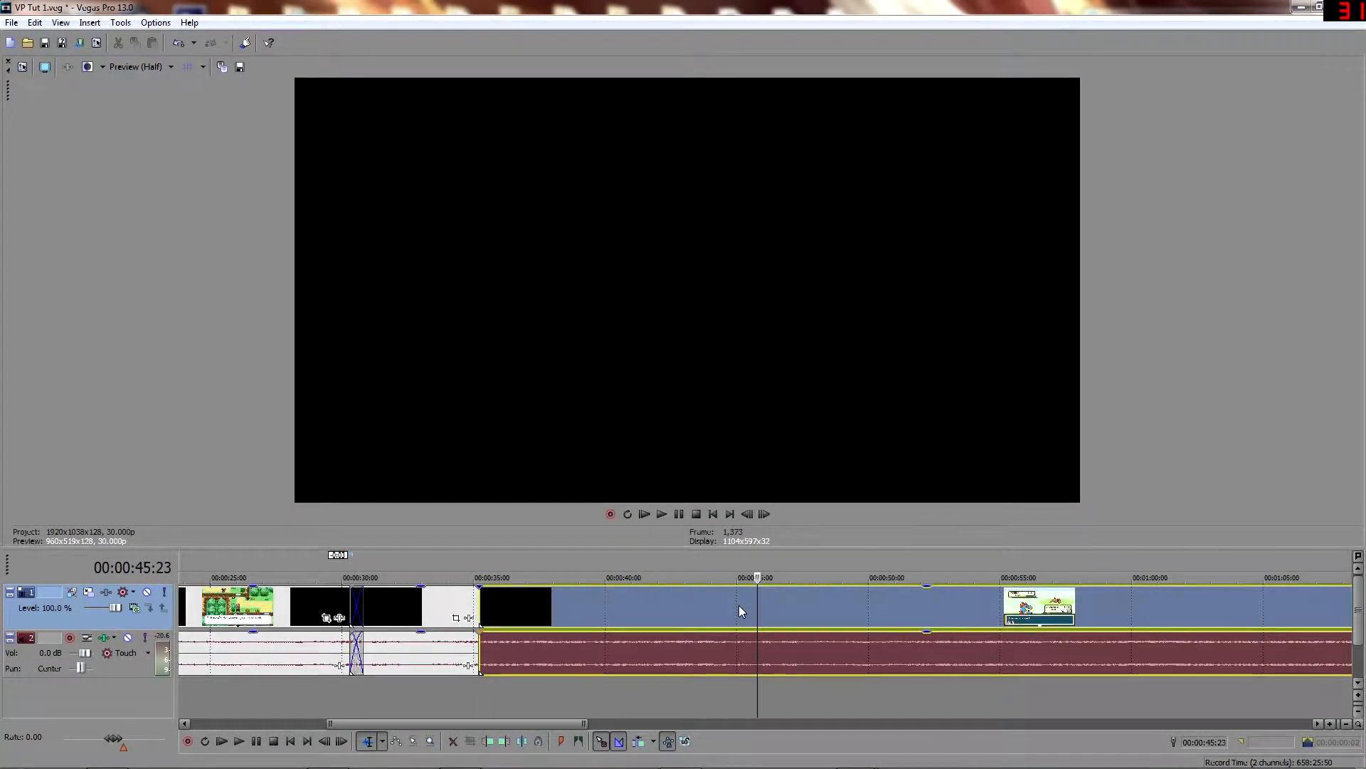
Cut out the battle between 00:00:35:06 and 00:00:45:23, and move the following clip back to close the gap.
{"action": "key", "text": "s"}
{"action": "key", "text": "Delete"}
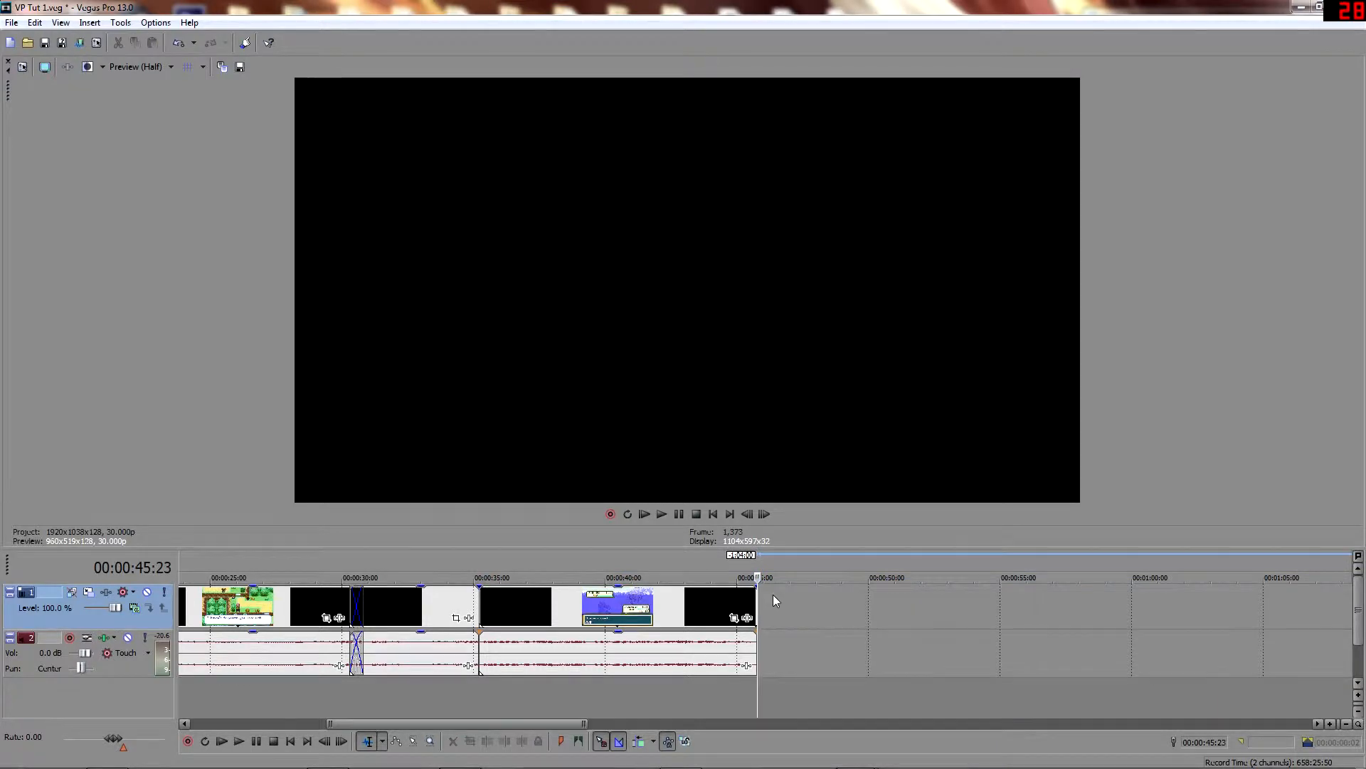
{"action": "key", "text": "ctrl+z"}
{"action": "left_click", "coordinate": [685, 605]}
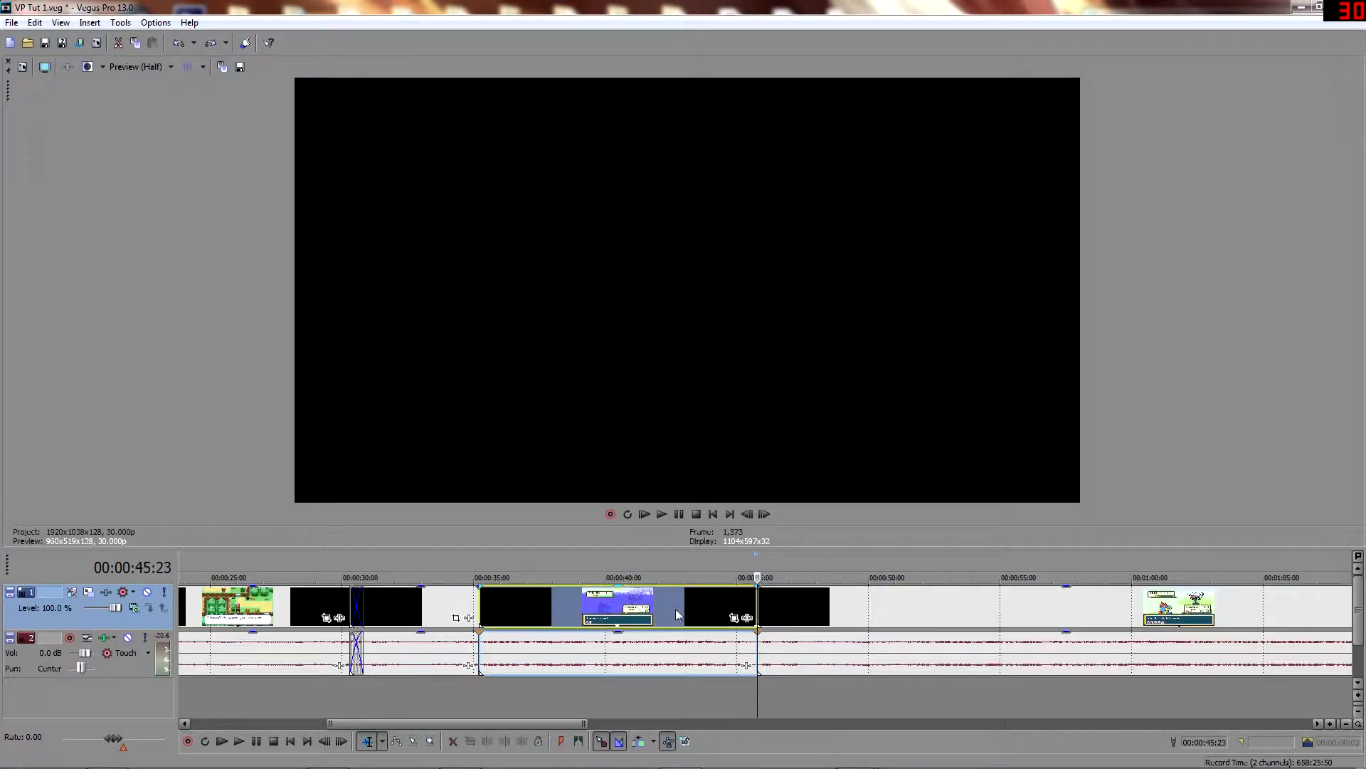
{"action": "key", "text": "Delete"}
{"action": "left_click_drag", "start_coordinate": [858, 623], "coordinate": [495, 600]}
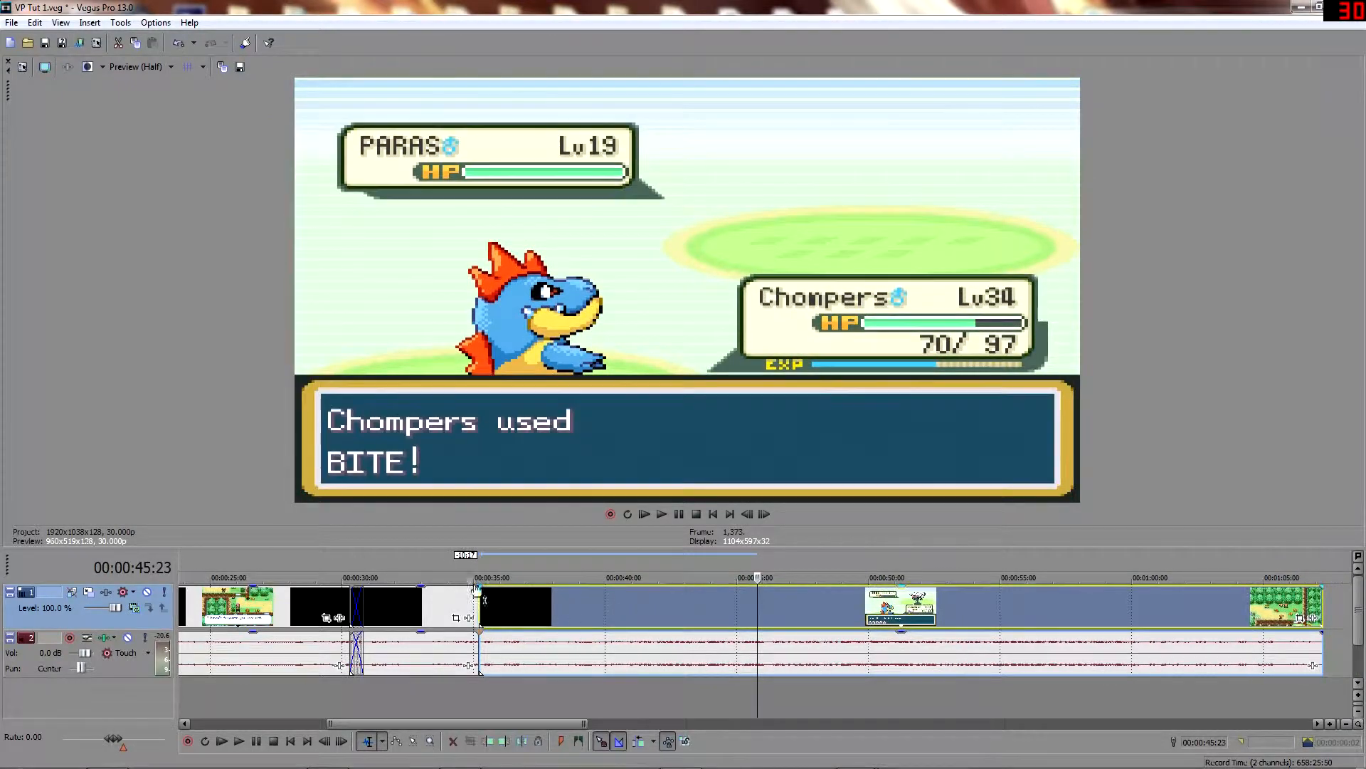
Overlap the clips at 00:00:35:06 for a 15-frame crossfade, and play the transition until about 00:00:36:19.
{"action": "left_click", "coordinate": [476, 560]}
{"action": "scroll", "coordinate": [476, 562], "scroll_direction": "up", "scroll_amount": 3}
{"action": "left_click_drag", "start_coordinate": [824, 616], "coordinate": [707, 618]}
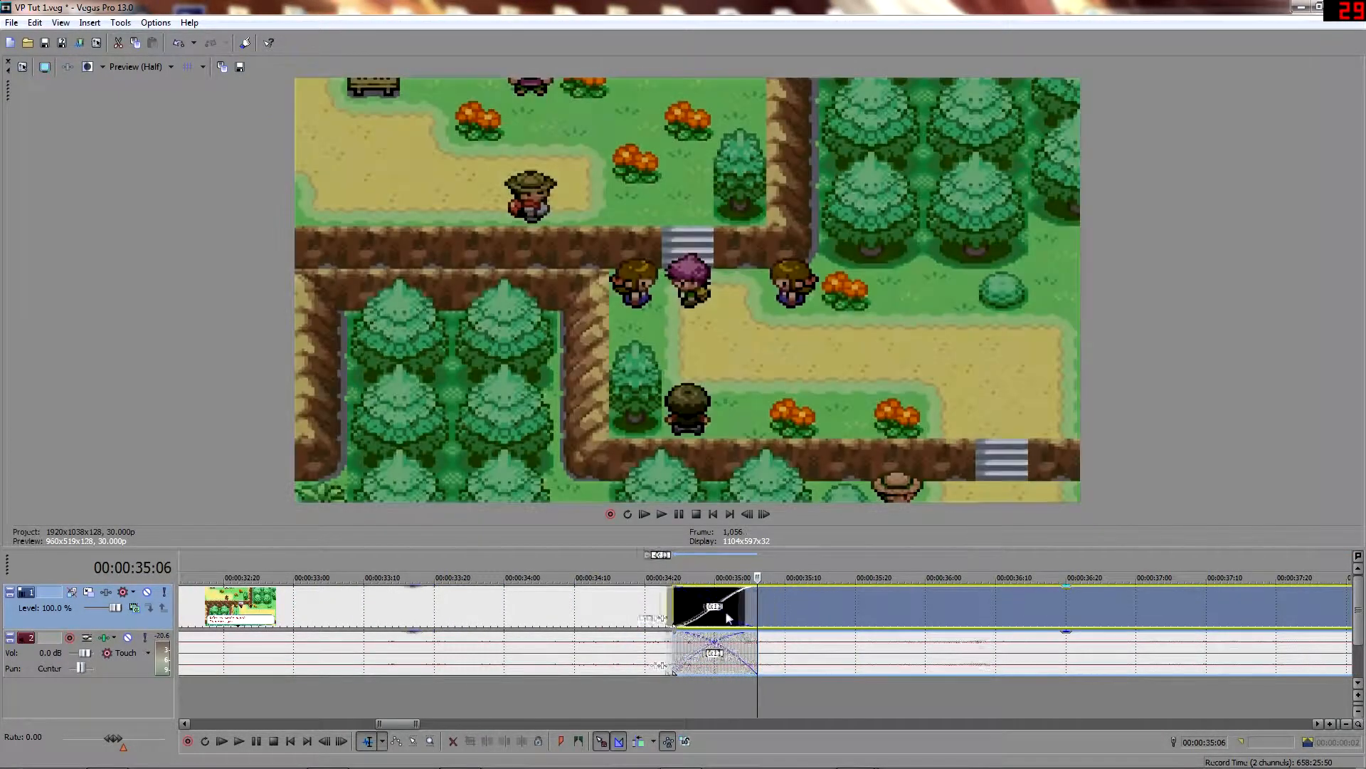
{"action": "left_click", "coordinate": [652, 562]}
{"action": "left_click", "coordinate": [662, 514]}
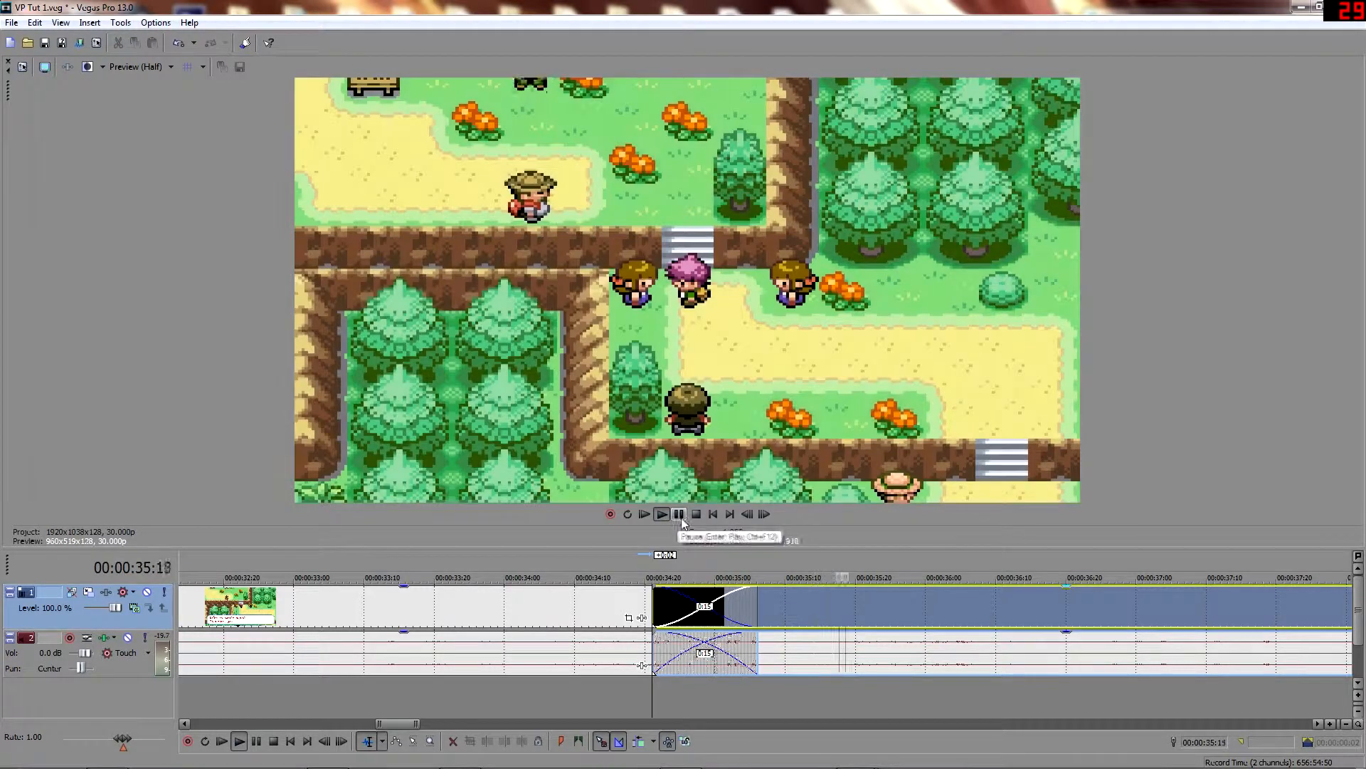
{"action": "left_click", "coordinate": [678, 516]}
Split the clip near 00:00:41, where the next battle begins, and locate the battle's end at 00:01:03:14.
{"action": "scroll", "coordinate": [837, 660], "scroll_direction": "down", "scroll_amount": 3}
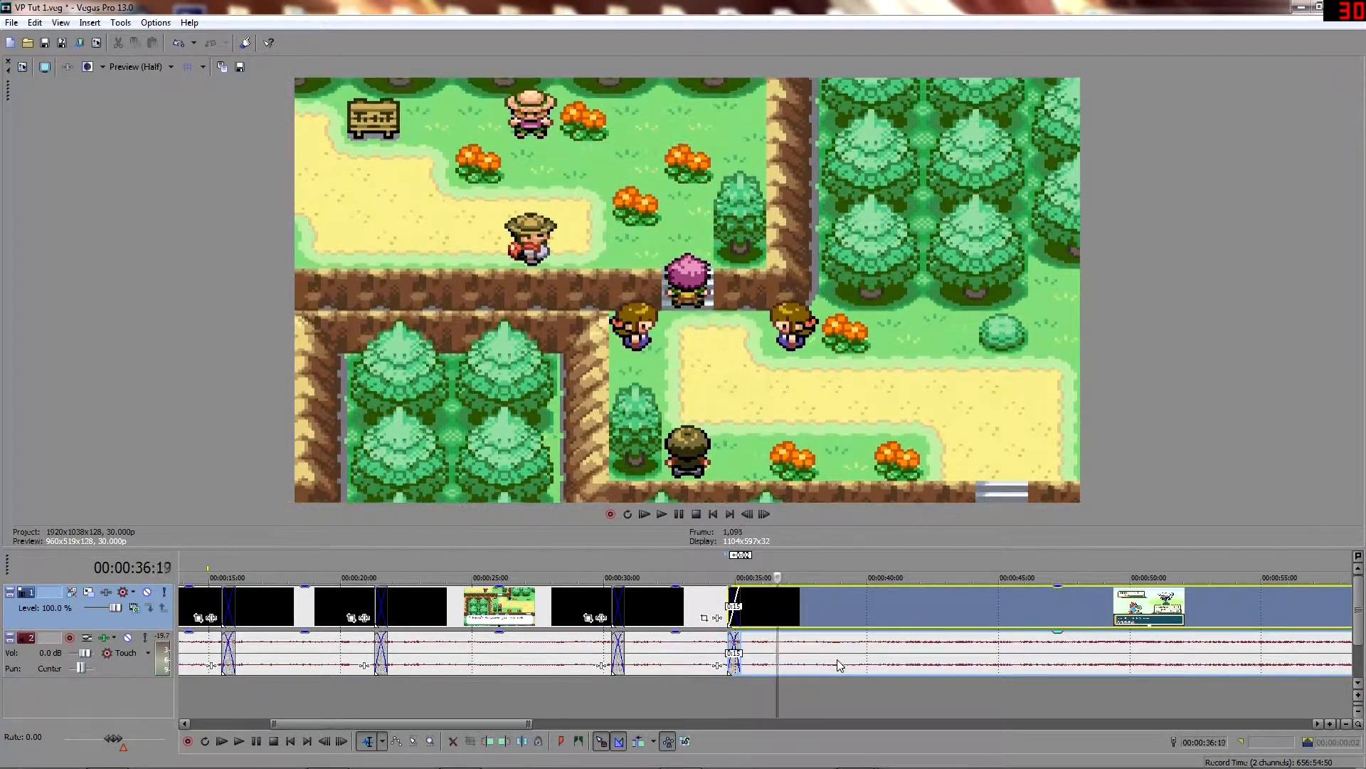
{"action": "scroll", "coordinate": [809, 660], "scroll_direction": "down", "scroll_amount": 4}
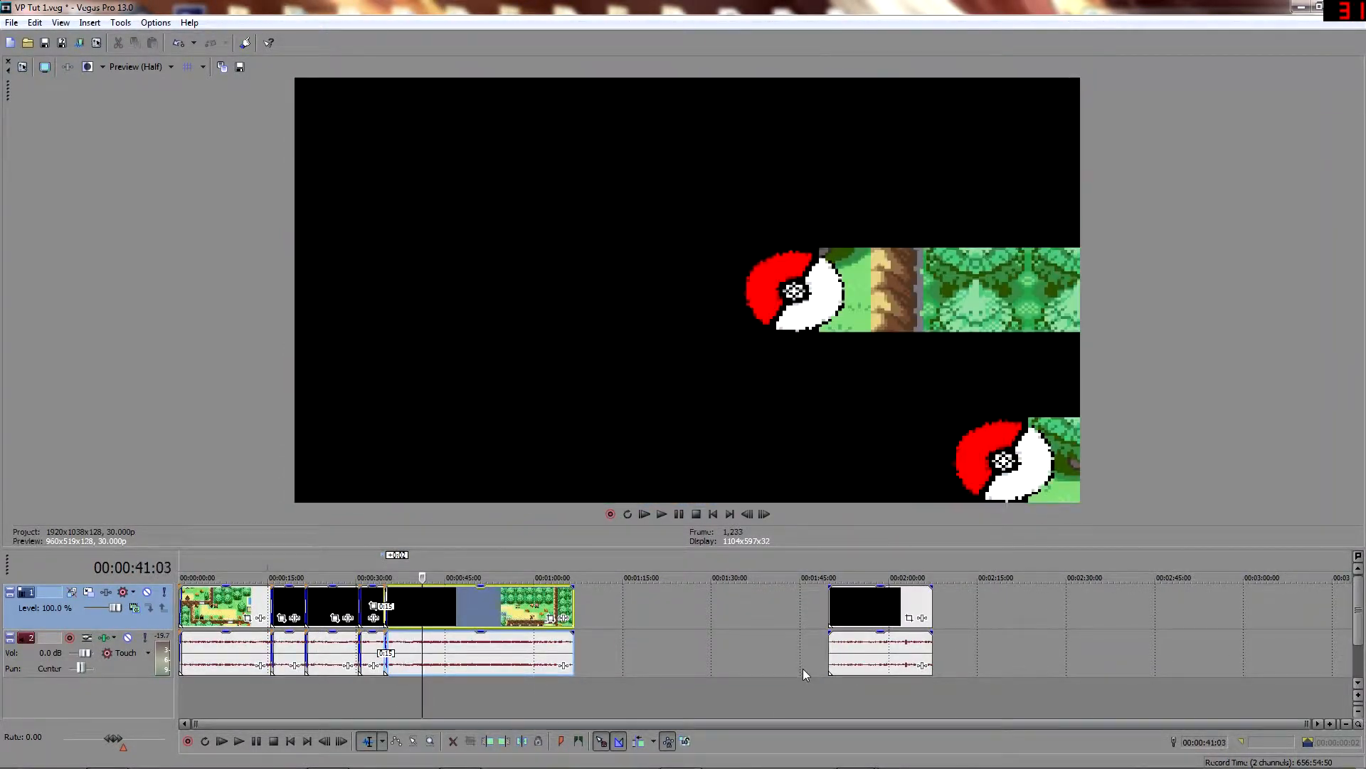
{"action": "key", "text": "s"}
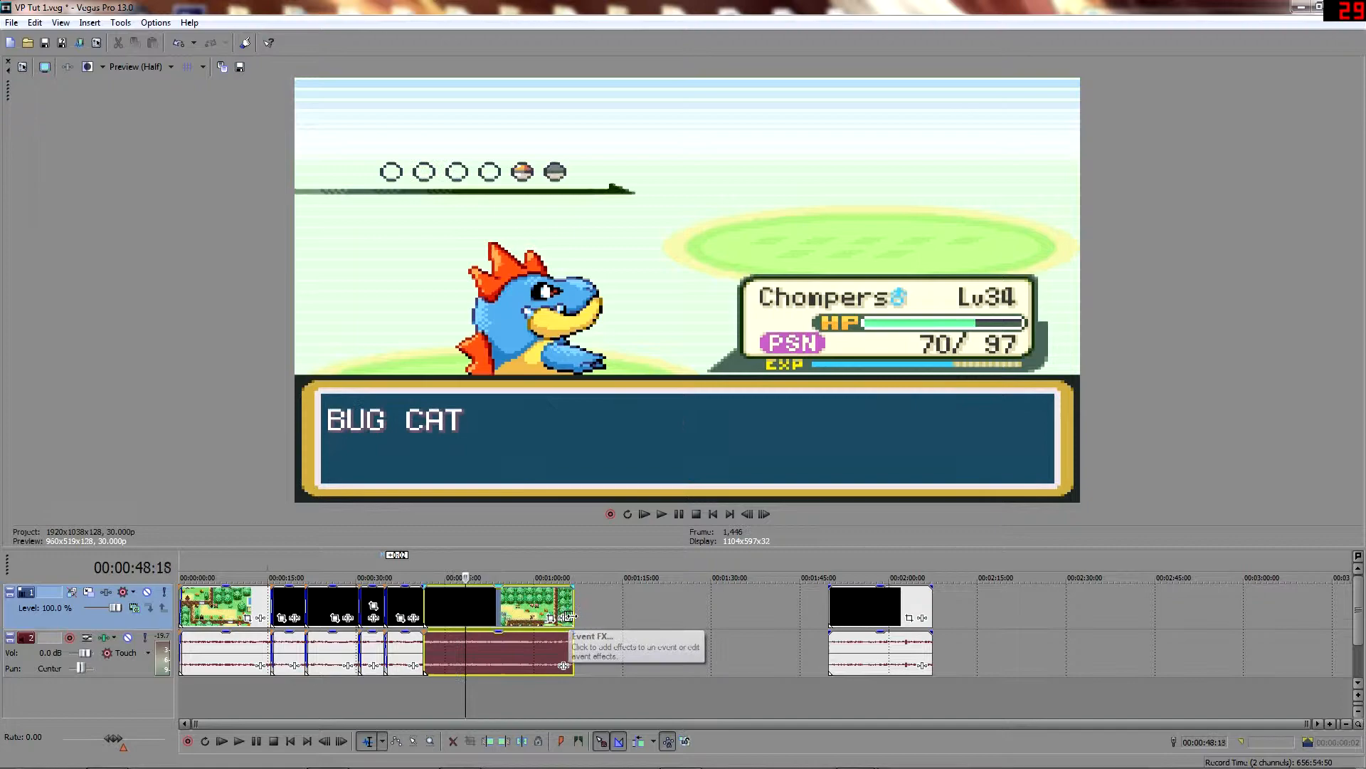
{"action": "scroll", "coordinate": [494, 639], "scroll_direction": "up", "scroll_amount": 1}
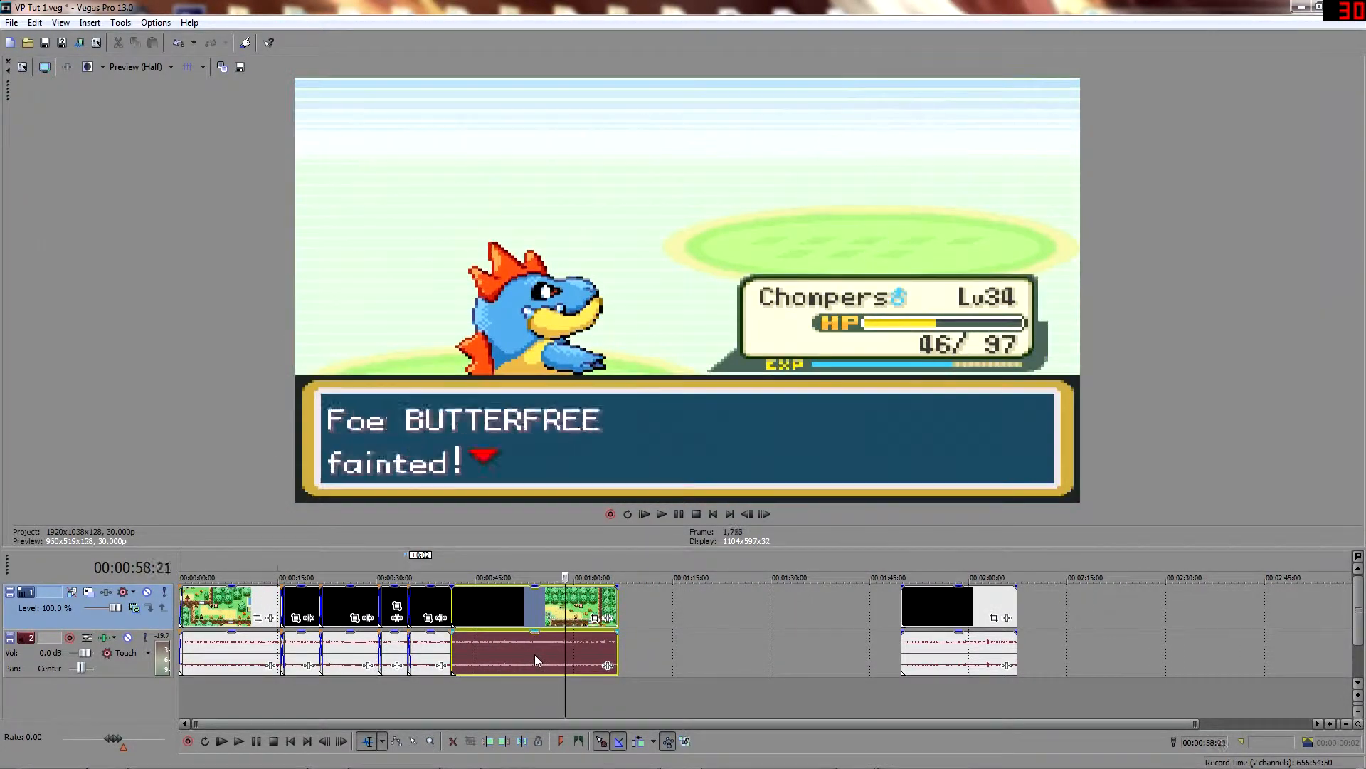
{"action": "scroll", "coordinate": [703, 669], "scroll_direction": "up", "scroll_amount": 10}
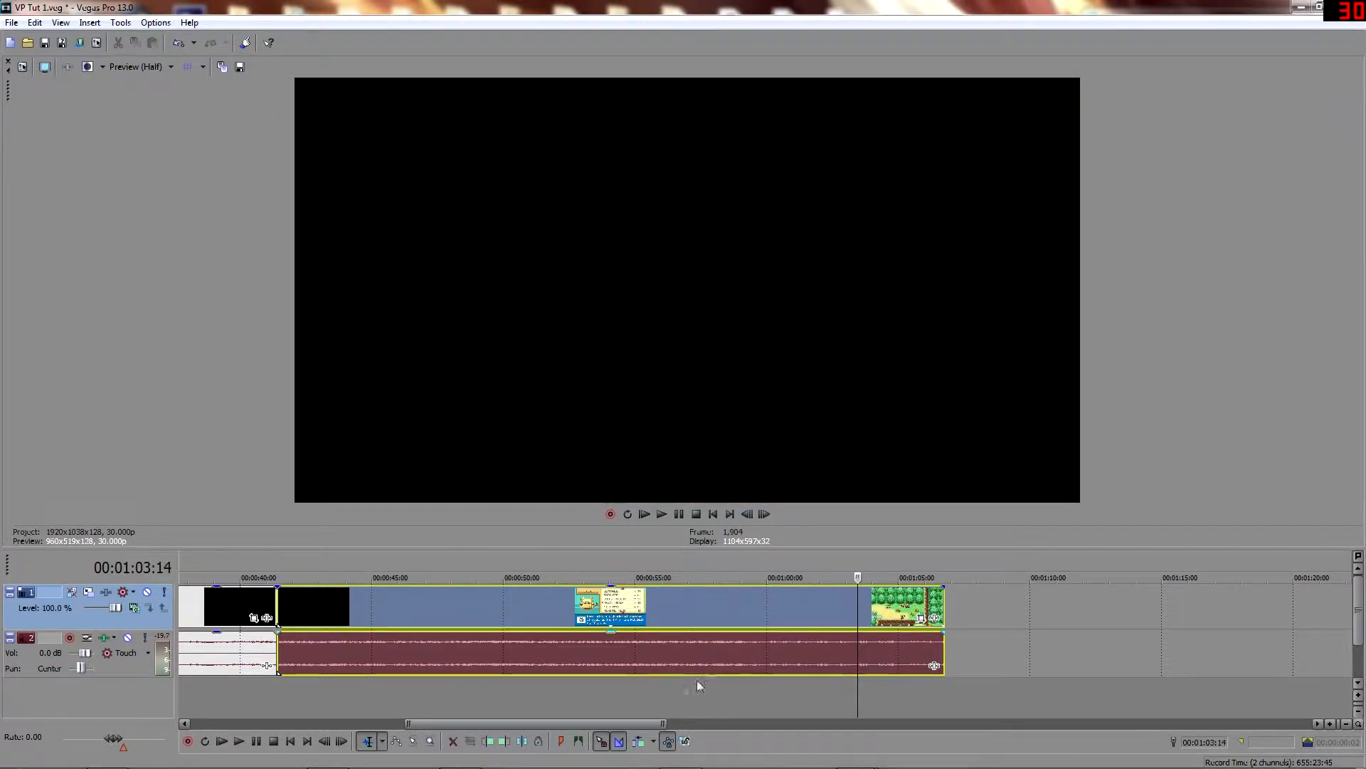
Cut out the battle up to 00:01:03:14, and overlap the remaining footage onto the clip ending near 00:00:41 for a crossfade of about 15 frames.
{"action": "key", "text": "s"}
{"action": "left_click", "coordinate": [674, 608]}
{"action": "key", "text": "Delete"}
{"action": "left_click_drag", "start_coordinate": [876, 609], "coordinate": [285, 606]}
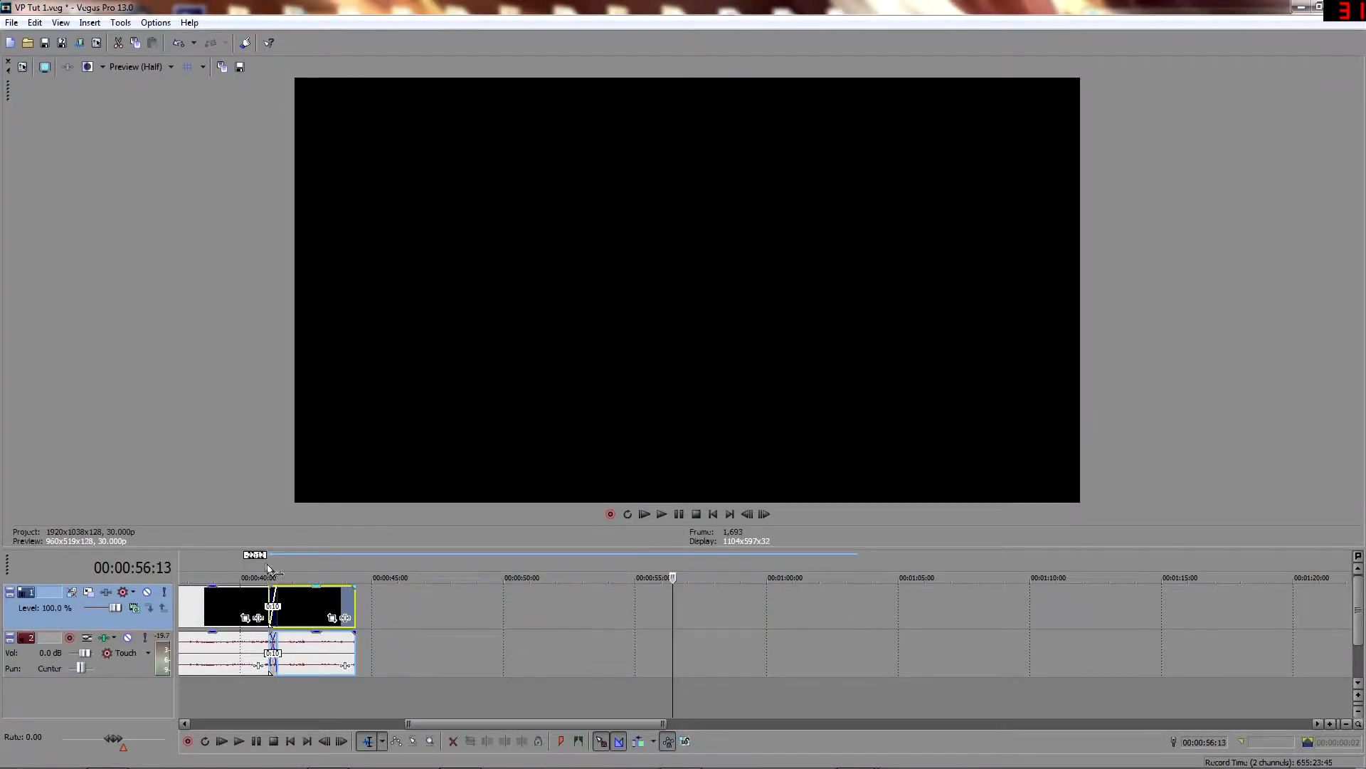
{"action": "left_click", "coordinate": [269, 570]}
{"action": "scroll", "coordinate": [269, 570], "scroll_direction": "up", "scroll_amount": 5}
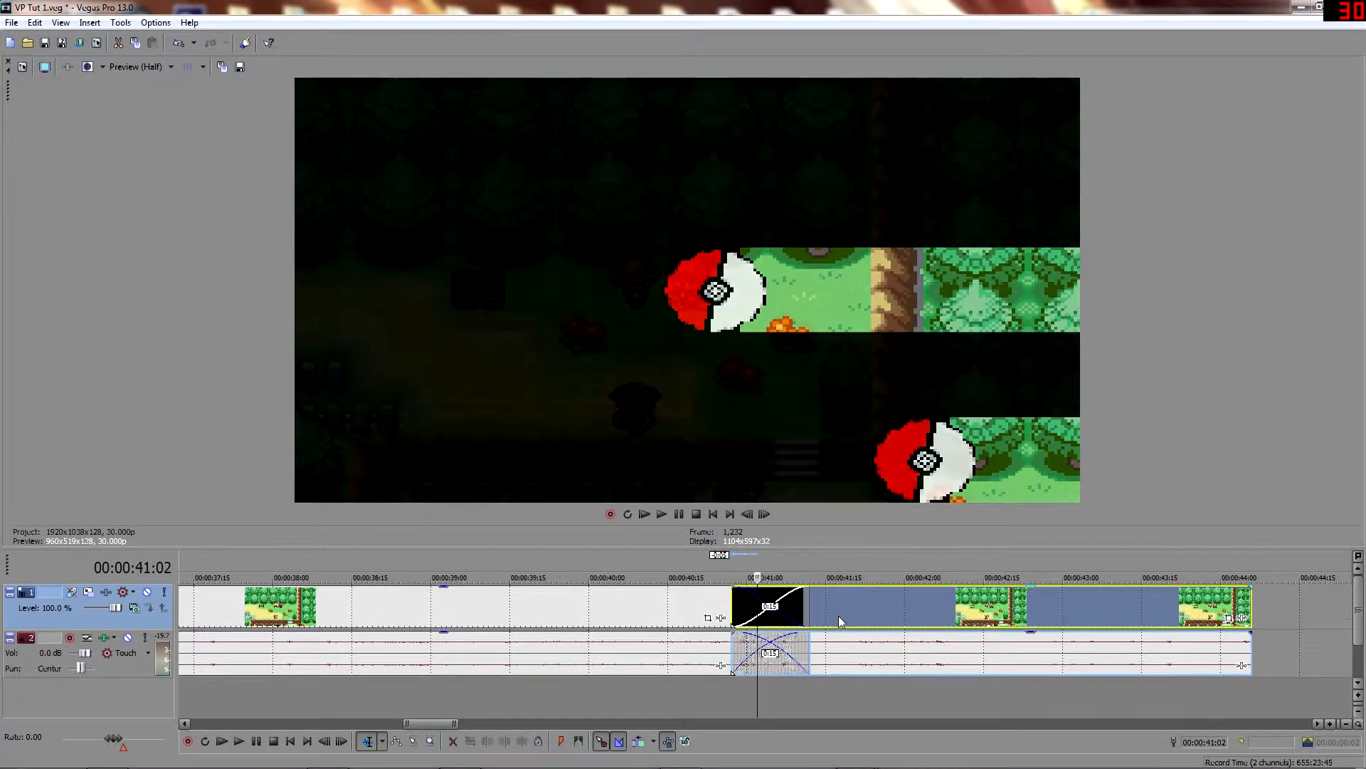
Move the remaining footage back against the end of the preceding clip at 00:00:44:06 to close the gap.
{"action": "scroll", "coordinate": [897, 630], "scroll_direction": "down", "scroll_amount": 8}
{"action": "left_click_drag", "start_coordinate": [869, 610], "coordinate": [454, 608]}
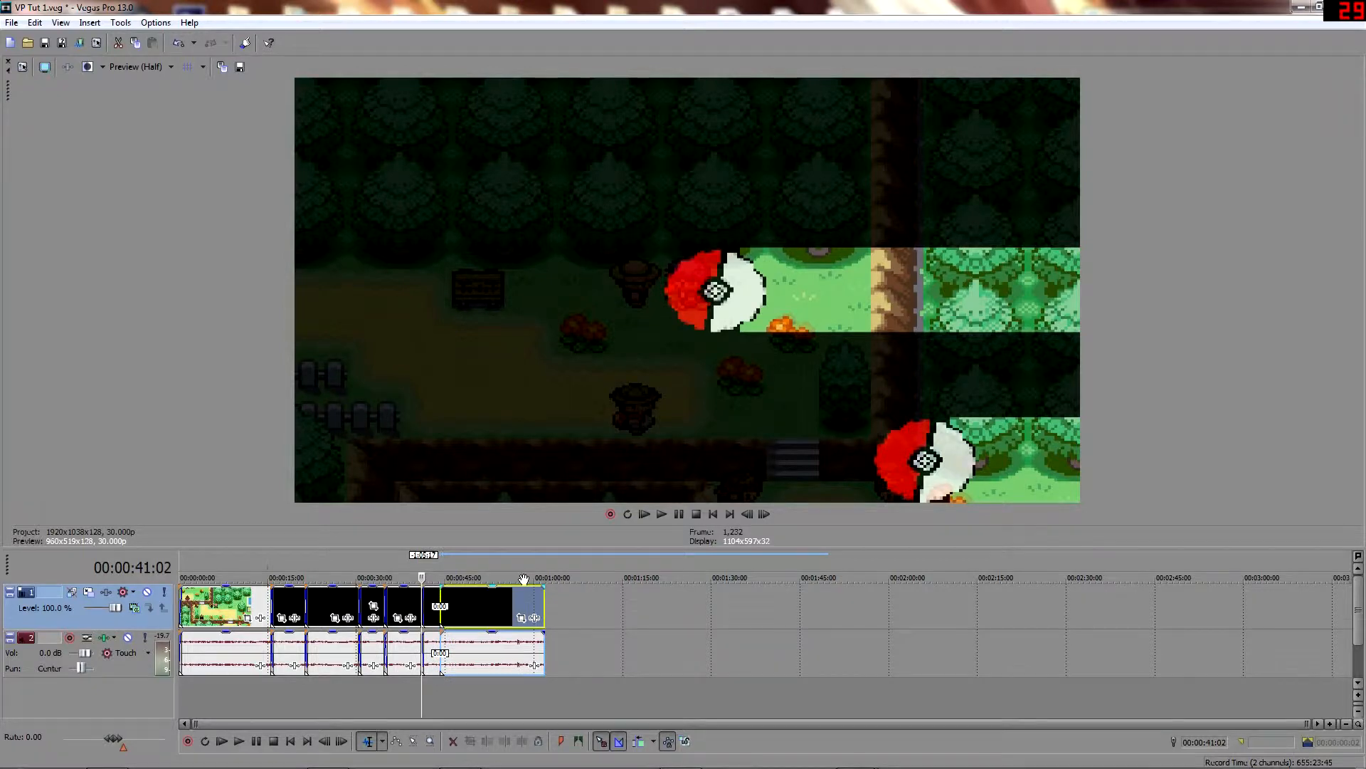
{"action": "scroll", "coordinate": [835, 592], "scroll_direction": "up", "scroll_amount": 6}
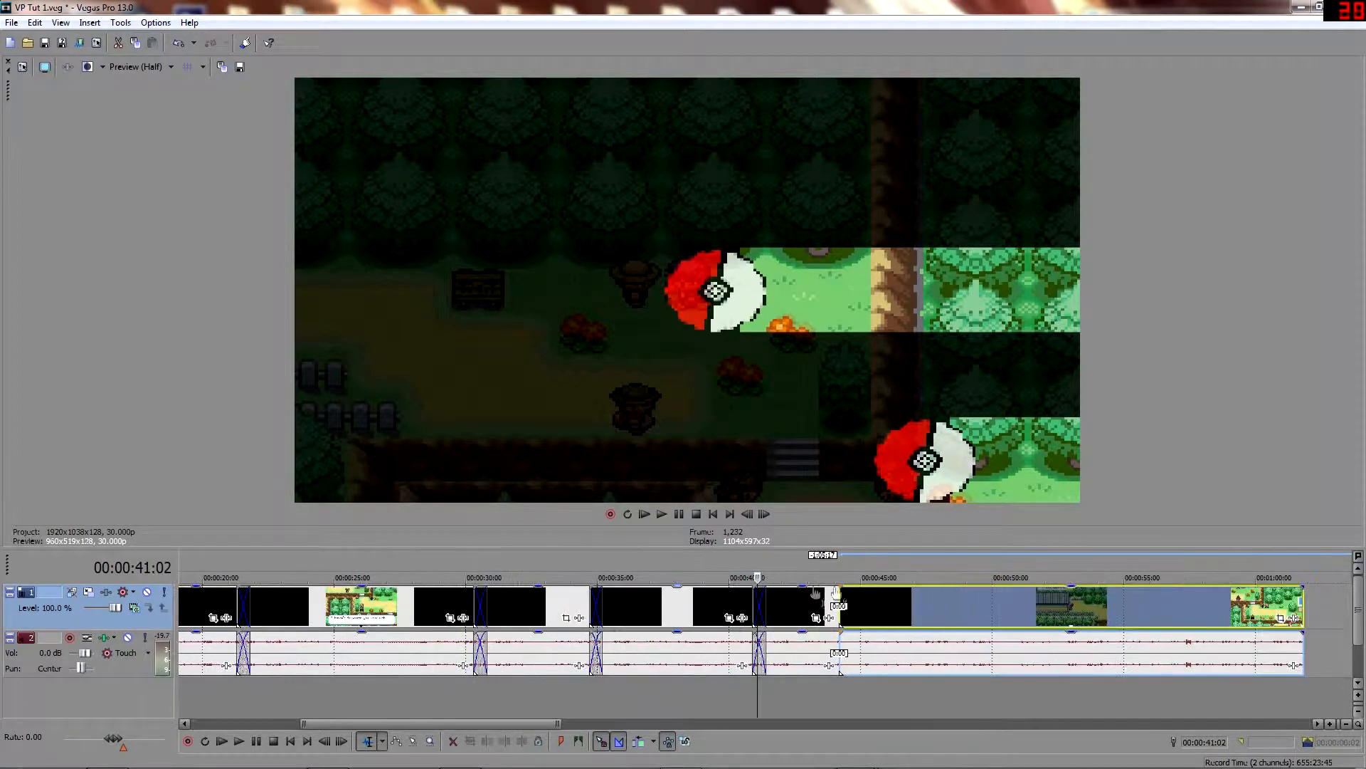
Play across the cut at 00:00:44:06, starting just before it and pausing at about 00:00:46:23.
{"action": "left_click", "coordinate": [840, 567]}
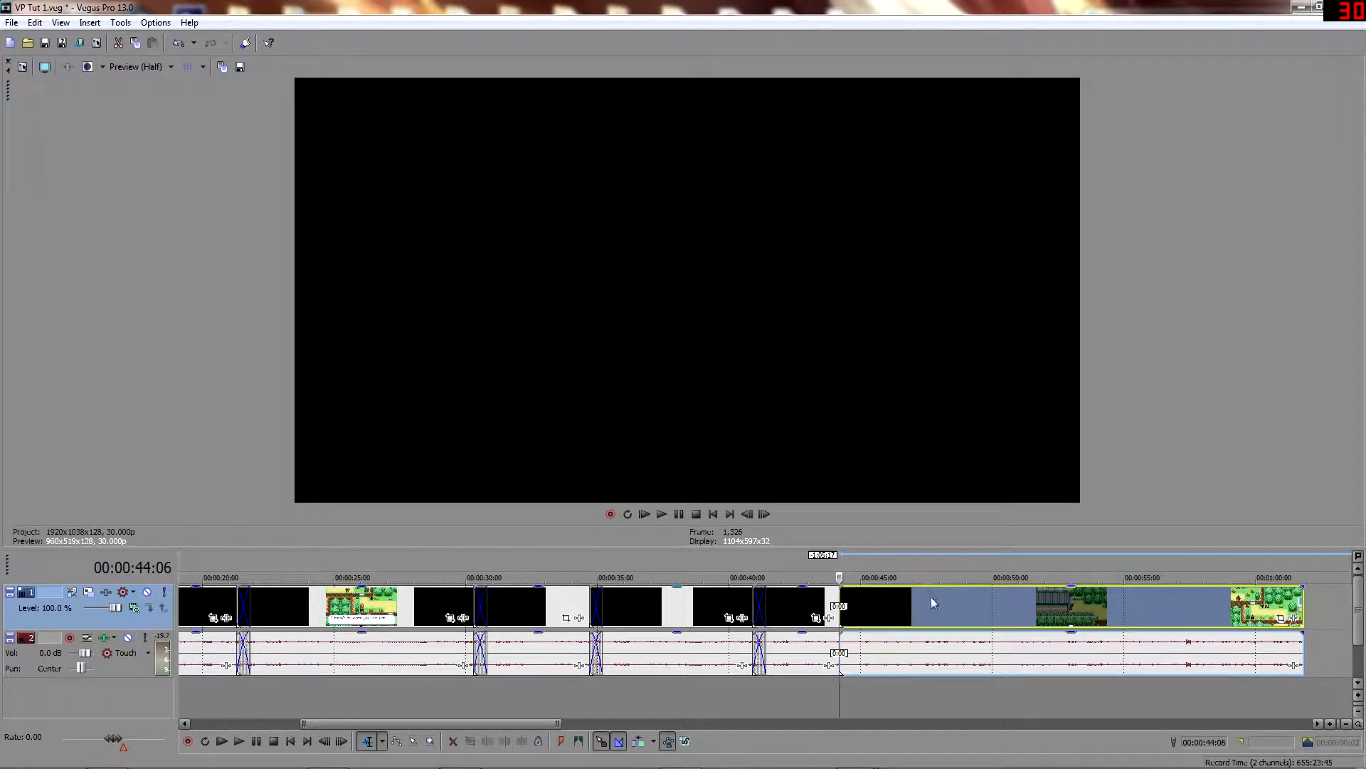
{"action": "left_click", "coordinate": [832, 569]}
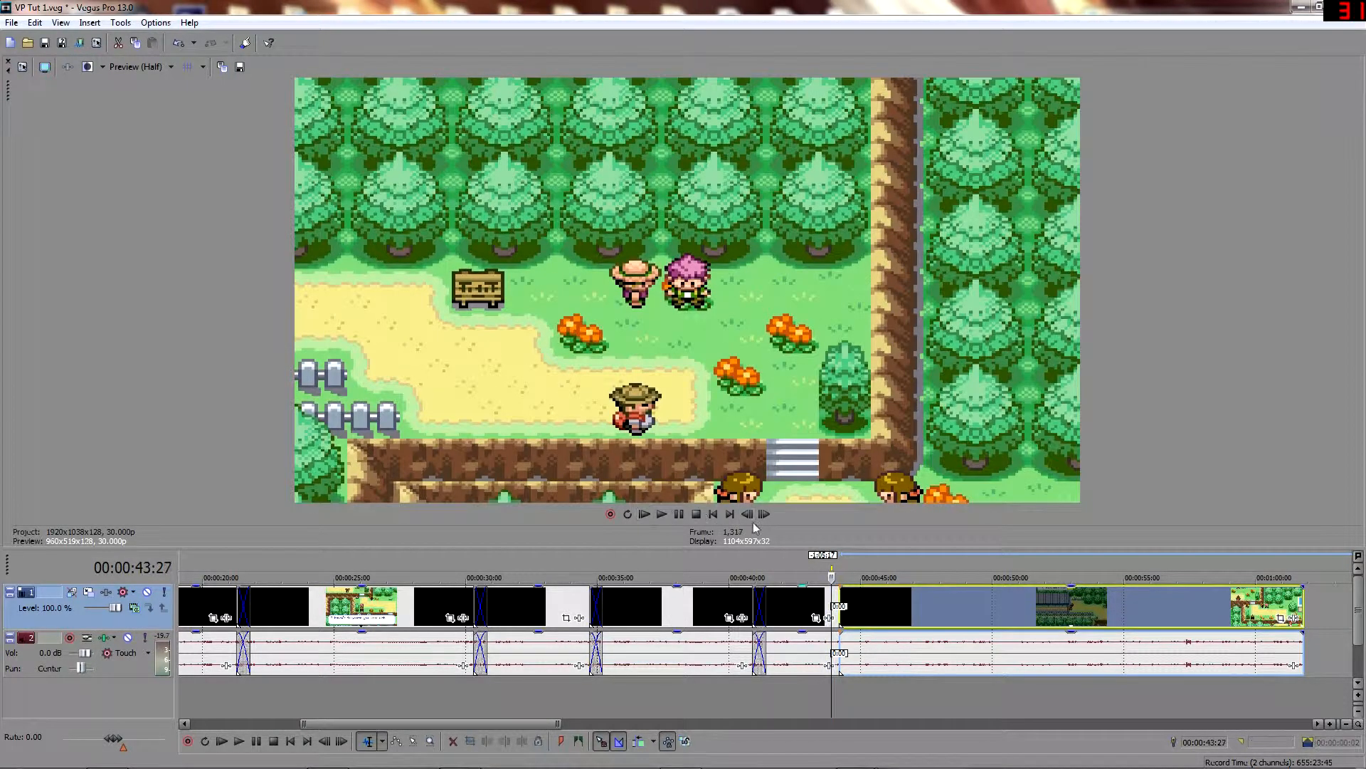
{"action": "double_click", "coordinate": [819, 561]}
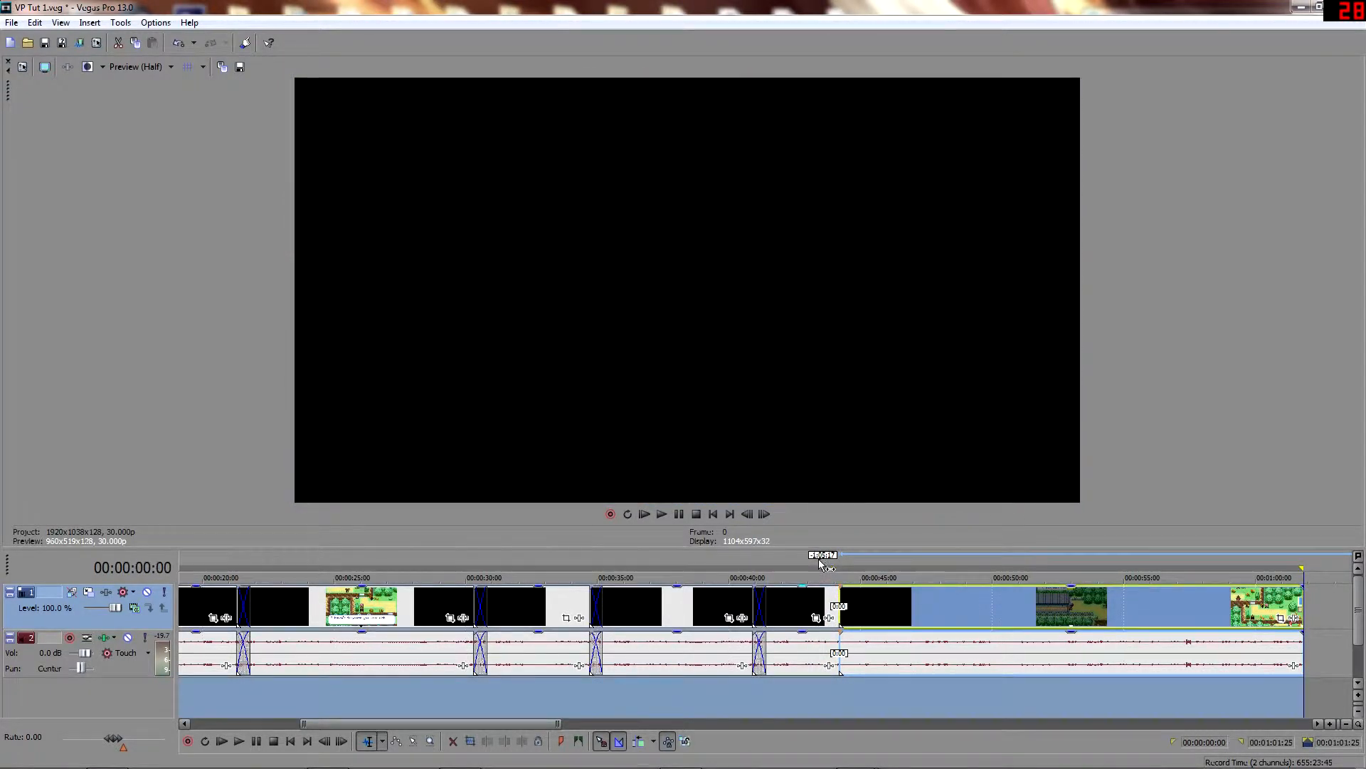
{"action": "left_click", "coordinate": [819, 561]}
{"action": "left_click", "coordinate": [667, 514]}
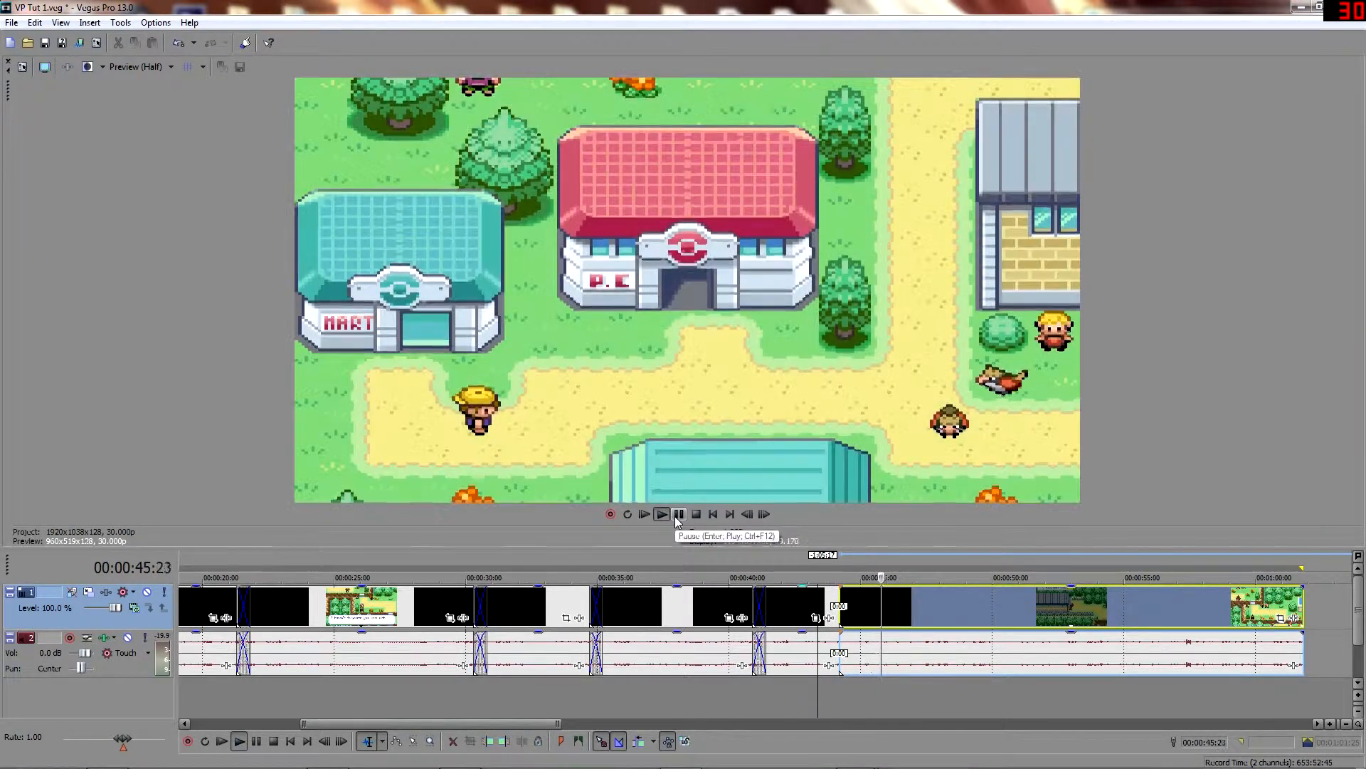
{"action": "left_click", "coordinate": [678, 514]}
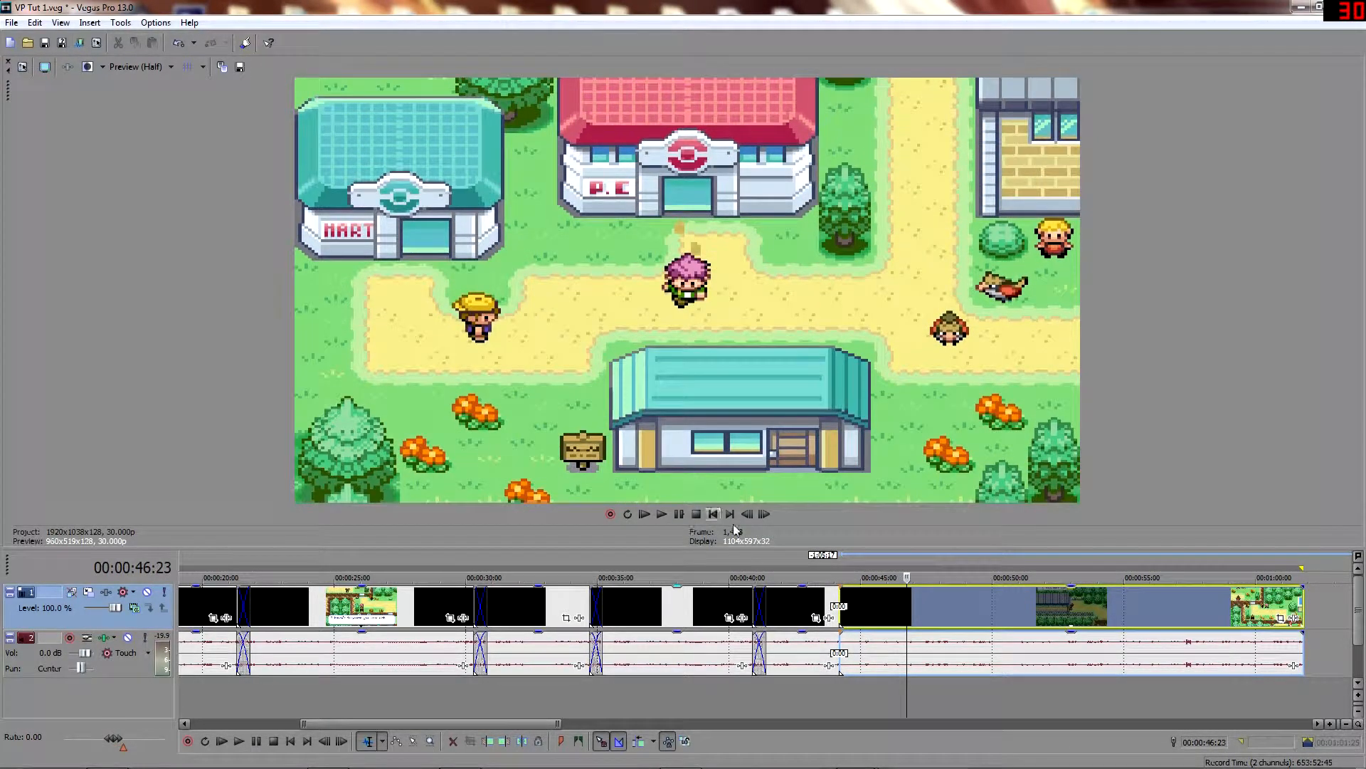
Overlap the last clip onto the end of the preceding one by one second to create a crossfade.
{"action": "scroll", "coordinate": [641, 656], "scroll_direction": "up", "scroll_amount": 5}
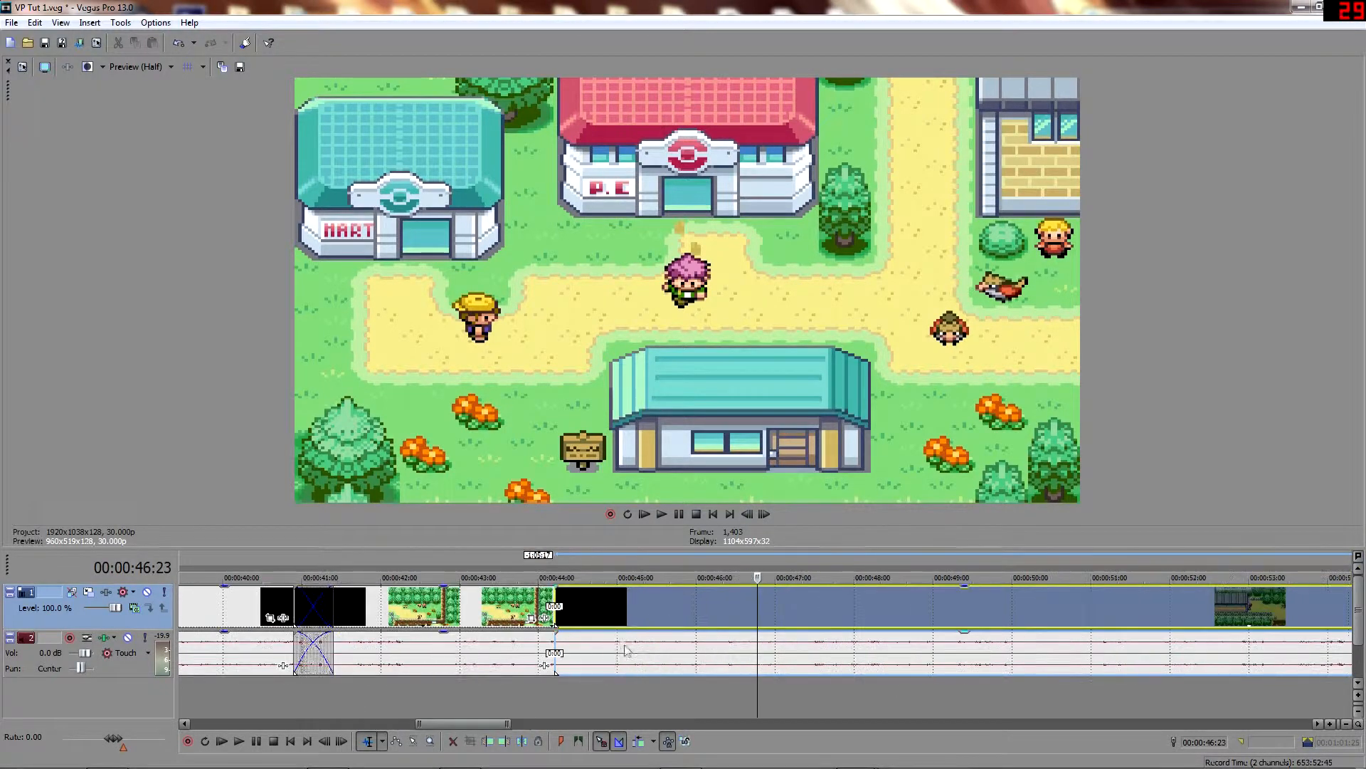
{"action": "left_click_drag", "start_coordinate": [901, 620], "coordinate": [820, 631]}
{"action": "key", "text": "Escape"}
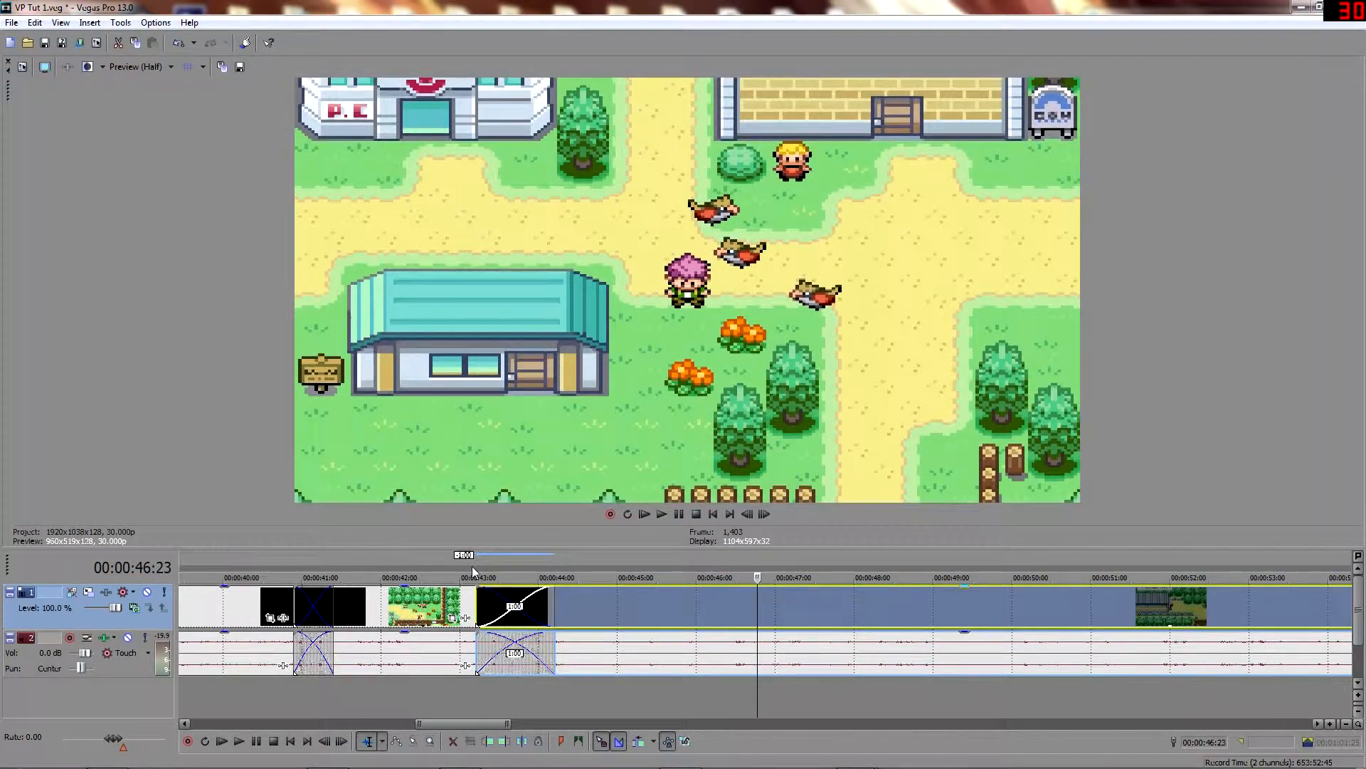
Play the one-second crossfade and the footage after it, pausing at about 00:00:59:19.
{"action": "left_click", "coordinate": [483, 562]}
{"action": "left_click", "coordinate": [662, 514]}
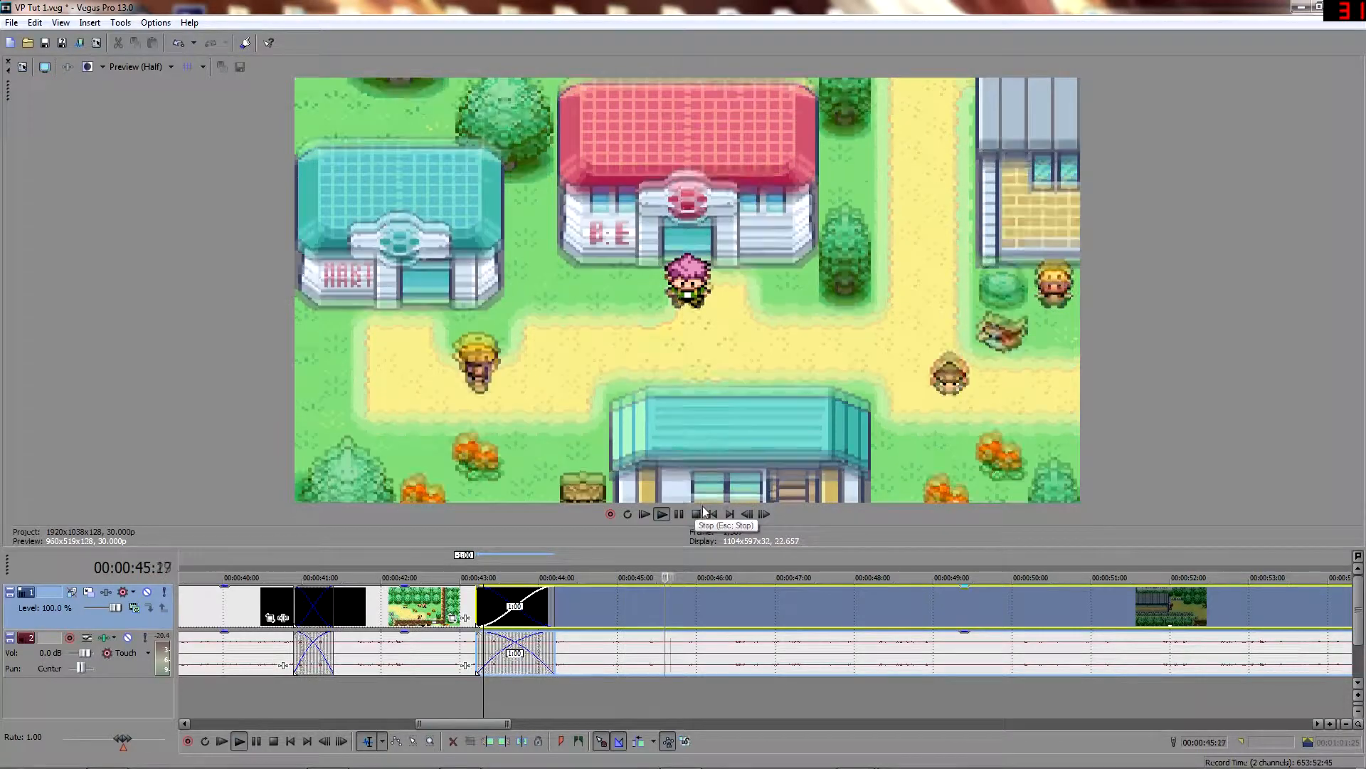
{"action": "scroll", "coordinate": [687, 562], "scroll_direction": "down", "scroll_amount": 4}
{"action": "scroll", "coordinate": [687, 562], "scroll_direction": "down", "scroll_amount": 2}
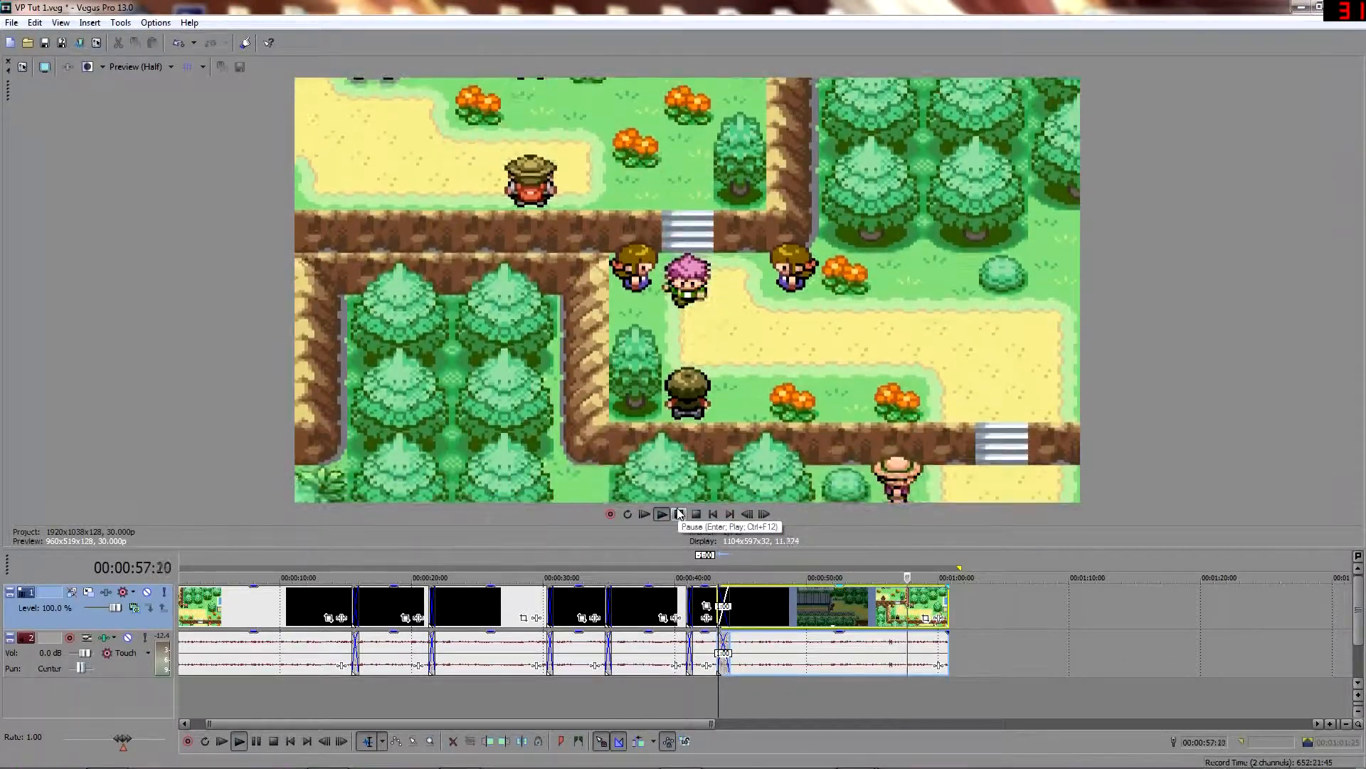
{"action": "left_click", "coordinate": [679, 514]}
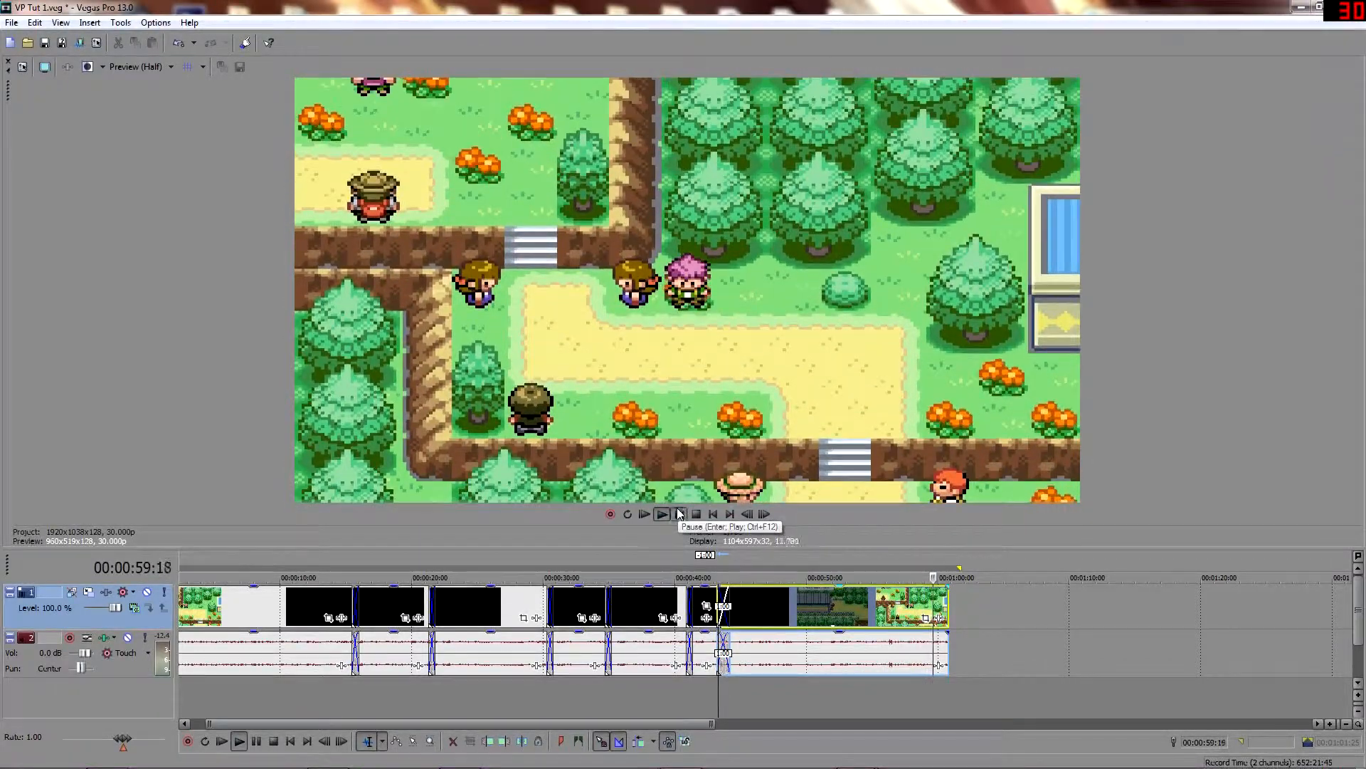
Fade out the final clip's video and audio from 00:00:59:19 to its end, and play the fade.
{"action": "scroll", "coordinate": [939, 639], "scroll_direction": "up", "scroll_amount": 2}
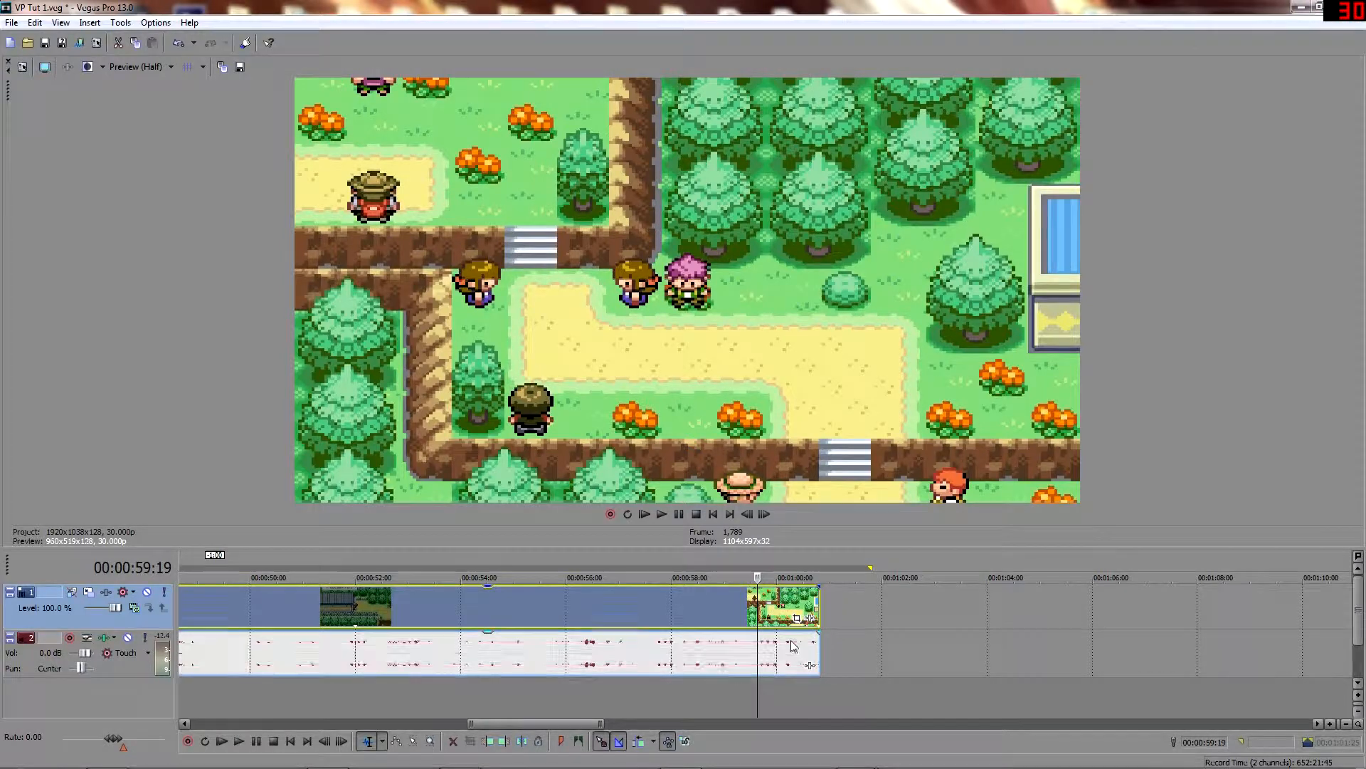
{"action": "left_click", "coordinate": [812, 604]}
{"action": "left_click_drag", "start_coordinate": [821, 584], "coordinate": [758, 589]}
{"action": "left_click", "coordinate": [662, 514]}
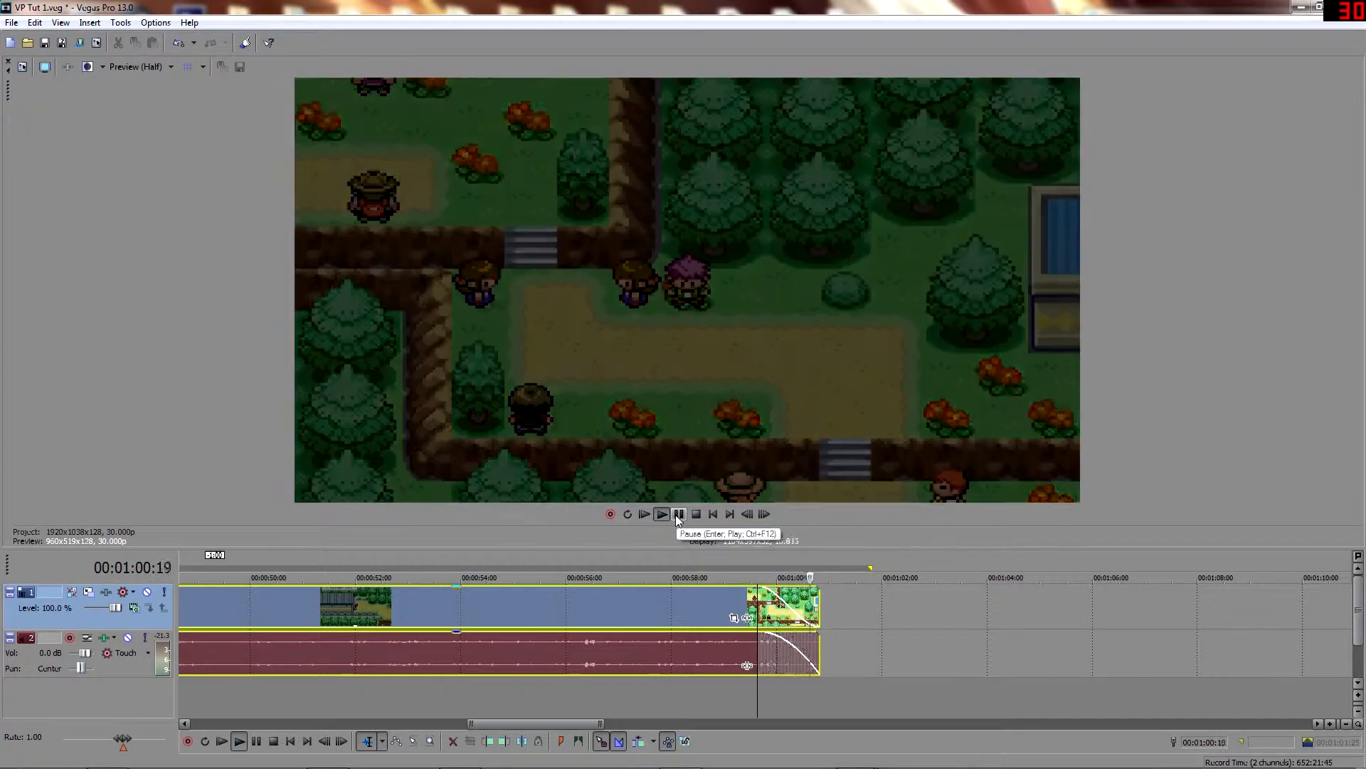
{"action": "left_click", "coordinate": [678, 515]}
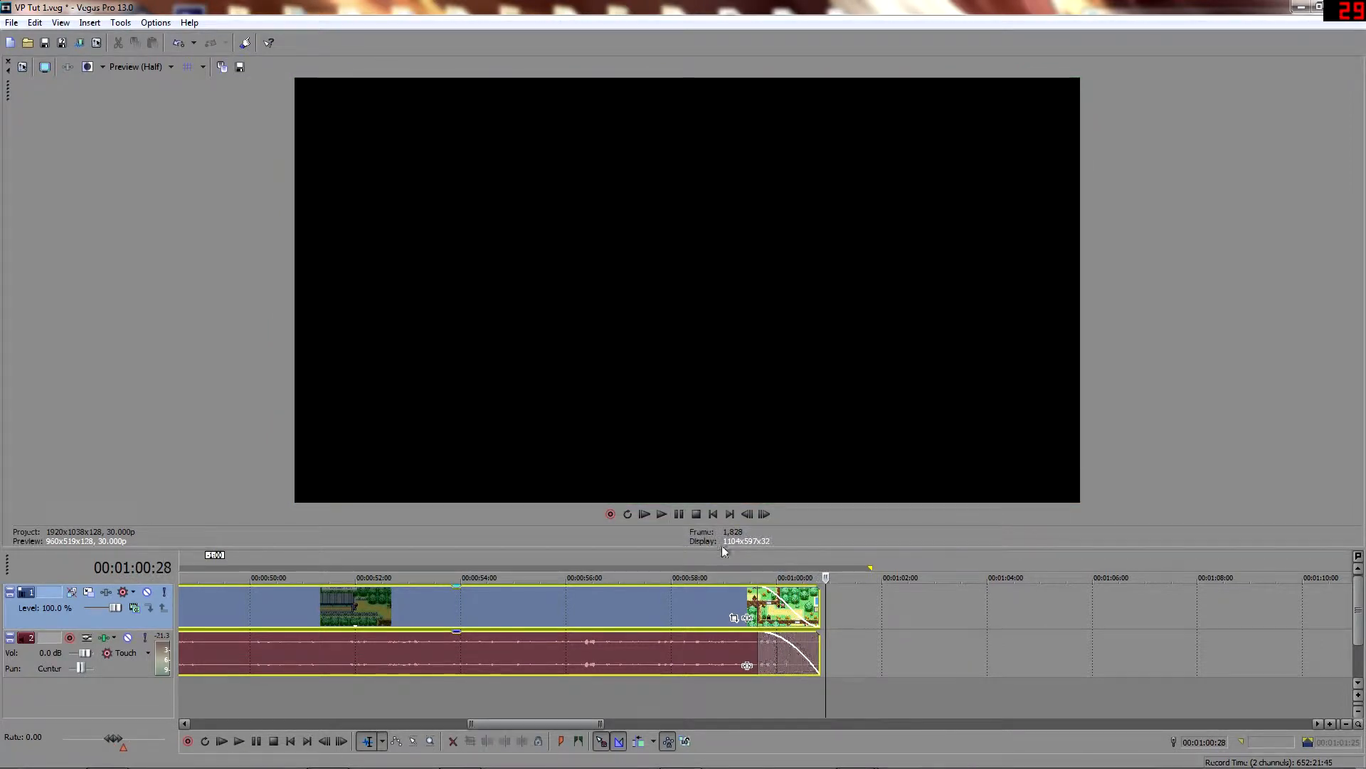
Set the loop region to the whole edited timeline, ending at 00:01:00:25, and save the project.
{"action": "double_click", "coordinate": [792, 558]}
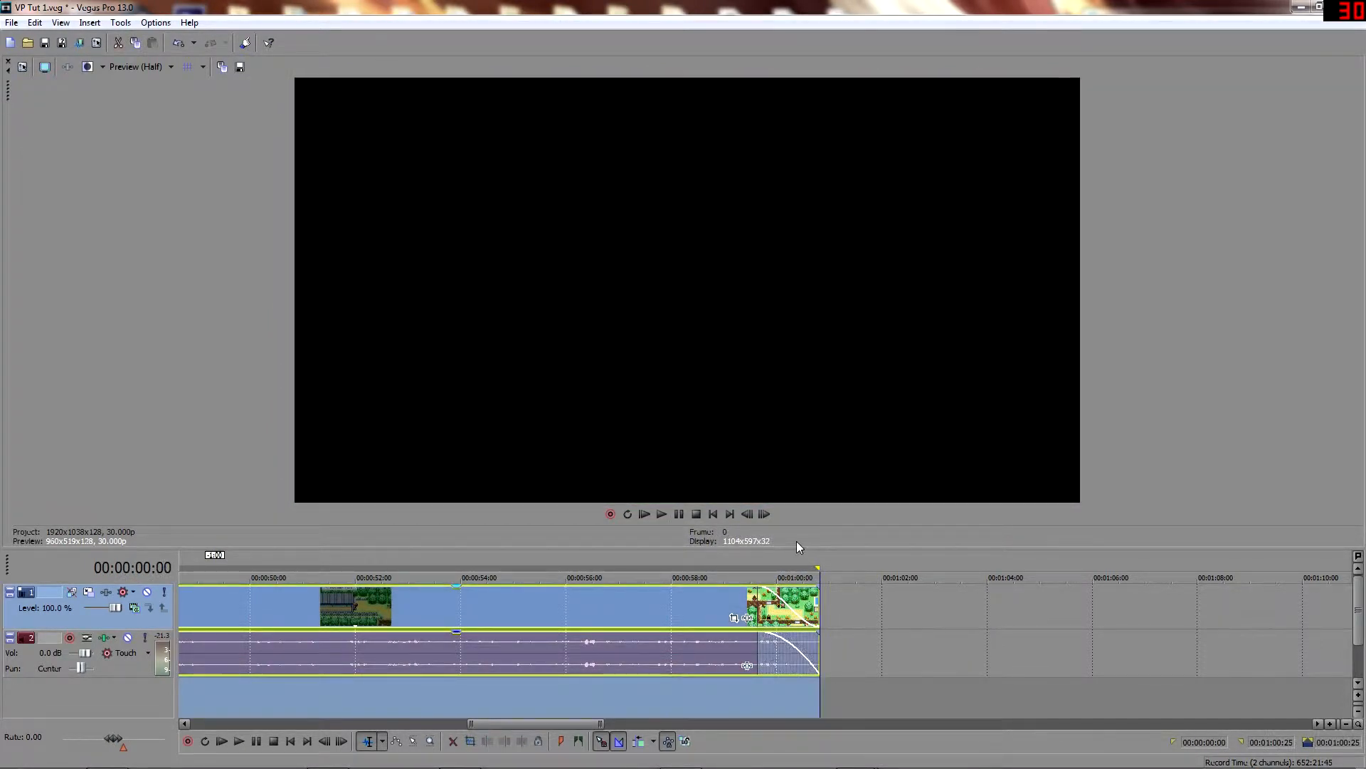
{"action": "left_click", "coordinate": [815, 558]}
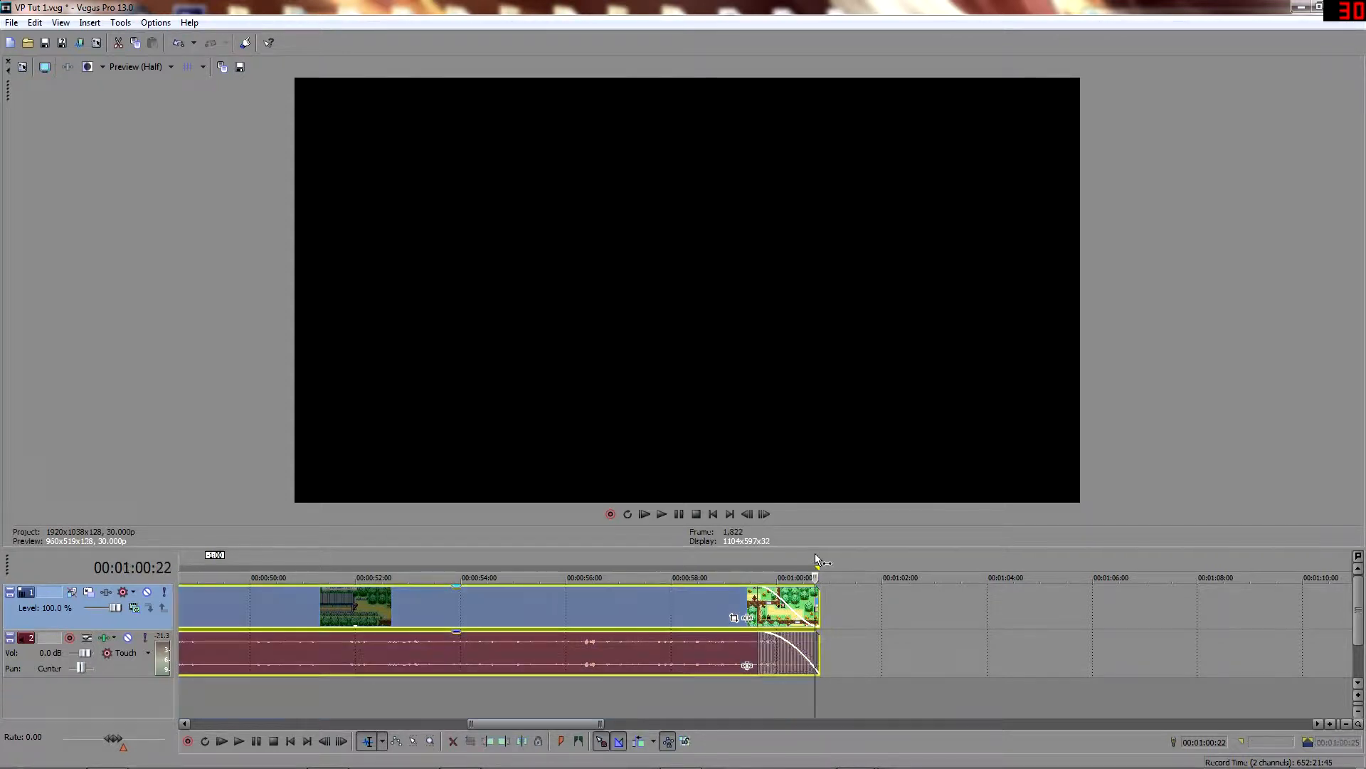
{"action": "scroll", "coordinate": [541, 605], "scroll_direction": "down", "scroll_amount": 6}
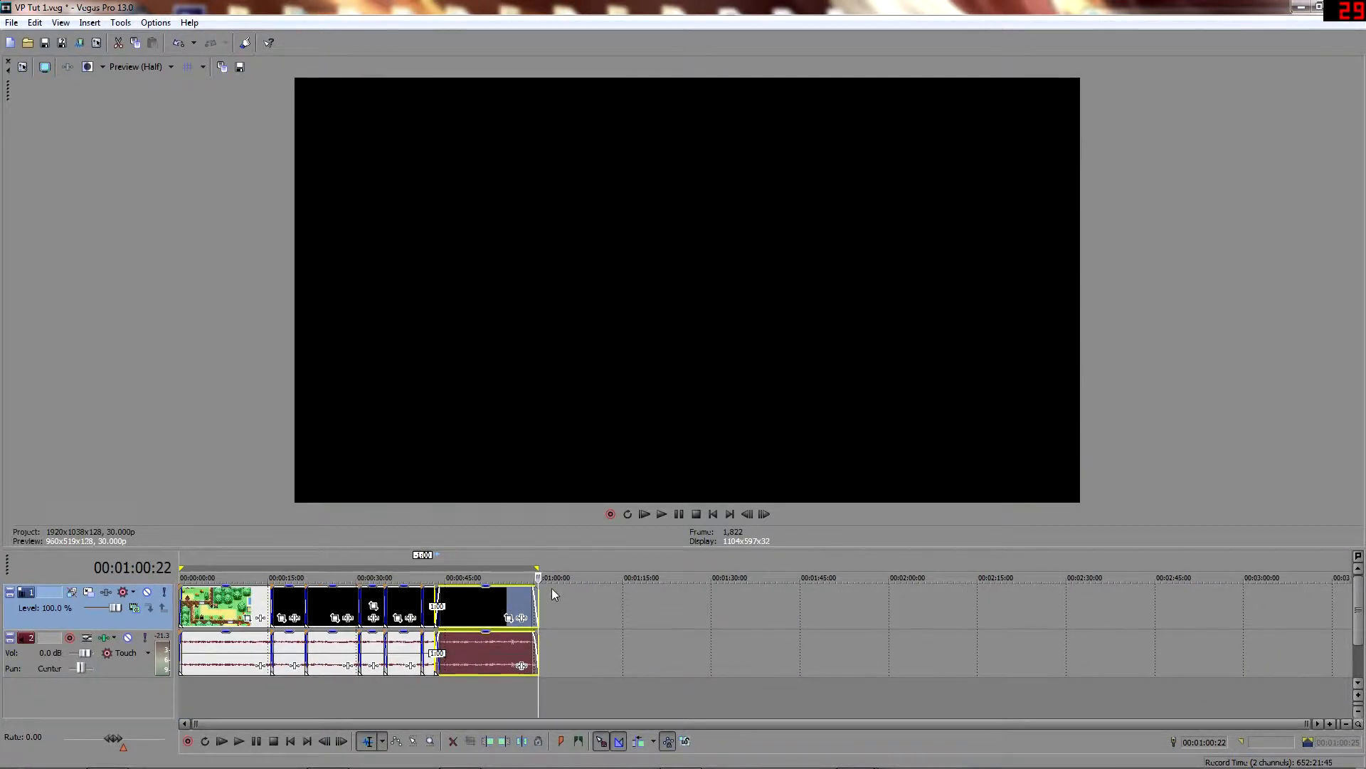
{"action": "key", "text": "ctrl+s"}
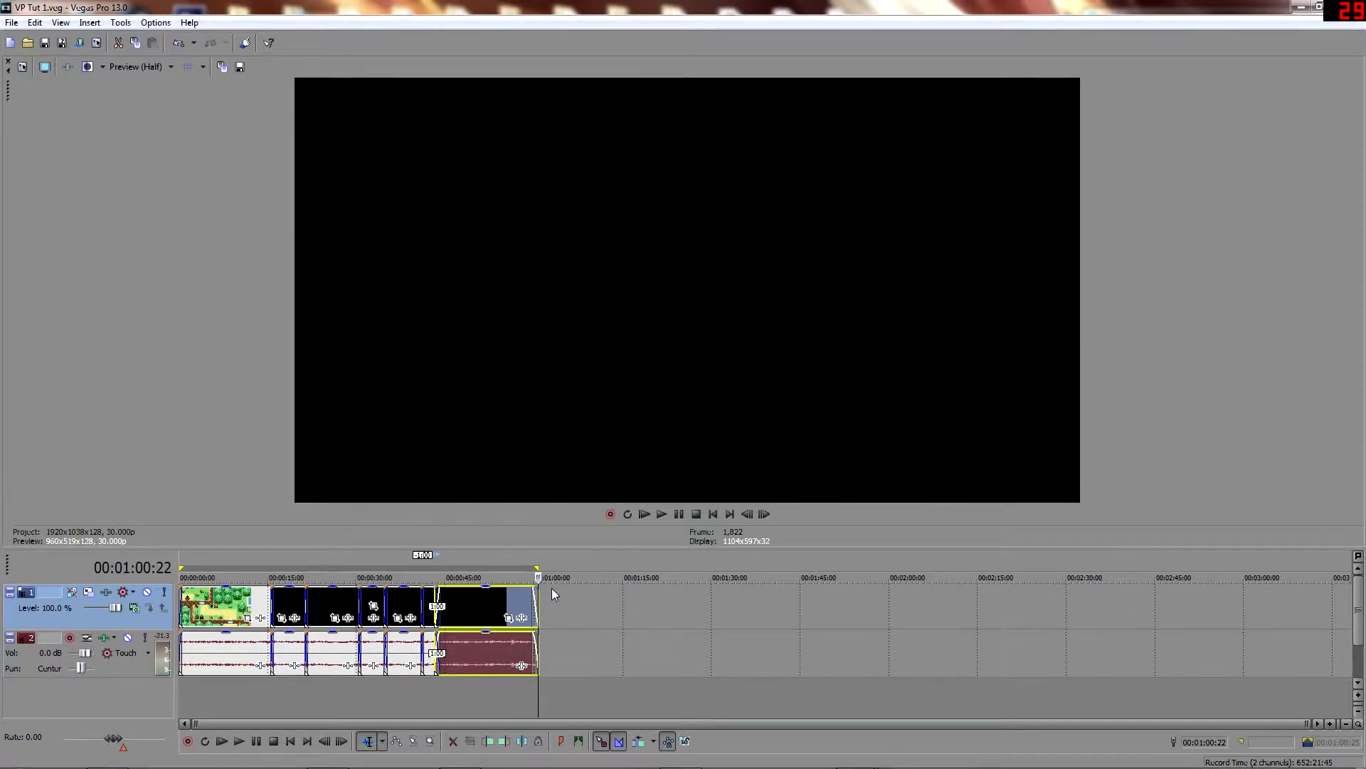
Open the Render As settings to view the output options, and close them without rendering.
{"action": "left_click", "coordinate": [12, 23]}
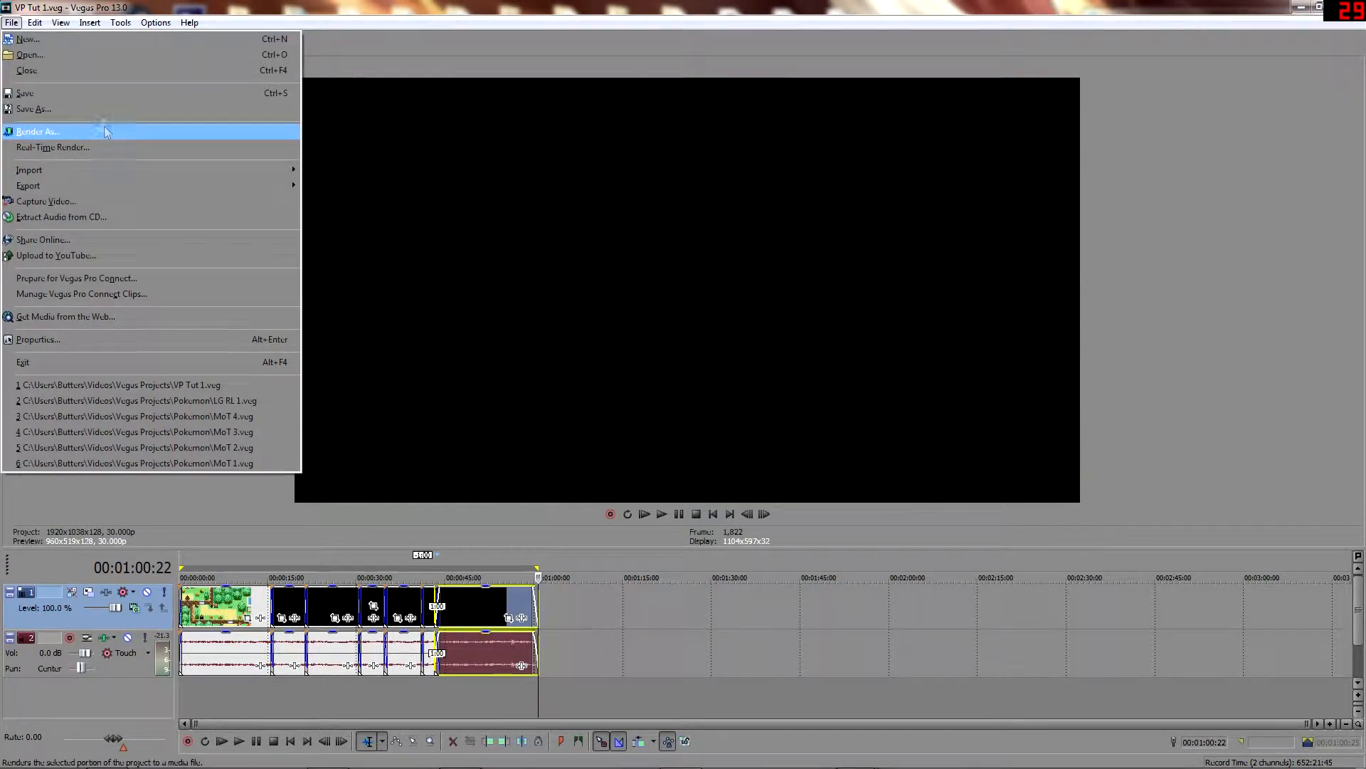
{"action": "left_click", "coordinate": [35, 131]}
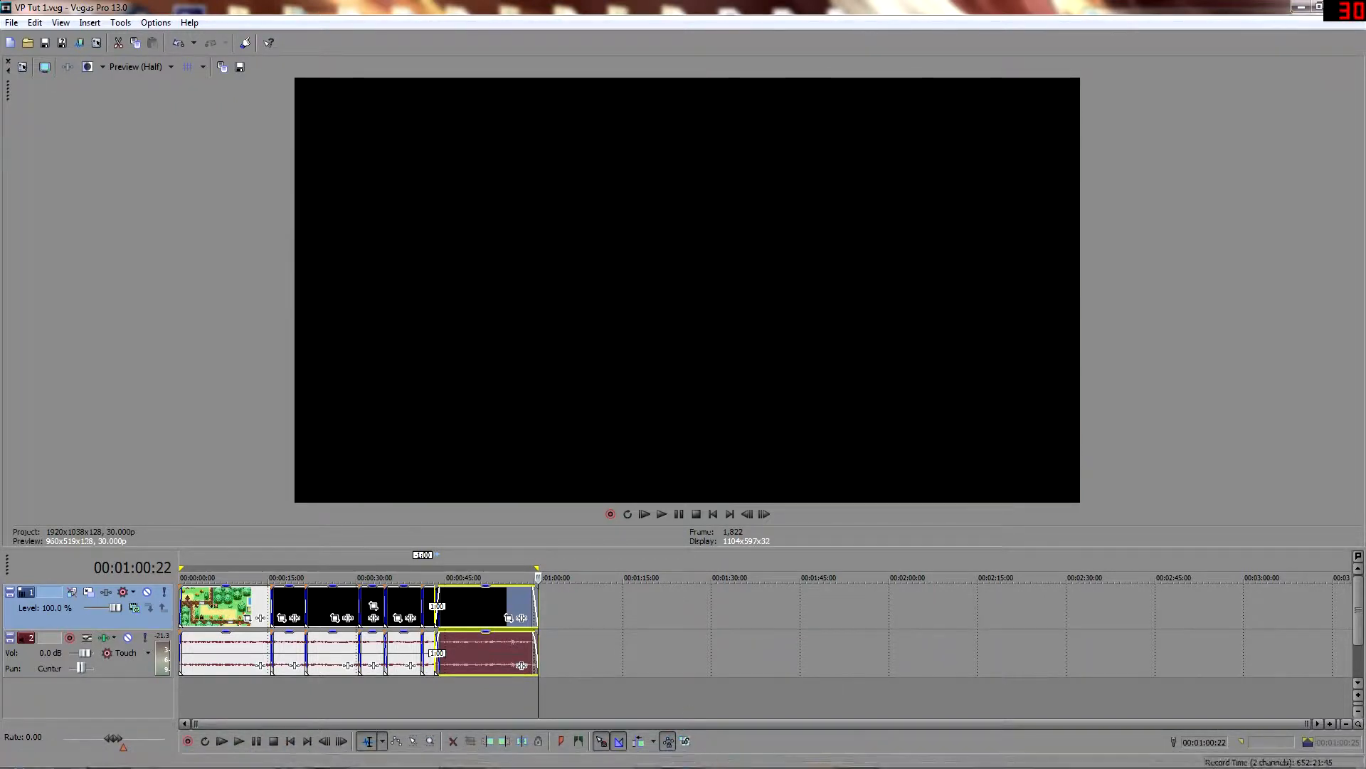
{"action": "mouse_move", "coordinate": [865, 759]}
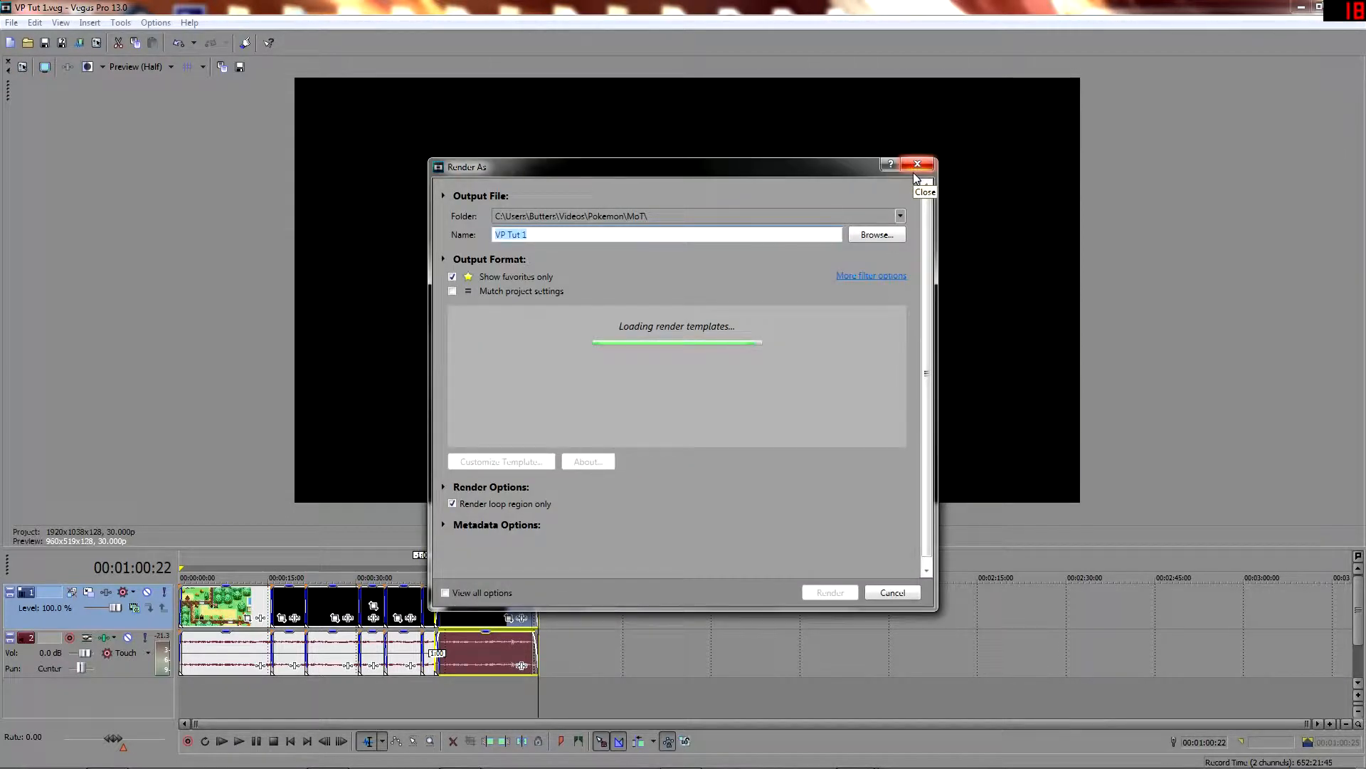
{"action": "left_click", "coordinate": [917, 168]}
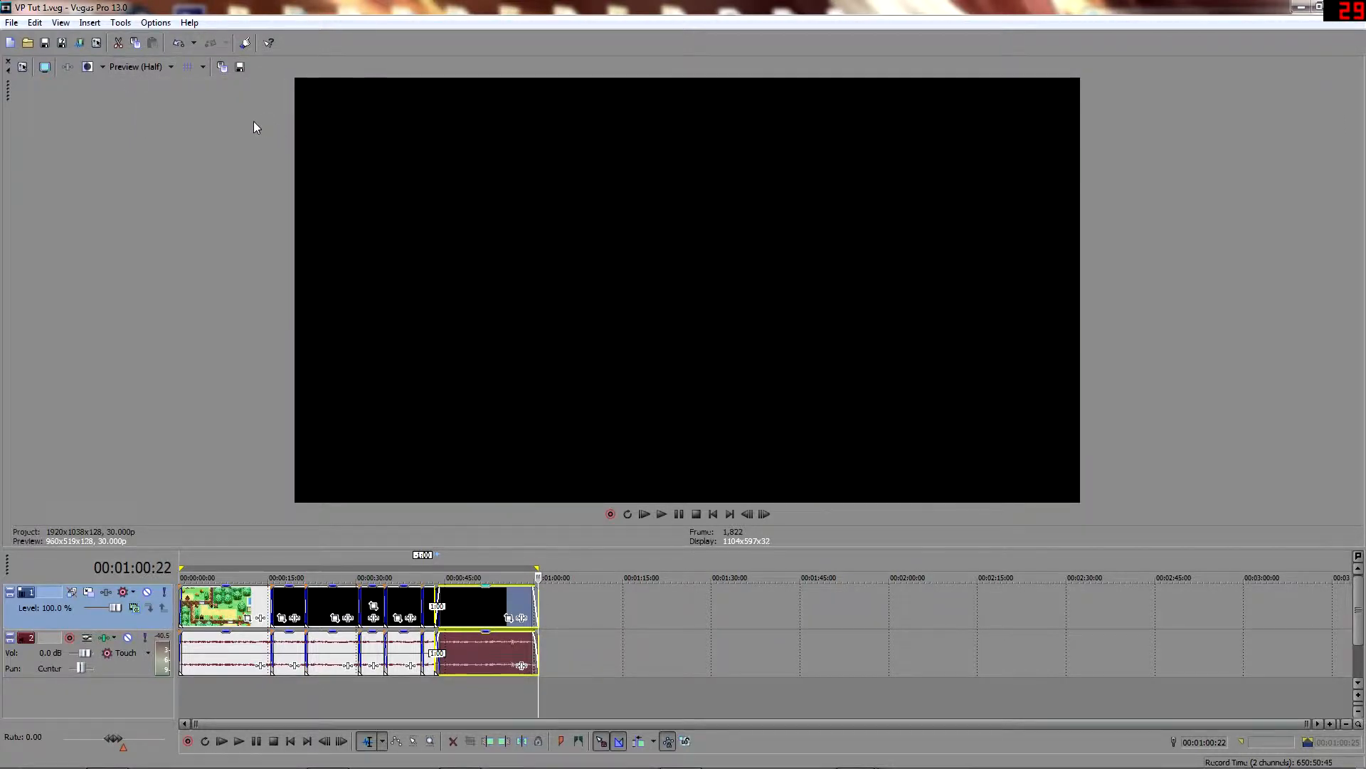
Play back parts of the finished edit, and step the cursor back to 00:00:54:19.
{"action": "key", "text": "space"}
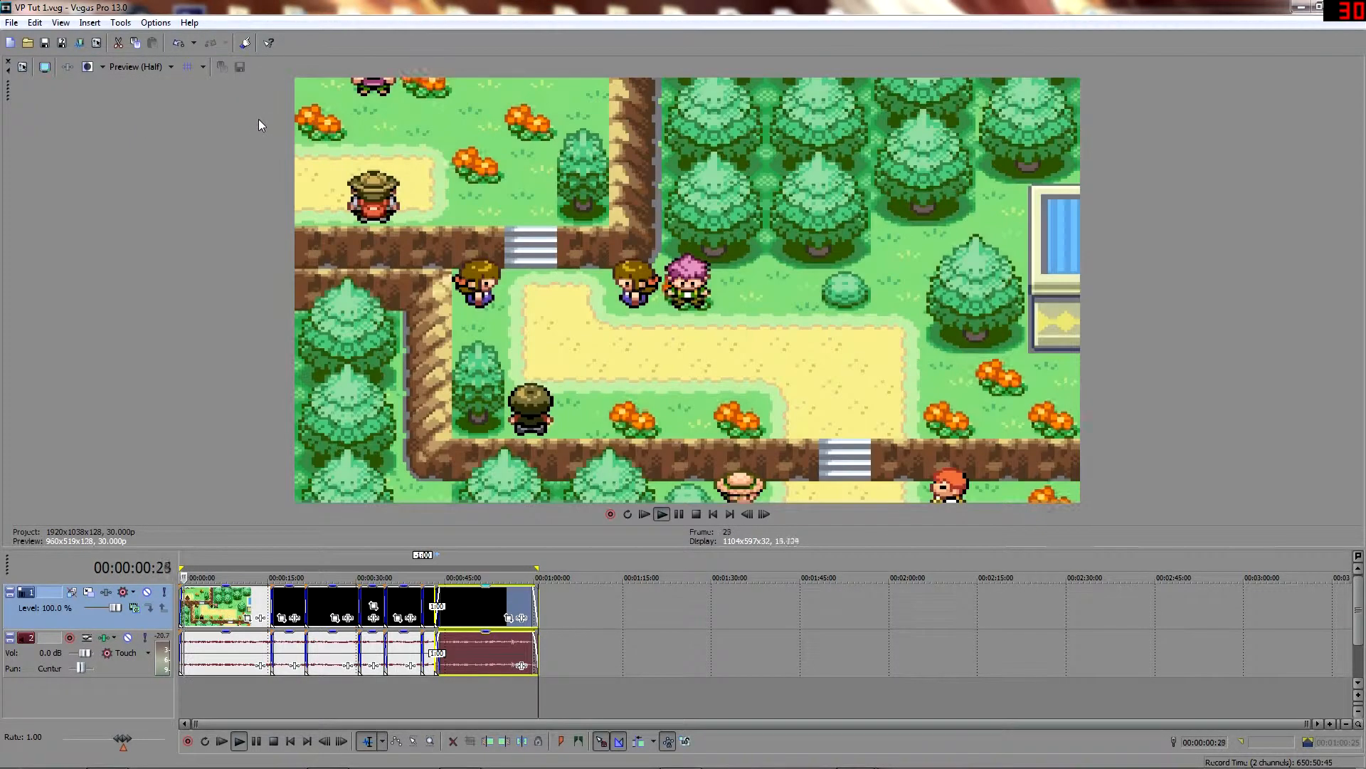
{"action": "key", "text": "space"}
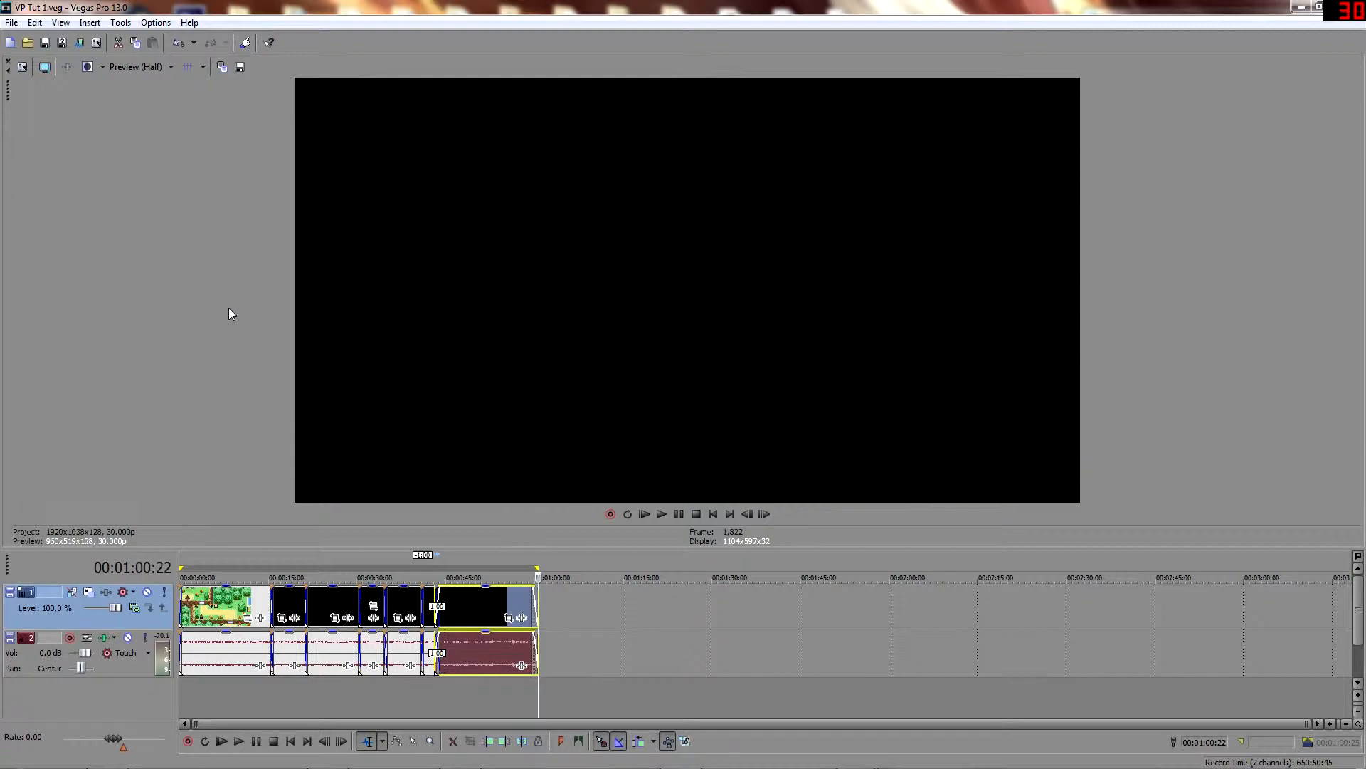
{"action": "key", "text": "space"}
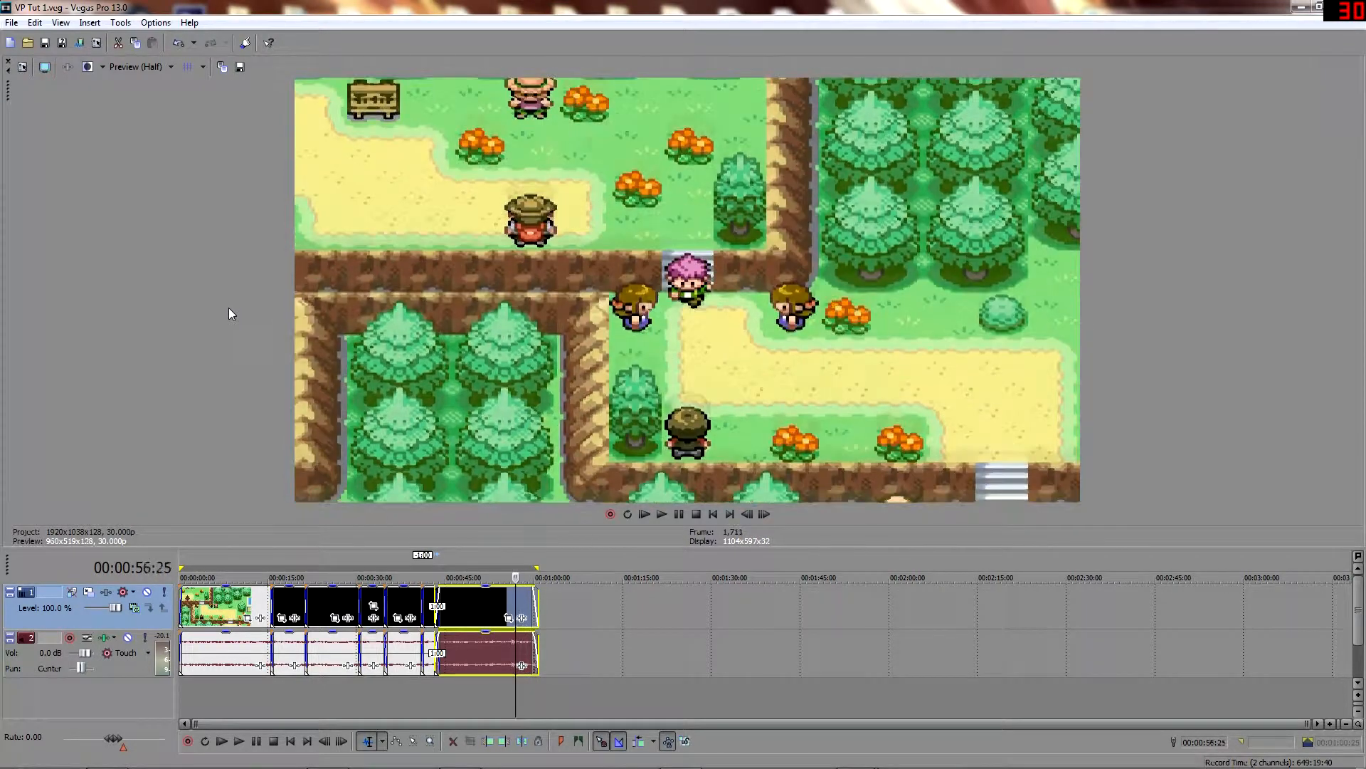
{"action": "key", "text": "Left"}
{"action": "key", "text": "Left"}
{"action": "key", "text": "Left"}
{"action": "key", "text": "Left"}
{"action": "key", "text": "Left"}
{"action": "key", "text": "Left"}
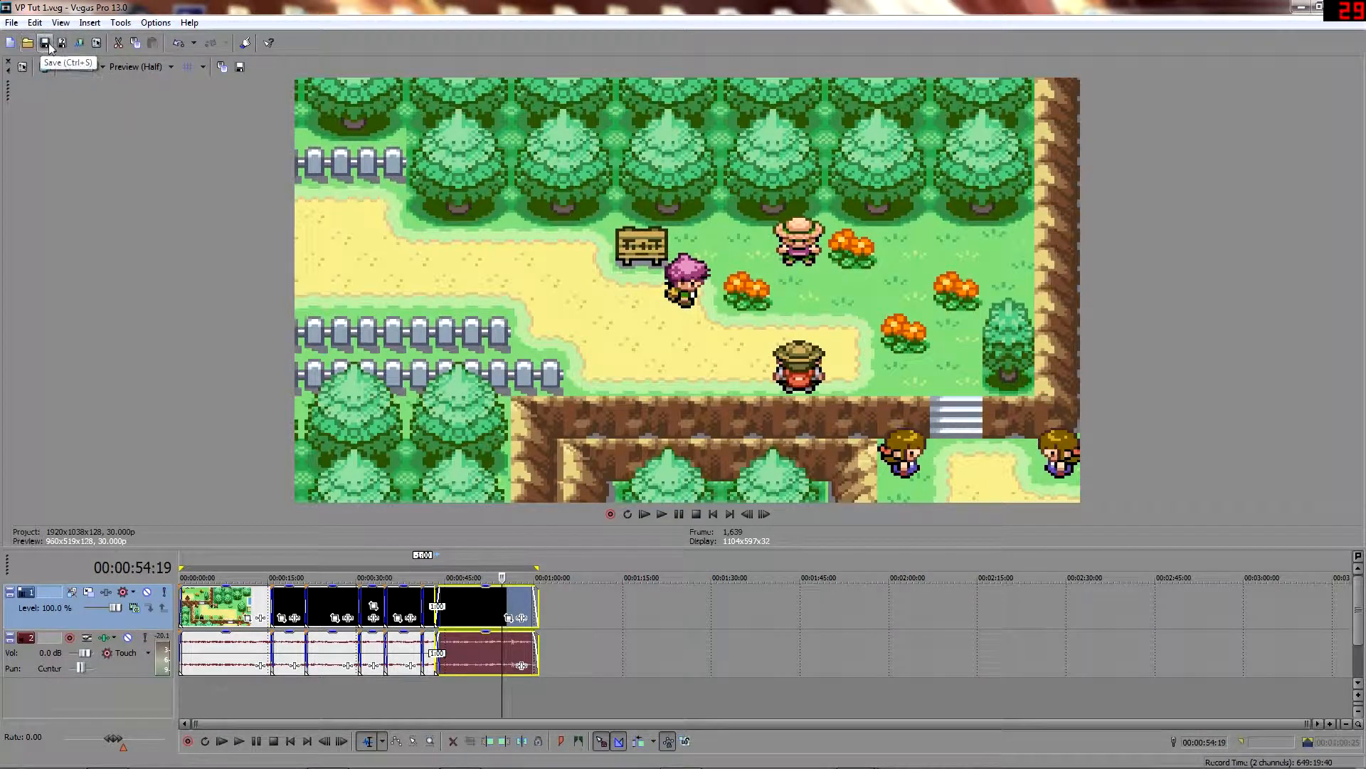
{"action": "left_click", "coordinate": [96, 43]}
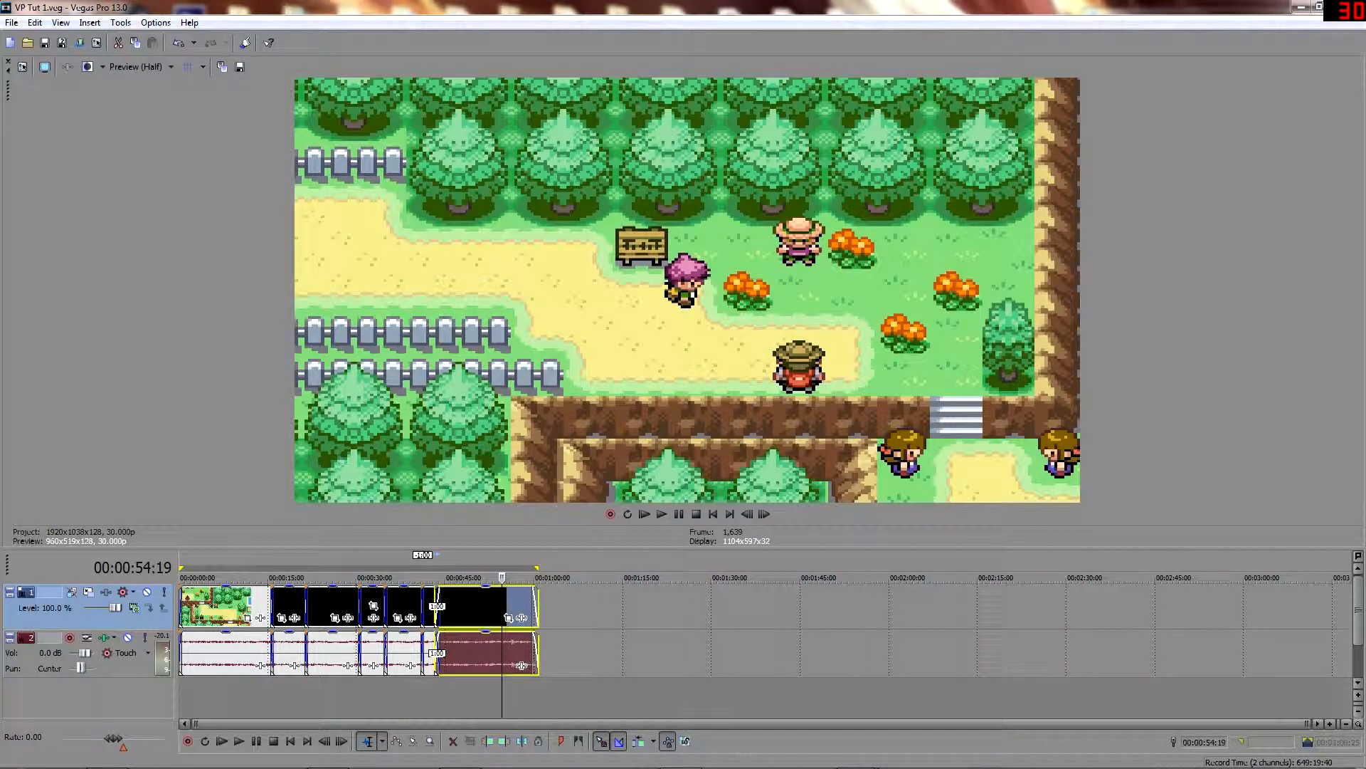
{"action": "mouse_move", "coordinate": [1110, 760]}
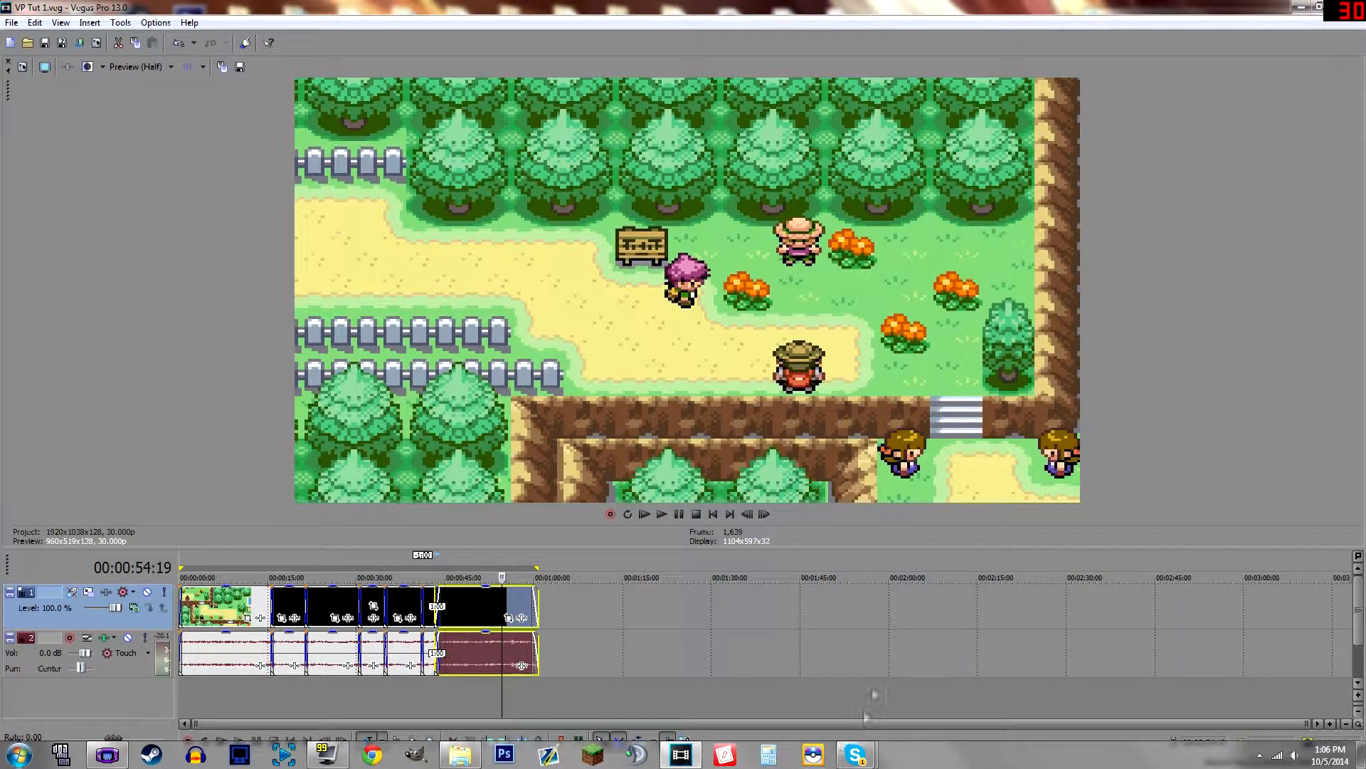
Play the framed Pokémon Black footage from its start at 00:01:00;25 until about 00:01:51;18.
{"action": "left_click", "coordinate": [544, 561]}
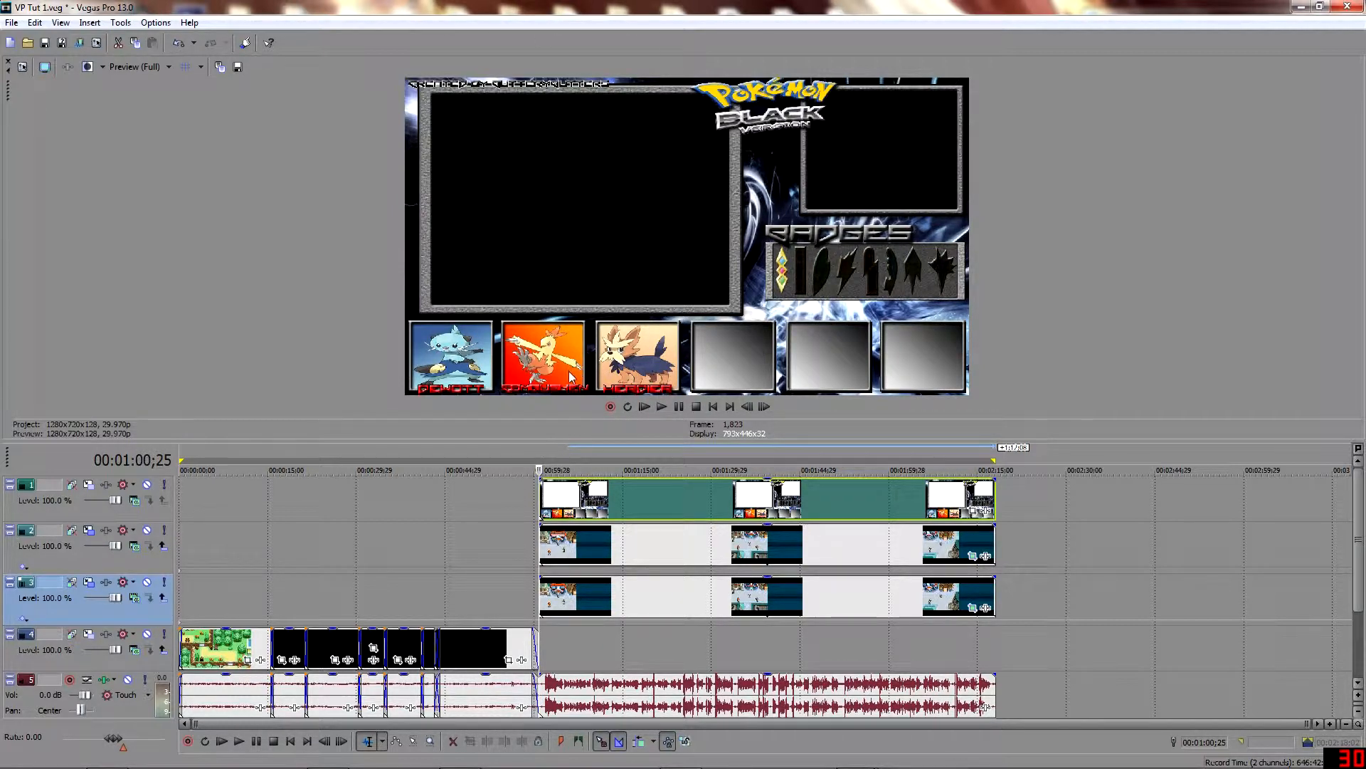
{"action": "left_click", "coordinate": [666, 409]}
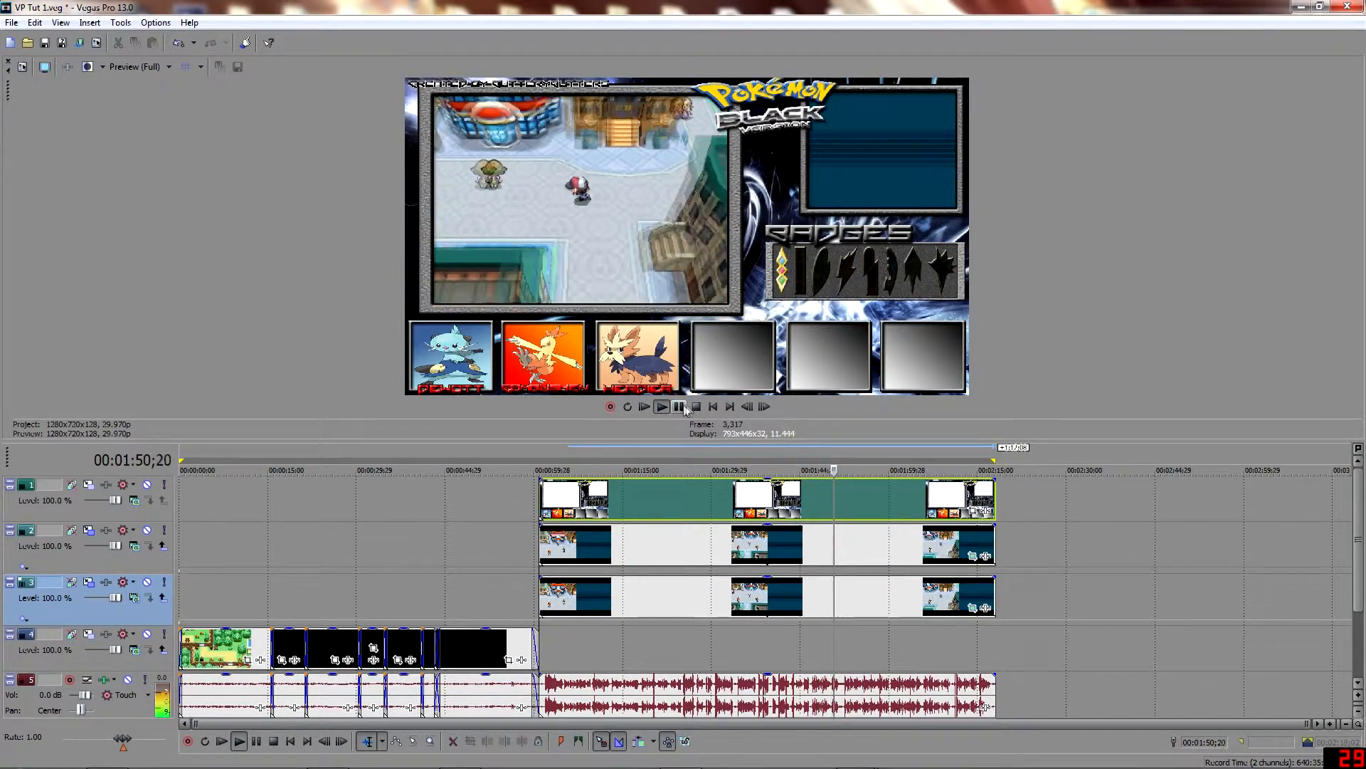
{"action": "left_click", "coordinate": [681, 408]}
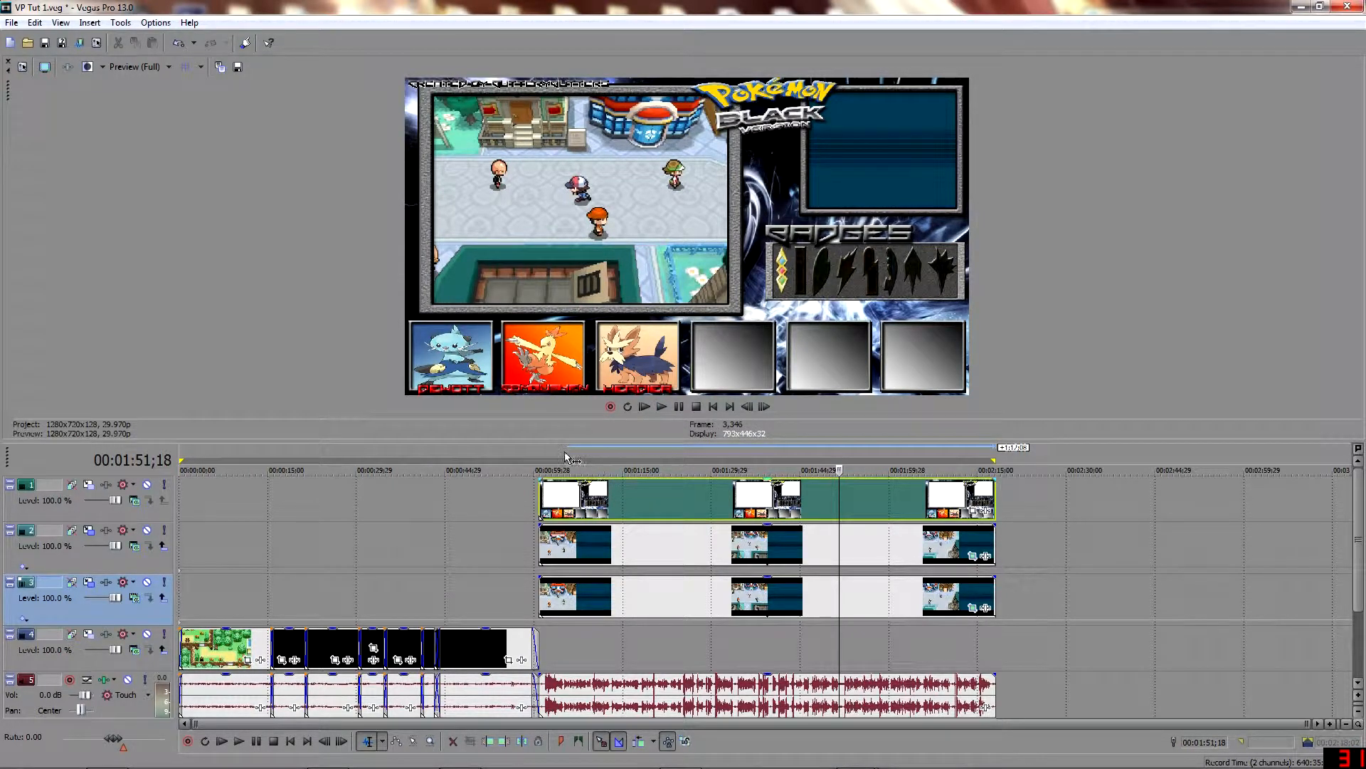
Play the framed footage from about 00:01:06;26 onward and pause it at 00:01:30;09.
{"action": "left_click", "coordinate": [575, 458]}
{"action": "scroll", "coordinate": [684, 488], "scroll_direction": "up", "scroll_amount": 5}
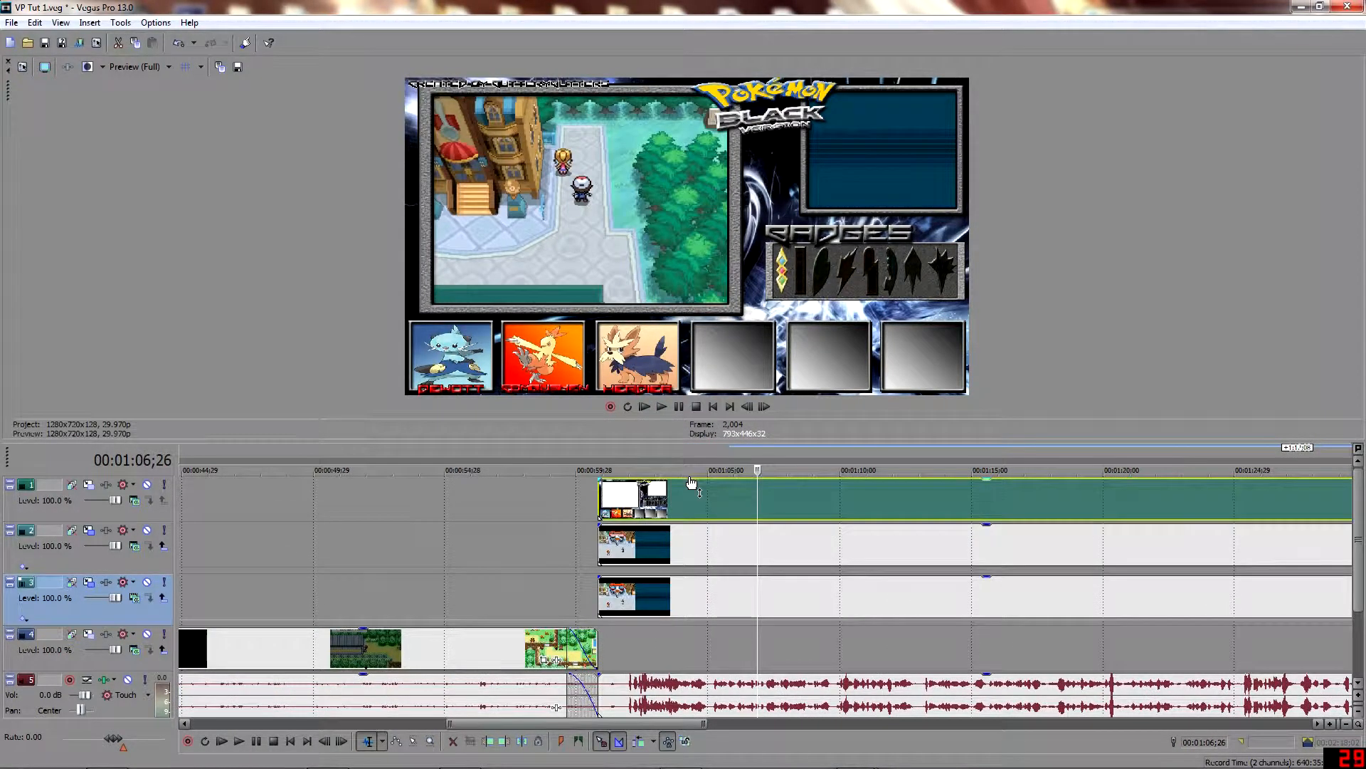
{"action": "scroll", "coordinate": [685, 488], "scroll_direction": "down", "scroll_amount": 4}
{"action": "left_click", "coordinate": [662, 407]}
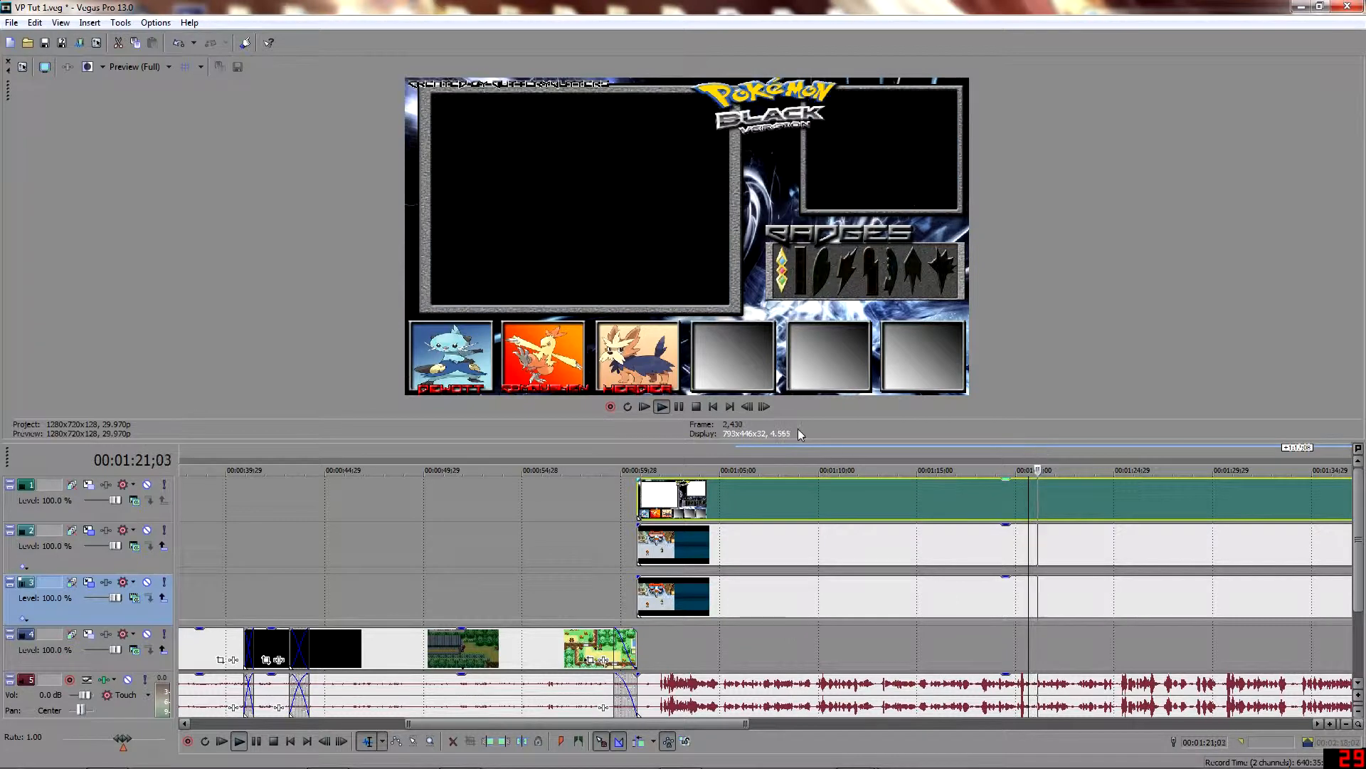
{"action": "scroll", "coordinate": [861, 469], "scroll_direction": "down", "scroll_amount": 2}
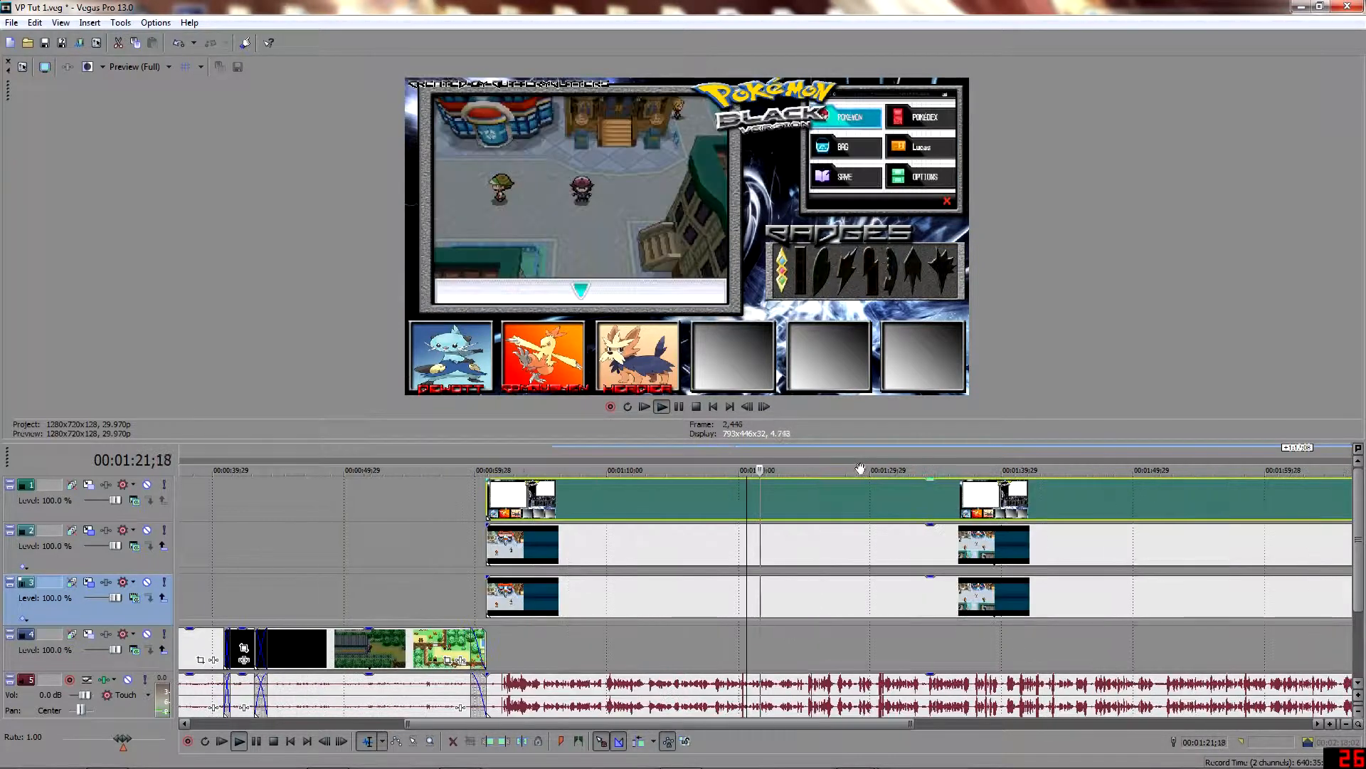
{"action": "left_click", "coordinate": [683, 410]}
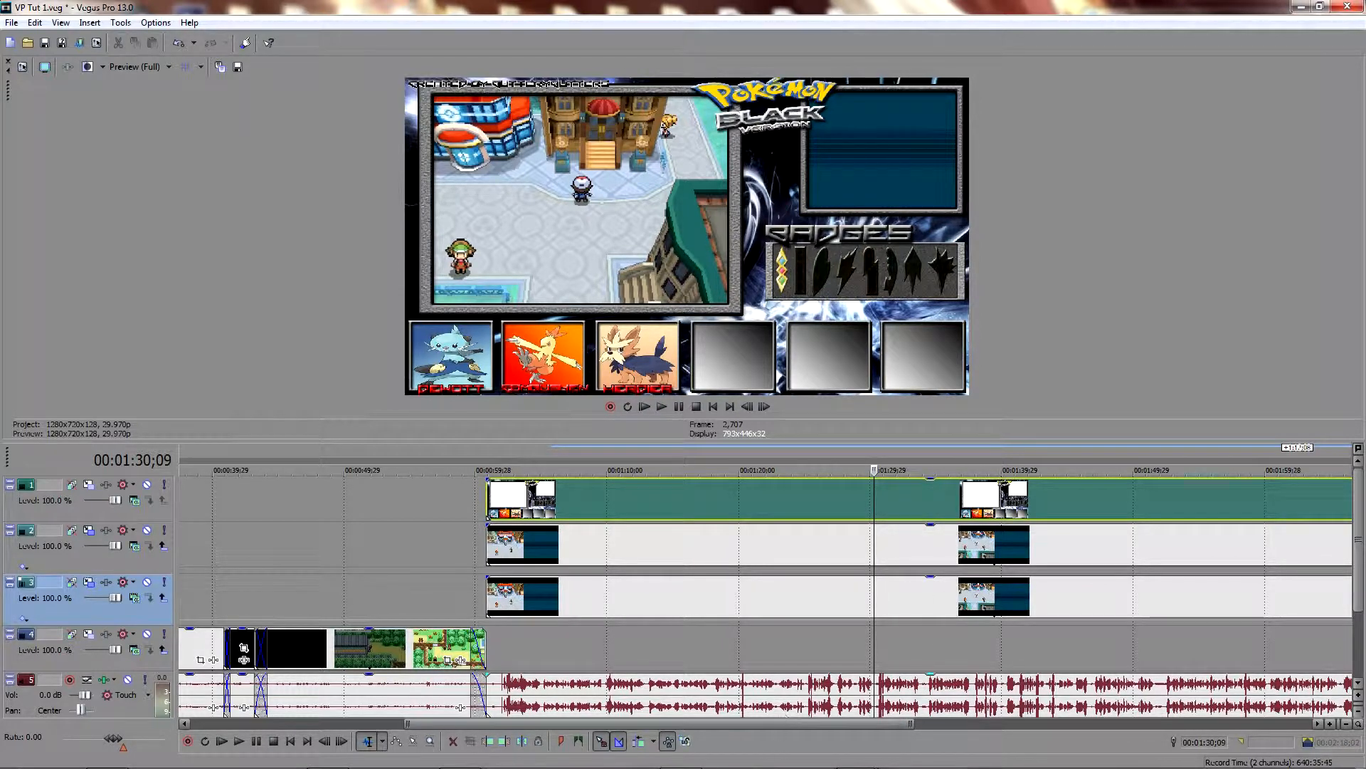
Split the framed layout, gameplay and audio events on all tracks at 00:01:30;09.
{"action": "mouse_move", "coordinate": [633, 766]}
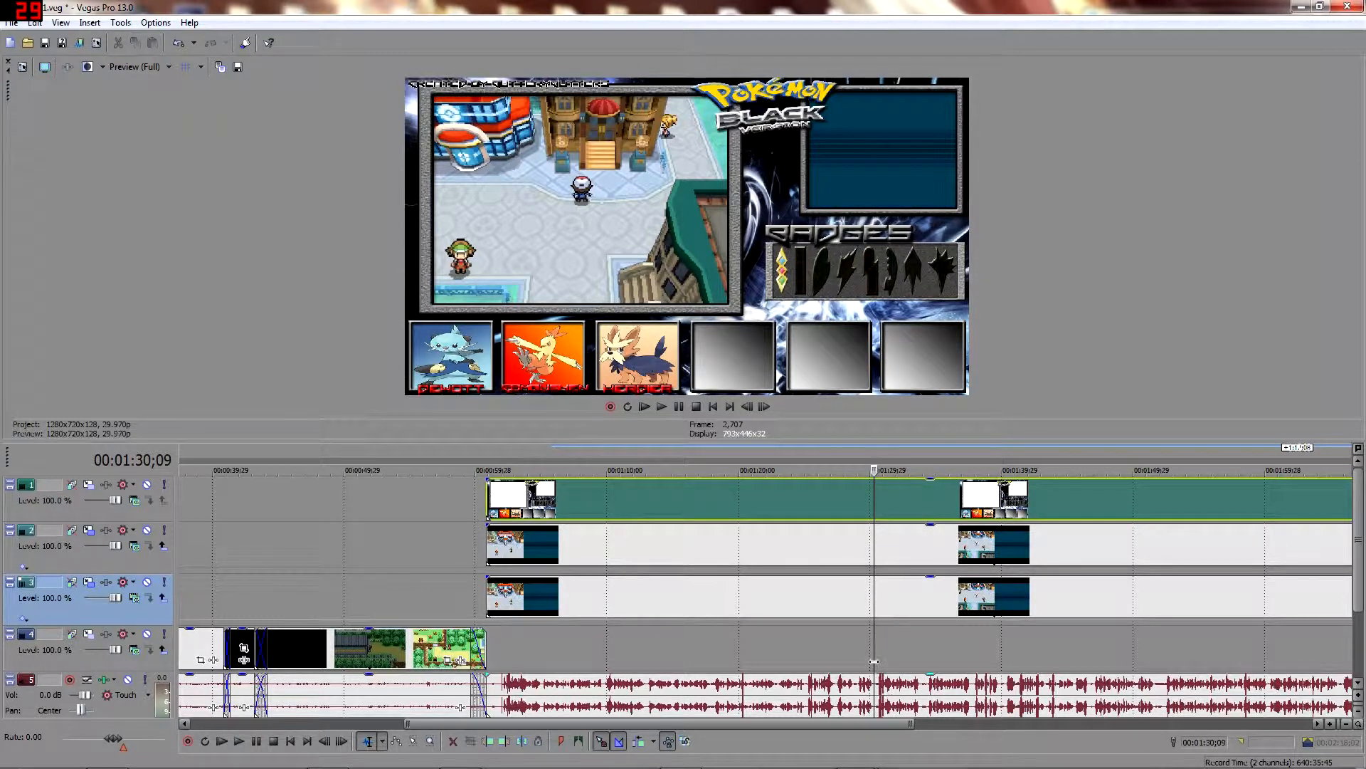
{"action": "key", "text": "ctrl+a"}
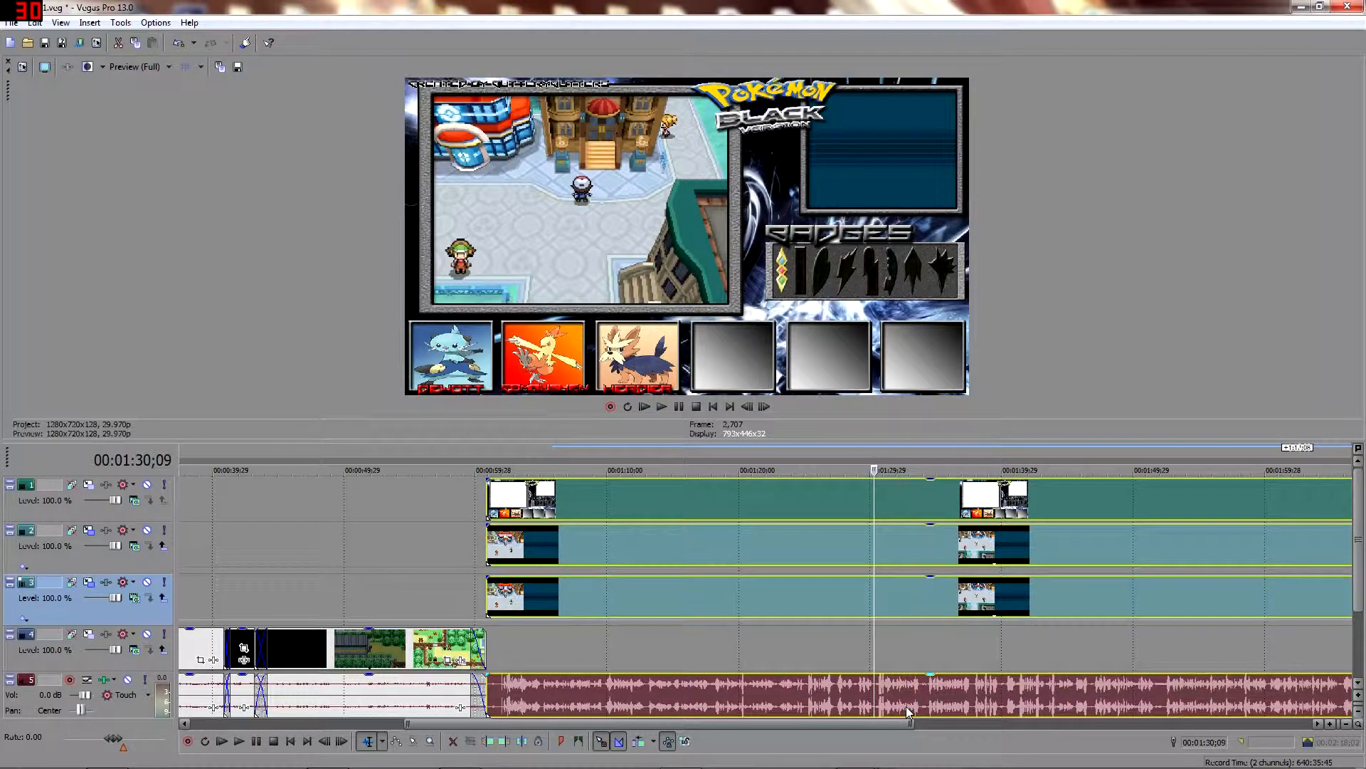
{"action": "key", "text": "s"}
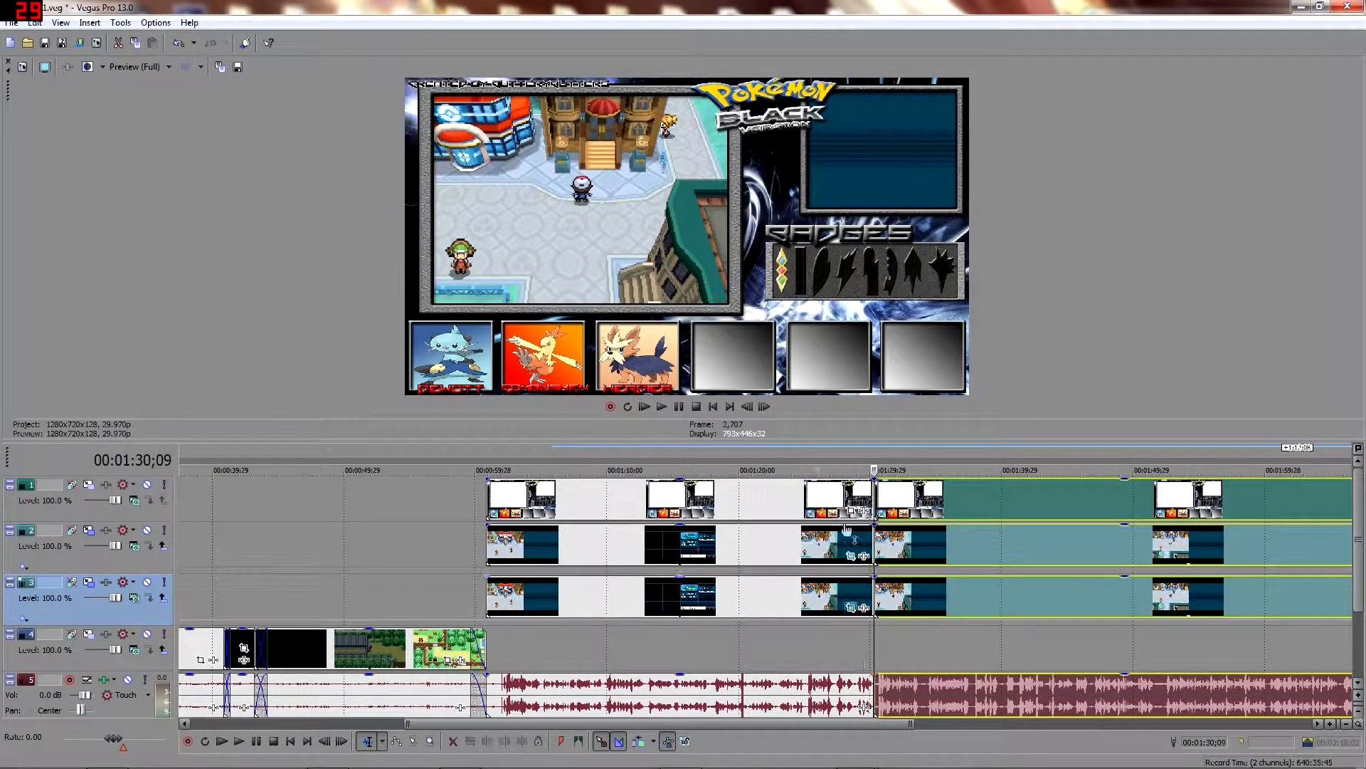
Play on through the framed footage and split all its tracks at 00:01:34;00 and at 00:01:39;29.
{"action": "left_click", "coordinate": [662, 406]}
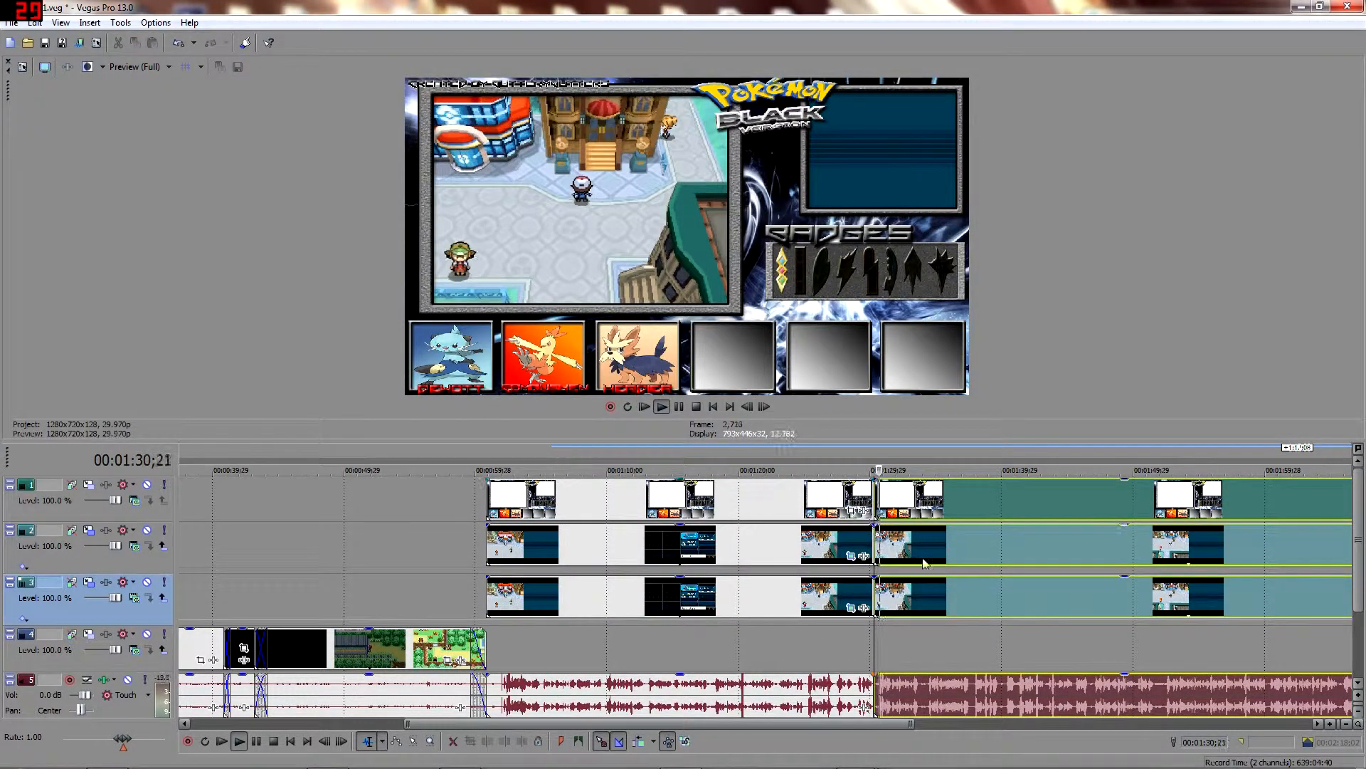
{"action": "scroll", "coordinate": [968, 592], "scroll_direction": "up", "scroll_amount": 5}
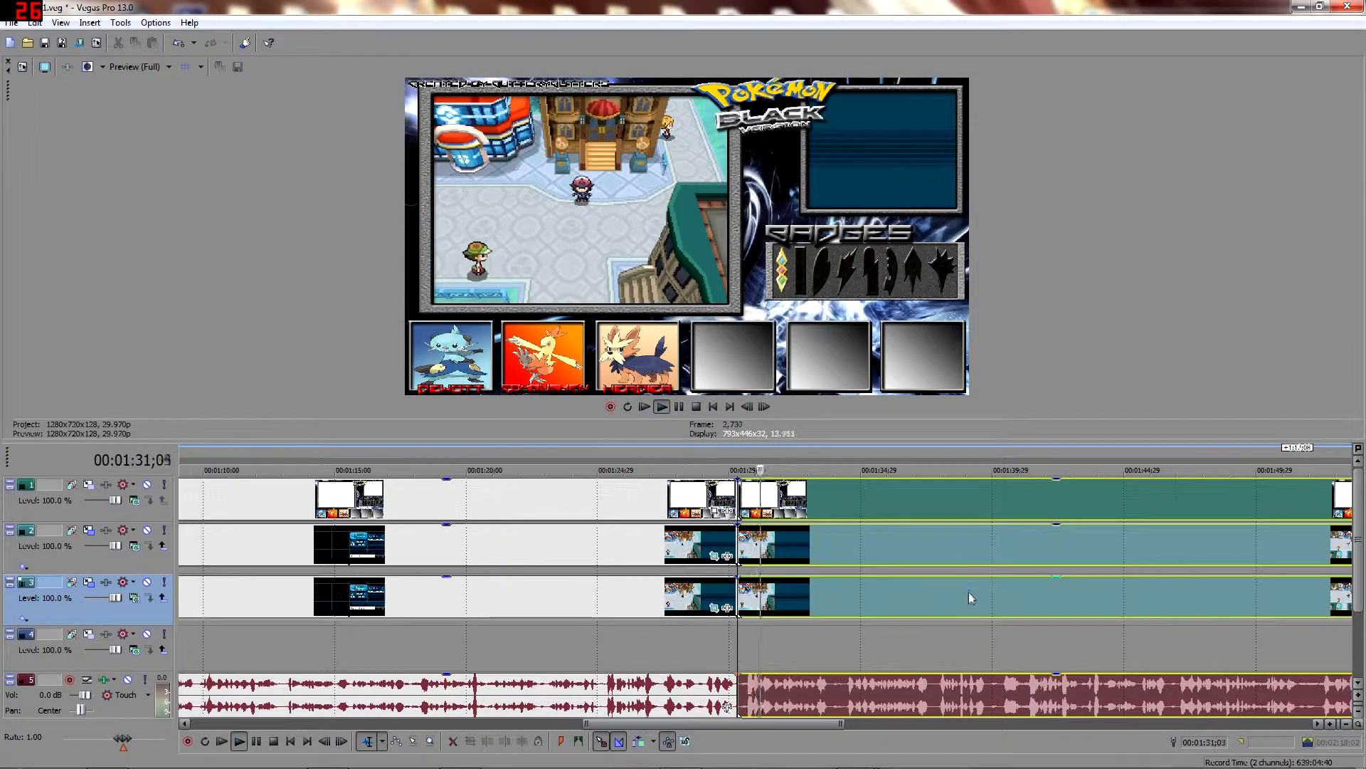
{"action": "left_click", "coordinate": [678, 407]}
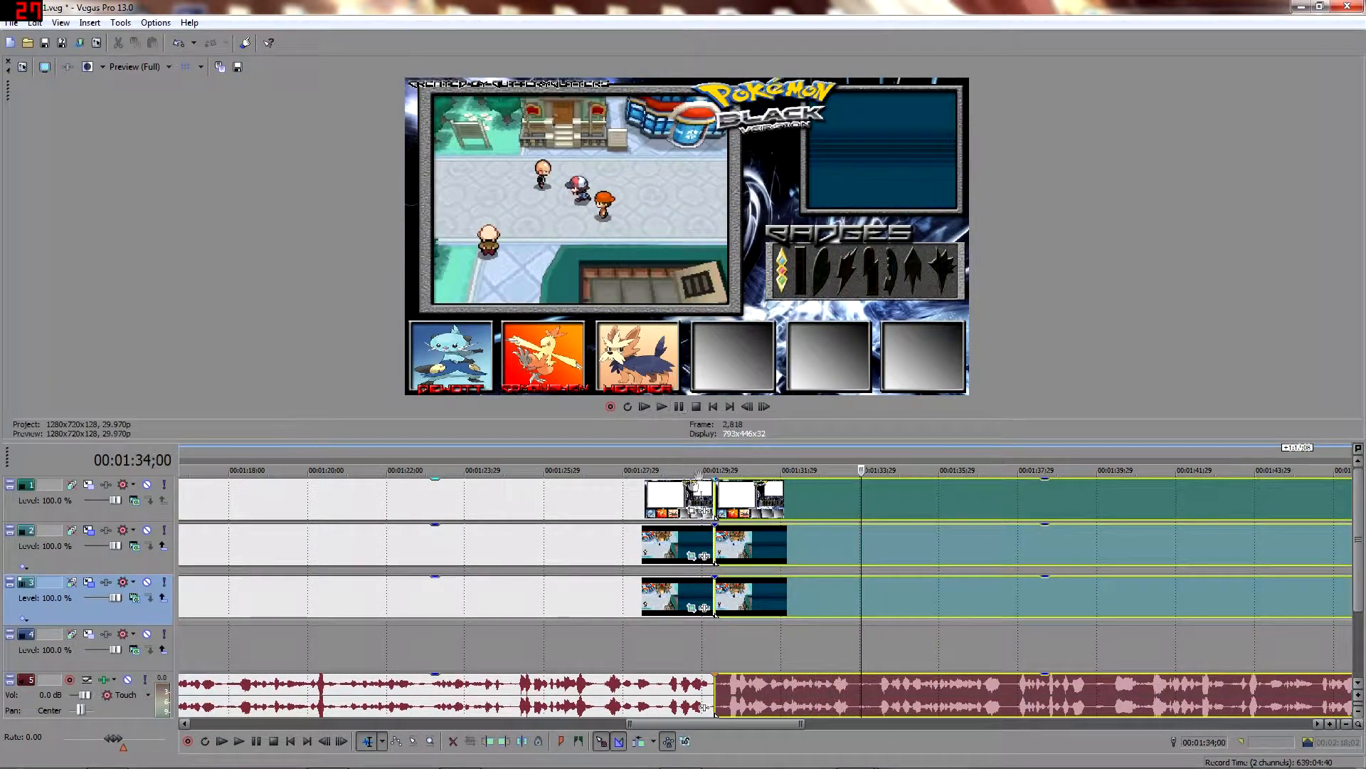
{"action": "key", "text": "s"}
{"action": "left_click", "coordinate": [662, 406]}
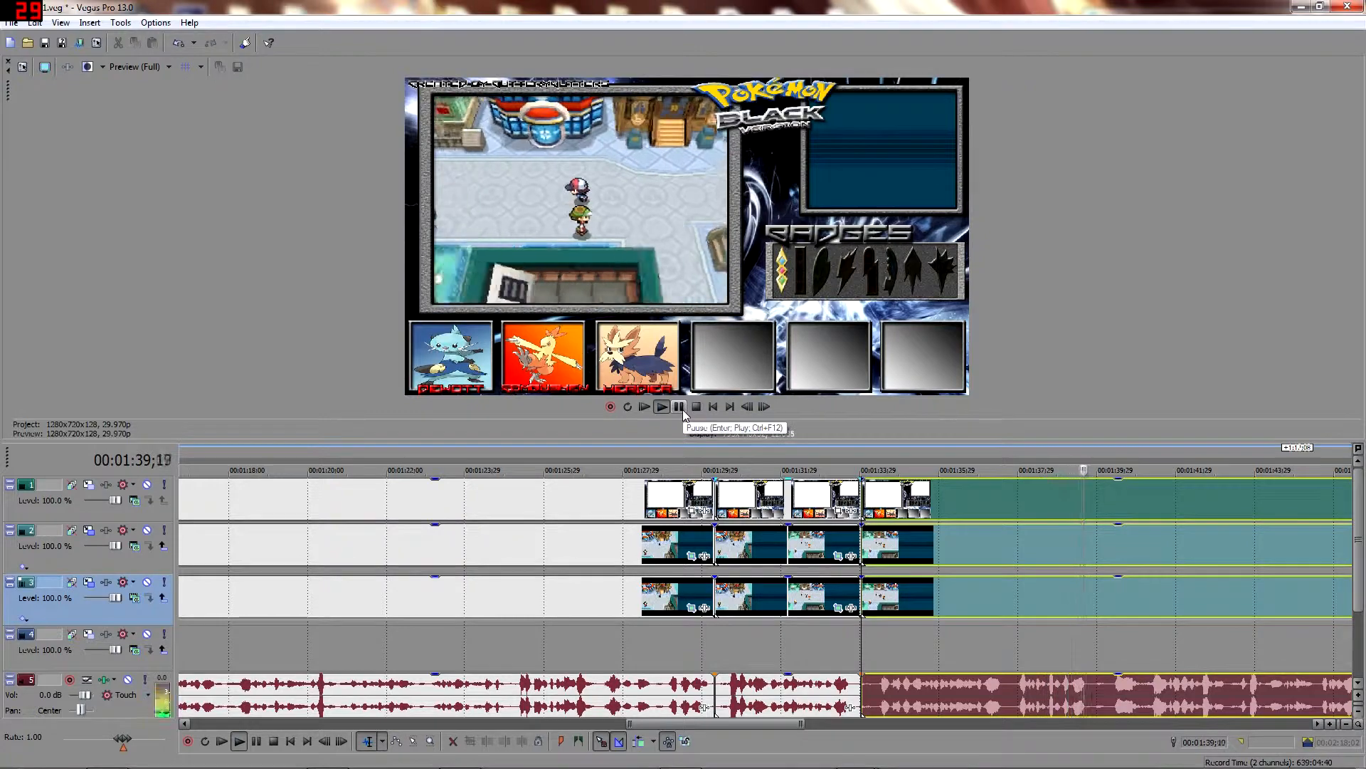
{"action": "left_click", "coordinate": [680, 408]}
{"action": "key", "text": "s"}
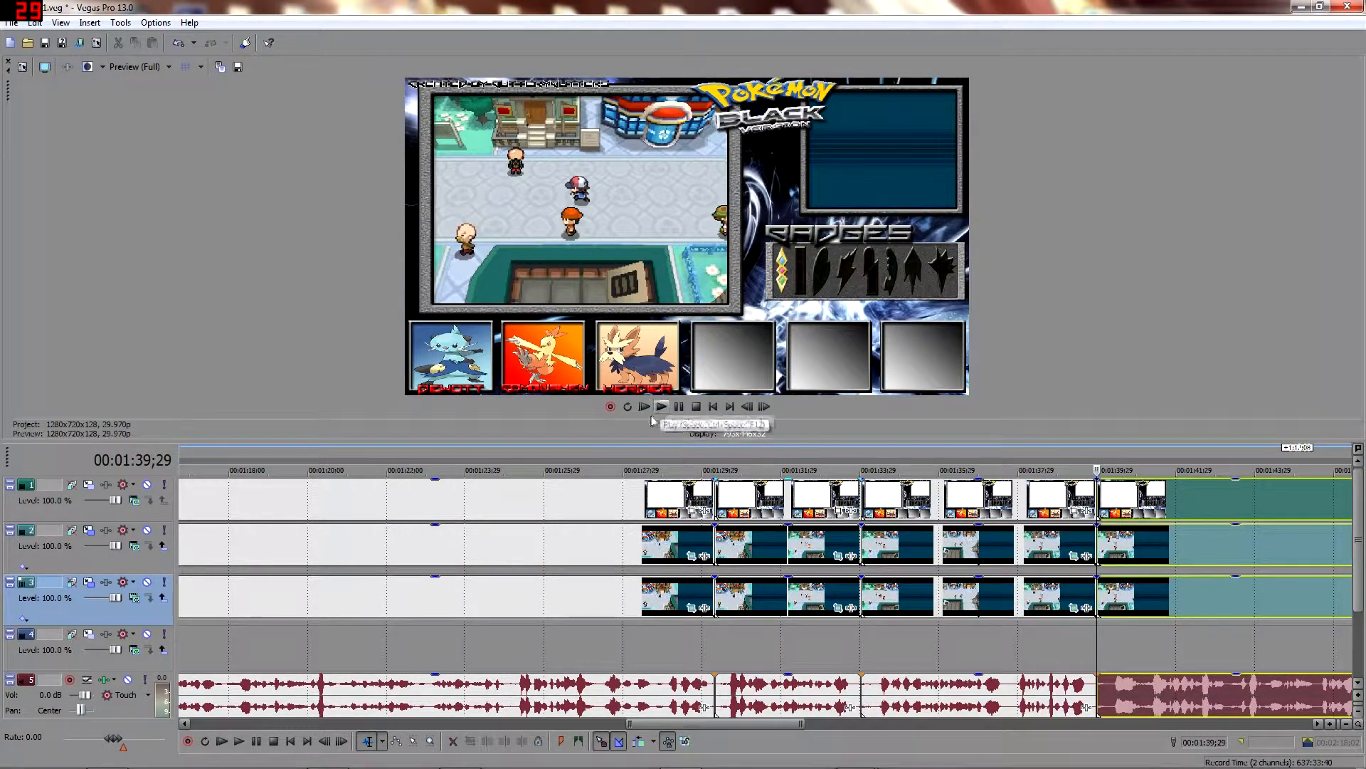
Continue playback and split all tracks of the framed footage at 00:01:46;22 and shortly after 00:01:51;19.
{"action": "left_click", "coordinate": [668, 407]}
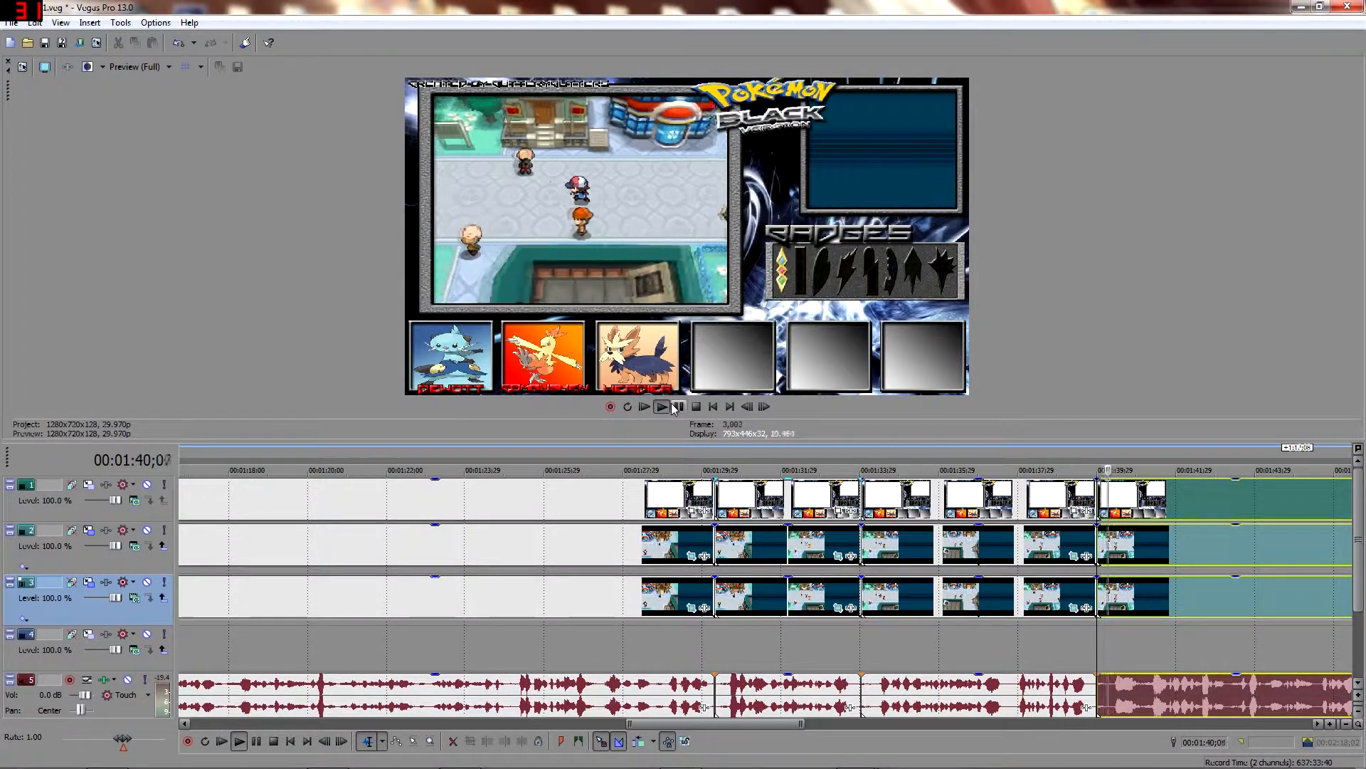
{"action": "scroll", "coordinate": [627, 456], "scroll_direction": "down", "scroll_amount": 2}
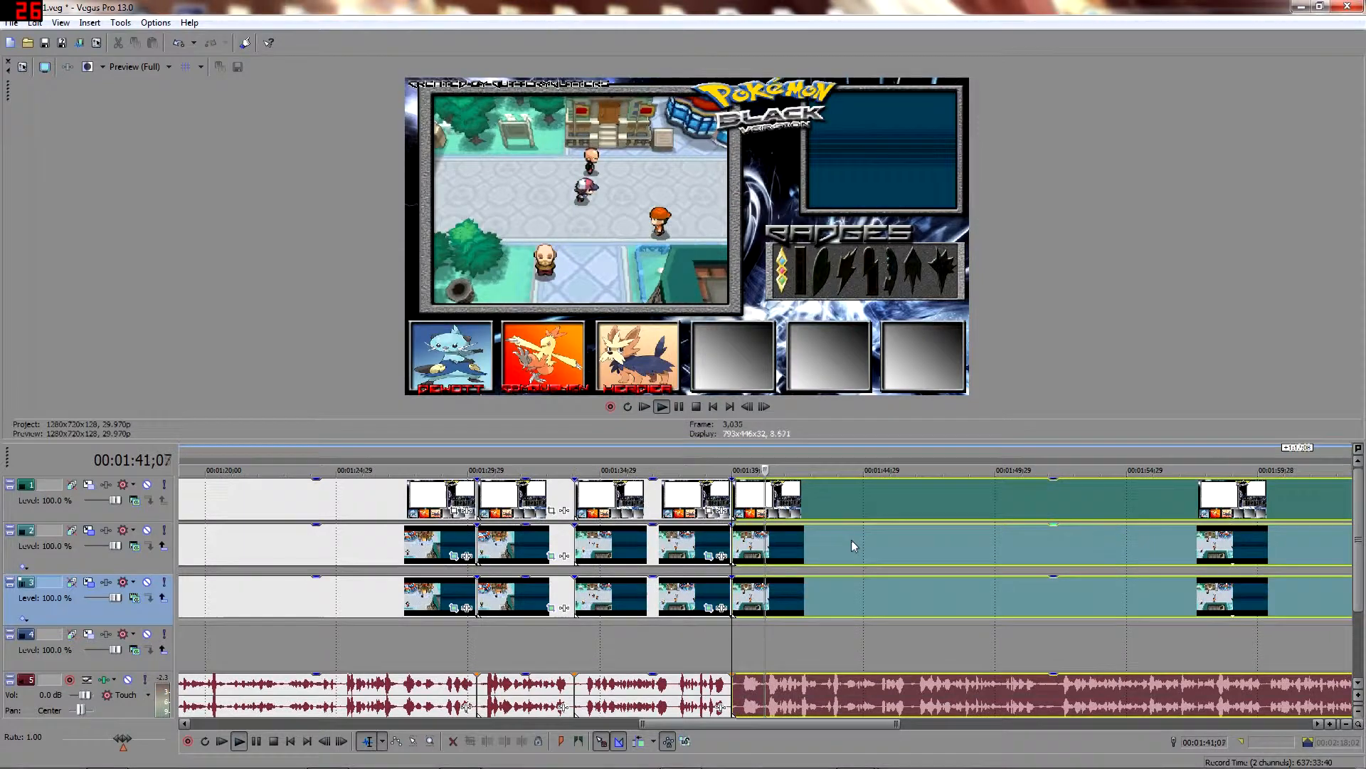
{"action": "left_click", "coordinate": [678, 408]}
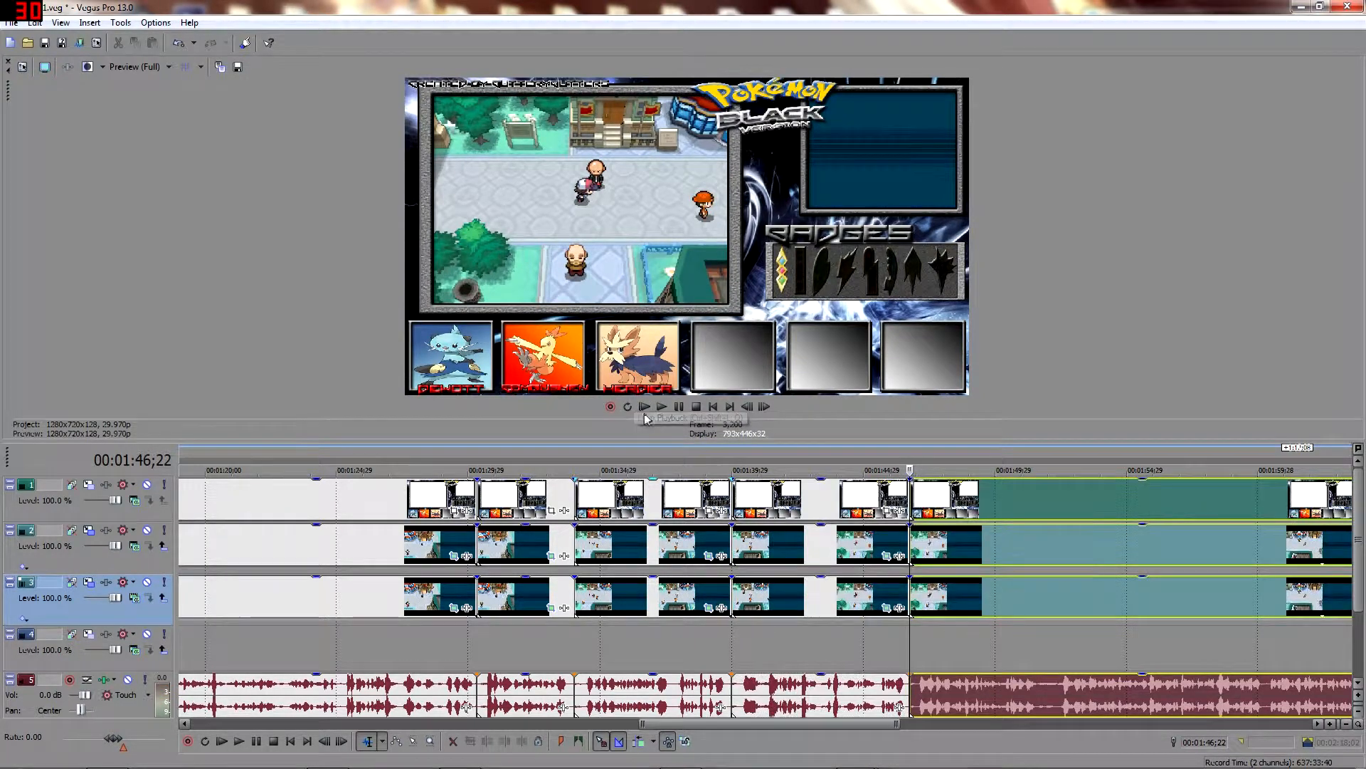
{"action": "left_click", "coordinate": [662, 407]}
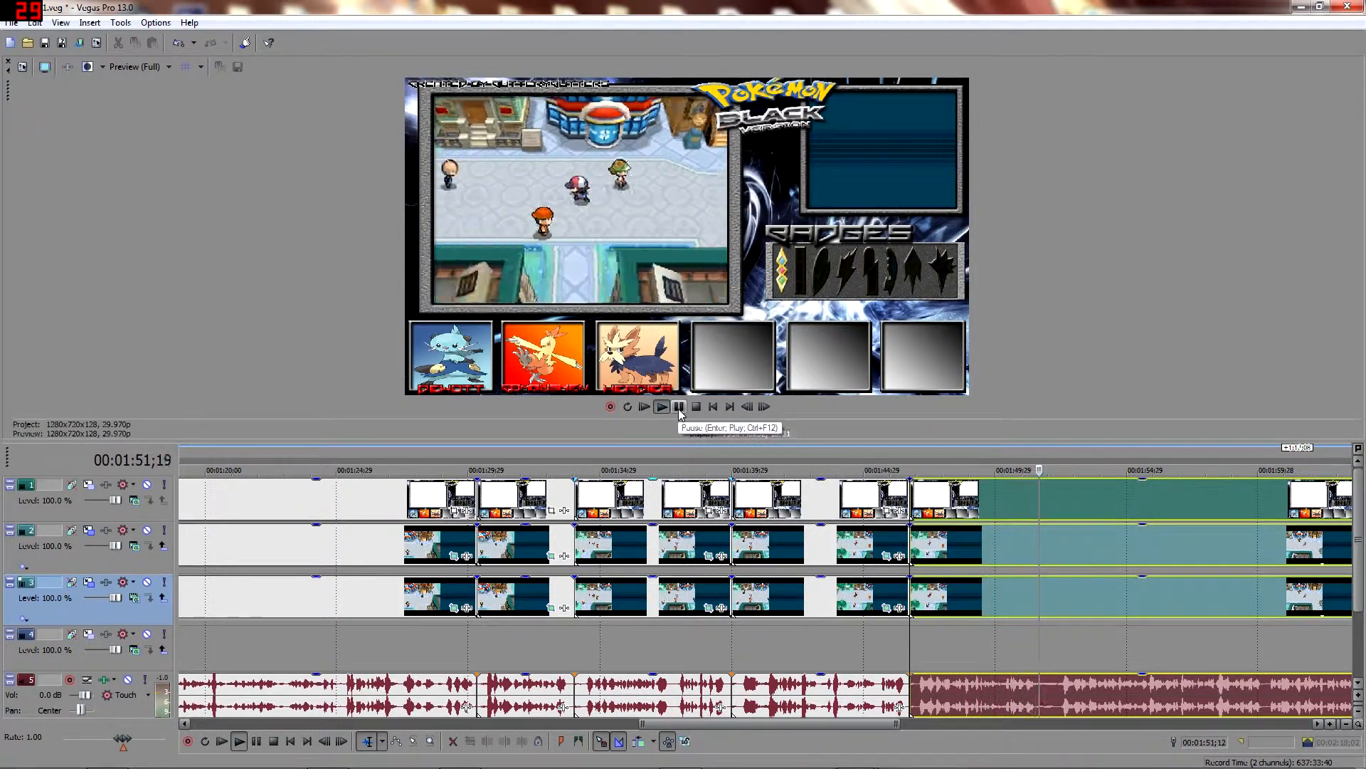
{"action": "left_click", "coordinate": [680, 407]}
{"action": "left_click", "coordinate": [661, 407]}
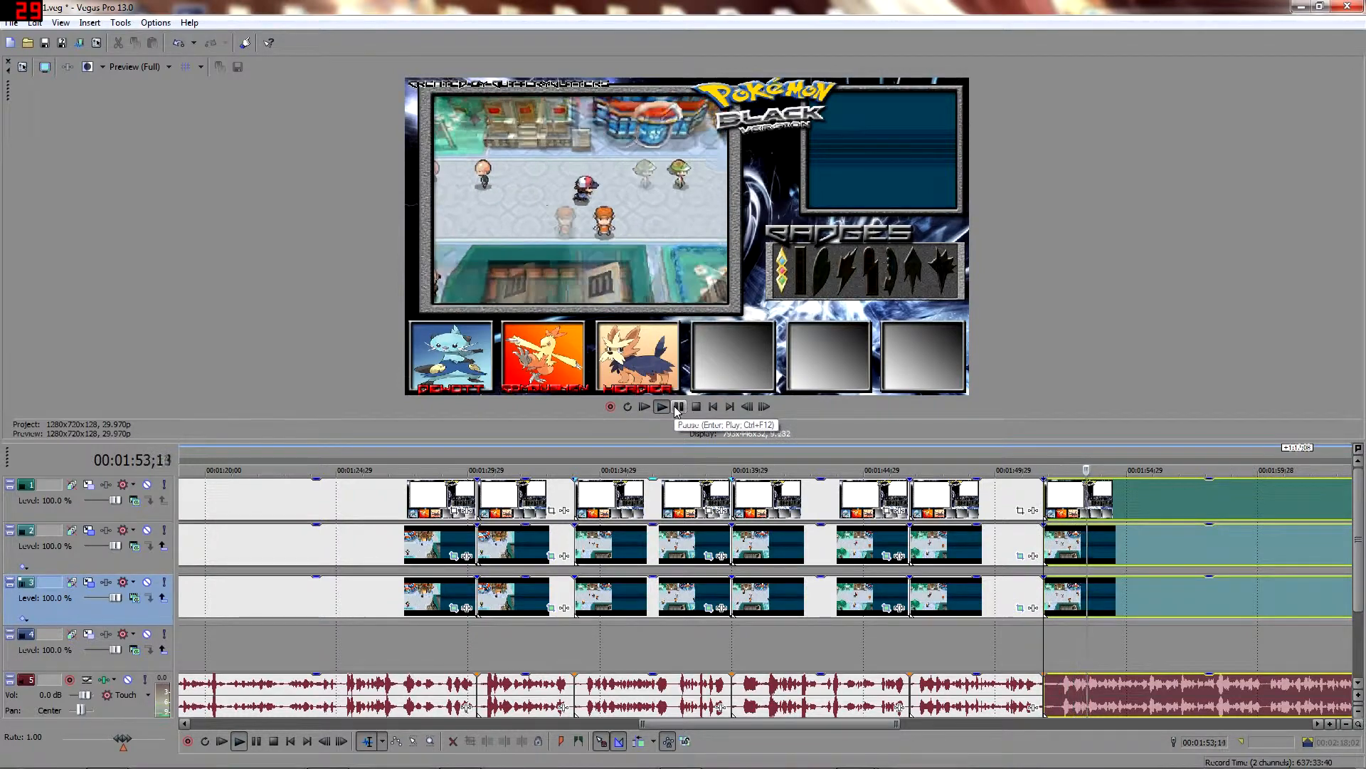
{"action": "left_click", "coordinate": [677, 409]}
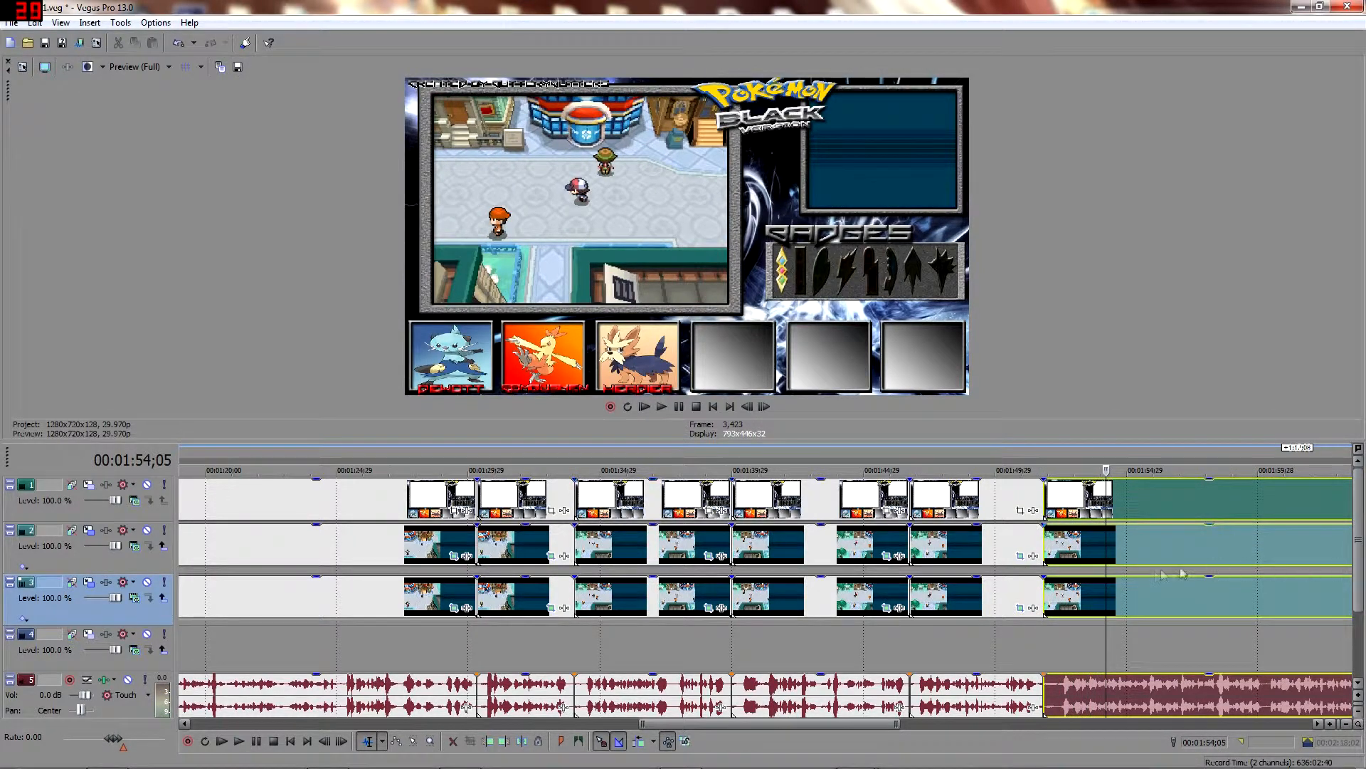
Move the last two framed segments later on all tracks, starting at about 00:02:27 and 00:02:16, to leave gaps between them.
{"action": "scroll", "coordinate": [971, 573], "scroll_direction": "down", "scroll_amount": 5}
{"action": "left_click_drag", "start_coordinate": [861, 500], "coordinate": [1212, 506]}
{"action": "left_click", "coordinate": [700, 491]}
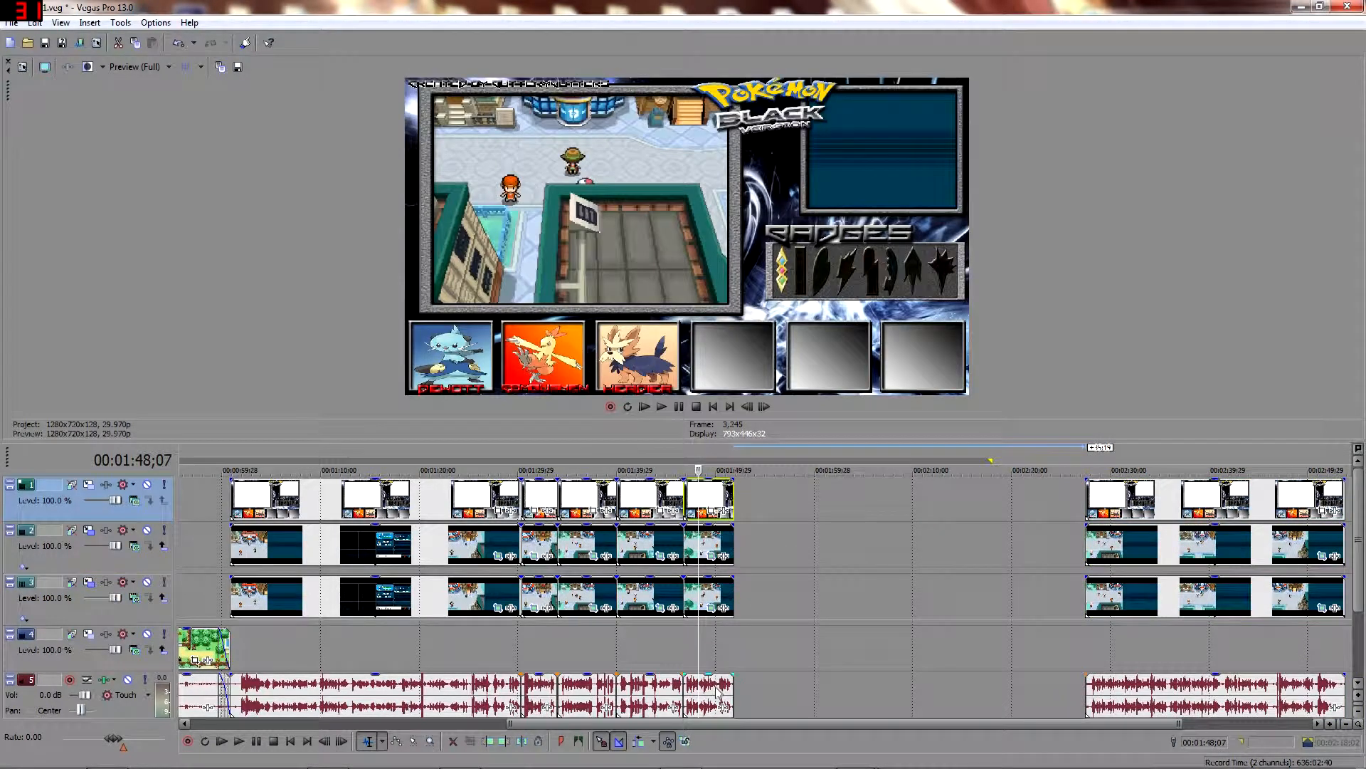
{"action": "left_click_drag", "start_coordinate": [718, 496], "coordinate": [1009, 498]}
Move the segments split at 00:01:39;29 and 00:01:34;00 later on all tracks, to about 00:02:00 and 00:01:47.
{"action": "left_click", "coordinate": [631, 498]}
{"action": "left_click", "coordinate": [654, 690], "text": "shift"}
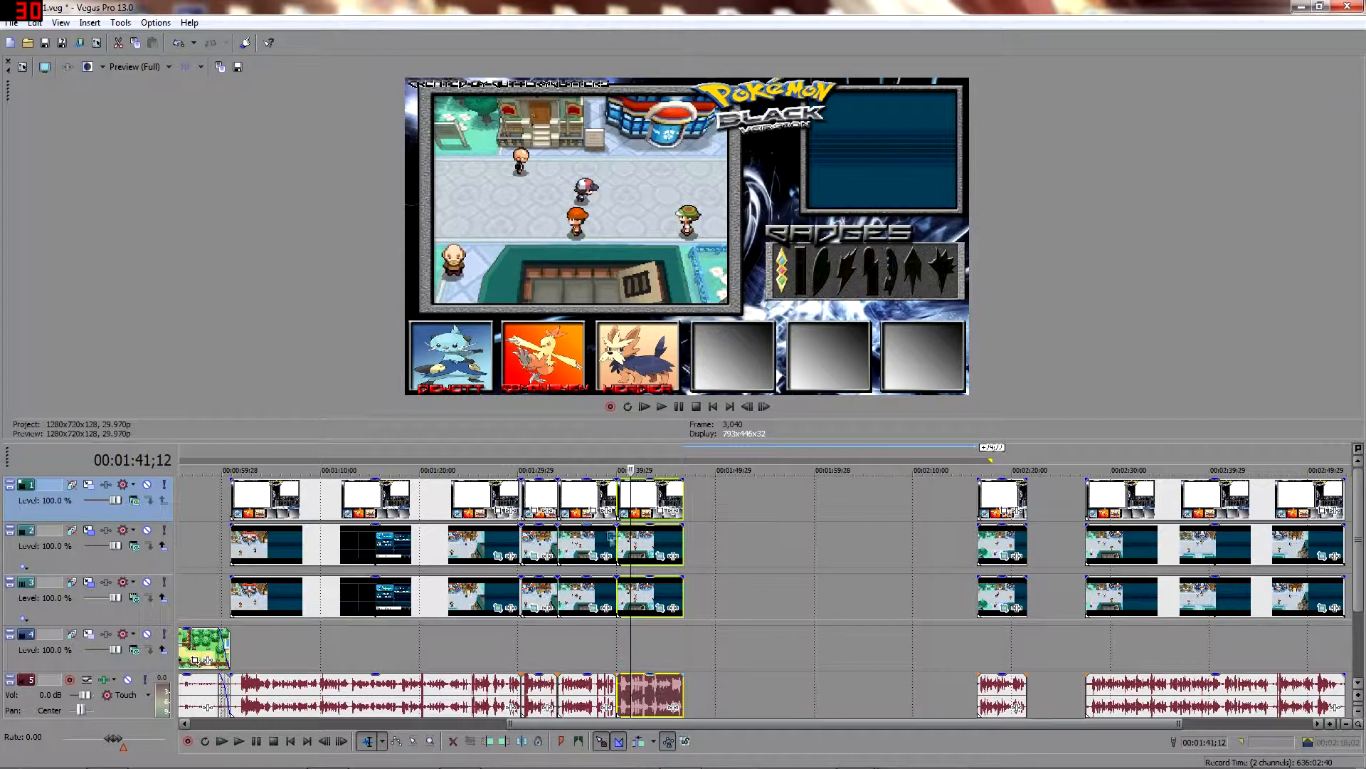
{"action": "left_click_drag", "start_coordinate": [658, 504], "coordinate": [815, 491]}
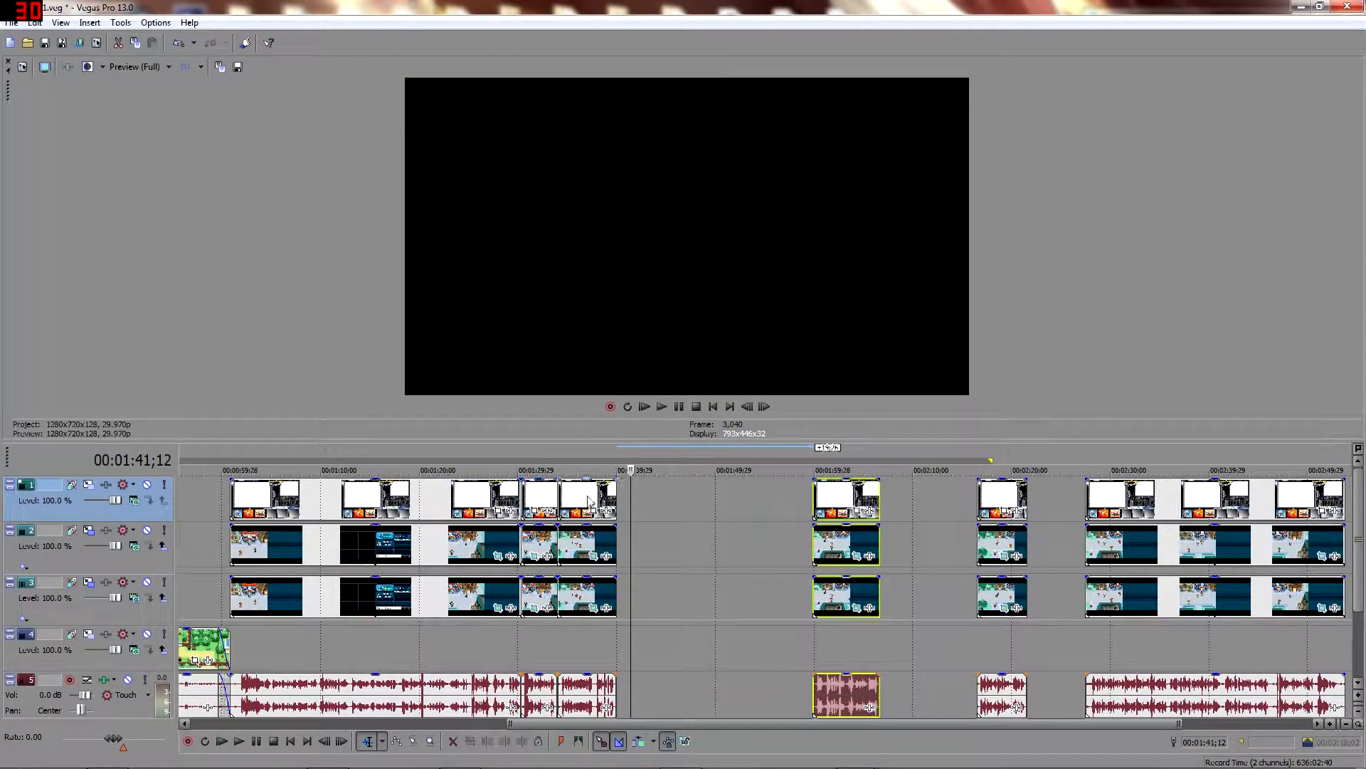
{"action": "left_click", "coordinate": [588, 500]}
{"action": "left_click_drag", "start_coordinate": [658, 499], "coordinate": [721, 499]}
Move the short segment split at 00:01:30;09 later on all tracks, starting at about 00:01:35.
{"action": "left_click", "coordinate": [526, 498]}
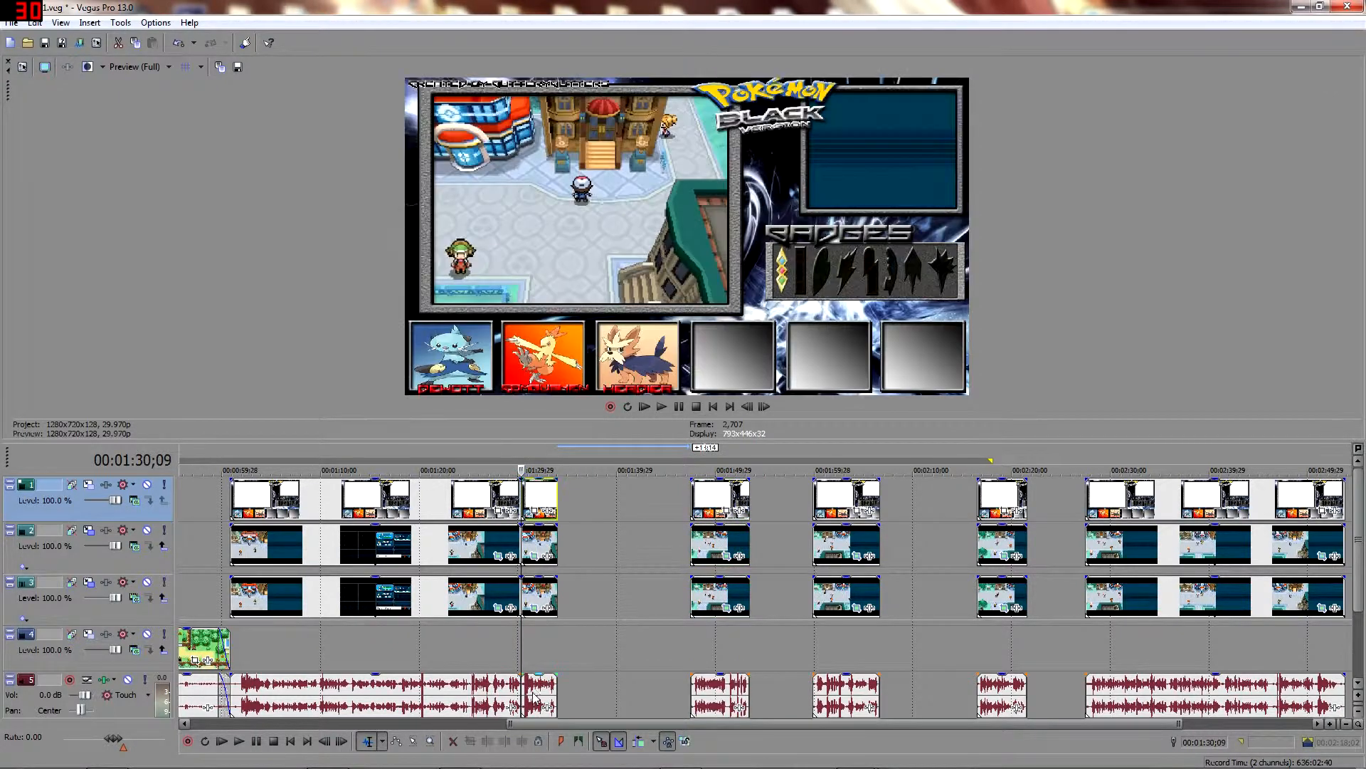
{"action": "left_click", "coordinate": [536, 700]}
{"action": "left_click_drag", "start_coordinate": [528, 497], "coordinate": [576, 496]}
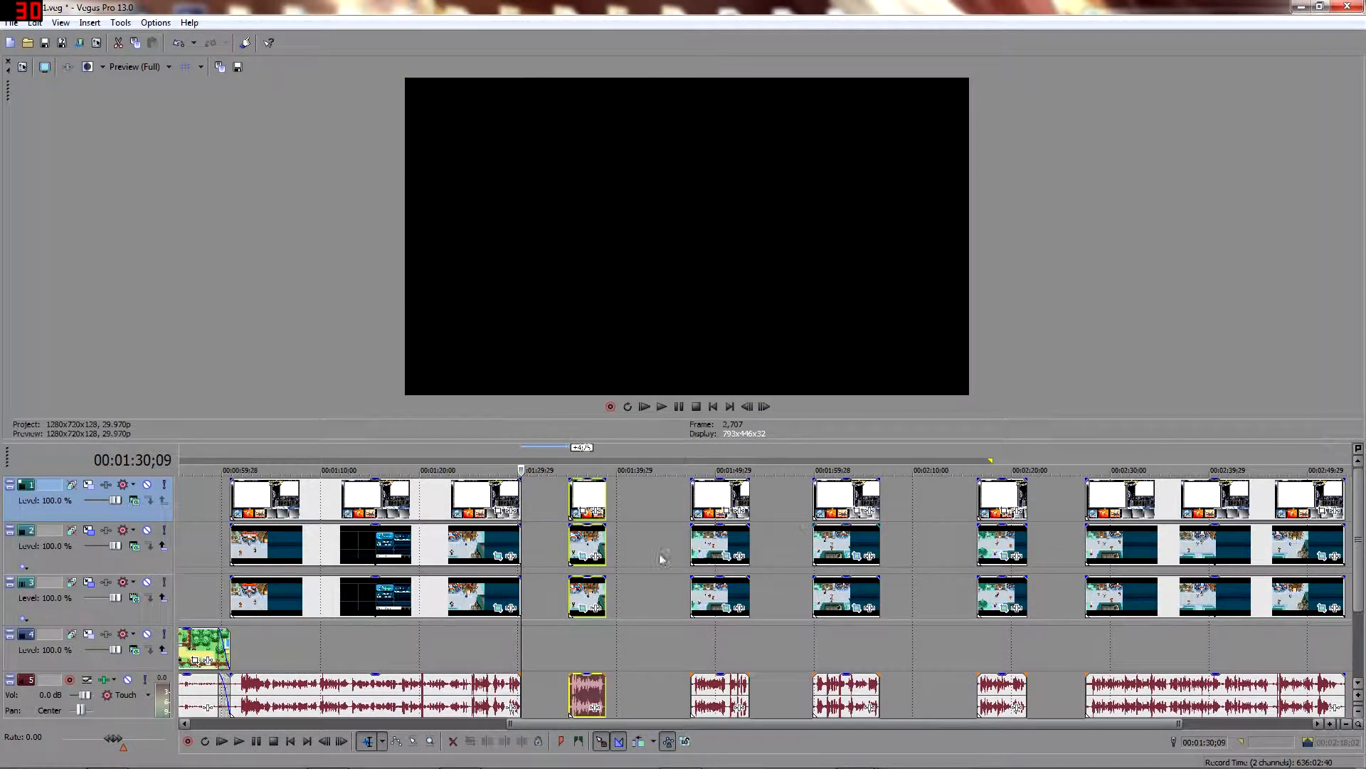
View the video event properties of the short segment on track 2 and close them without changes.
{"action": "left_click", "coordinate": [578, 490]}
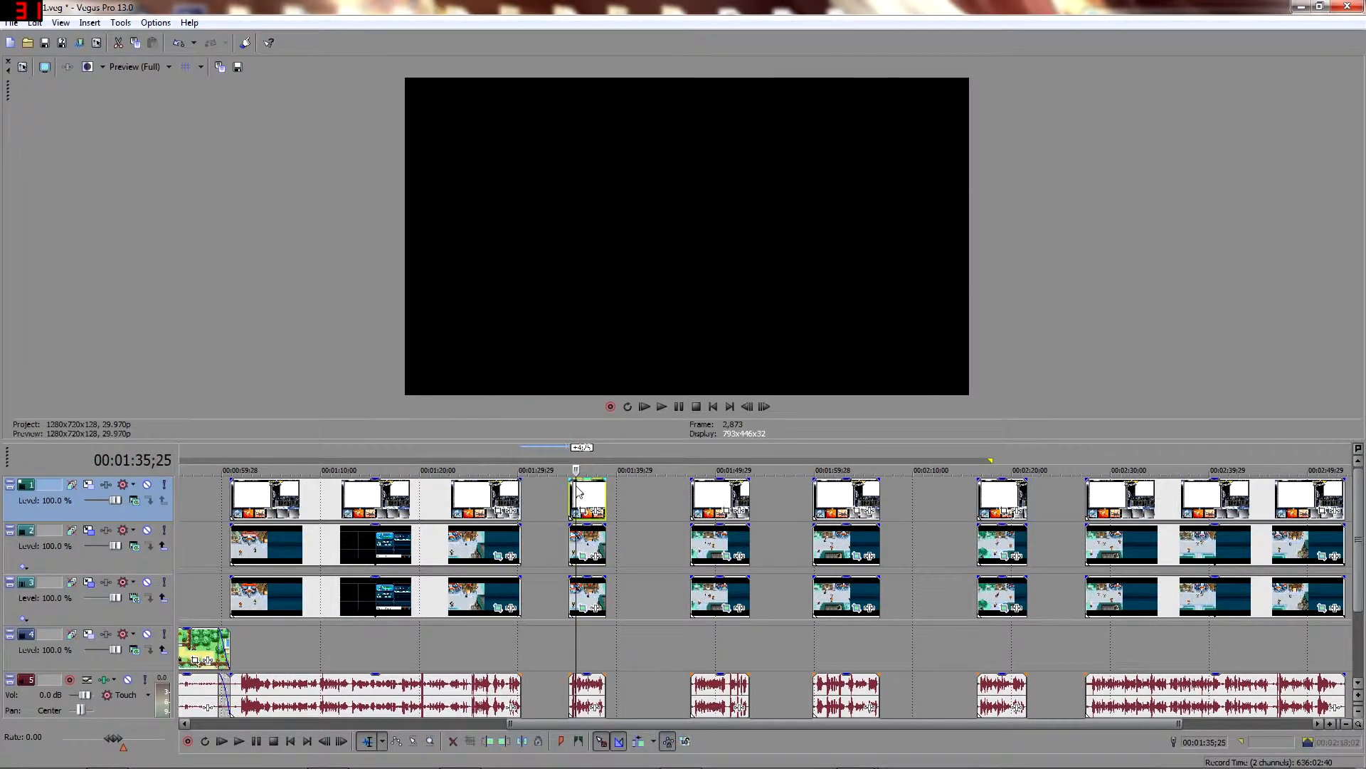
{"action": "key", "text": "Up"}
{"action": "key", "text": "Up"}
{"action": "key", "text": "Up"}
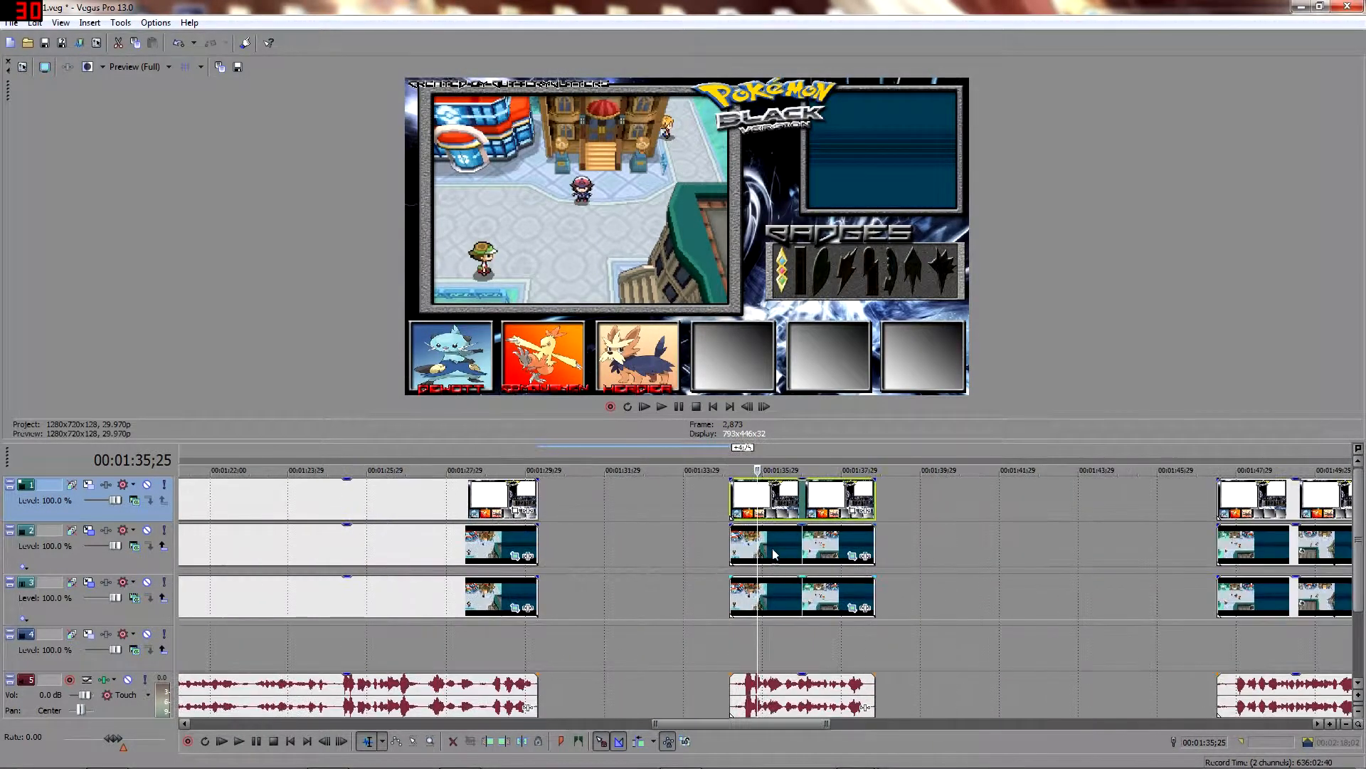
{"action": "left_click", "coordinate": [771, 543]}
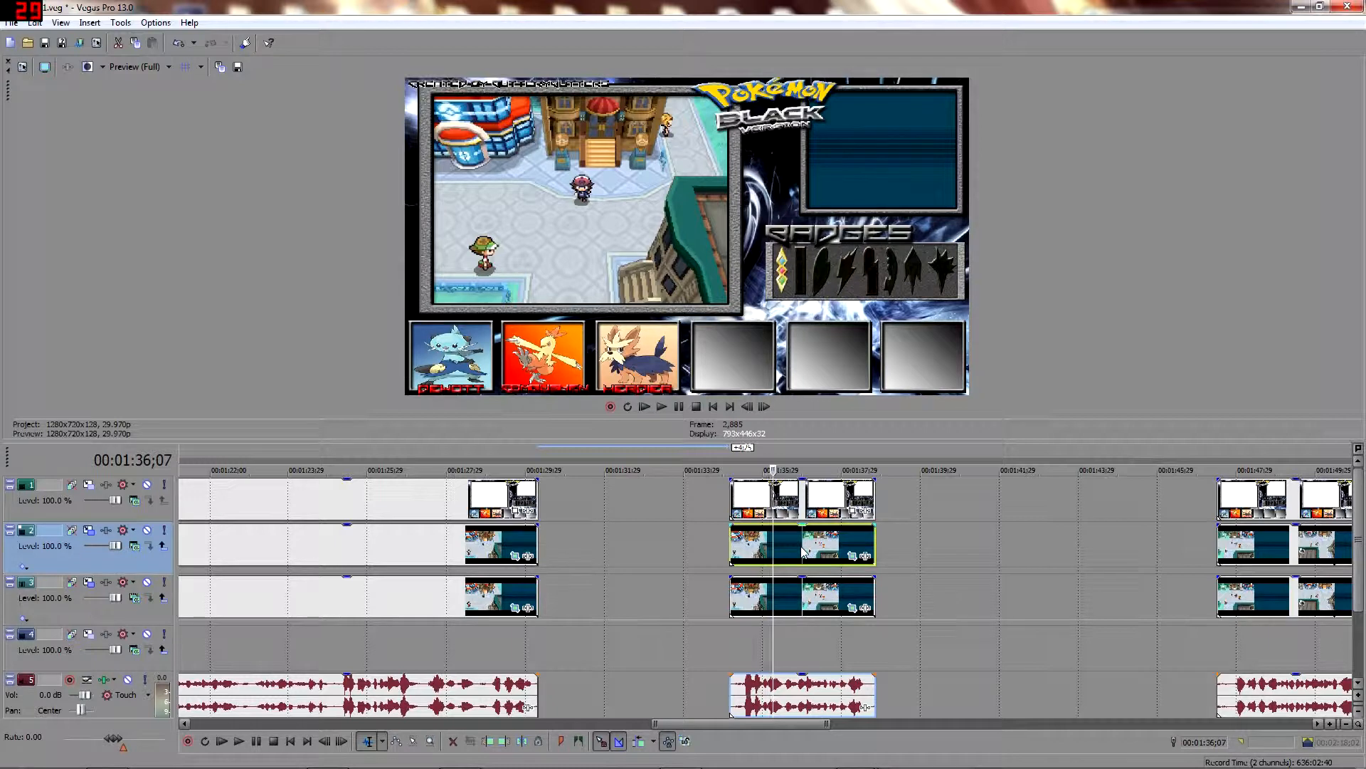
{"action": "right_click", "coordinate": [802, 548]}
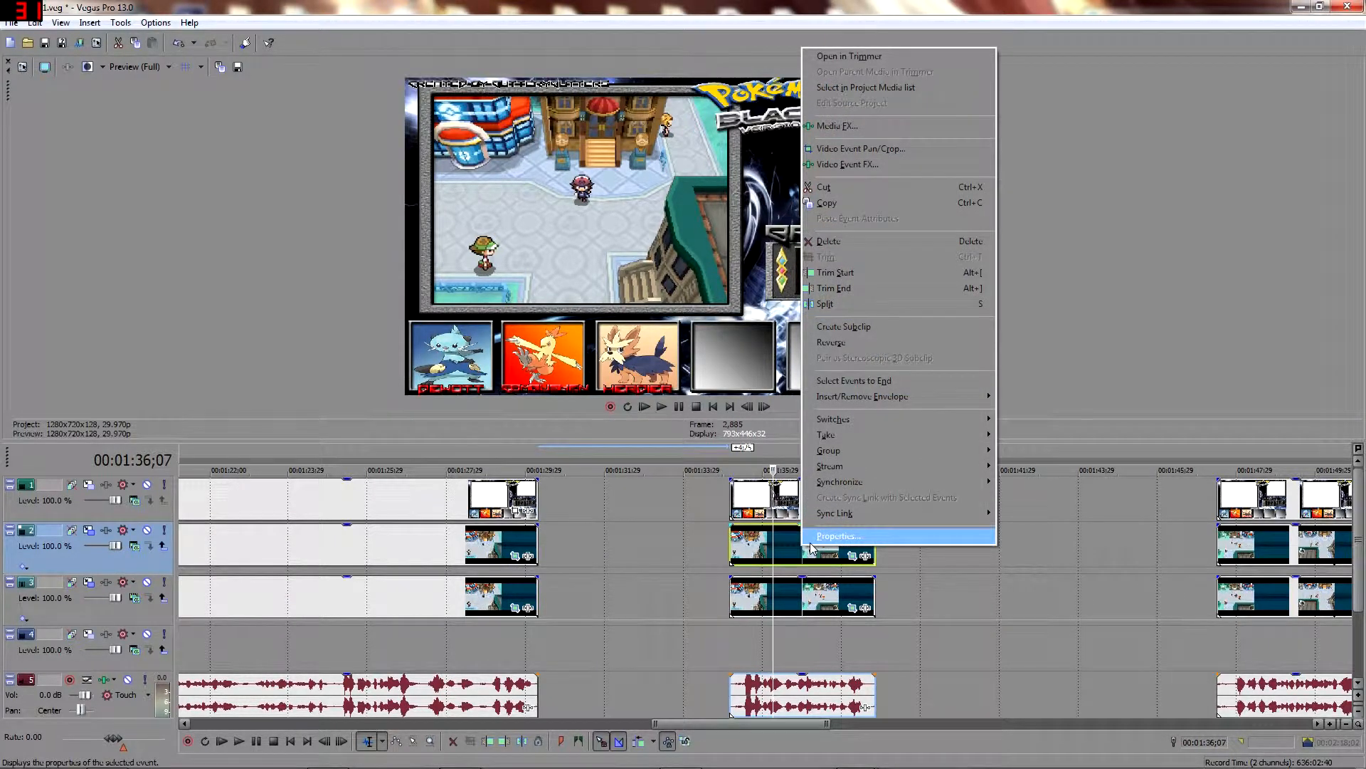
{"action": "left_click", "coordinate": [812, 542]}
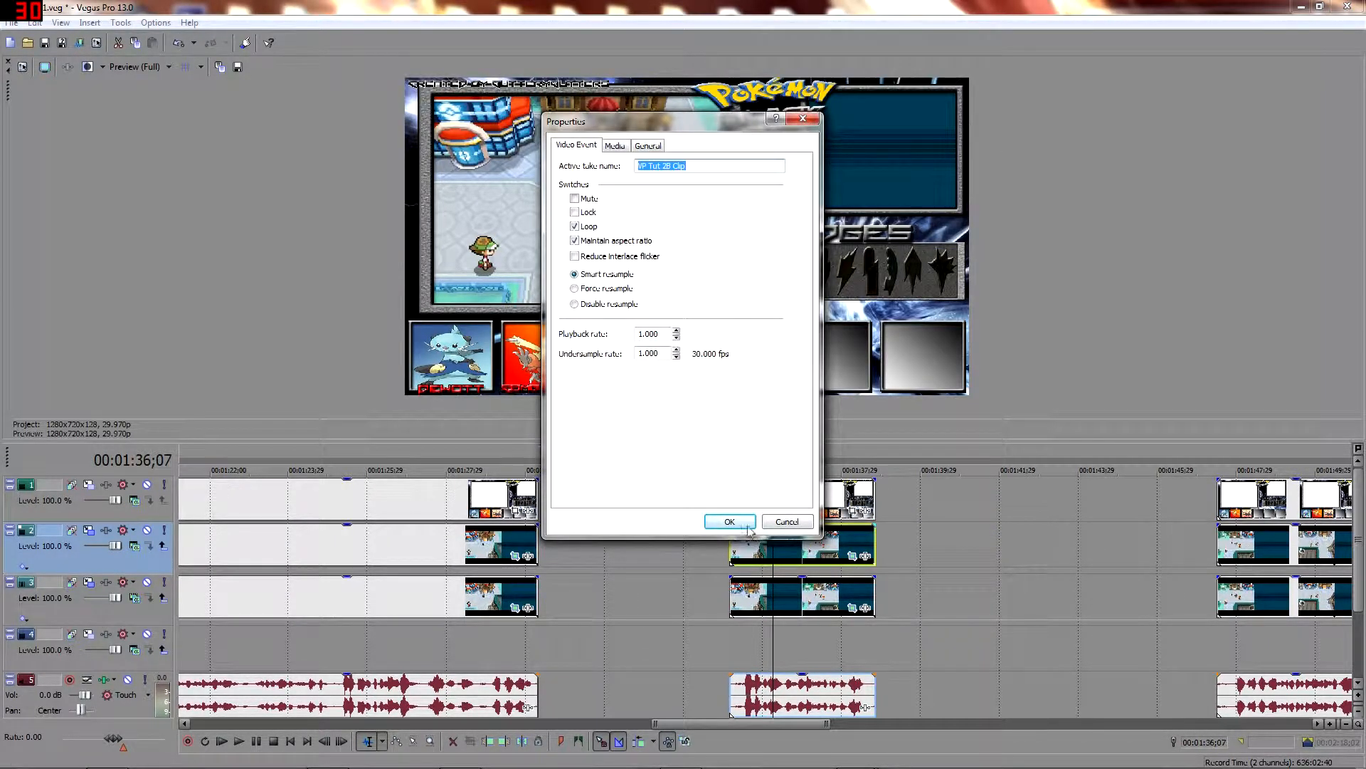
{"action": "left_click", "coordinate": [731, 522]}
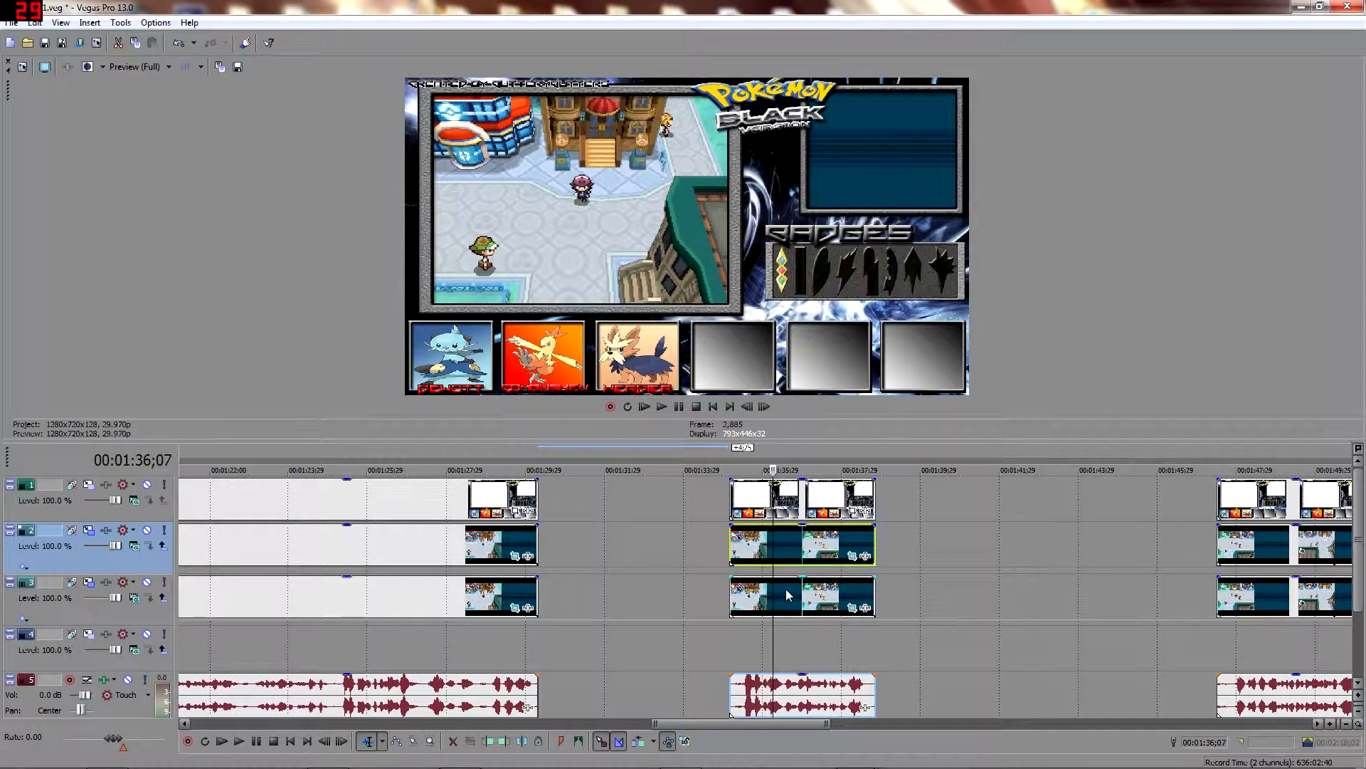
View the audio event properties of the same short segment and cancel without changes.
{"action": "right_click", "coordinate": [804, 694]}
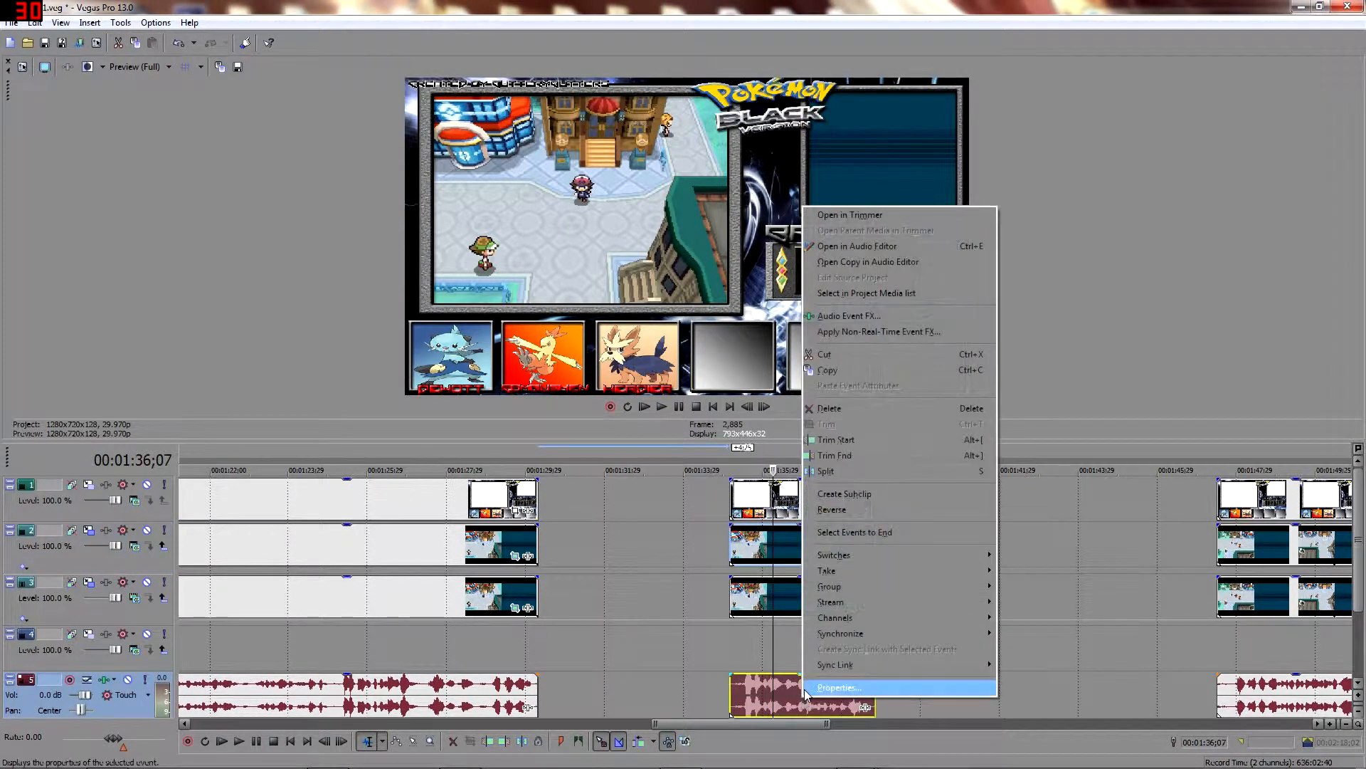
{"action": "left_click", "coordinate": [836, 688]}
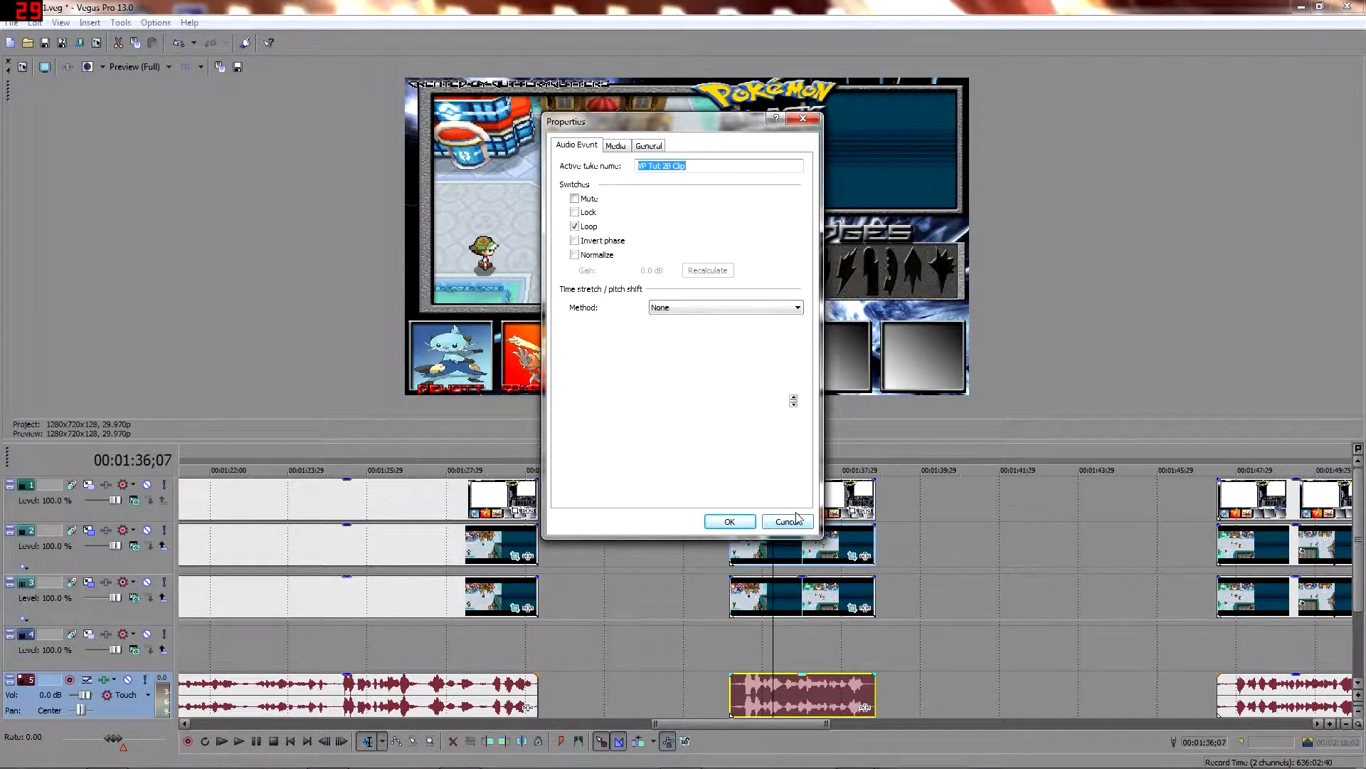
{"action": "left_click", "coordinate": [795, 520]}
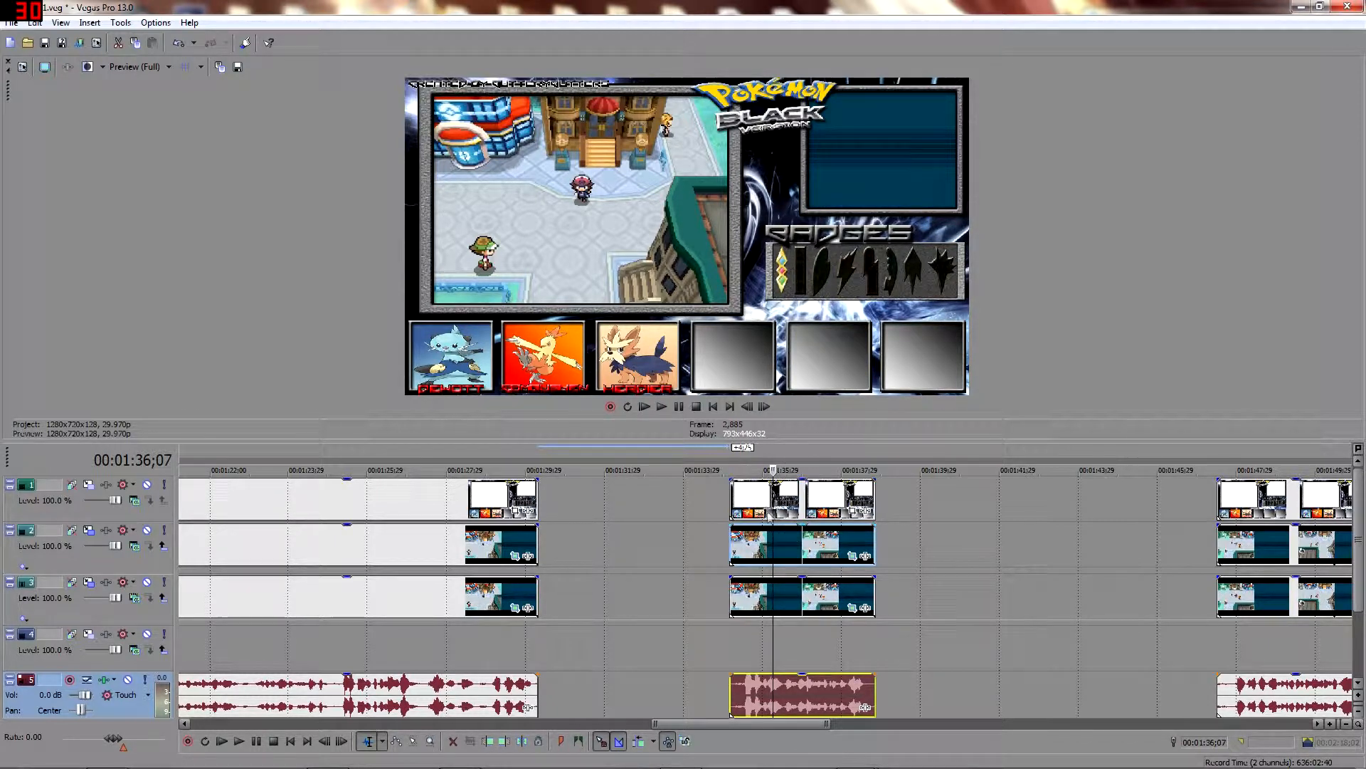
Play back the short segment after 00:01:35 with its events on all tracks selected.
{"action": "left_click", "coordinate": [742, 500]}
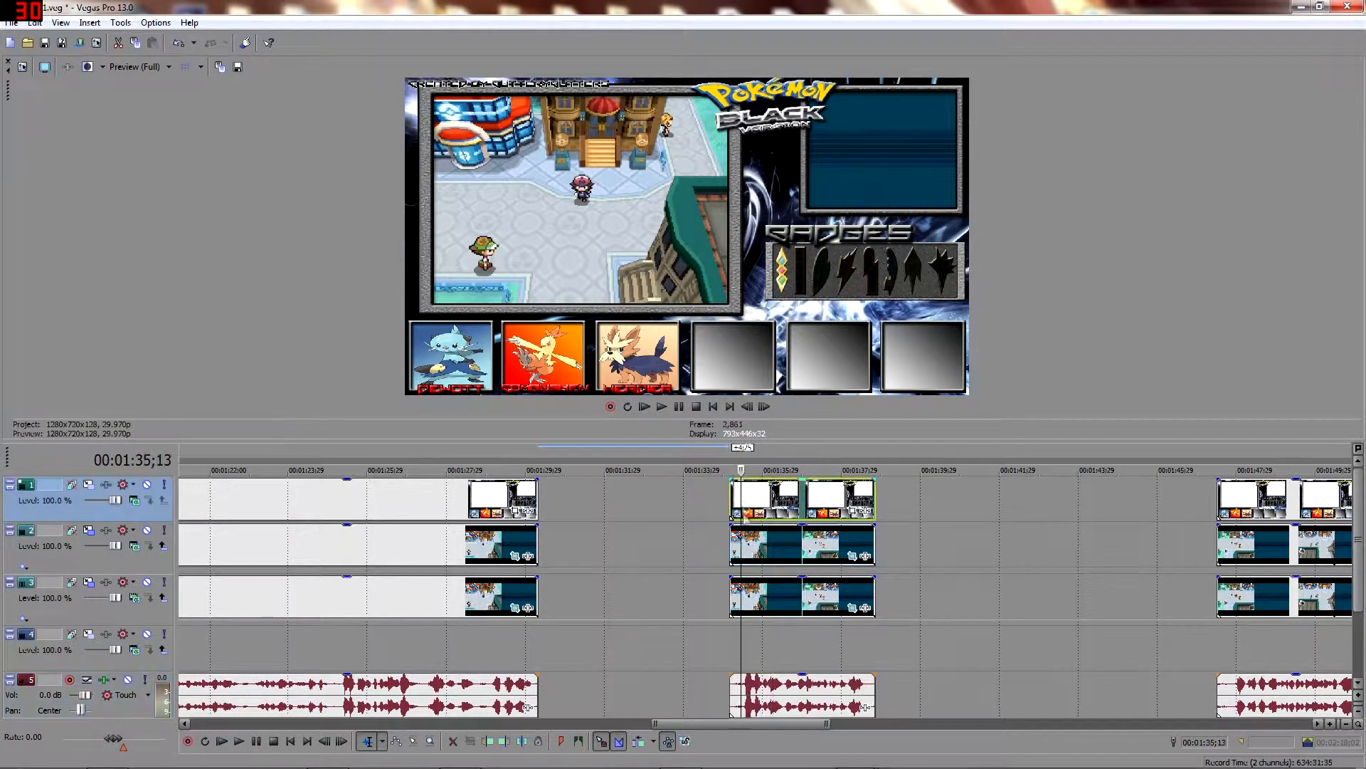
{"action": "left_click", "coordinate": [771, 692], "text": "shift"}
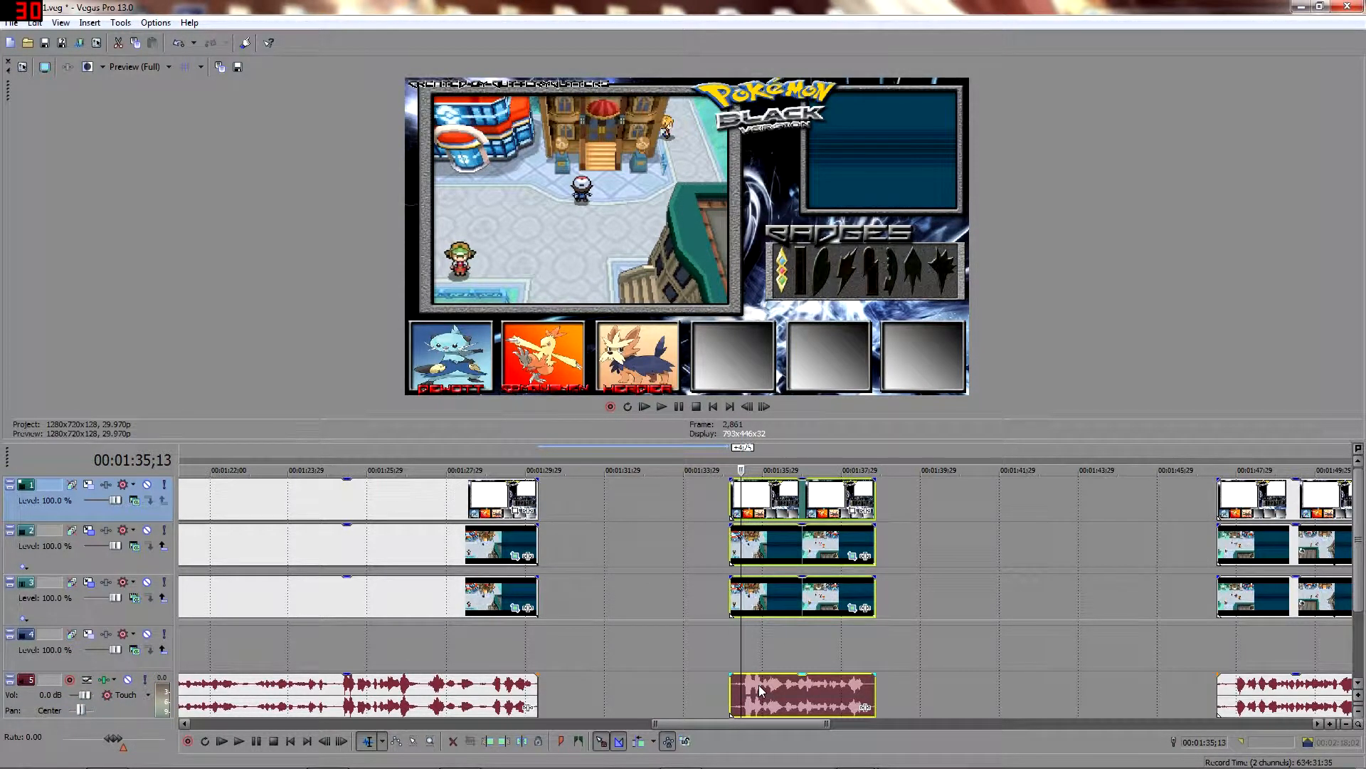
{"action": "left_click", "coordinate": [656, 406]}
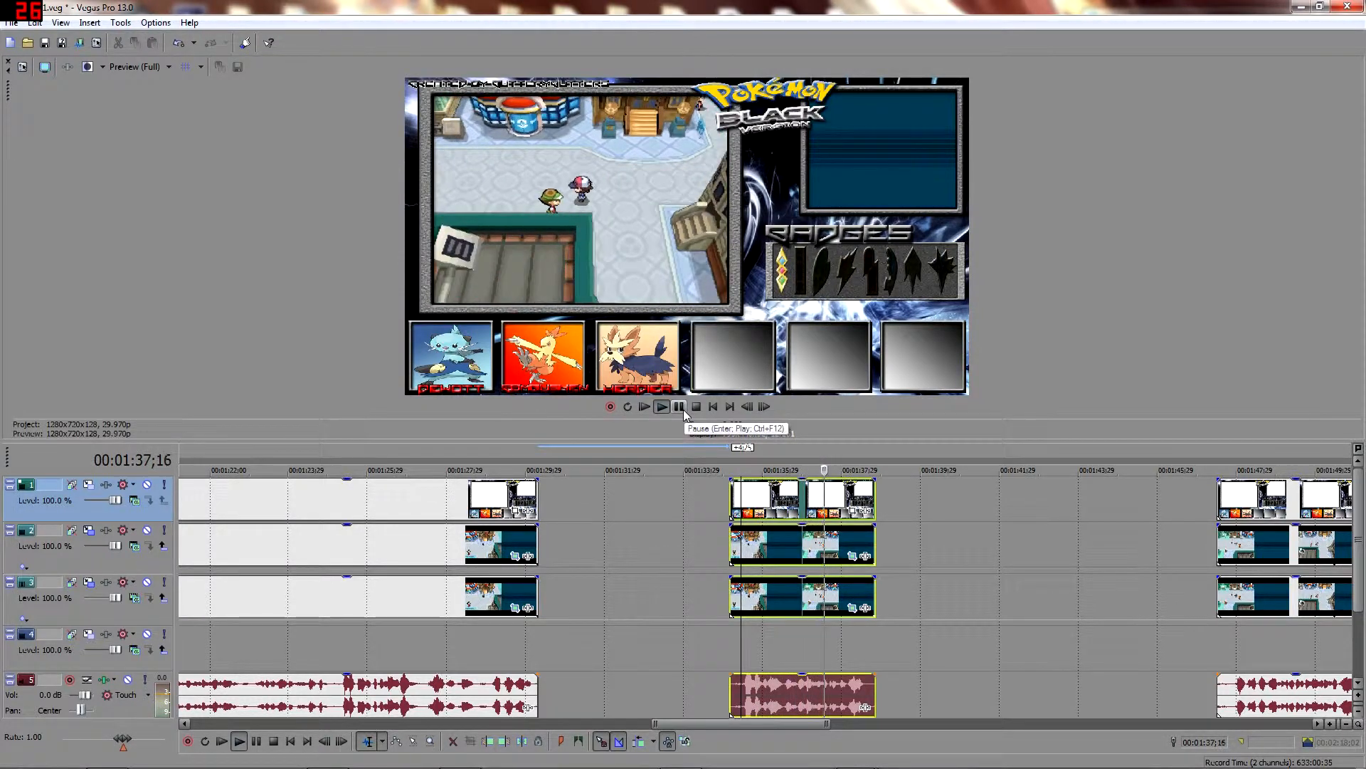
{"action": "left_click", "coordinate": [680, 407]}
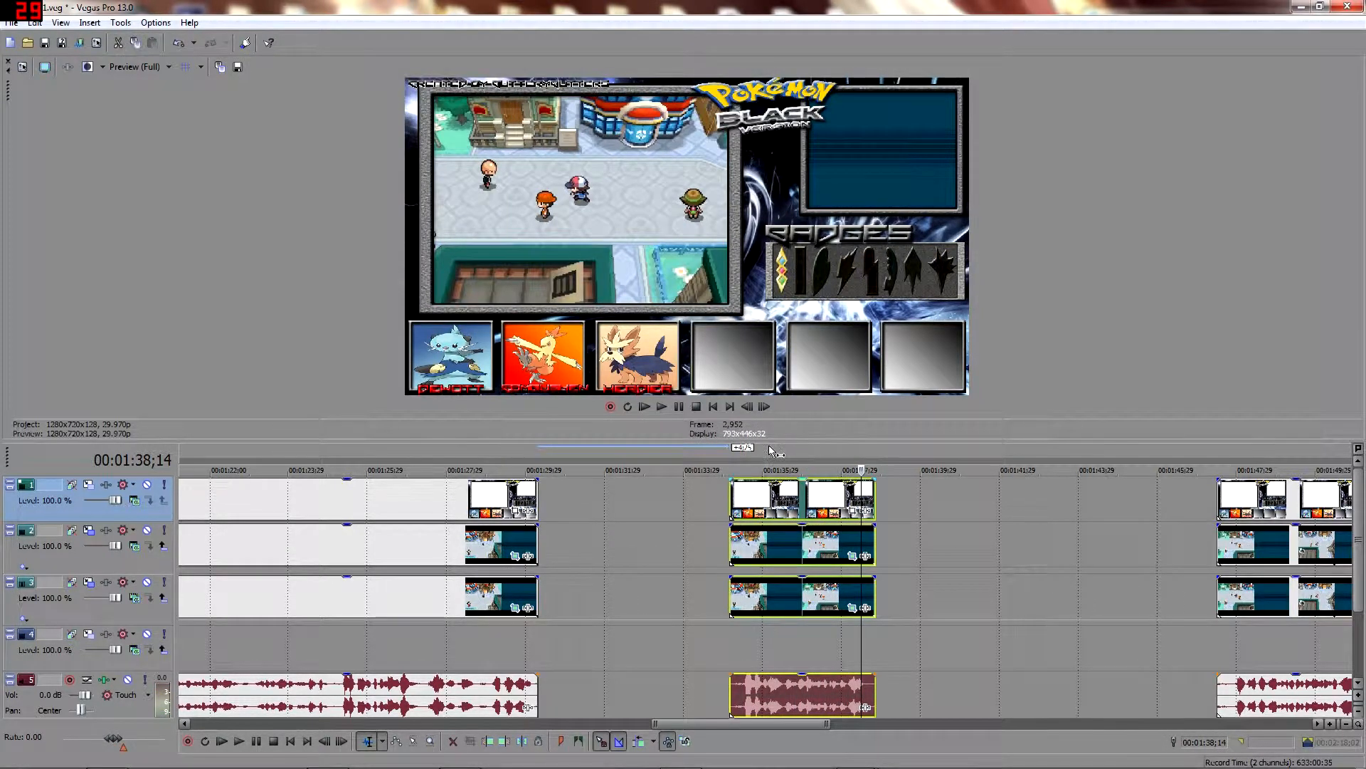
{"action": "left_click", "coordinate": [768, 448]}
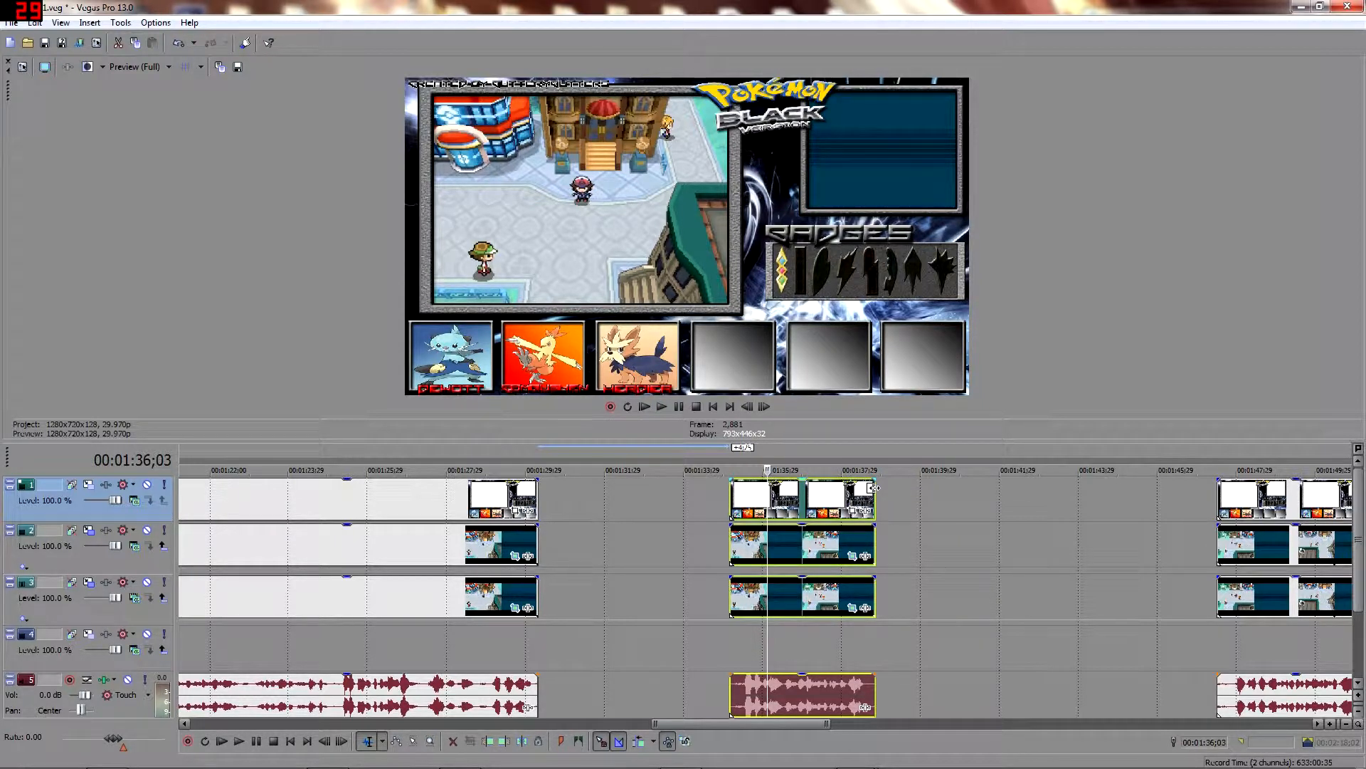
Extend the ends of the short segment's video events on tracks 2 and 3, with their audio, to about 00:01:41;26.
{"action": "mouse_move", "coordinate": [874, 487]}
{"action": "left_mouse_down"}
{"action": "mouse_move", "coordinate": [1195, 491]}
{"action": "mouse_move", "coordinate": [879, 511]}
{"action": "left_mouse_up"}
{"action": "left_click", "coordinate": [827, 548]}
{"action": "left_click", "coordinate": [814, 544]}
{"action": "left_click", "coordinate": [804, 505]}
{"action": "left_click", "coordinate": [821, 544]}
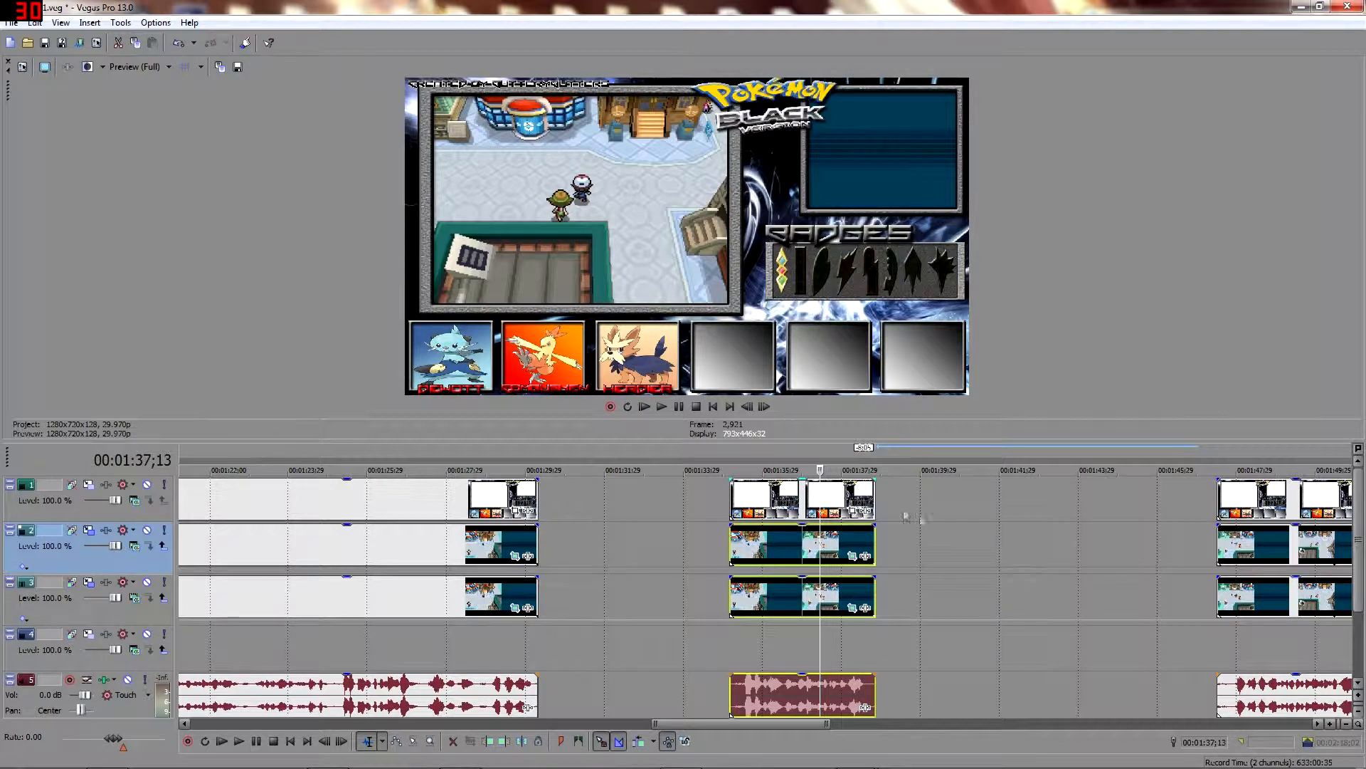
{"action": "left_click_drag", "start_coordinate": [874, 546], "coordinate": [995, 548]}
{"action": "left_click_drag", "start_coordinate": [878, 591], "coordinate": [997, 573]}
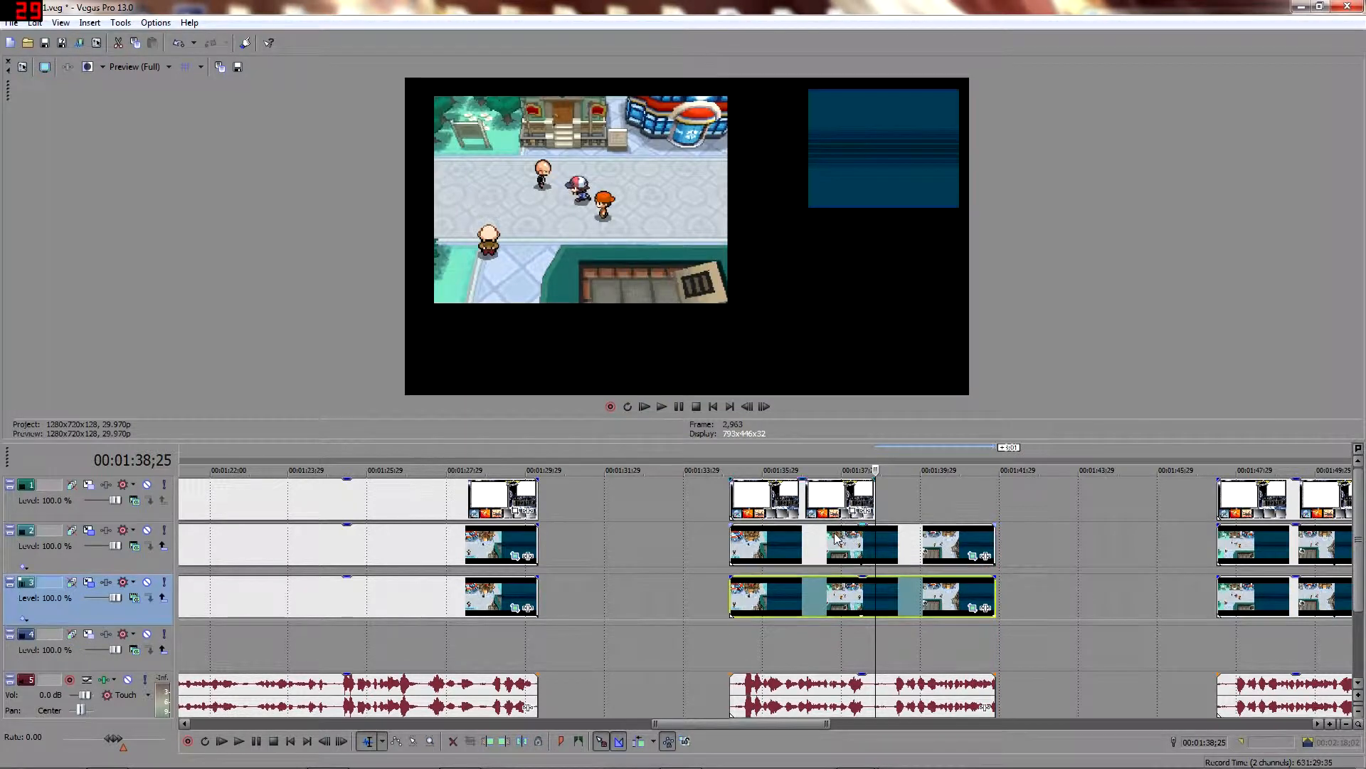
Play back the extended footage beyond the end of the frame overlay.
{"action": "left_click", "coordinate": [835, 541]}
{"action": "left_click", "coordinate": [662, 406]}
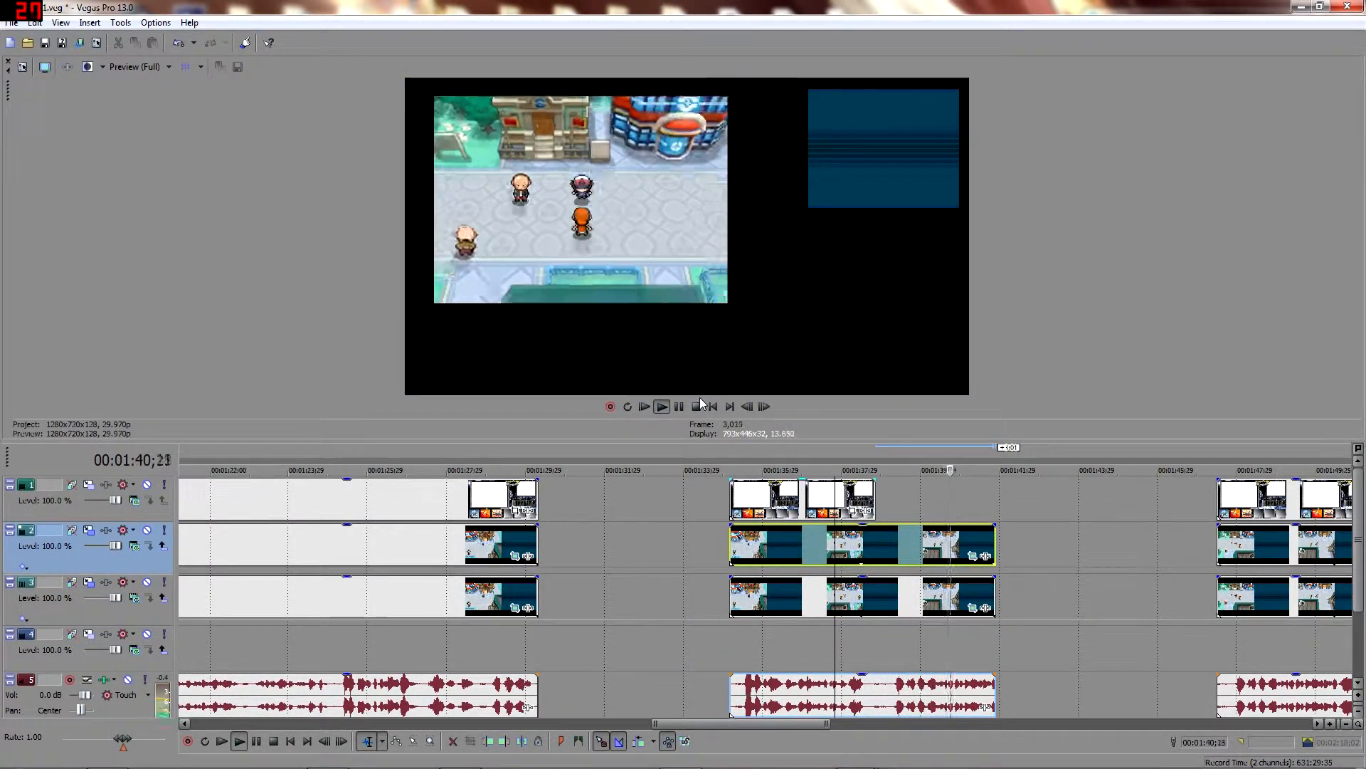
{"action": "left_click", "coordinate": [681, 408]}
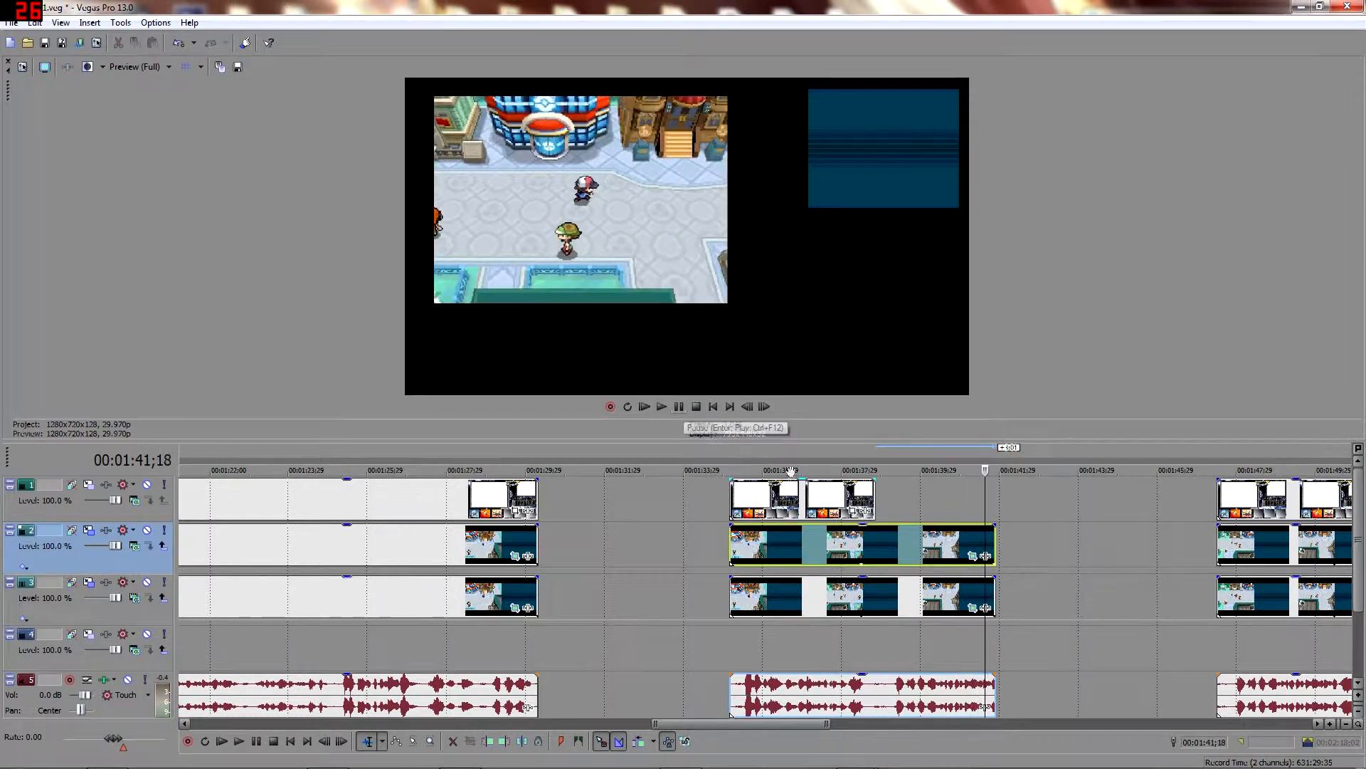
Split tracks 2, 3 and the audio at 00:01:38;25 and delete the pieces past the end of the frame overlay.
{"action": "left_click", "coordinate": [877, 459]}
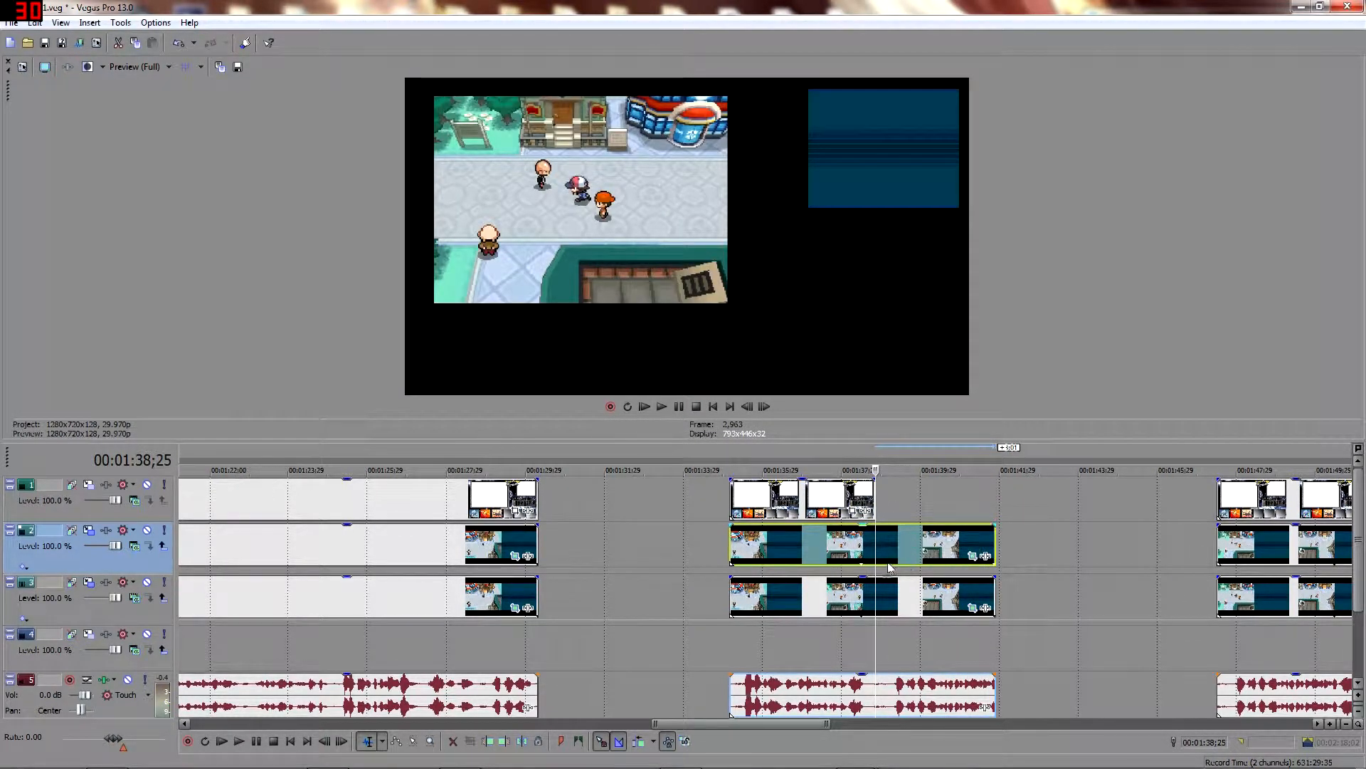
{"action": "left_click", "coordinate": [901, 675]}
{"action": "key", "text": "s"}
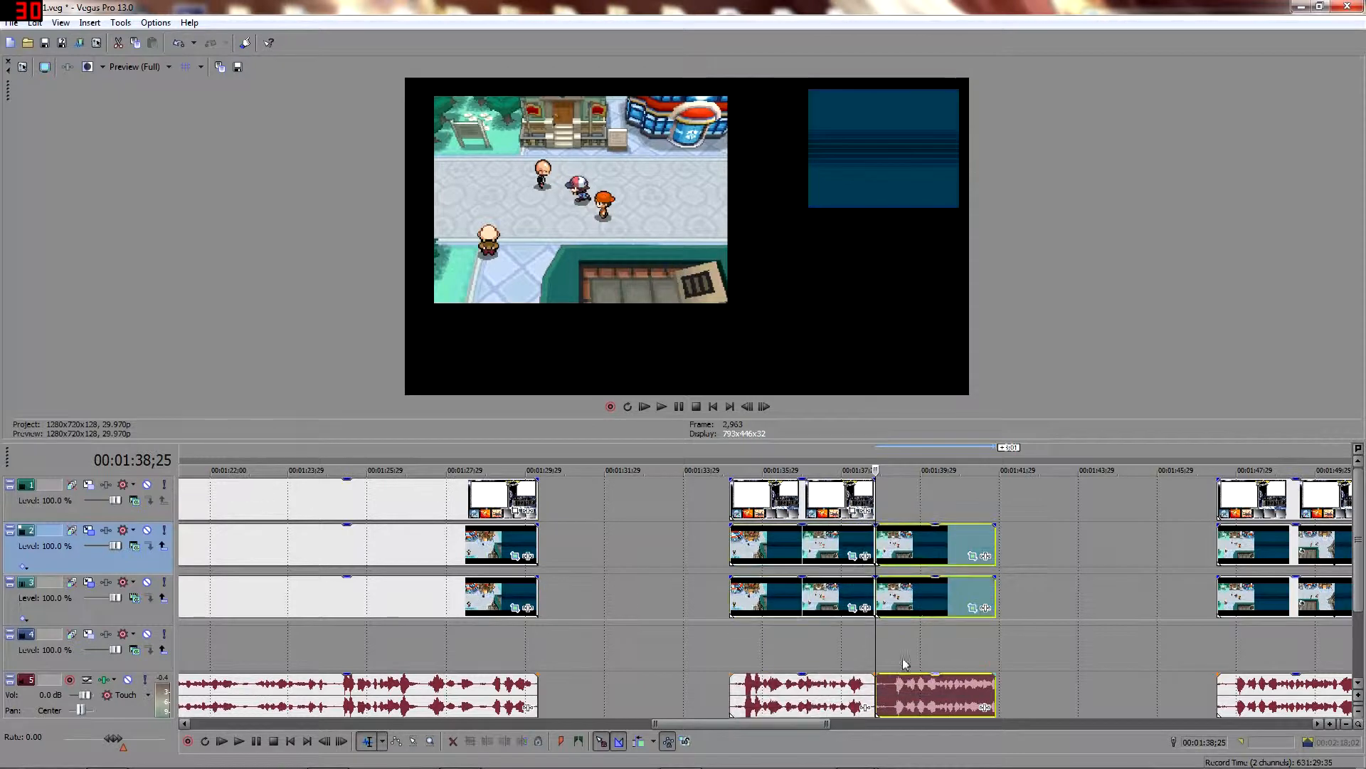
{"action": "left_click", "coordinate": [918, 564]}
{"action": "key", "text": "Delete"}
{"action": "left_click", "coordinate": [910, 599]}
{"action": "key", "text": "Delete"}
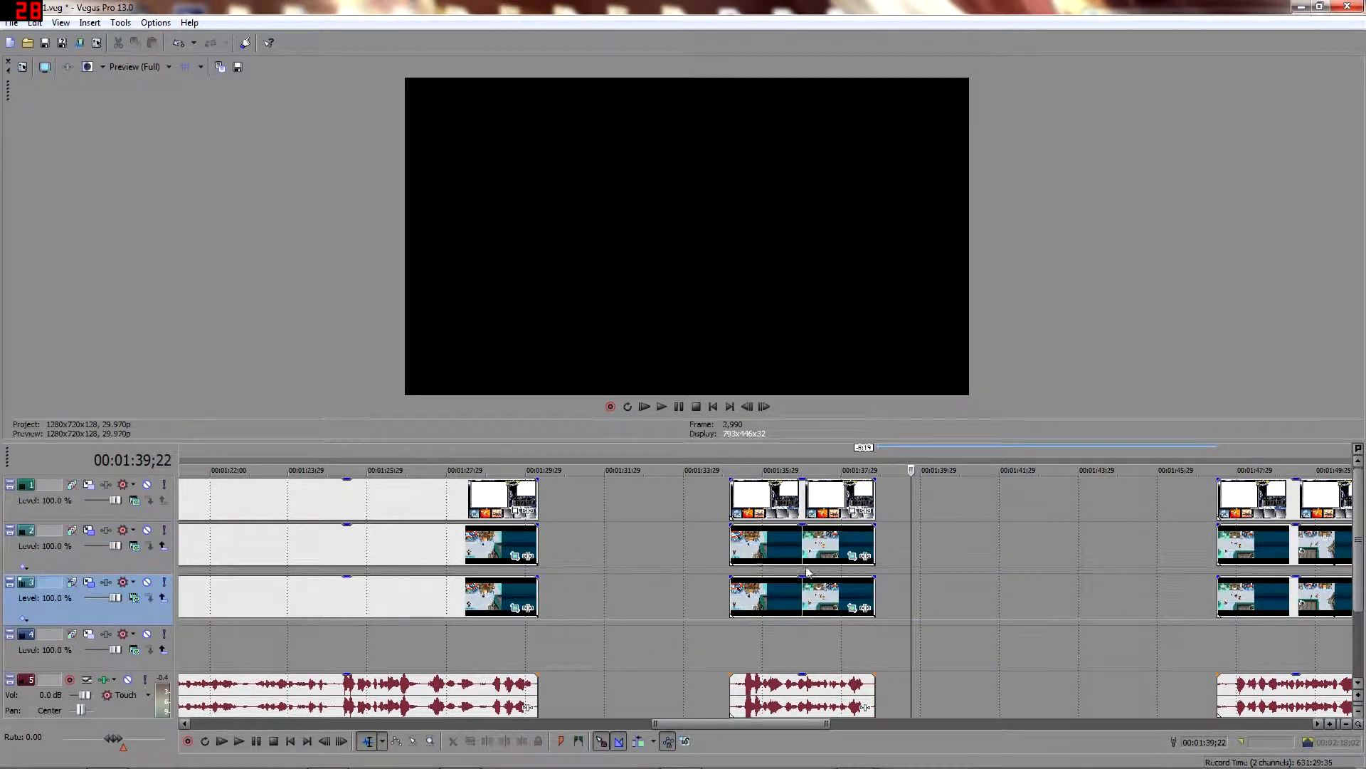
Select the short segment's gameplay and audio events plus tracks 2 and 3, and examine the track options without changing anything.
{"action": "scroll", "coordinate": [706, 598], "scroll_direction": "down", "scroll_amount": 1}
{"action": "left_click", "coordinate": [661, 541]}
{"action": "scroll", "coordinate": [1007, 614], "scroll_direction": "down", "scroll_amount": 1}
{"action": "scroll", "coordinate": [911, 649], "scroll_direction": "down", "scroll_amount": 1}
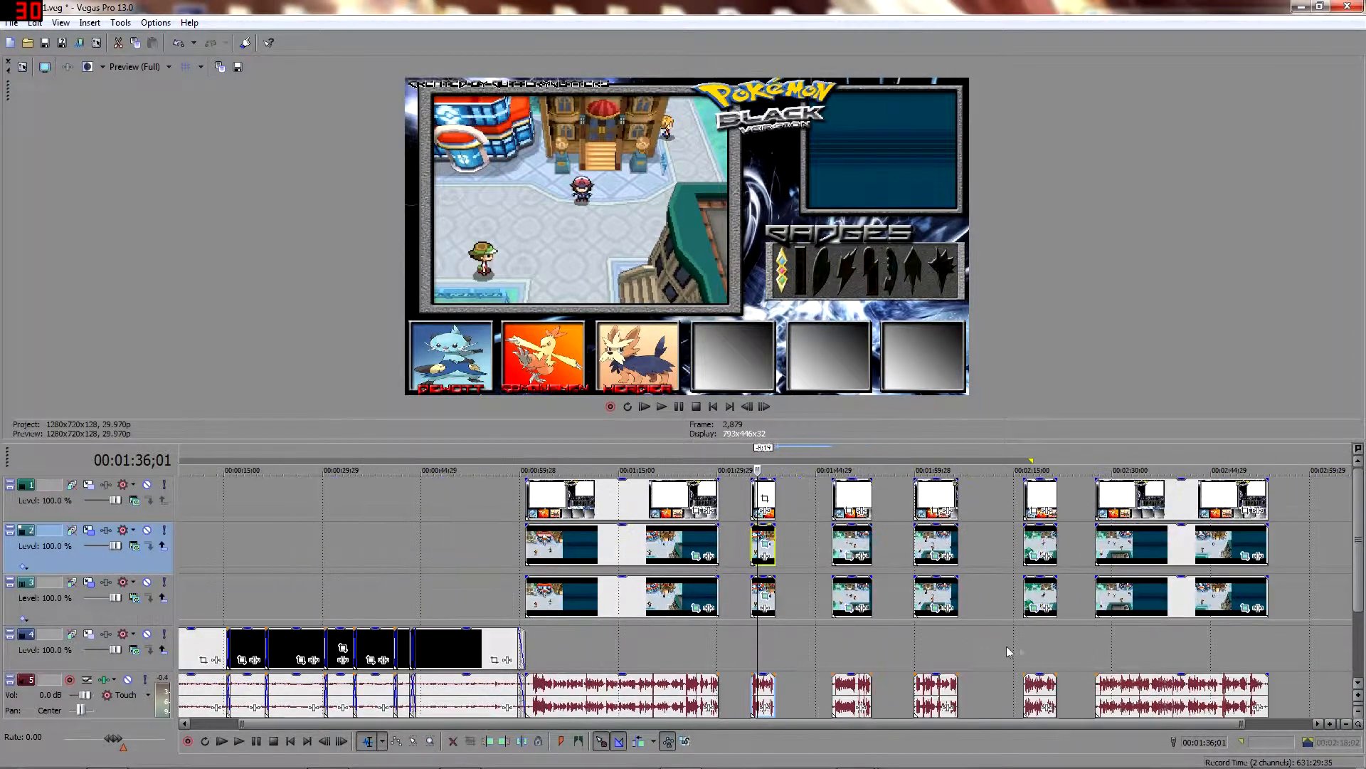
{"action": "left_click", "coordinate": [766, 694], "text": "ctrl"}
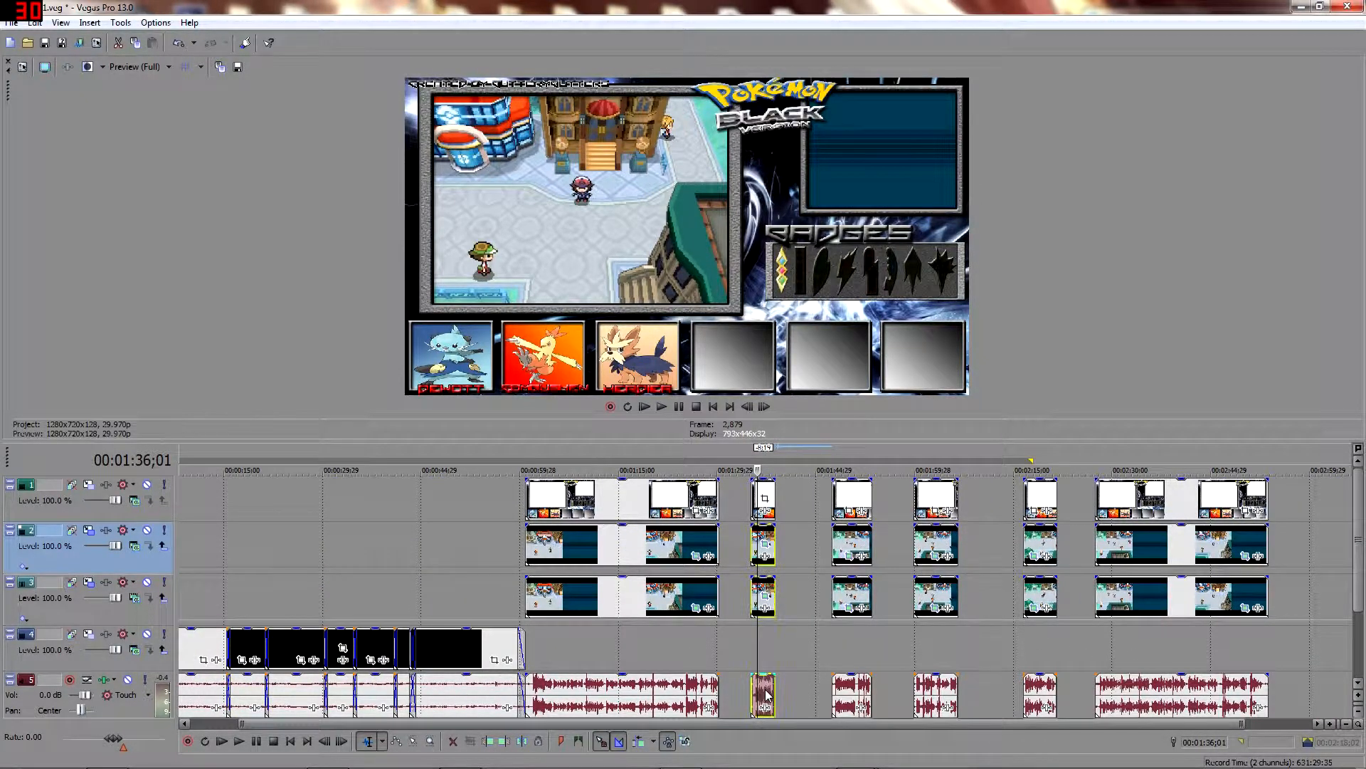
{"action": "left_click", "coordinate": [78, 617], "text": "ctrl"}
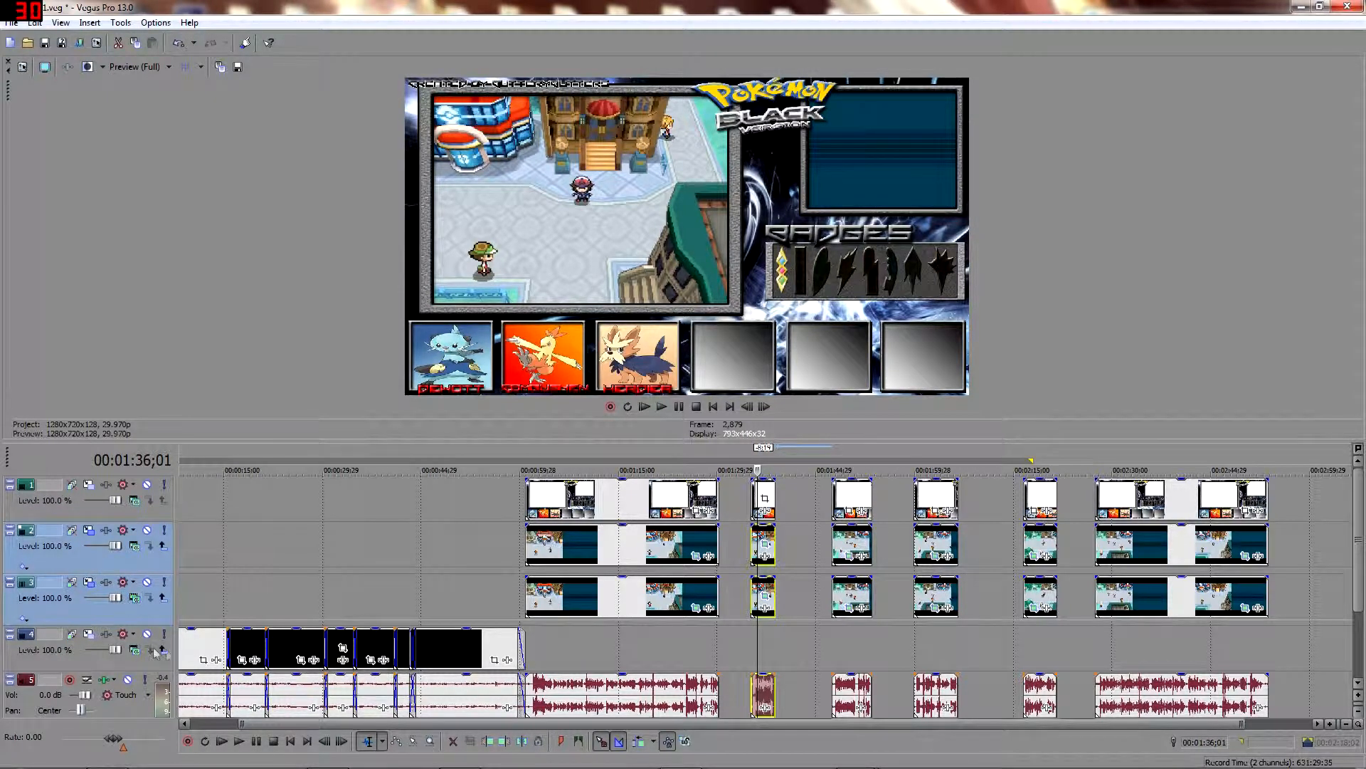
{"action": "right_click", "coordinate": [107, 573]}
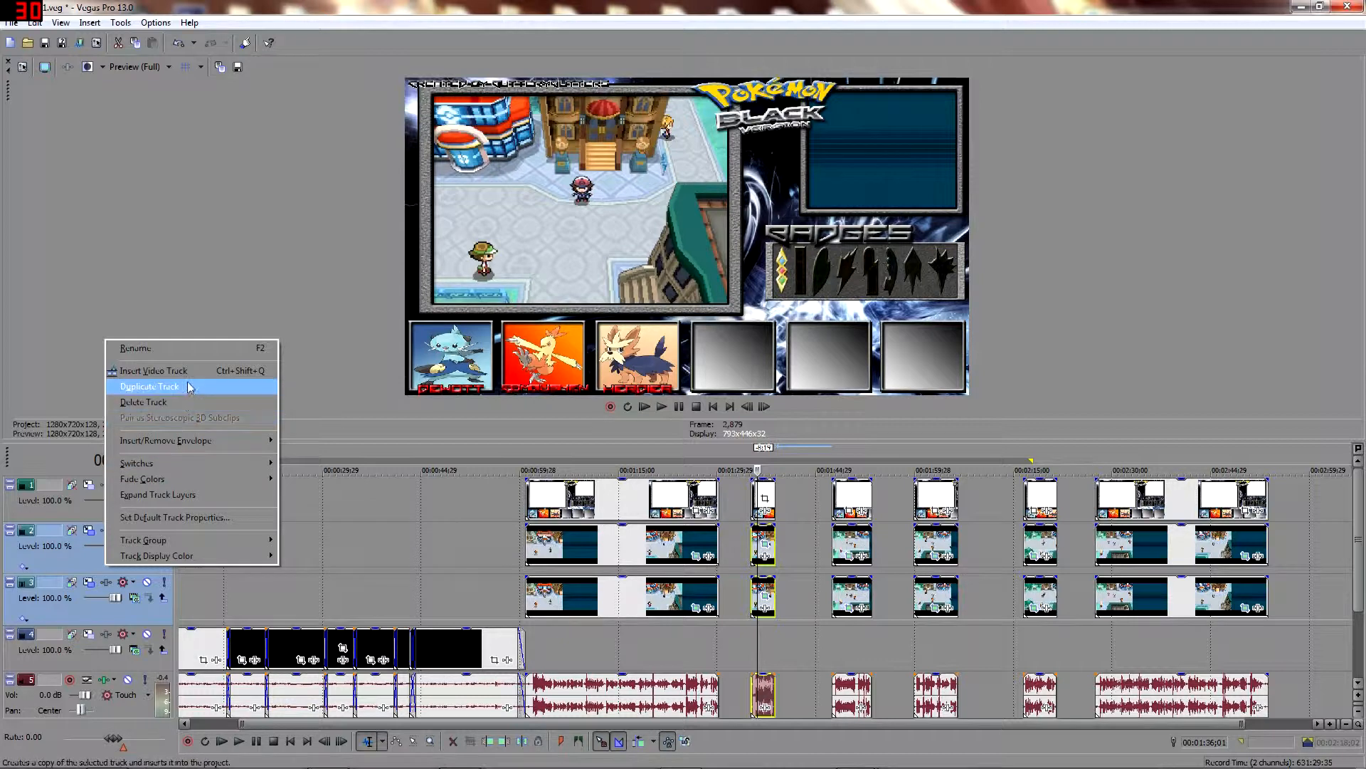
{"action": "mouse_move", "coordinate": [225, 447]}
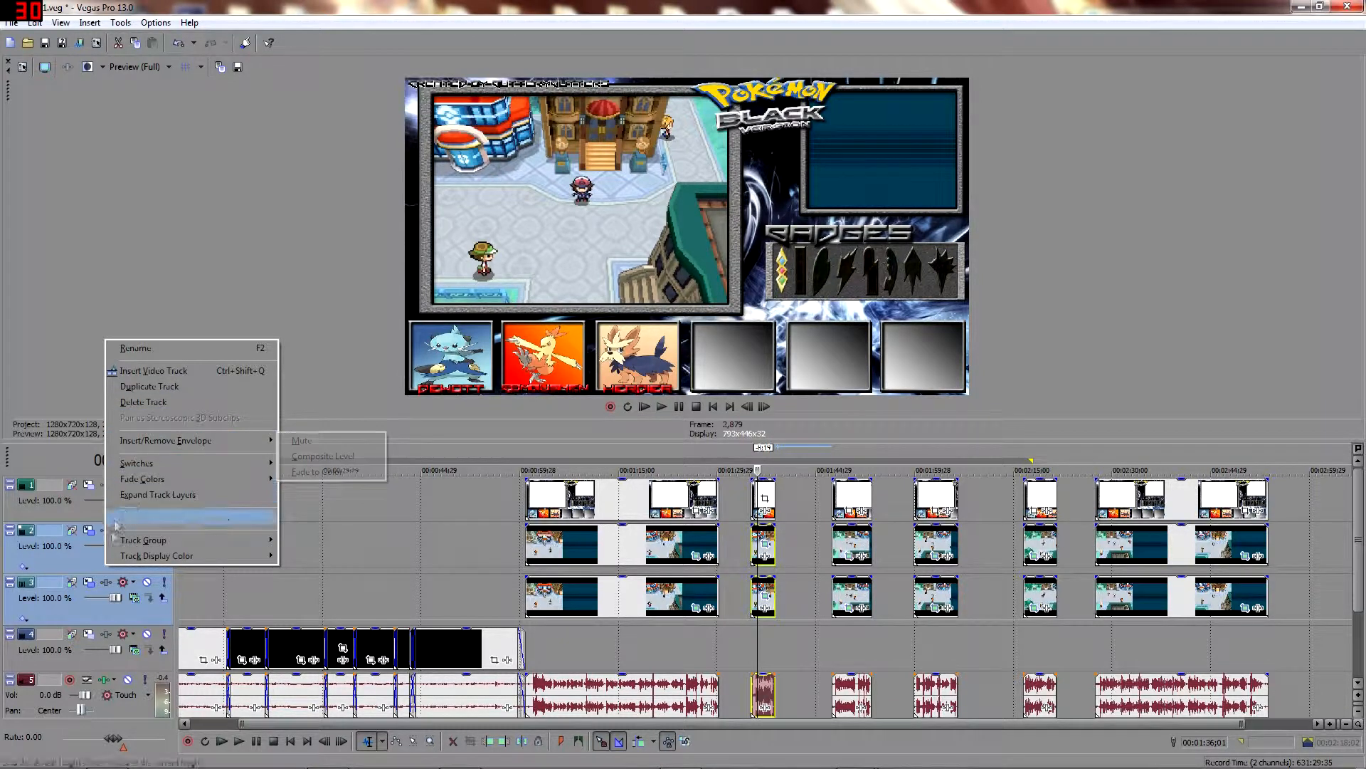
{"action": "left_click", "coordinate": [44, 461]}
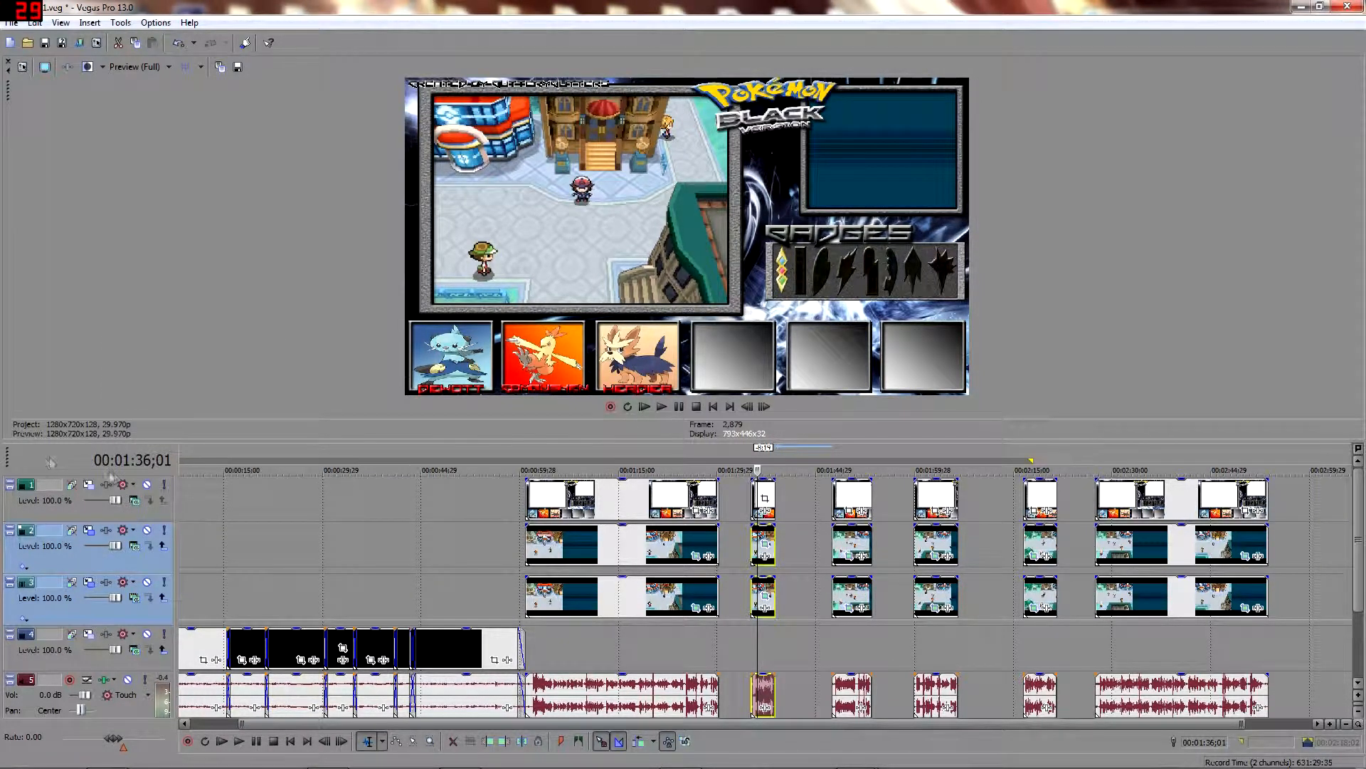
Time-stretch the short segment's events on tracks 2 and 3 to end at about 00:01:39;28, and play back the slowed footage.
{"action": "left_click", "coordinate": [753, 464]}
{"action": "scroll", "coordinate": [844, 512], "scroll_direction": "up", "scroll_amount": 6}
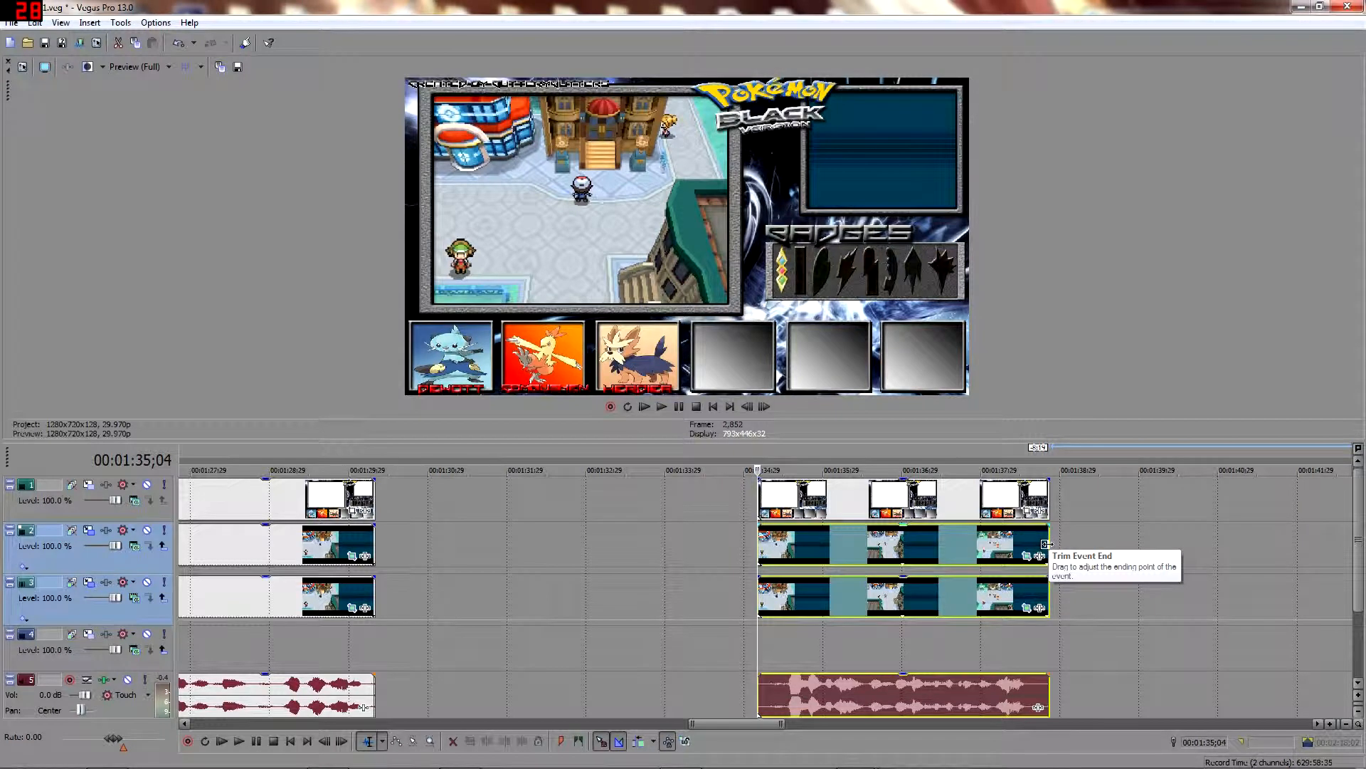
{"action": "left_click_drag", "start_coordinate": [1046, 544], "coordinate": [1136, 546]}
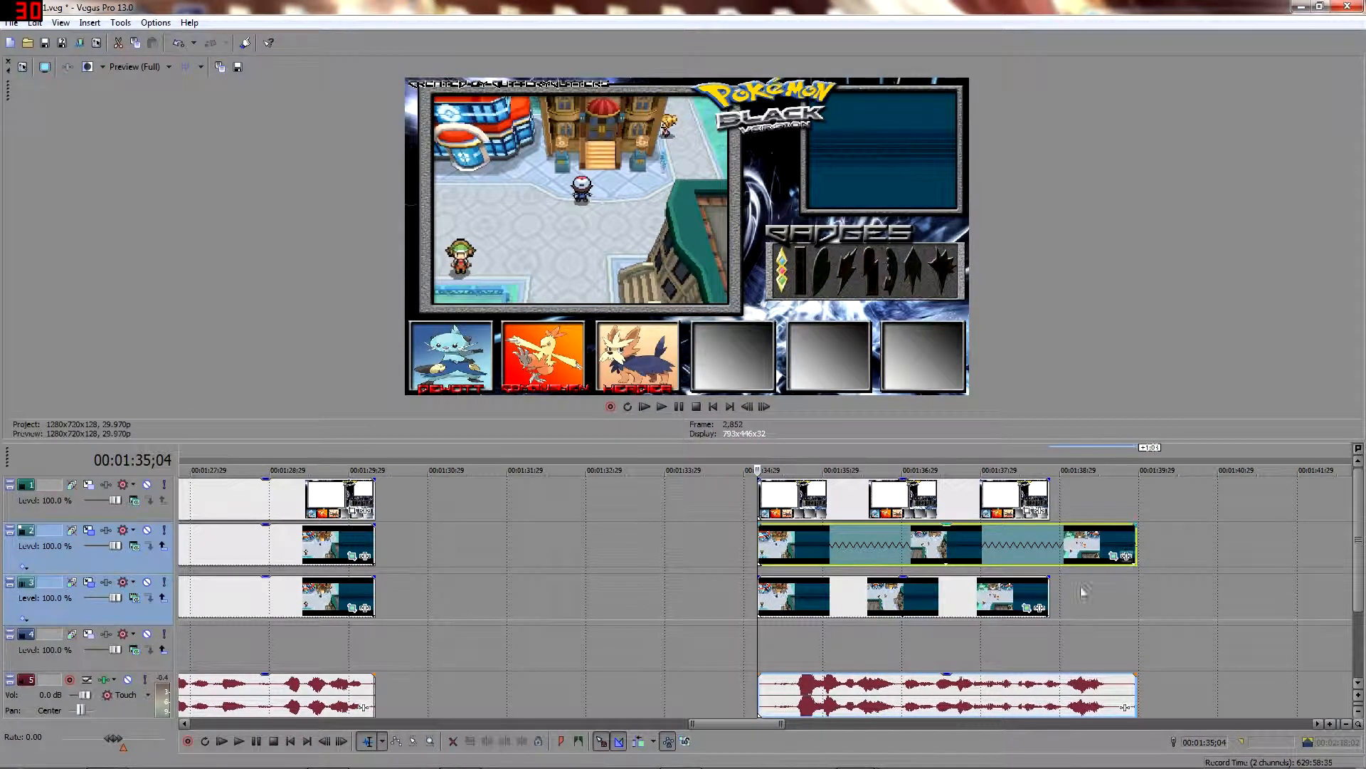
{"action": "left_click_drag", "start_coordinate": [1049, 596], "coordinate": [1137, 595]}
{"action": "left_click", "coordinate": [662, 406]}
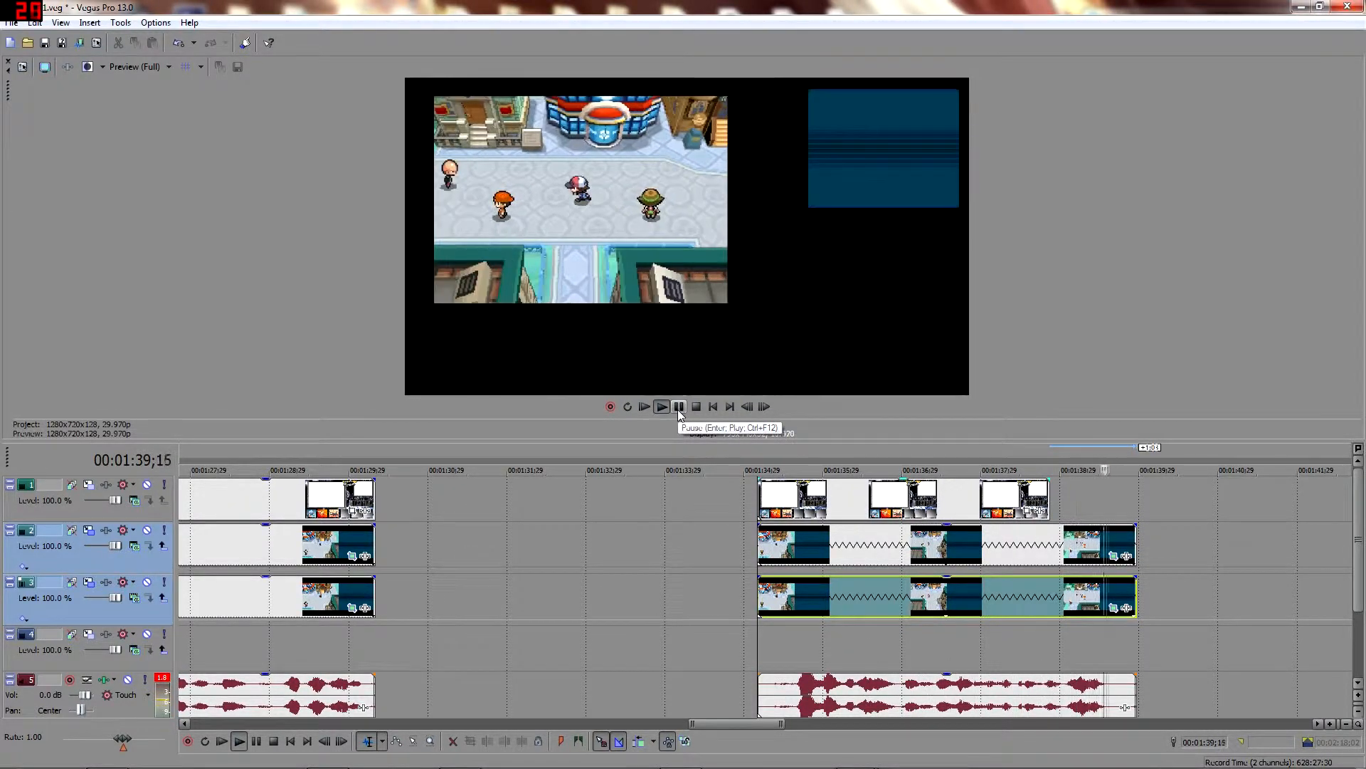
{"action": "left_click", "coordinate": [679, 408]}
Time-stretch the short segment on track 2 to end at about 00:01:40;14 and check its playback rate in the event properties.
{"action": "right_click", "coordinate": [1049, 547]}
{"action": "left_click", "coordinate": [985, 545]}
{"action": "left_click", "coordinate": [986, 596], "text": "ctrl"}
{"action": "left_click", "coordinate": [986, 694], "text": "ctrl"}
{"action": "left_click_drag", "start_coordinate": [1137, 545], "coordinate": [1179, 545]}
{"action": "right_click", "coordinate": [1154, 540]}
{"action": "left_click", "coordinate": [1190, 530]}
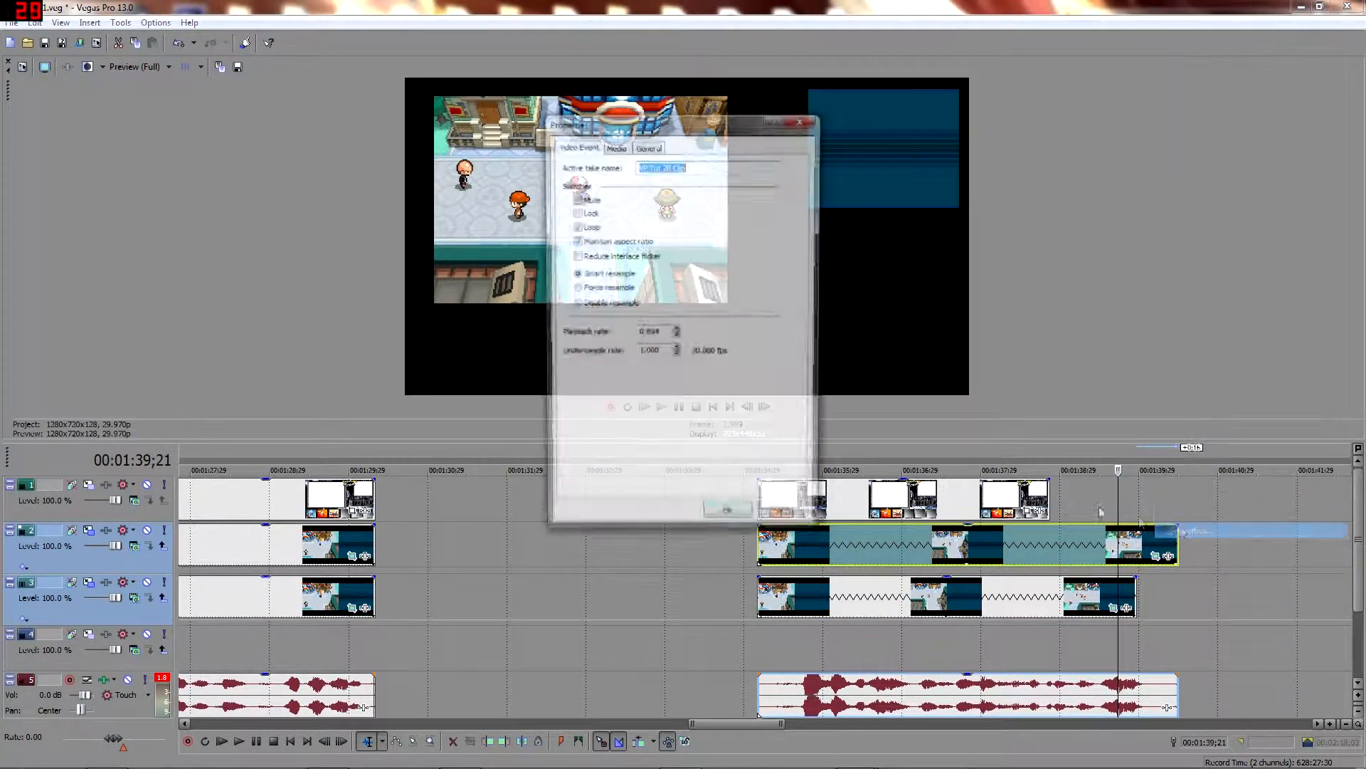
{"action": "left_click", "coordinate": [799, 524]}
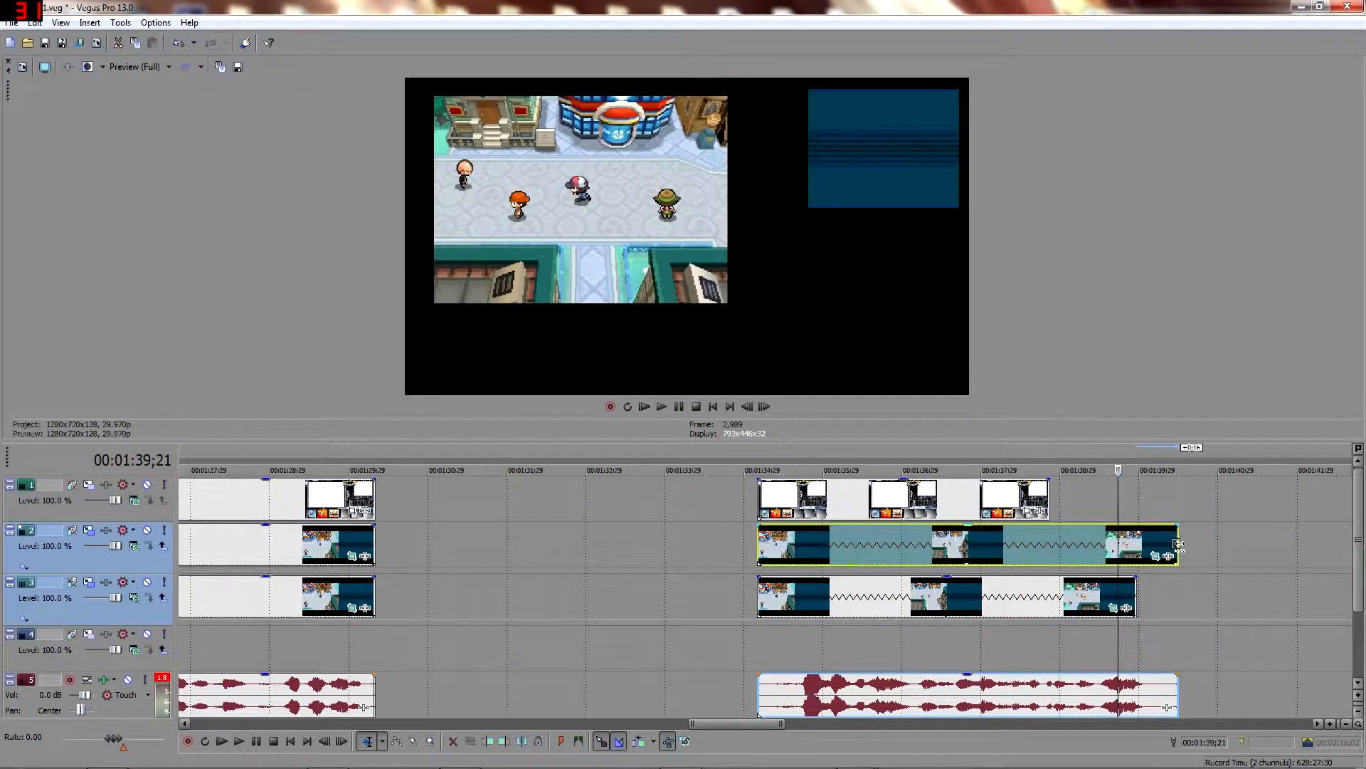
Time-stretch the short segment on track 2 to end at about 00:01:41 and check its event properties again.
{"action": "right_click", "coordinate": [1179, 546]}
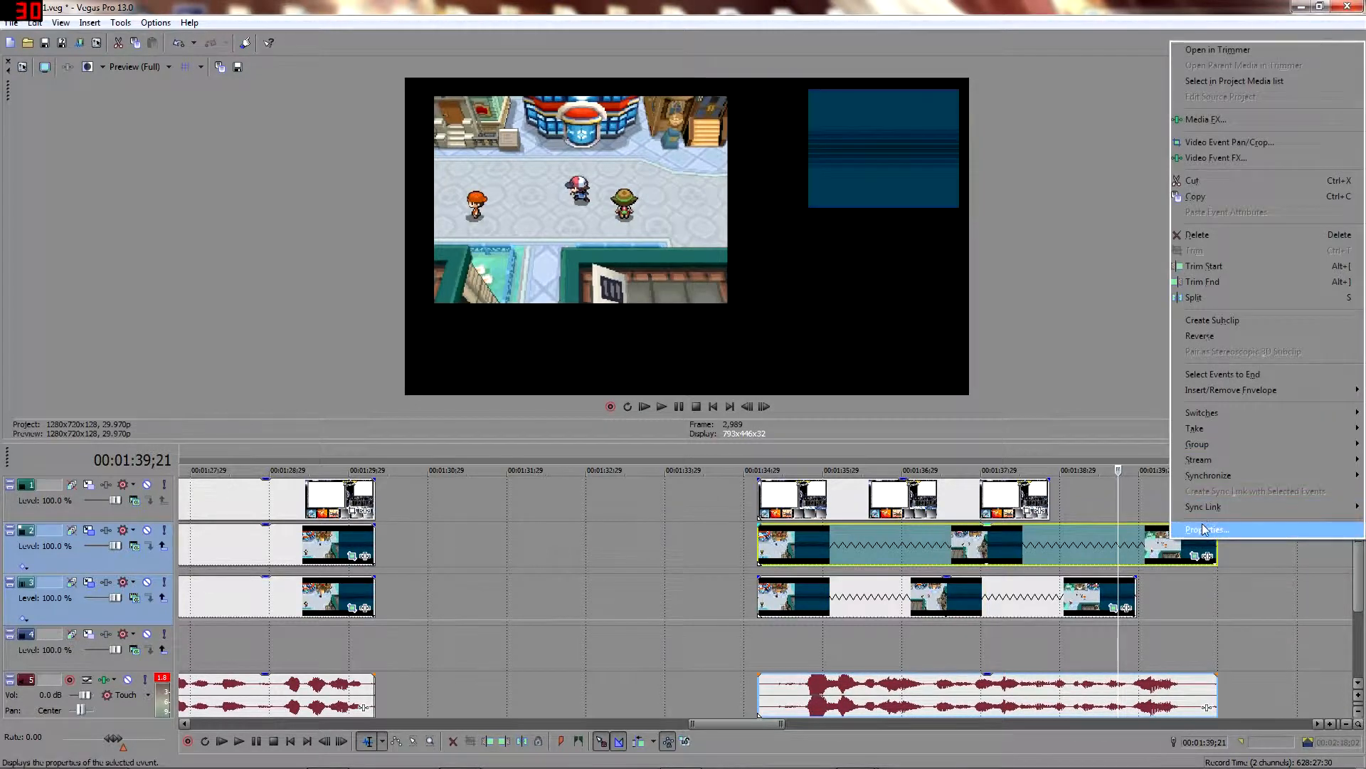
{"action": "left_click", "coordinate": [1190, 531]}
{"action": "left_click", "coordinate": [783, 522]}
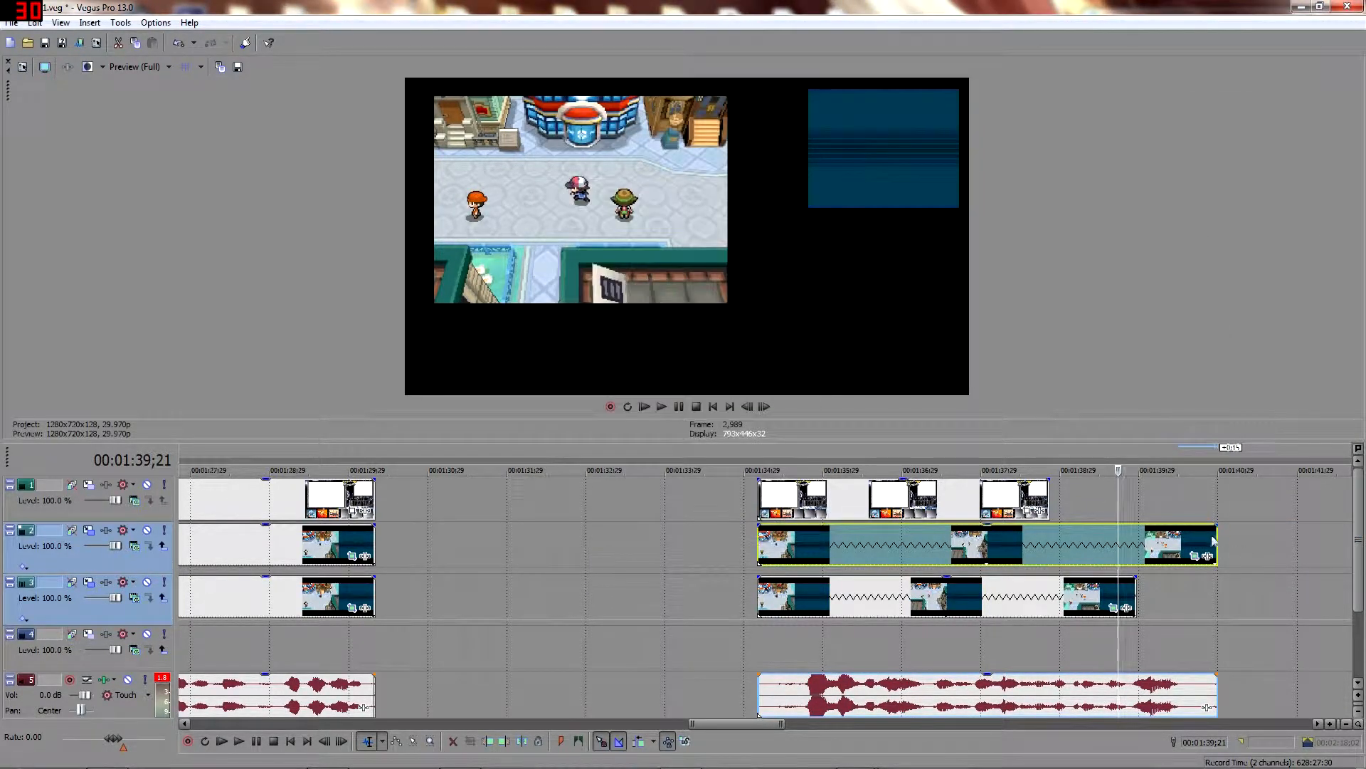
Time-stretch the short segment on tracks 2 and 3 to end at about 00:01:42;09, and play back the slow motion.
{"action": "left_click_drag", "start_coordinate": [1218, 535], "coordinate": [1323, 541]}
{"action": "right_click", "coordinate": [1264, 549]}
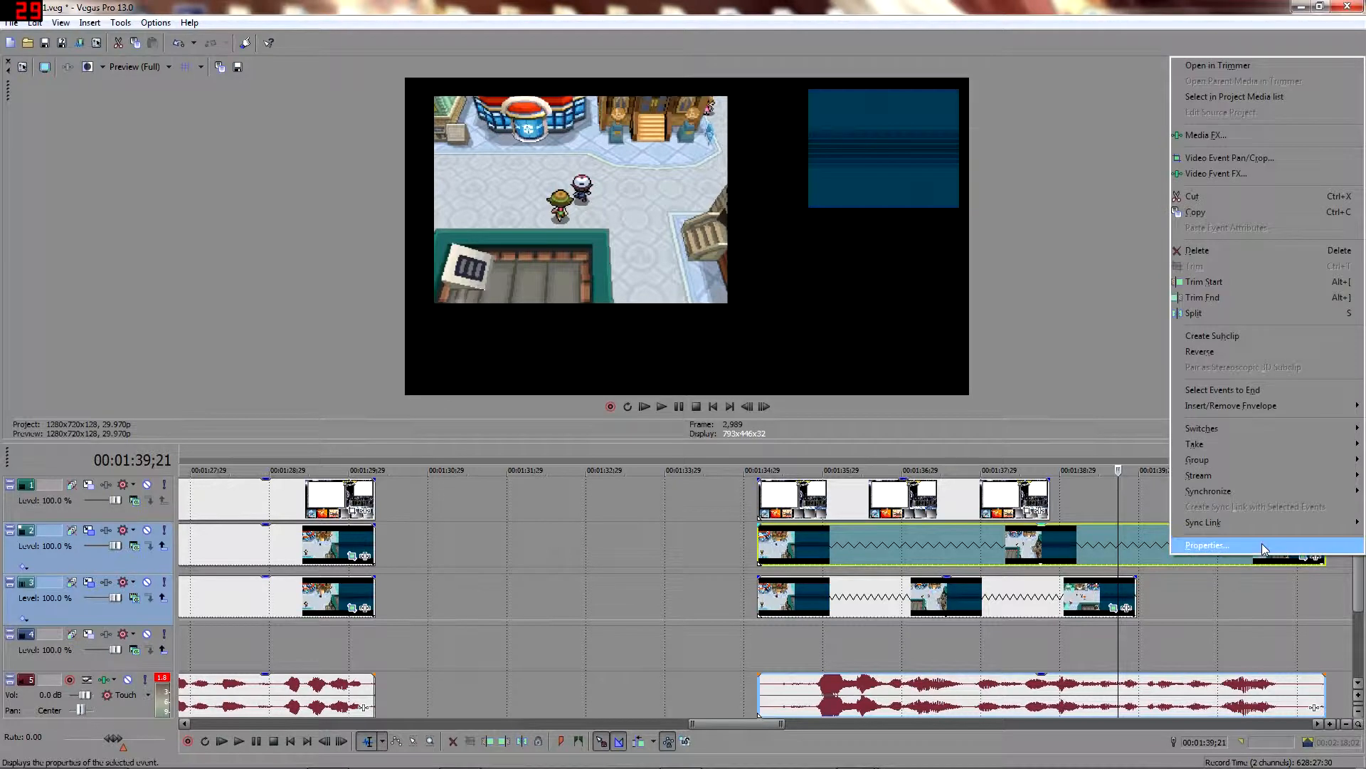
{"action": "left_click", "coordinate": [1266, 548]}
{"action": "left_click", "coordinate": [787, 524]}
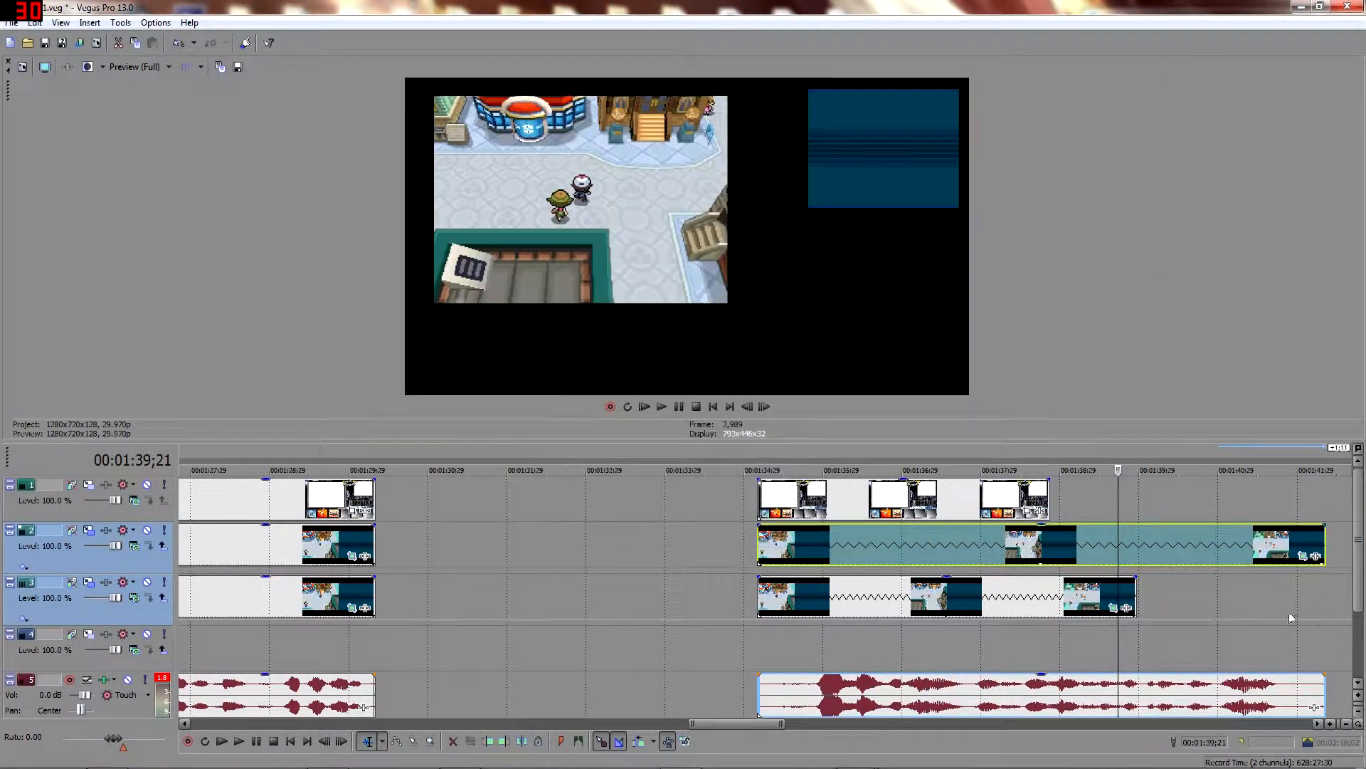
{"action": "left_click", "coordinate": [1134, 594]}
{"action": "left_click_drag", "start_coordinate": [1134, 595], "coordinate": [1325, 584]}
{"action": "left_click", "coordinate": [665, 411]}
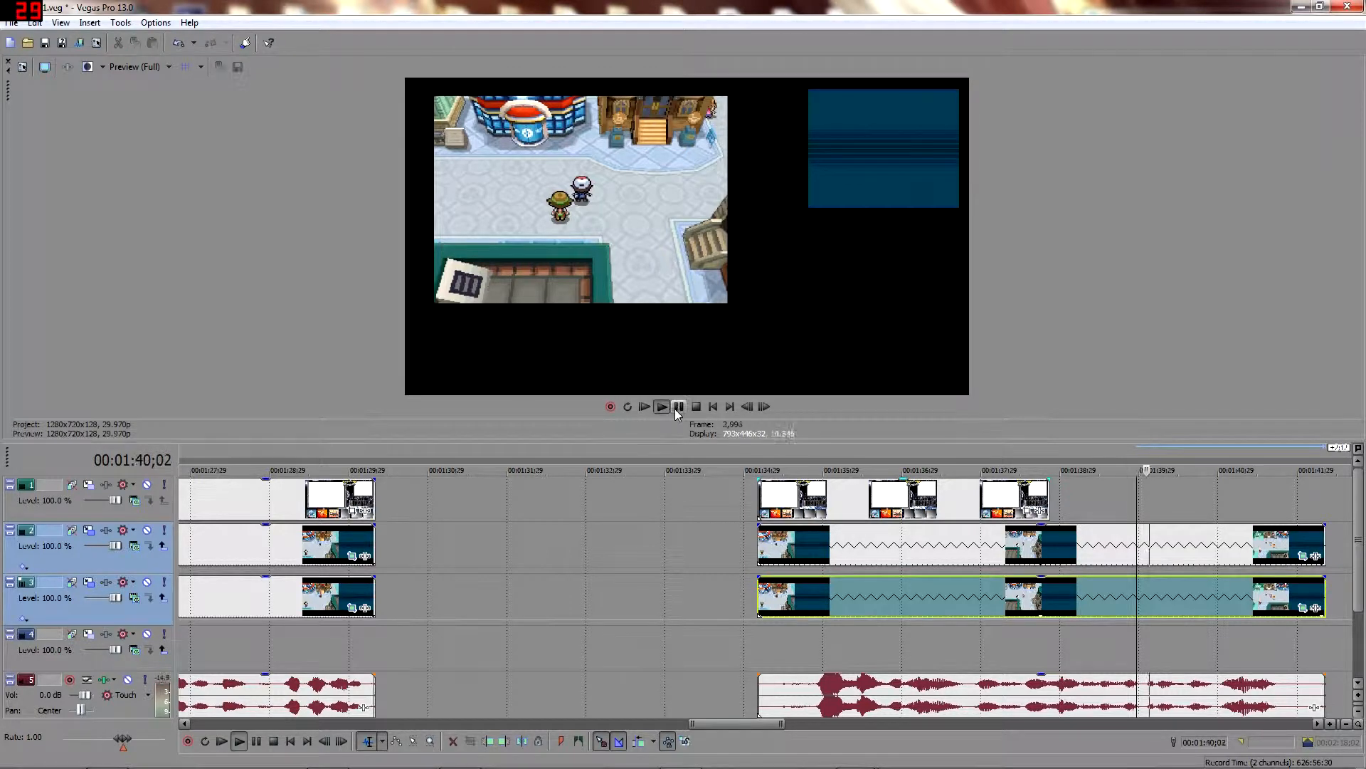
{"action": "left_click", "coordinate": [681, 413]}
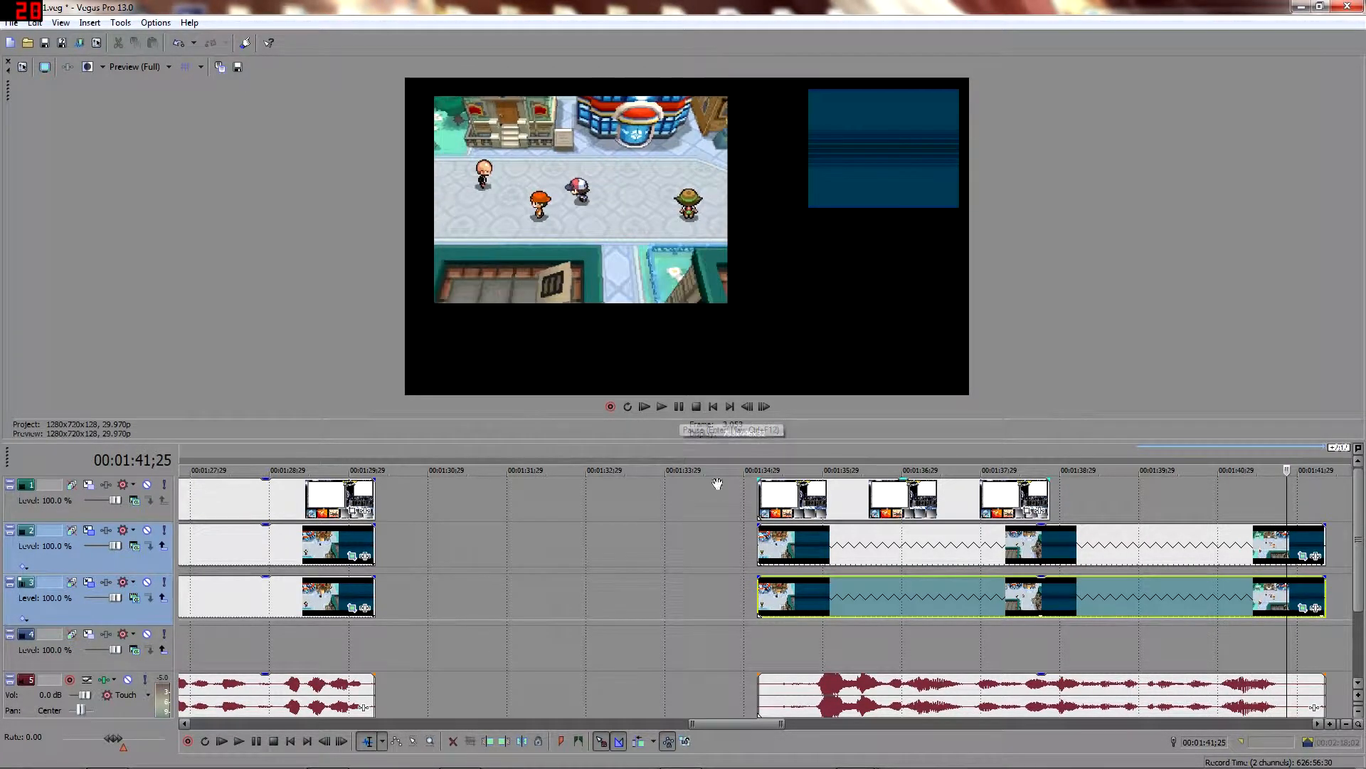
Extend the frame overlay on track 1 to the stretched segment's end, and move the segment on all tracks against the preceding footage.
{"action": "scroll", "coordinate": [724, 537], "scroll_direction": "down", "scroll_amount": 3}
{"action": "left_click", "coordinate": [695, 545]}
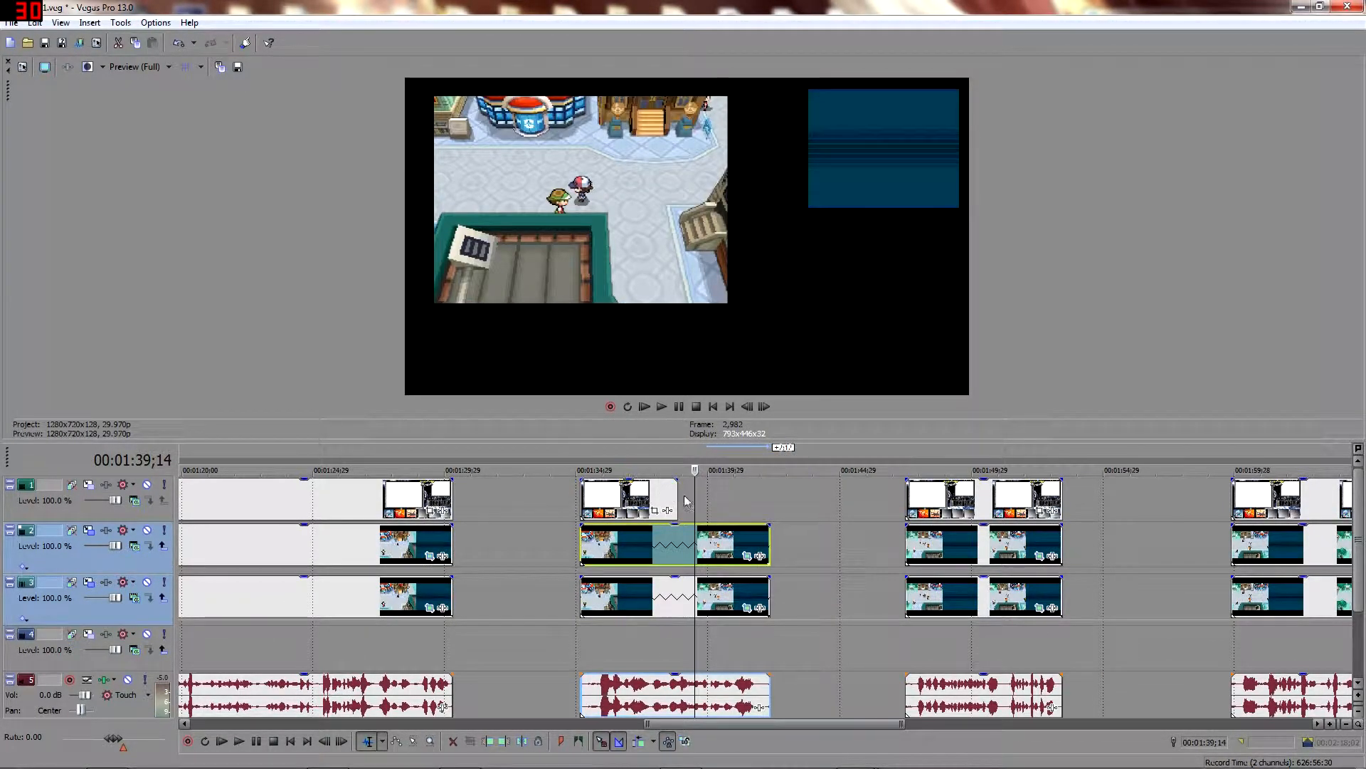
{"action": "left_click_drag", "start_coordinate": [677, 499], "coordinate": [771, 502]}
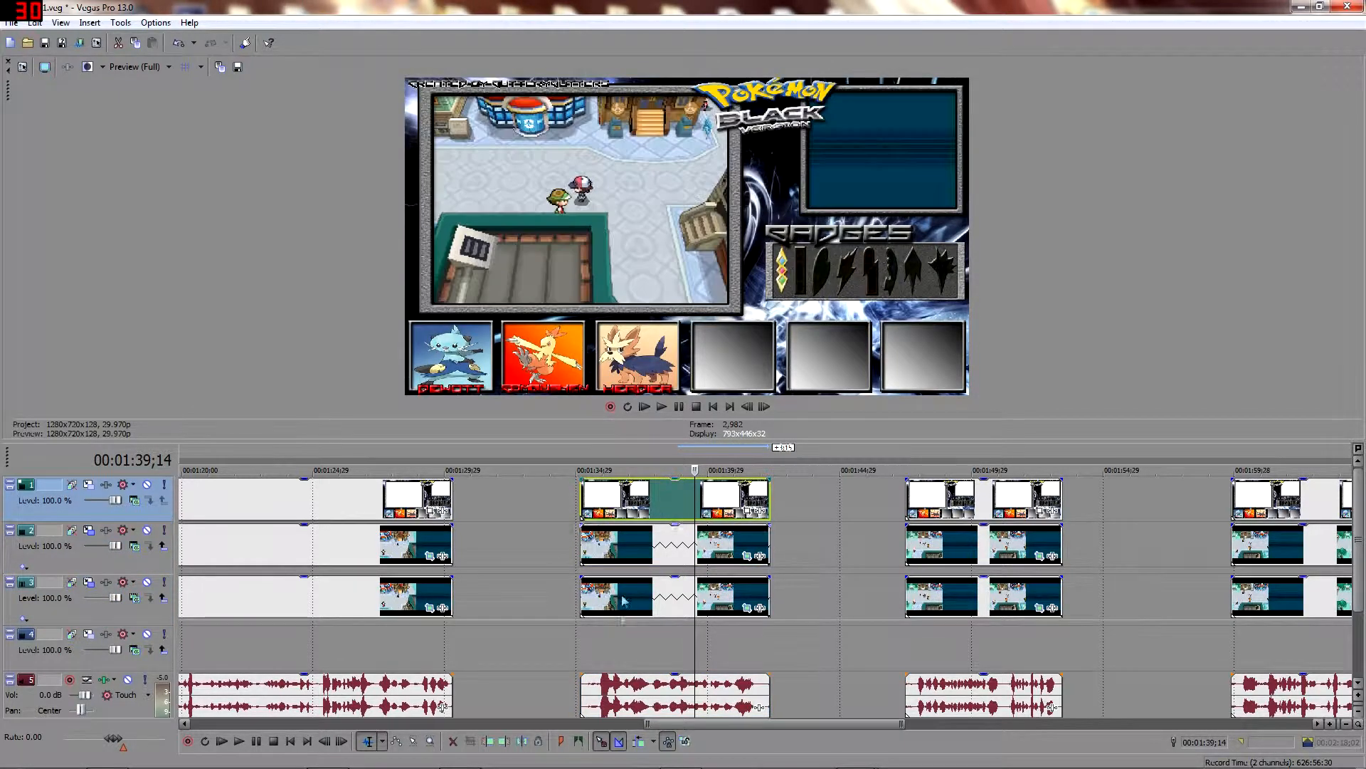
{"action": "left_click", "coordinate": [621, 694]}
{"action": "left_click_drag", "start_coordinate": [668, 500], "coordinate": [540, 504]}
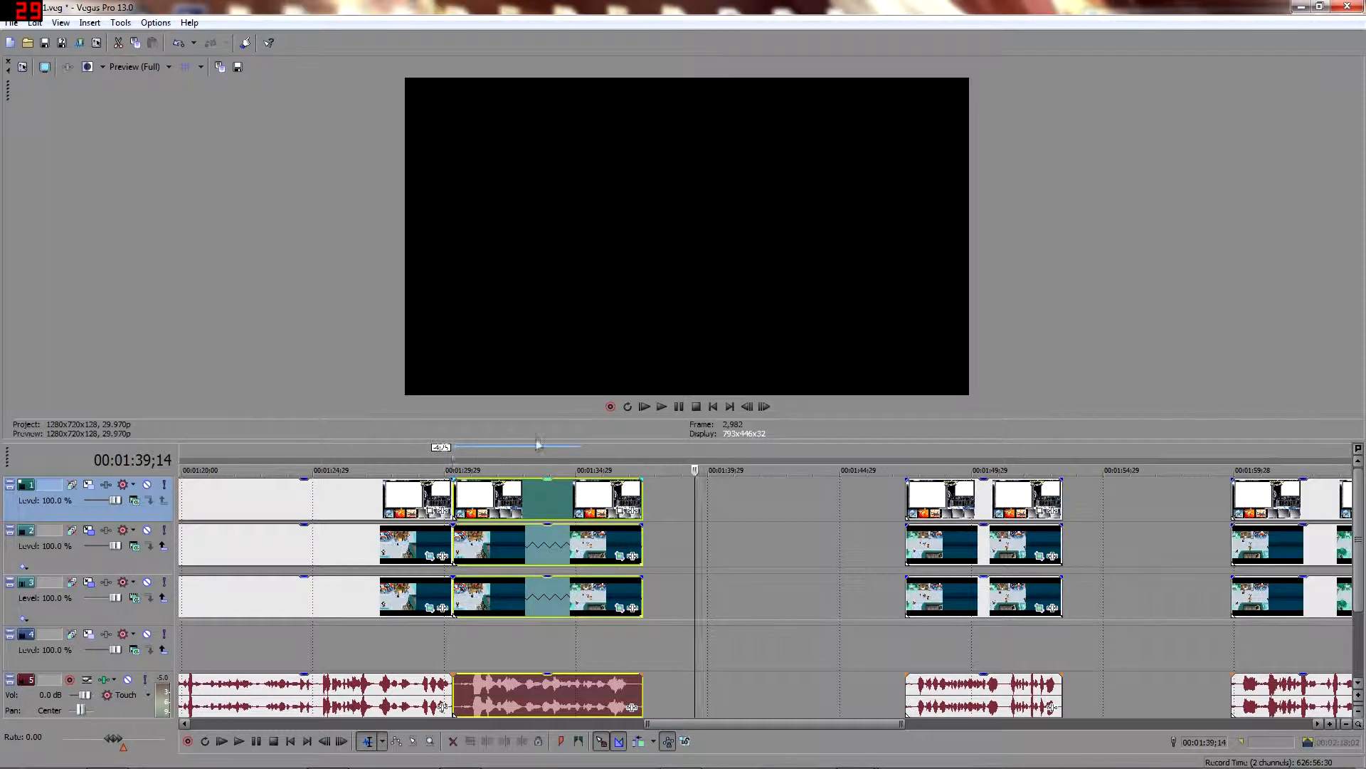
Play back the transition from the normal-speed footage into the slow-motion segment.
{"action": "left_click", "coordinate": [439, 459]}
{"action": "left_click", "coordinate": [662, 406]}
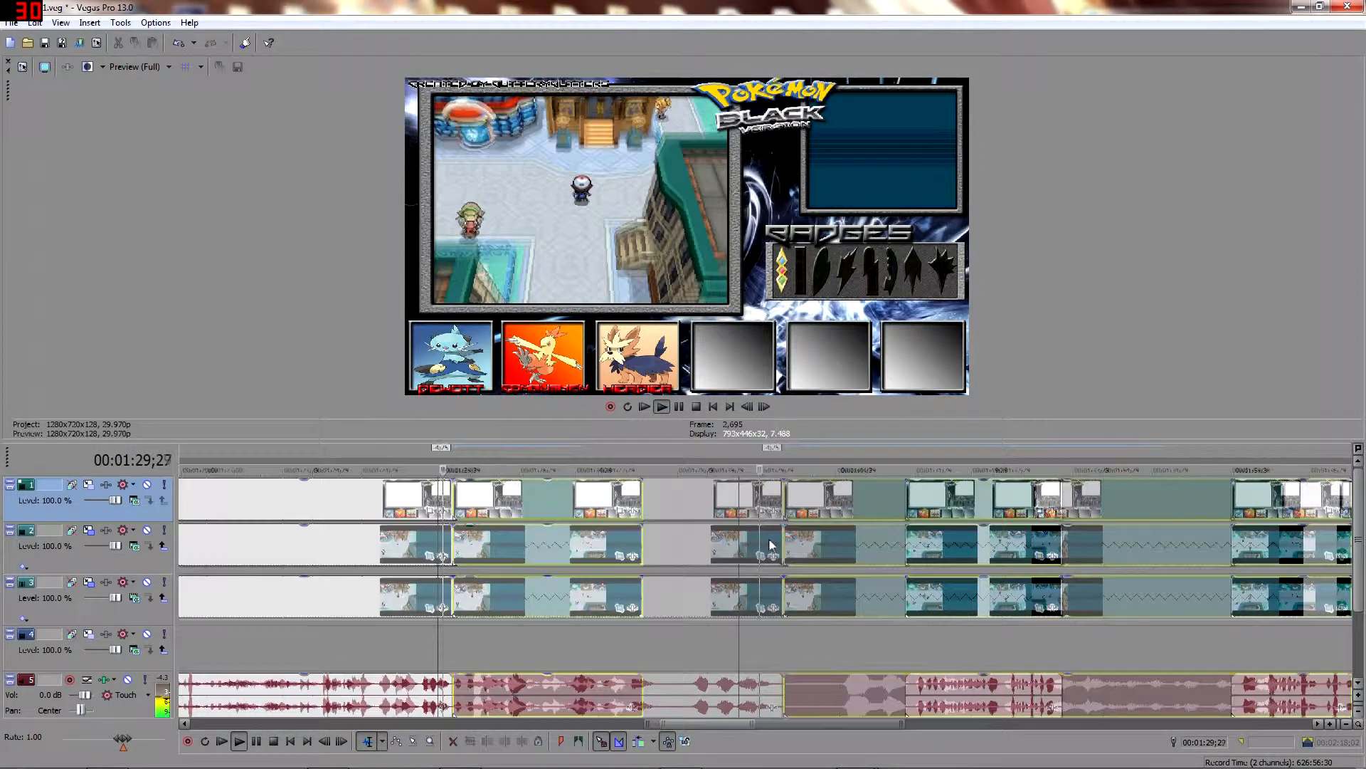
{"action": "scroll", "coordinate": [769, 539], "scroll_direction": "up", "scroll_amount": 3}
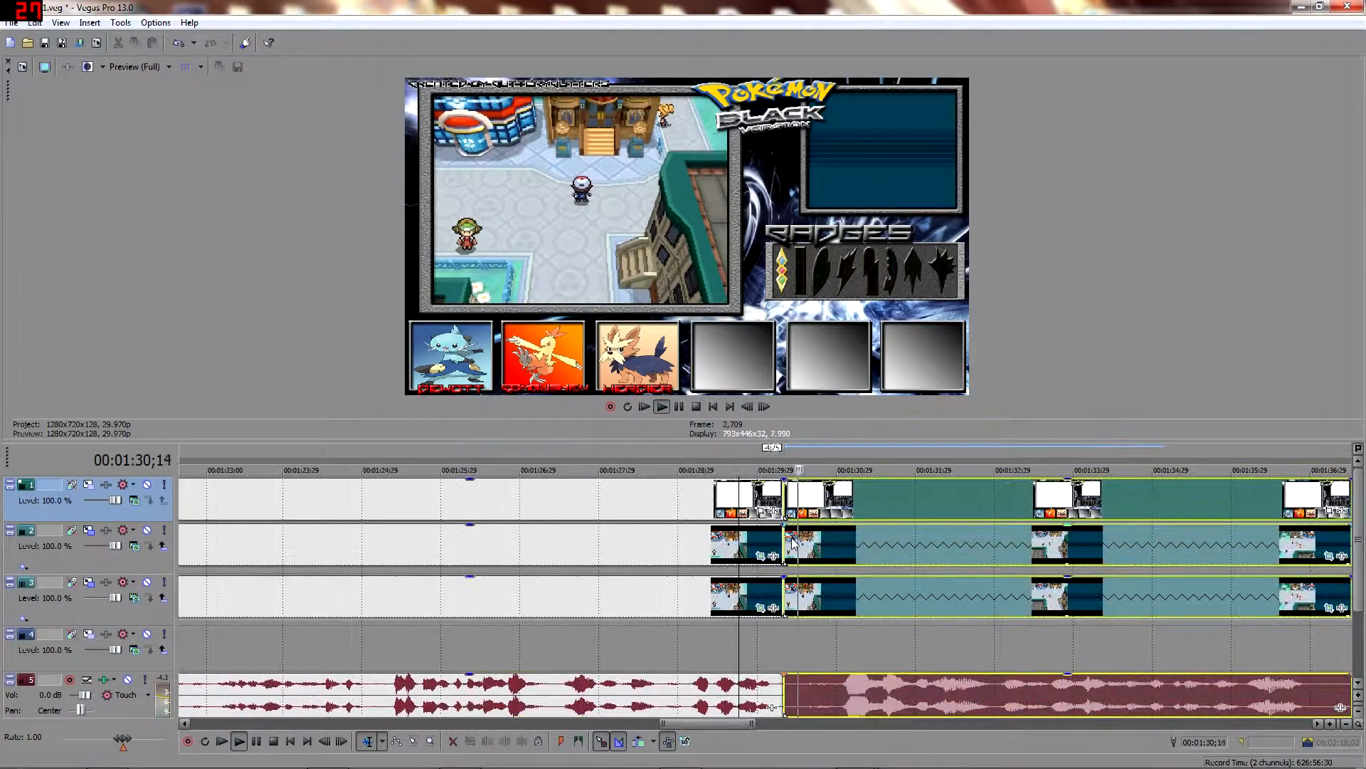
{"action": "left_click", "coordinate": [694, 455]}
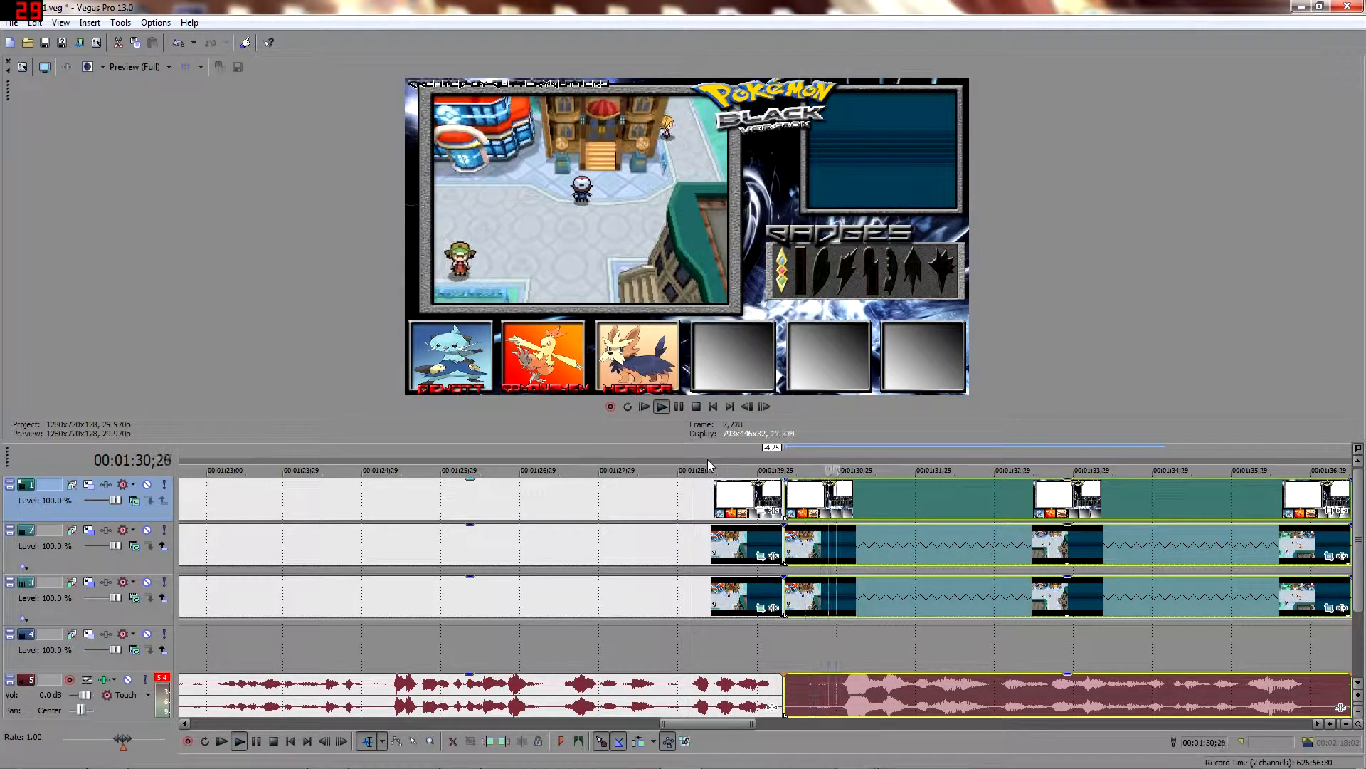
{"action": "left_click", "coordinate": [680, 407]}
Move the following segment on all tracks closer to the slow-motion segment, starting at about 00:01:38;12.
{"action": "scroll", "coordinate": [923, 542], "scroll_direction": "down", "scroll_amount": 3}
{"action": "left_click", "coordinate": [1166, 497]}
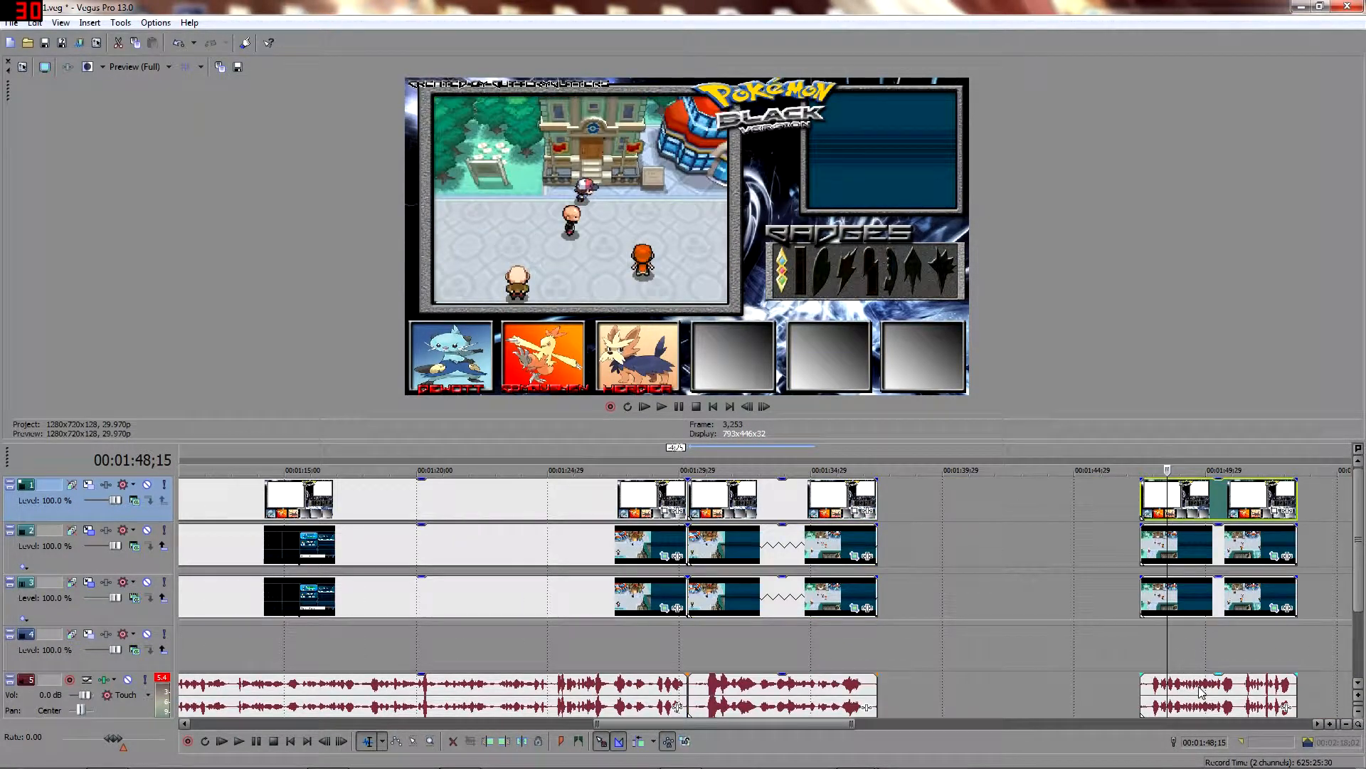
{"action": "left_click_drag", "start_coordinate": [1201, 690], "coordinate": [949, 560]}
{"action": "left_click", "coordinate": [949, 560]}
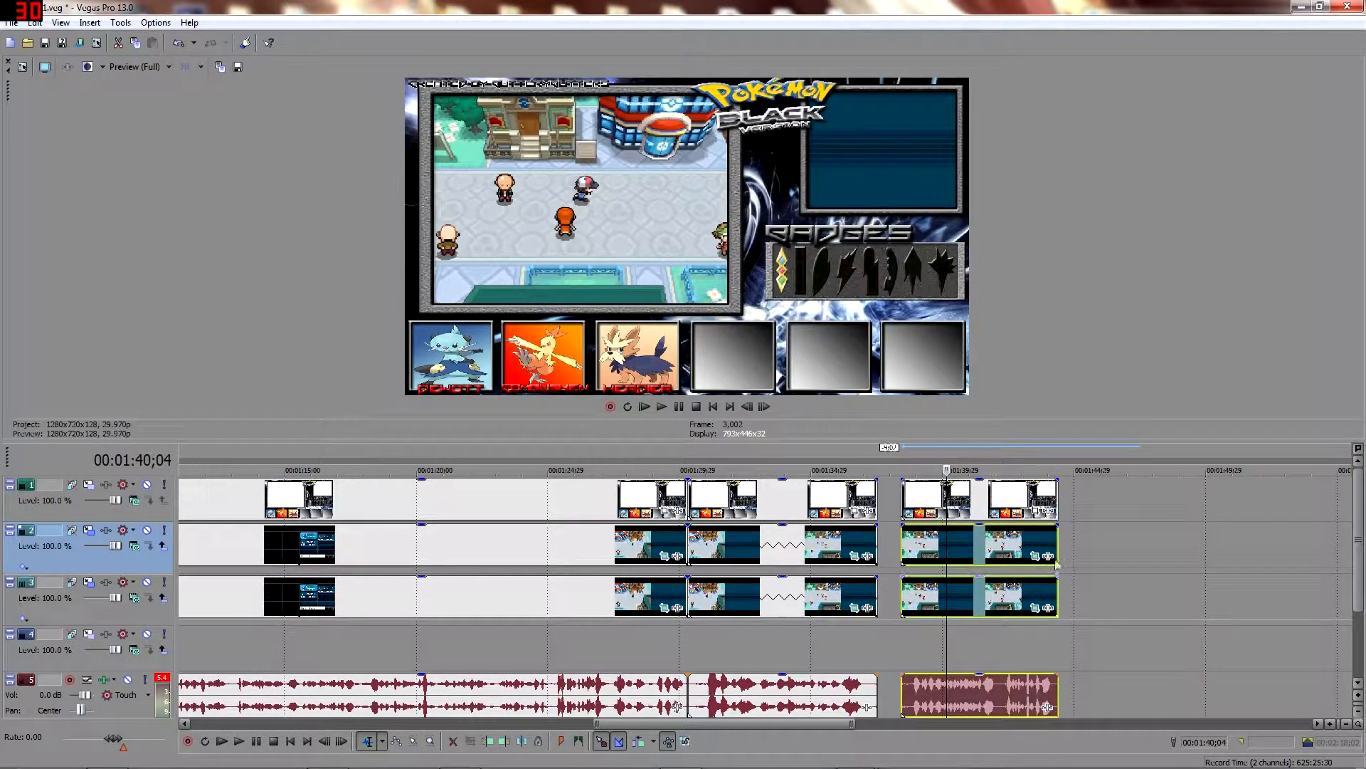
Time-stretch the moved segment on track 2 to end at about 00:01:51;24 and check its playback rate in the event properties.
{"action": "left_click_drag", "start_coordinate": [1060, 545], "coordinate": [1267, 545]}
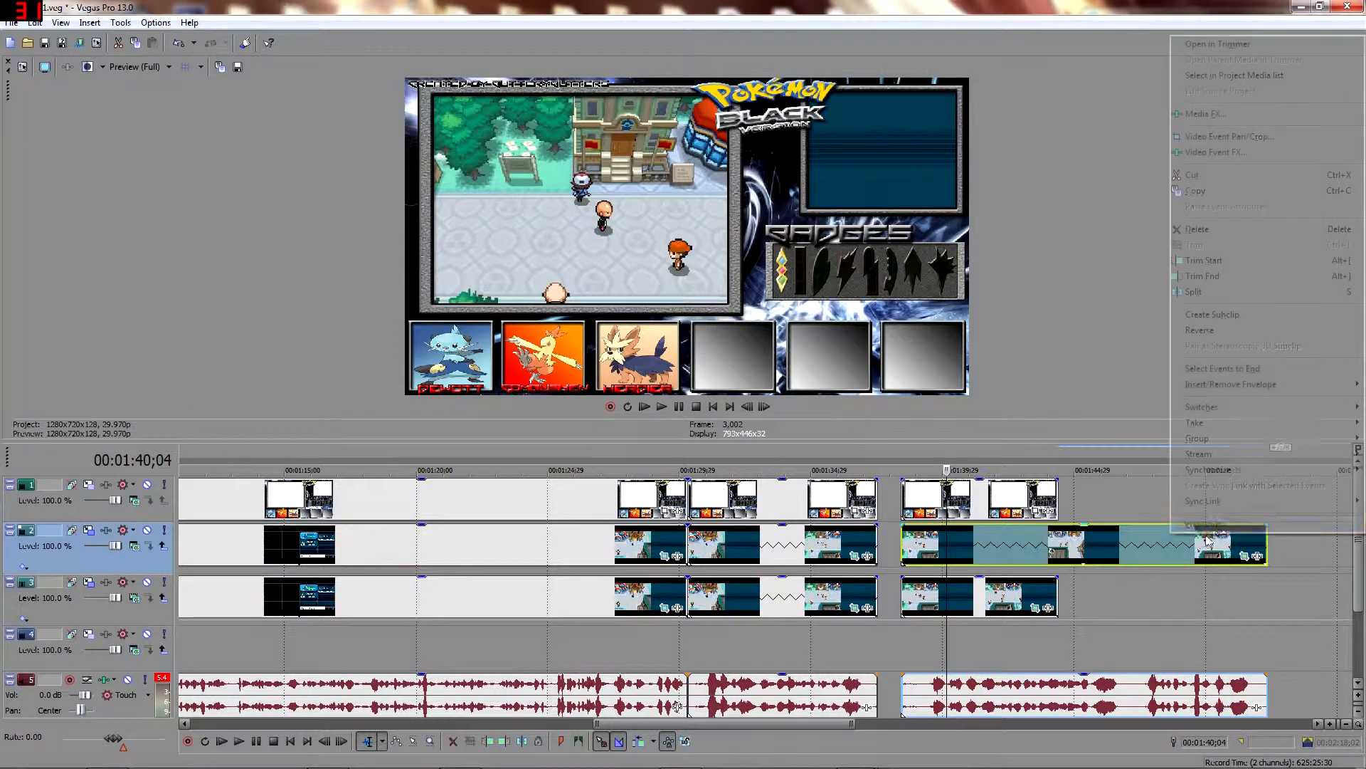
{"action": "left_click", "coordinate": [797, 527]}
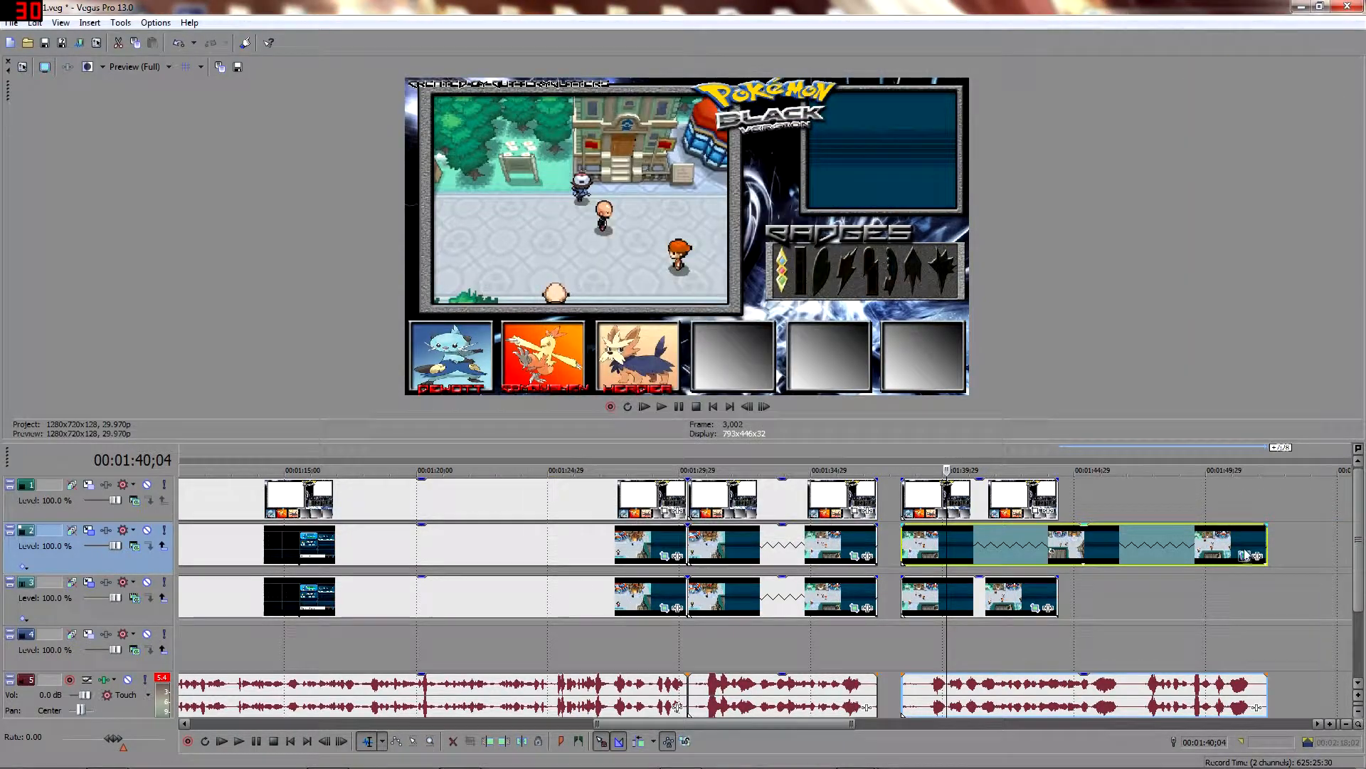
{"action": "left_click_drag", "start_coordinate": [1267, 542], "coordinate": [1254, 542]}
{"action": "right_click", "coordinate": [1174, 544]}
{"action": "left_click", "coordinate": [1210, 543]}
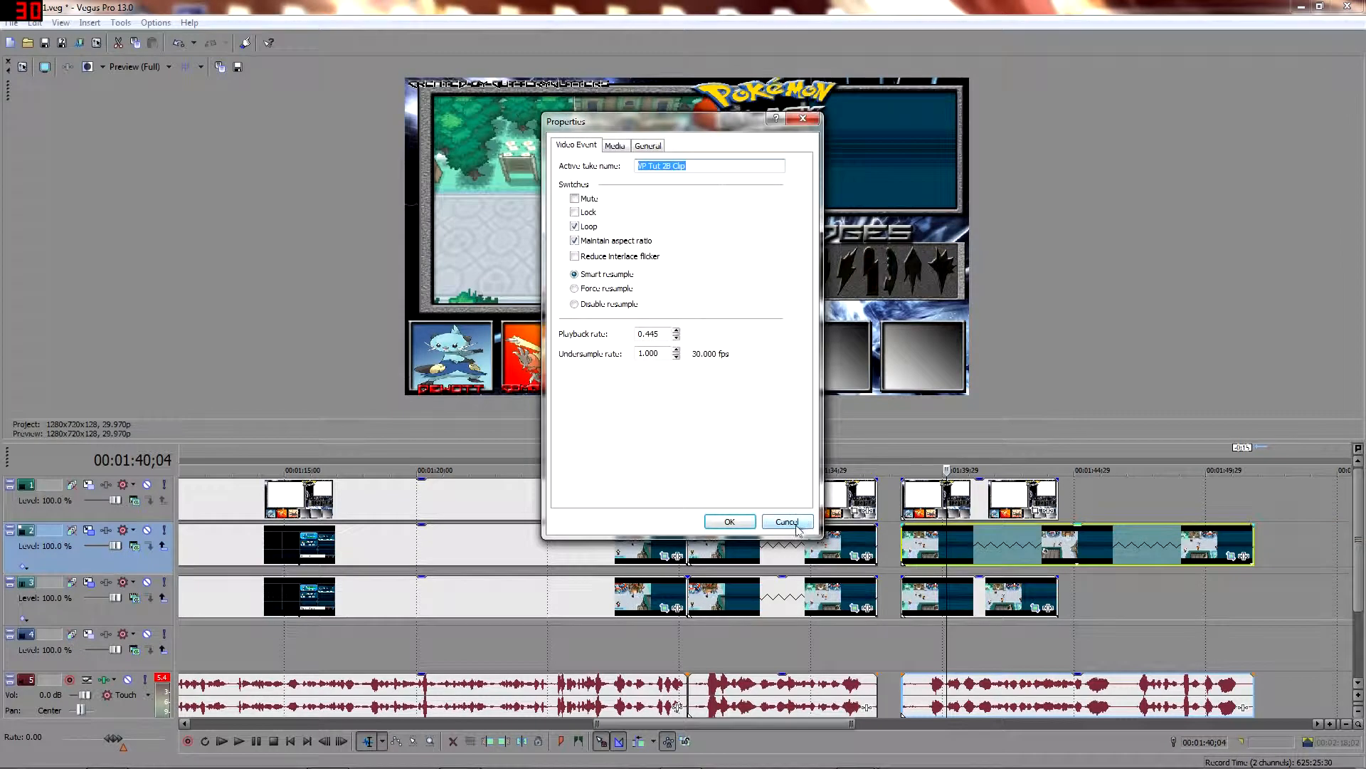
{"action": "left_click", "coordinate": [786, 522]}
Shorten the time-stretch on track 2 to end at about 00:01:50;22 and check its playback rate again.
{"action": "left_click_drag", "start_coordinate": [1251, 543], "coordinate": [1226, 543]}
{"action": "right_click", "coordinate": [1170, 537]}
{"action": "left_click", "coordinate": [1177, 528]}
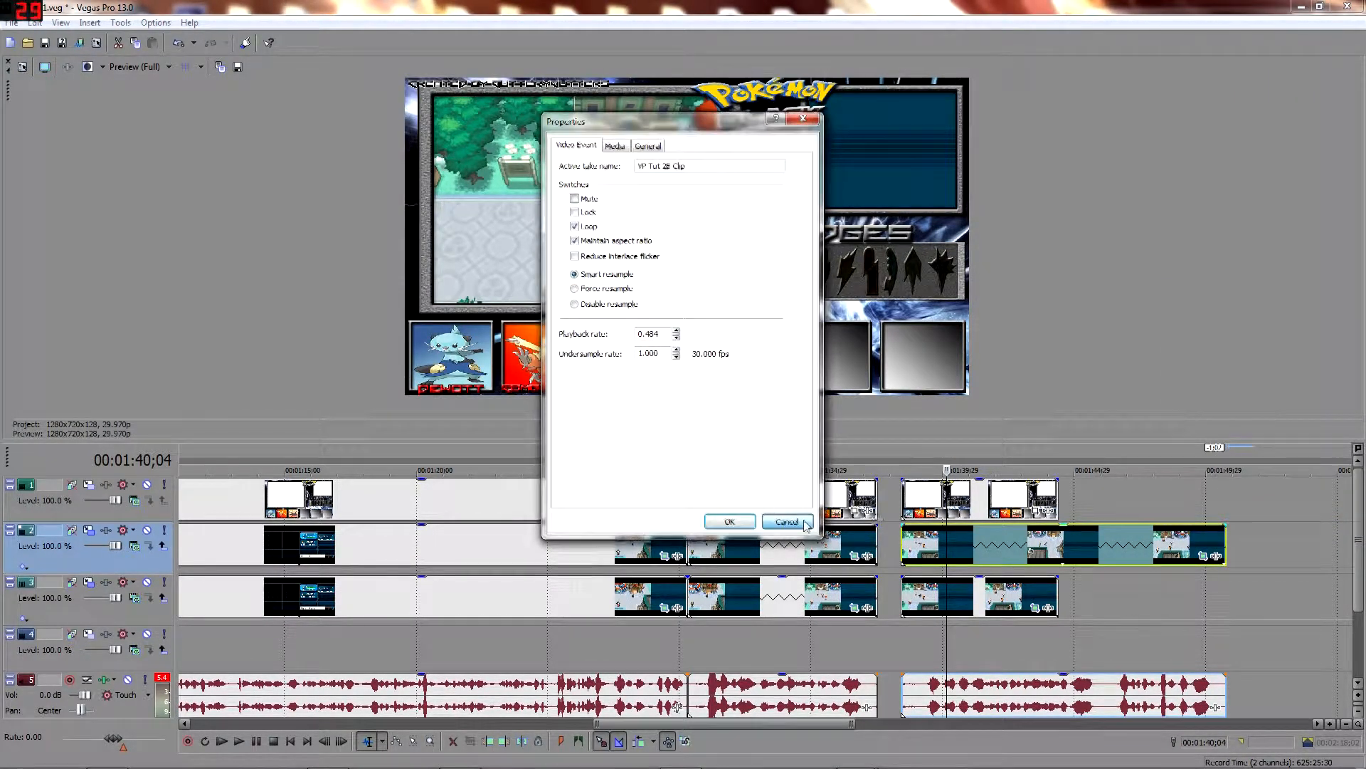
{"action": "left_click", "coordinate": [786, 521]}
Shorten the time-stretch on track 2 to end at about 00:01:48;20 and compare its playback rate with the preceding slow-motion segment's.
{"action": "left_click_drag", "start_coordinate": [1225, 544], "coordinate": [1171, 543]}
{"action": "right_click", "coordinate": [1143, 539]}
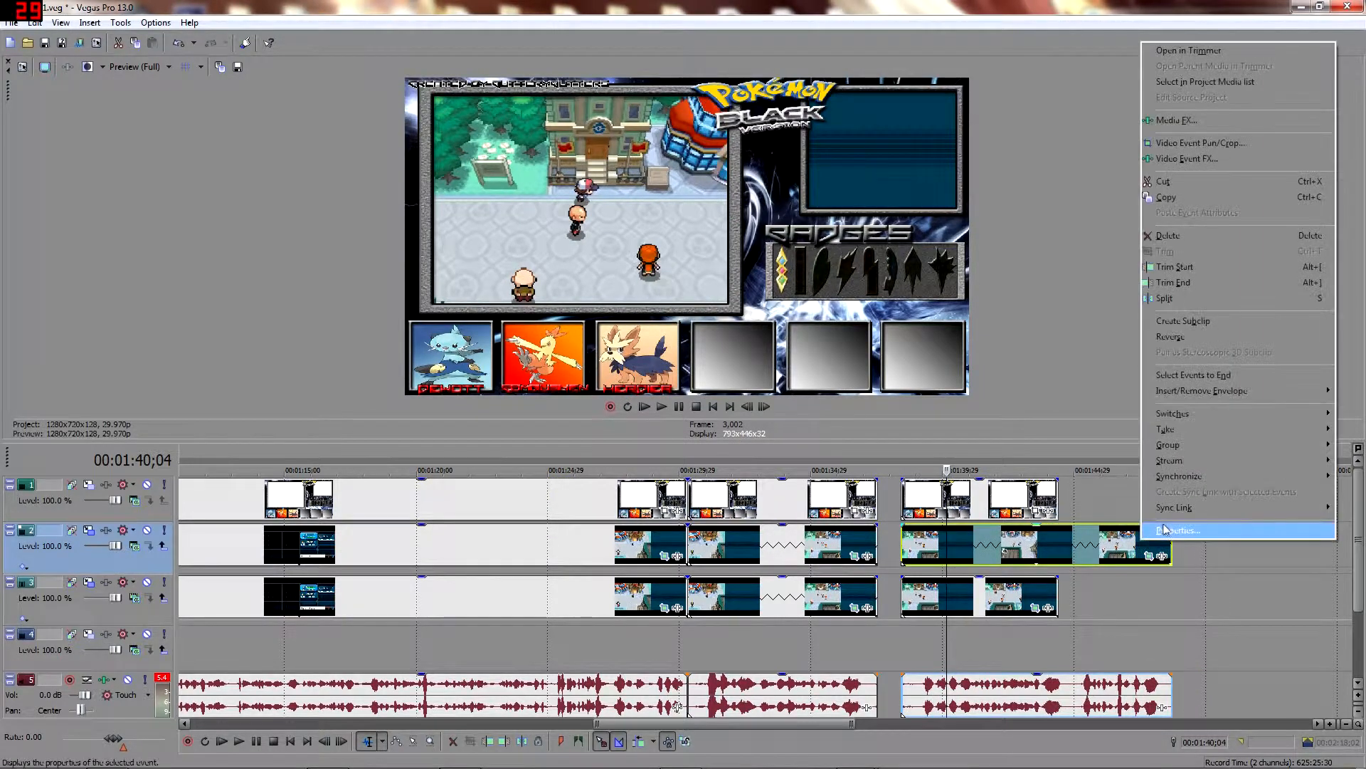
{"action": "left_click", "coordinate": [1162, 530]}
{"action": "left_click", "coordinate": [786, 521]}
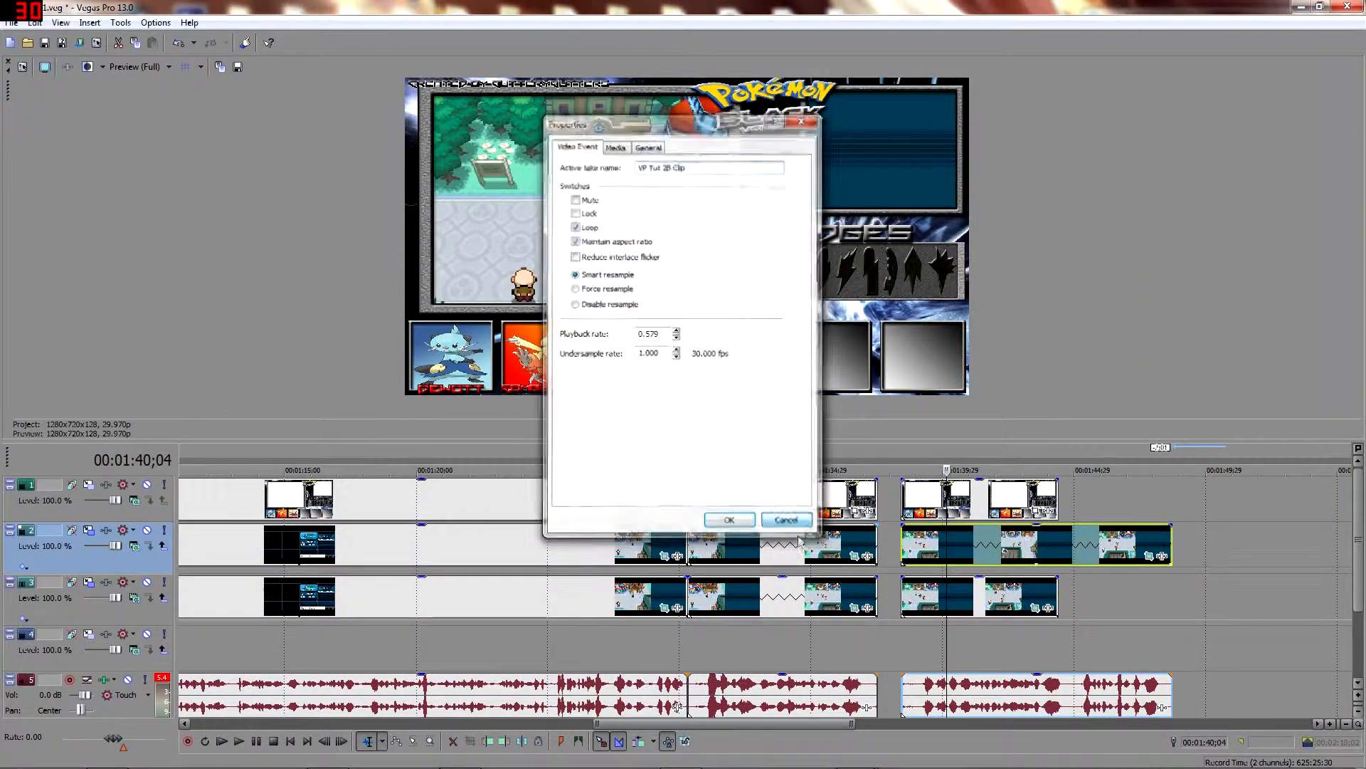
{"action": "right_click", "coordinate": [808, 544]}
{"action": "left_click", "coordinate": [827, 535]}
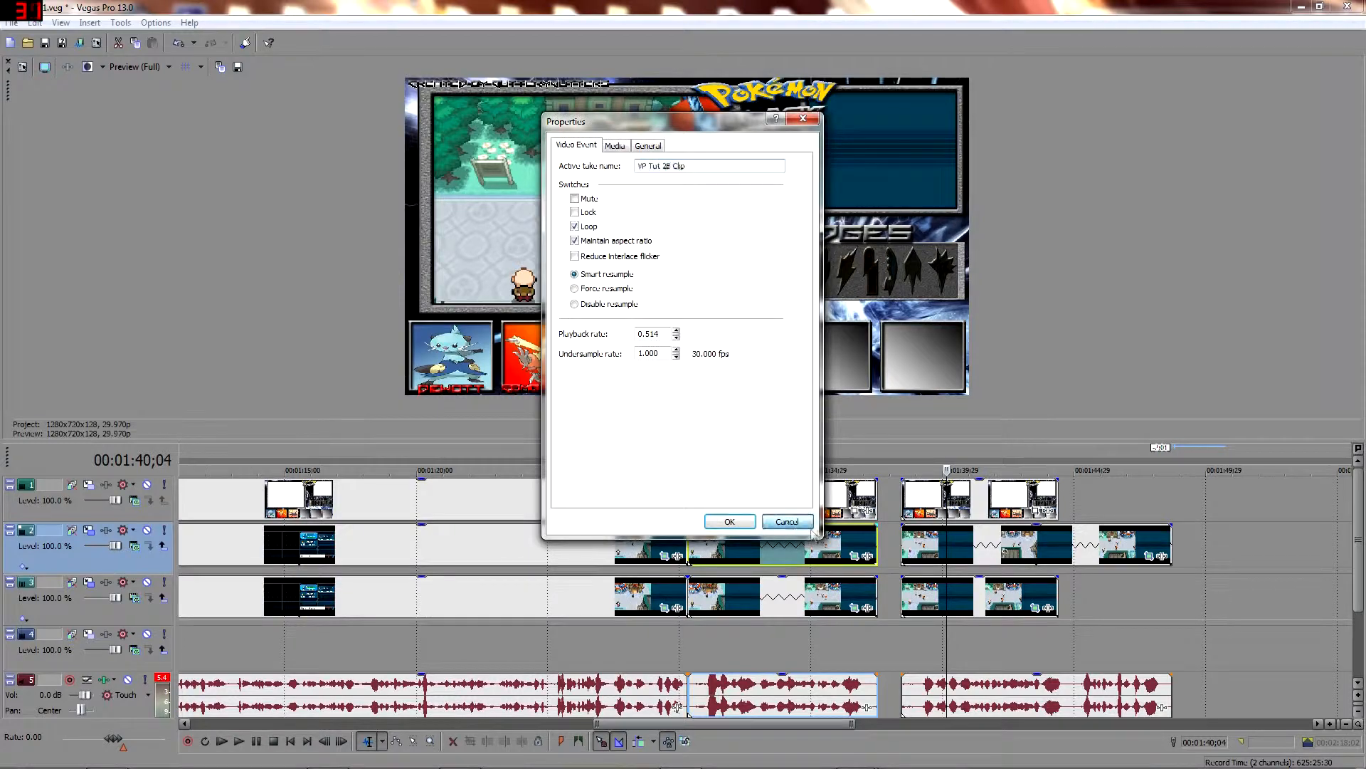
{"action": "left_click", "coordinate": [787, 524]}
Lengthen the time-stretch on track 2 to end at about 00:01:49;01 and check the event's playback rate.
{"action": "left_click_drag", "start_coordinate": [1173, 545], "coordinate": [1181, 545]}
{"action": "right_click", "coordinate": [1178, 545]}
{"action": "left_click", "coordinate": [1203, 532]}
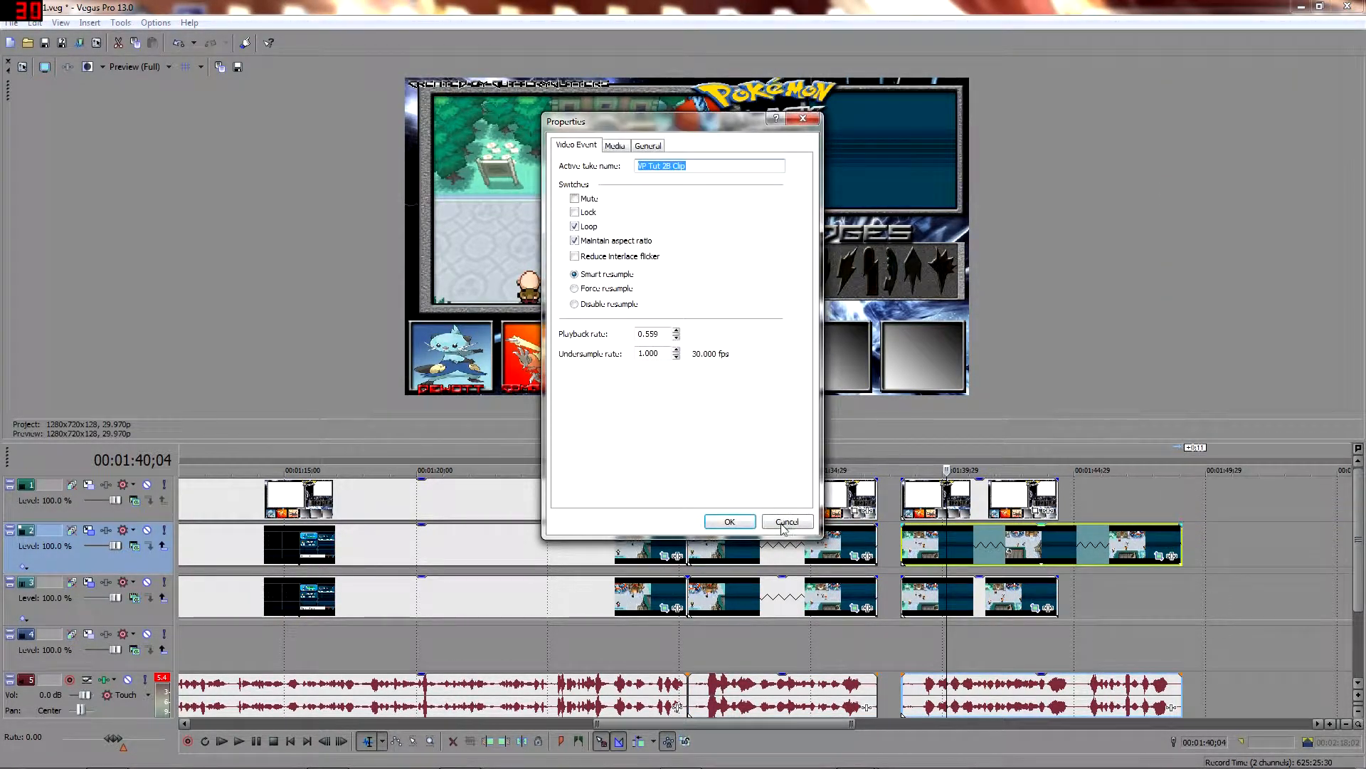
{"action": "left_click", "coordinate": [786, 522]}
Lengthen the time-stretch on track 2 to end at about 00:01:49;26 and check the event's playback rate.
{"action": "left_click_drag", "start_coordinate": [1182, 548], "coordinate": [1202, 548]}
{"action": "right_click", "coordinate": [1167, 554]}
{"action": "left_click", "coordinate": [1196, 532]}
{"action": "left_click", "coordinate": [737, 523]}
Time-stretch the matching segment on track 3 and extend the frame overlay on track 1 to about 00:01:49;26.
{"action": "left_click", "coordinate": [1056, 596]}
{"action": "left_click_drag", "start_coordinate": [1057, 596], "coordinate": [1203, 595]}
{"action": "left_click_drag", "start_coordinate": [1057, 496], "coordinate": [1203, 499]}
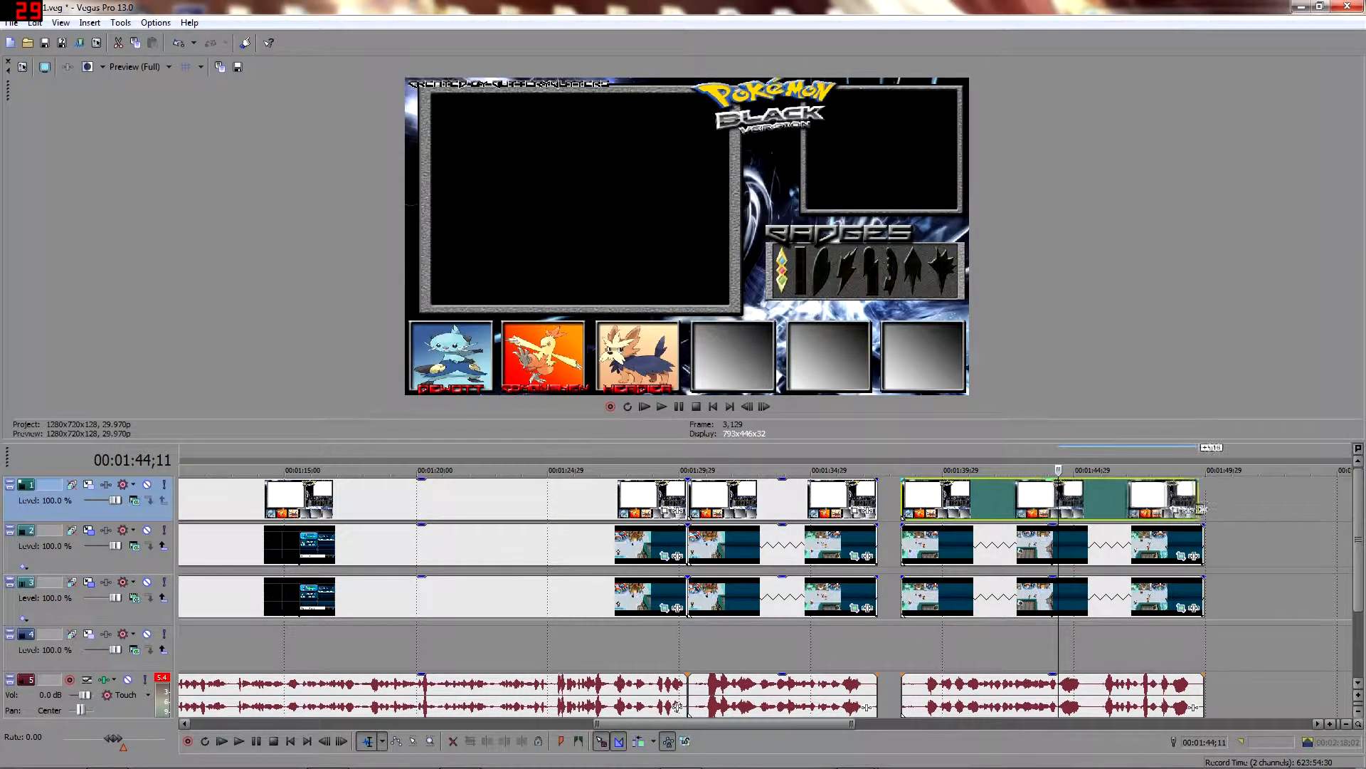
Move the stretched segment on all tracks against the preceding slow-motion segment and play back across the join.
{"action": "left_click", "coordinate": [970, 696], "text": "ctrl"}
{"action": "left_click_drag", "start_coordinate": [977, 509], "coordinate": [956, 513]}
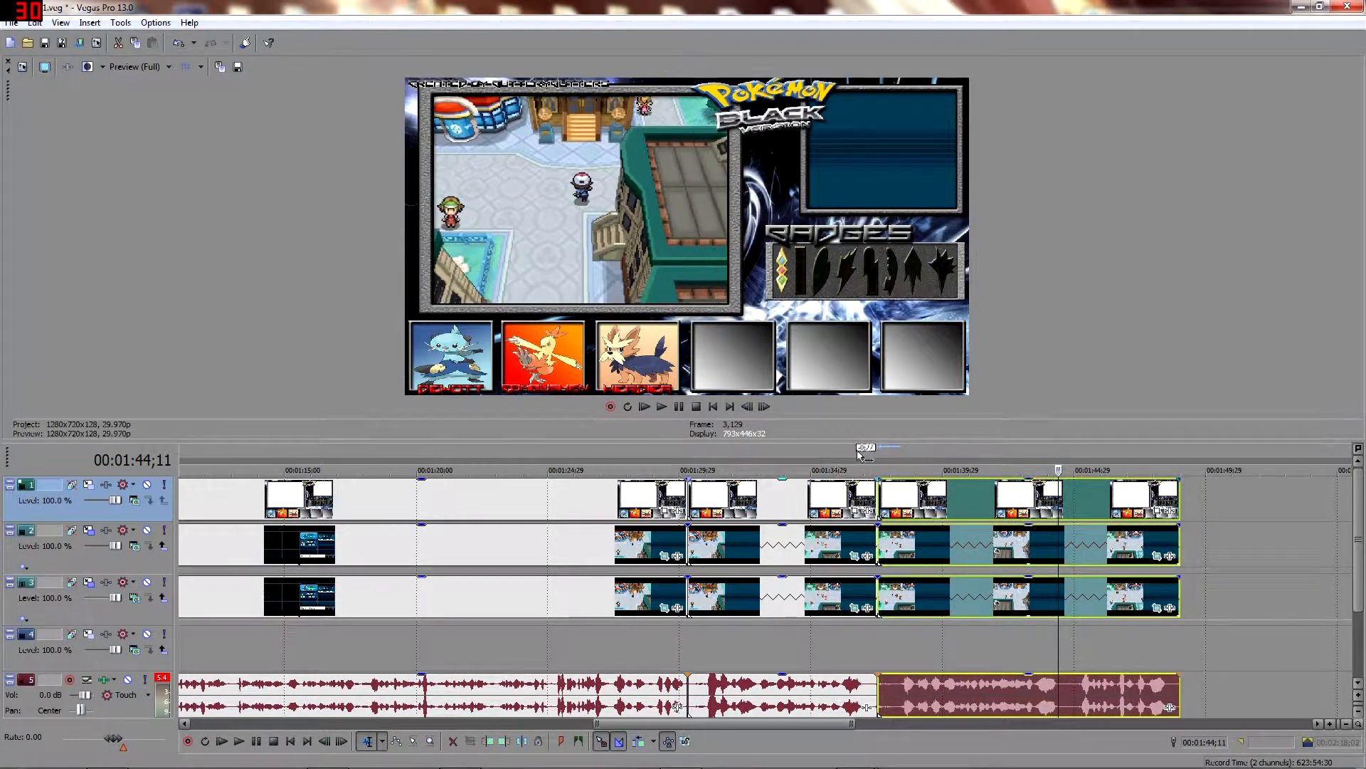
{"action": "left_click", "coordinate": [859, 456]}
{"action": "left_click", "coordinate": [666, 412]}
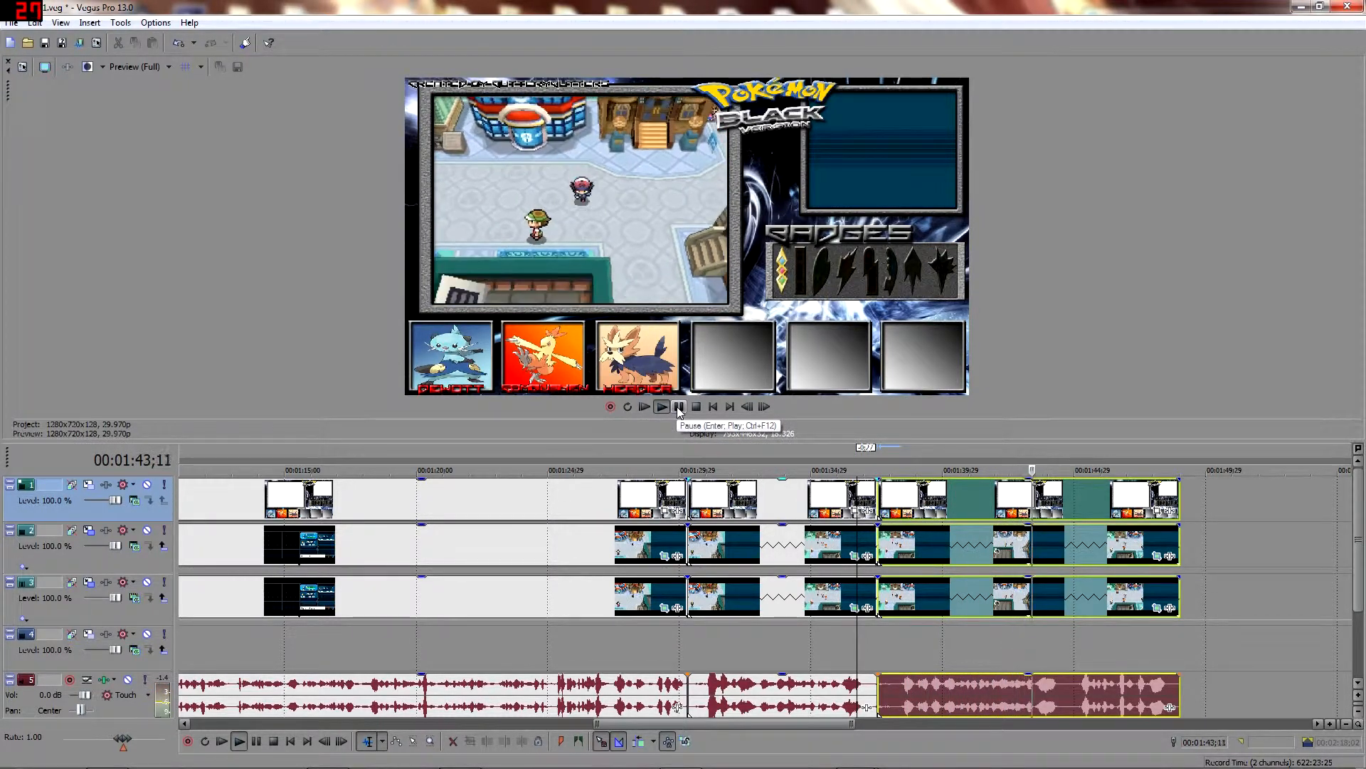
{"action": "left_click", "coordinate": [678, 408]}
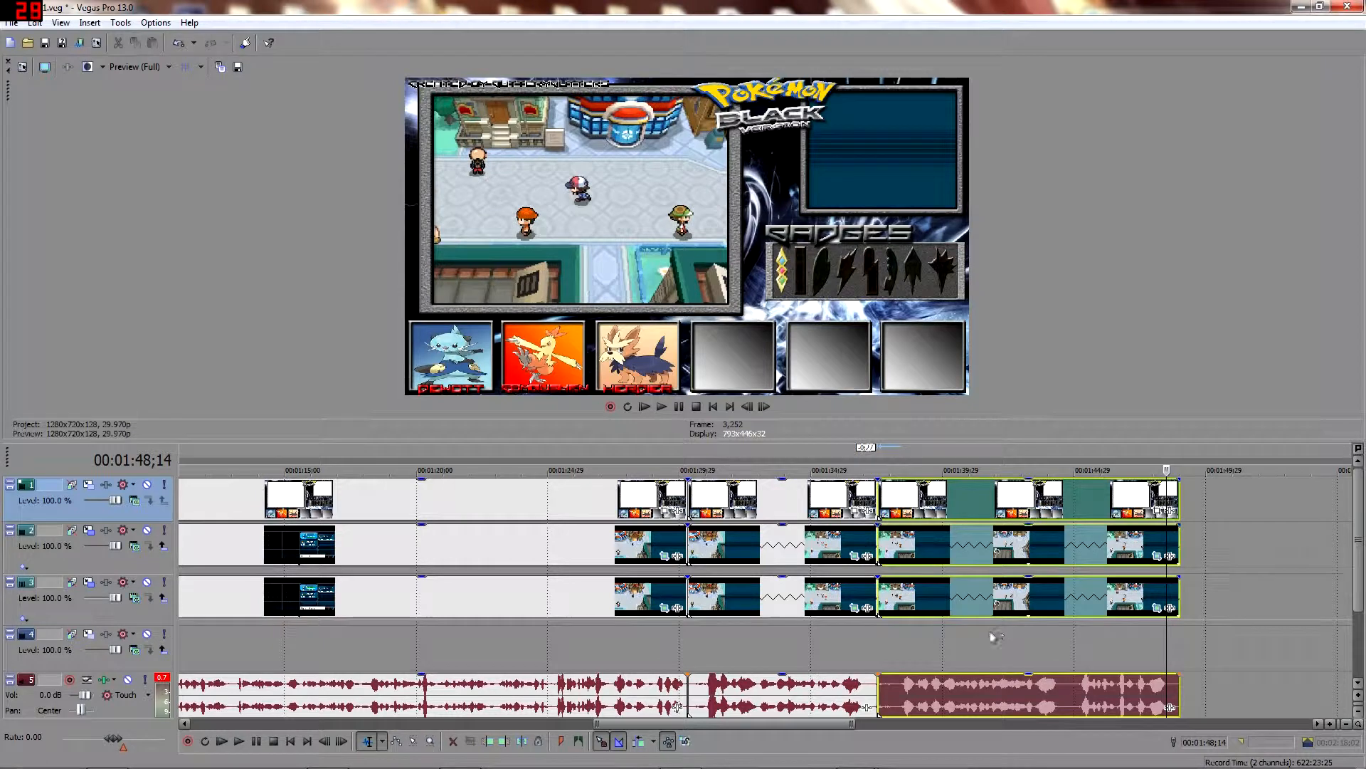
Try locking the pitch change to the stretch in the last segment's audio event properties.
{"action": "left_click", "coordinate": [963, 689]}
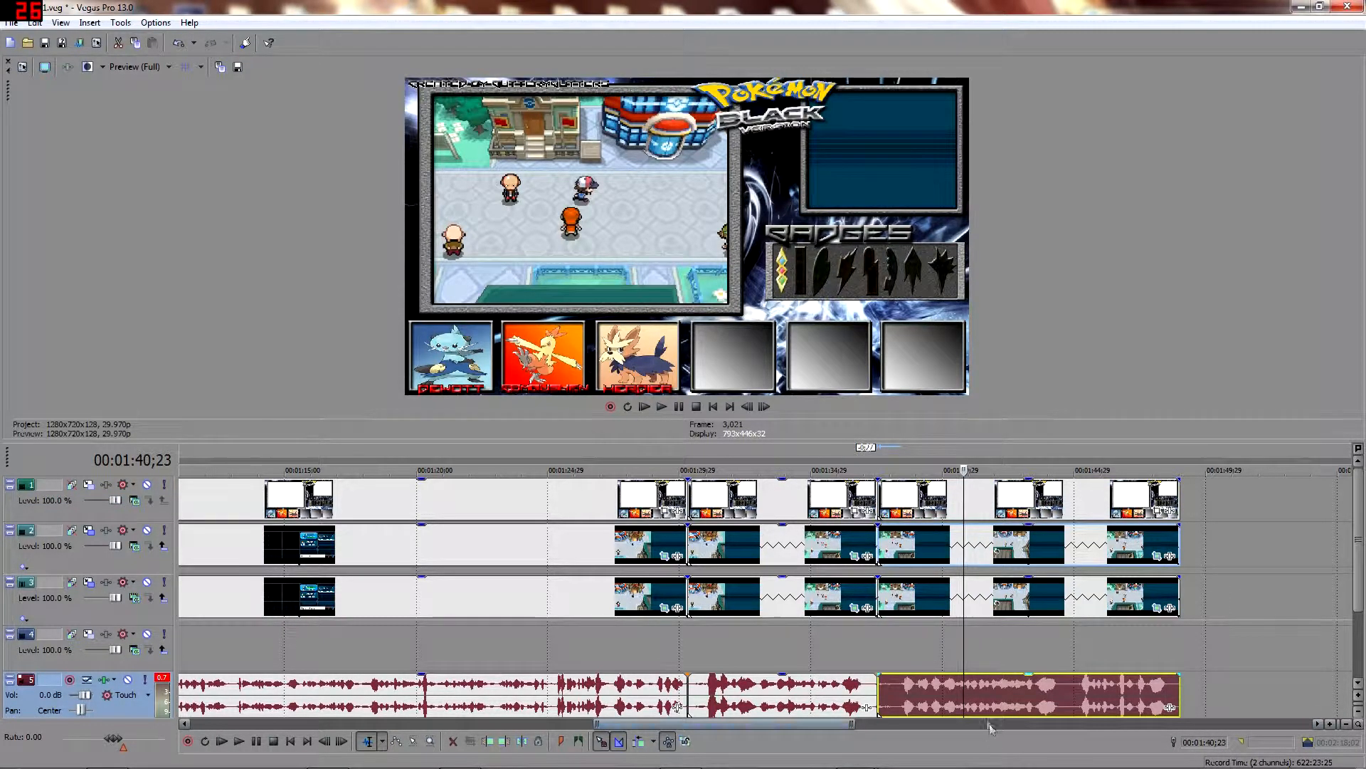
{"action": "right_click", "coordinate": [994, 707]}
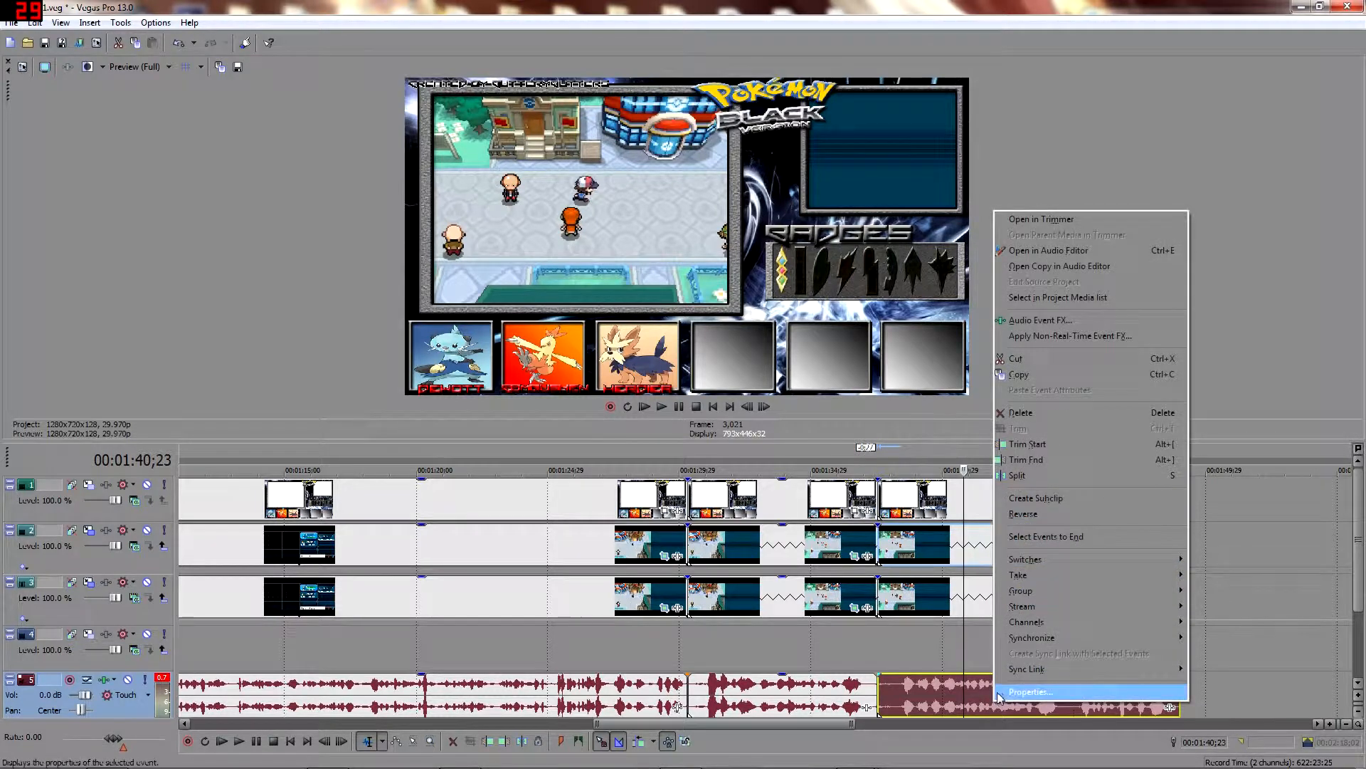
{"action": "left_click", "coordinate": [1030, 691]}
{"action": "left_click", "coordinate": [655, 383]}
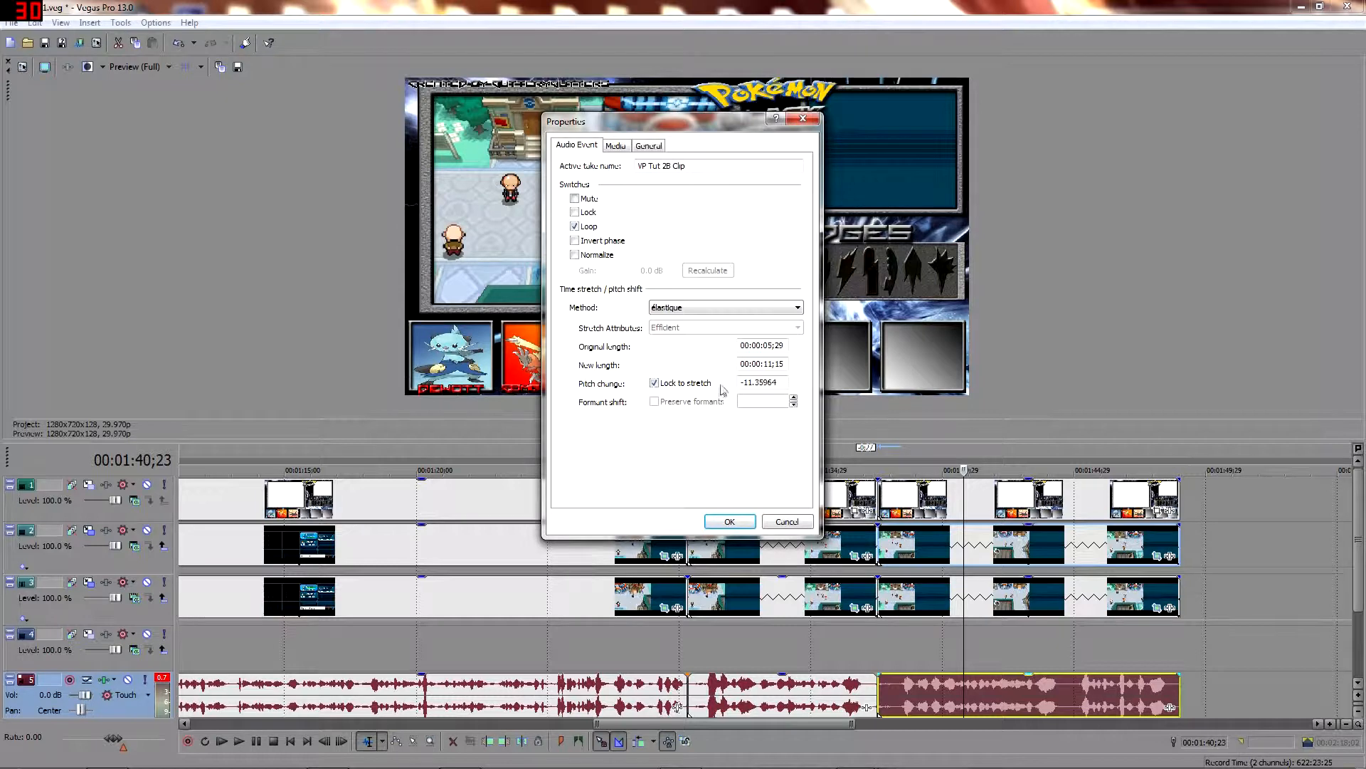
{"action": "left_click", "coordinate": [786, 523]}
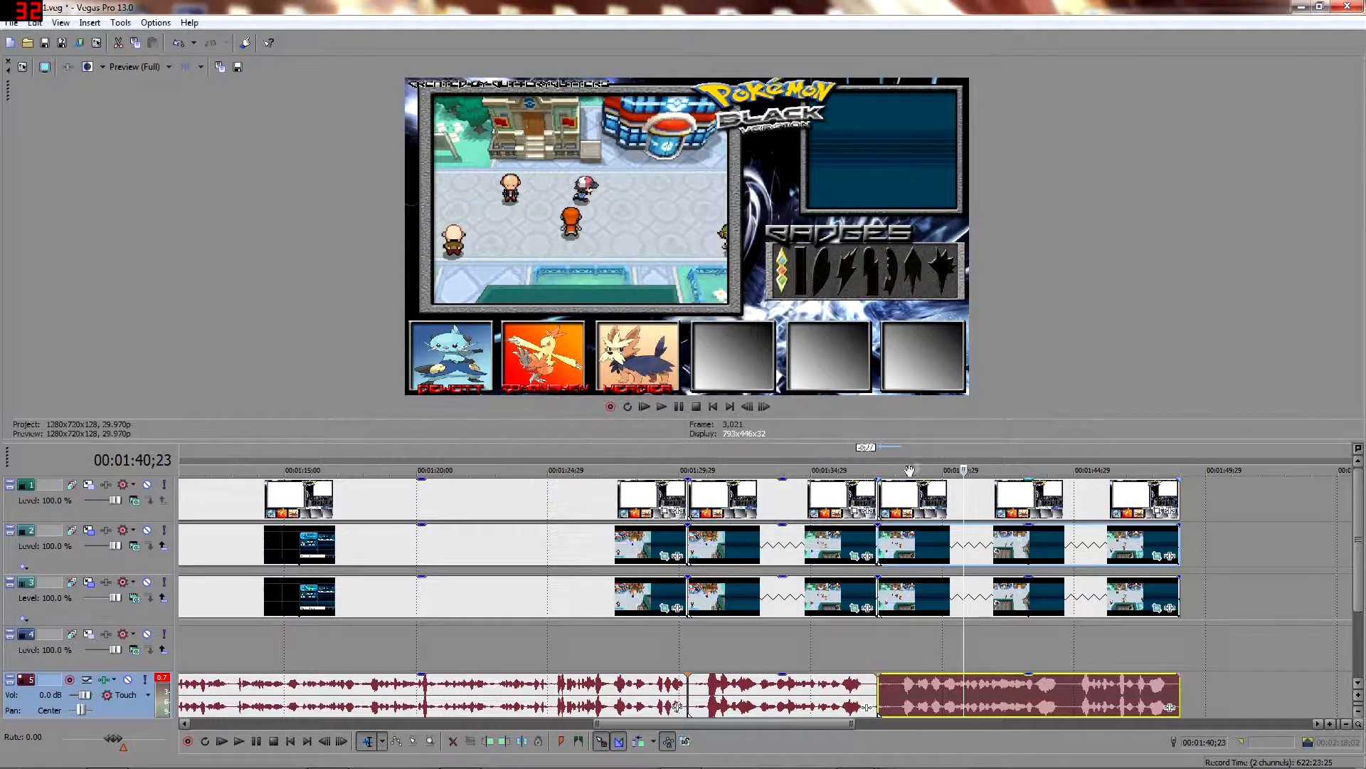
Play back the slow-motion footage from about 00:01:35;28 through the last stretched segment.
{"action": "left_click", "coordinate": [835, 446]}
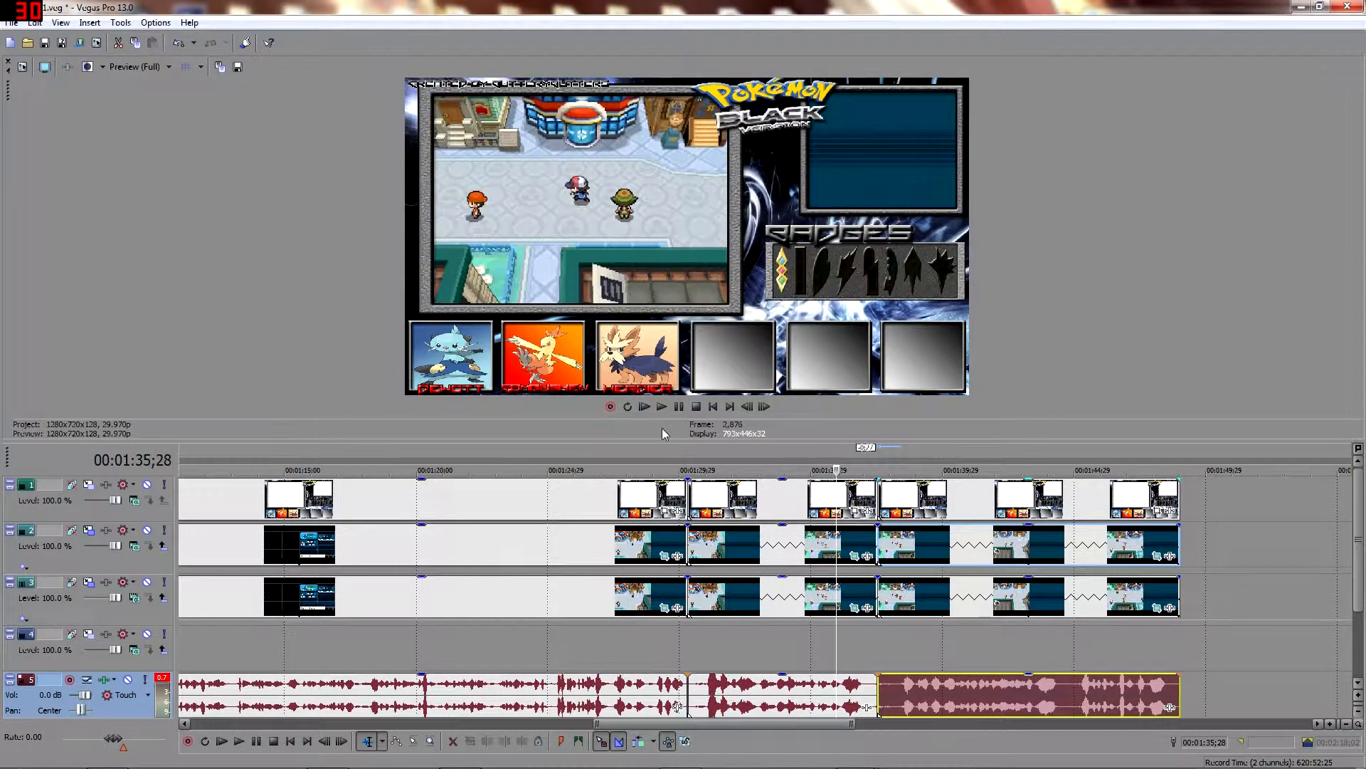
{"action": "left_click", "coordinate": [663, 410]}
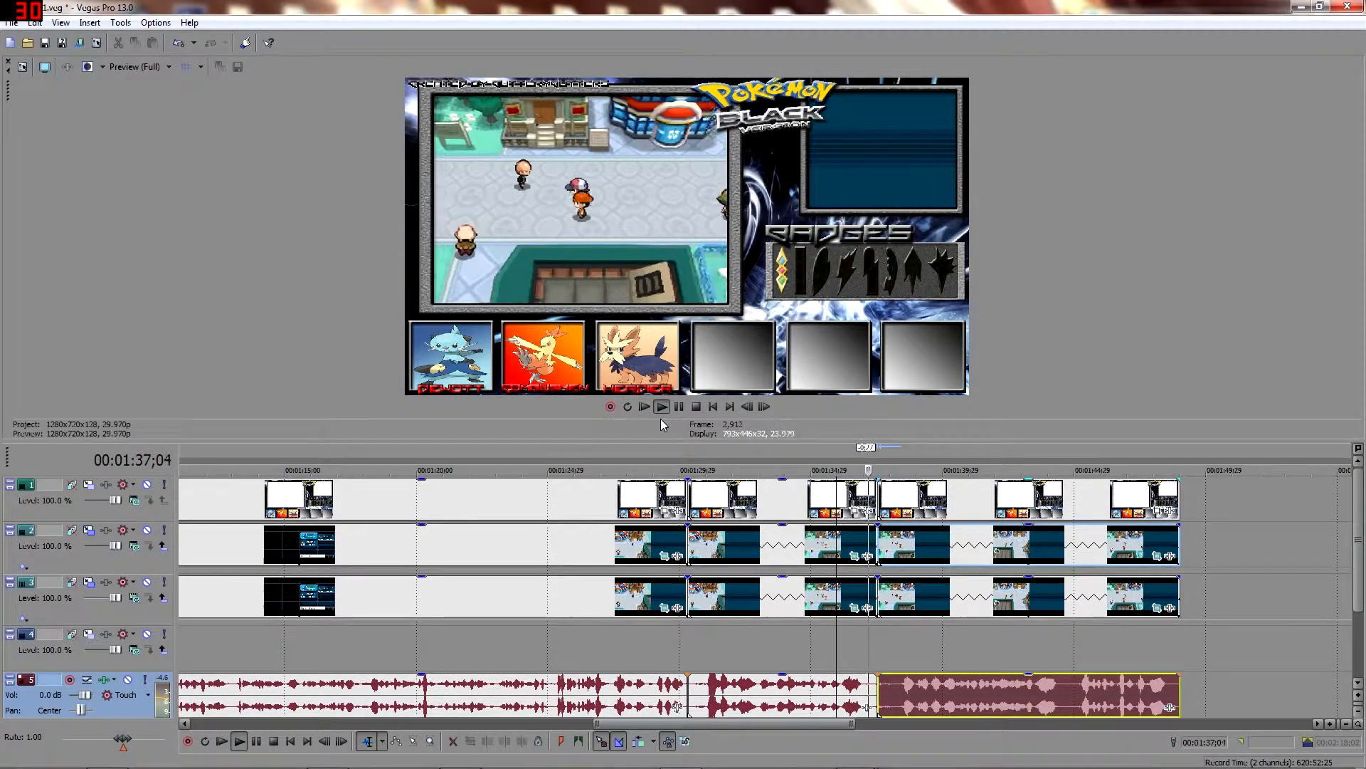
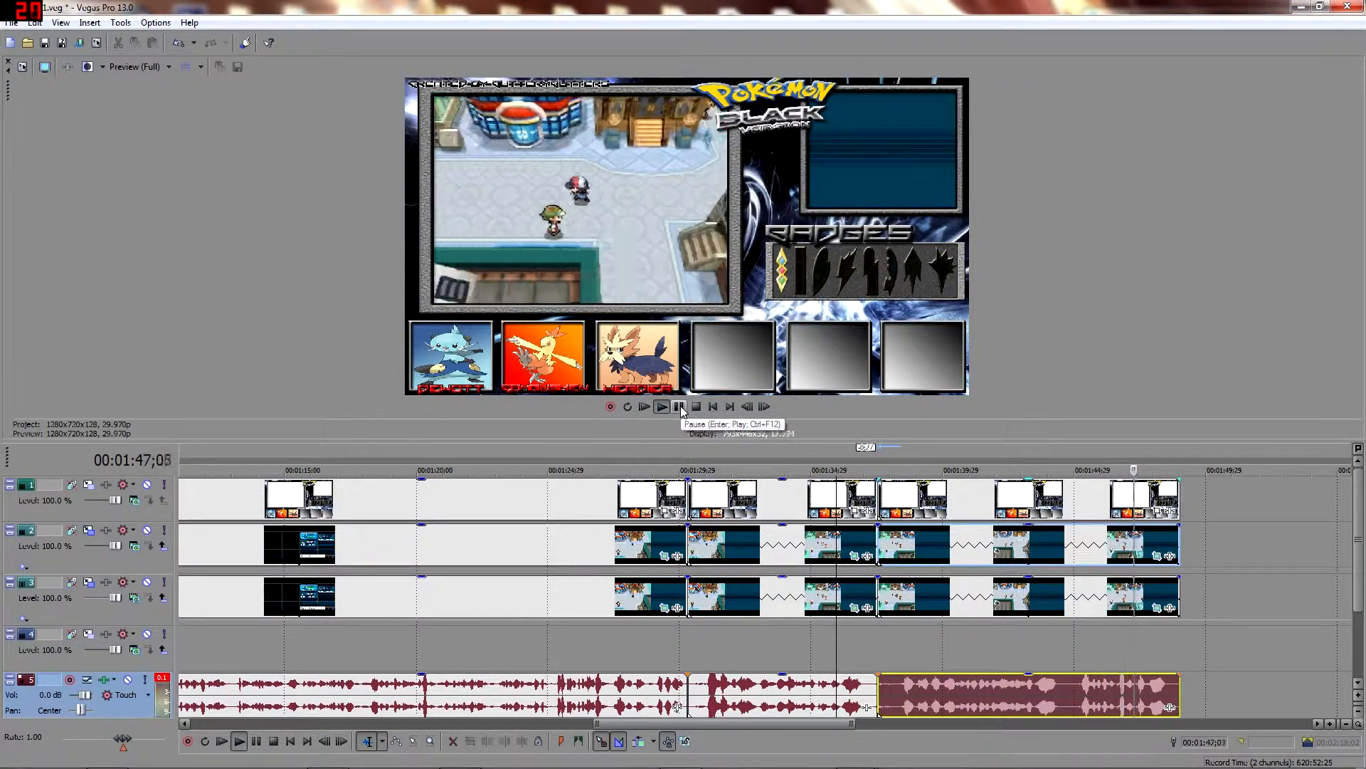
{"action": "left_click", "coordinate": [680, 406]}
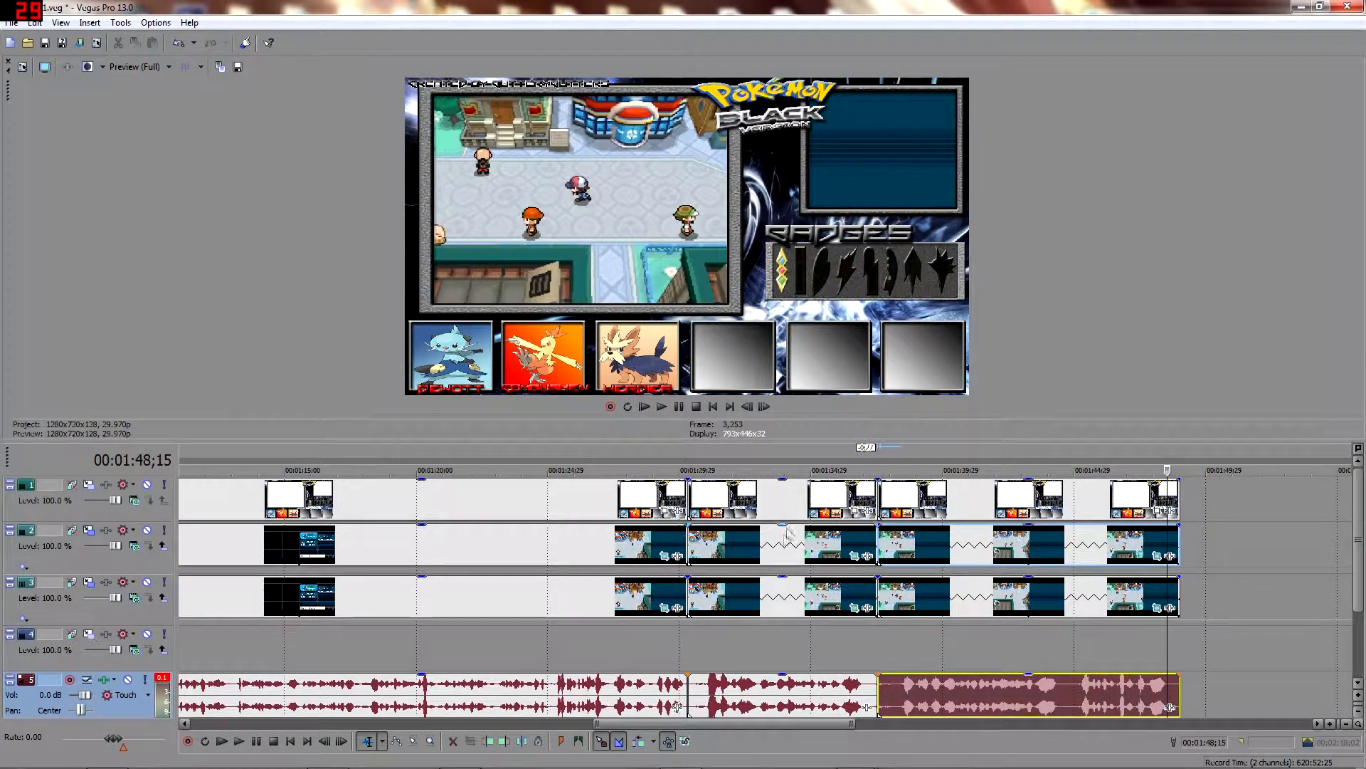
Shorten the time-stretch of both slow-motion segments on track 2 to end at about 00:01:48;10 and 00:01:36;27.
{"action": "left_click", "coordinate": [781, 543]}
{"action": "left_click", "coordinate": [969, 689], "text": "shift"}
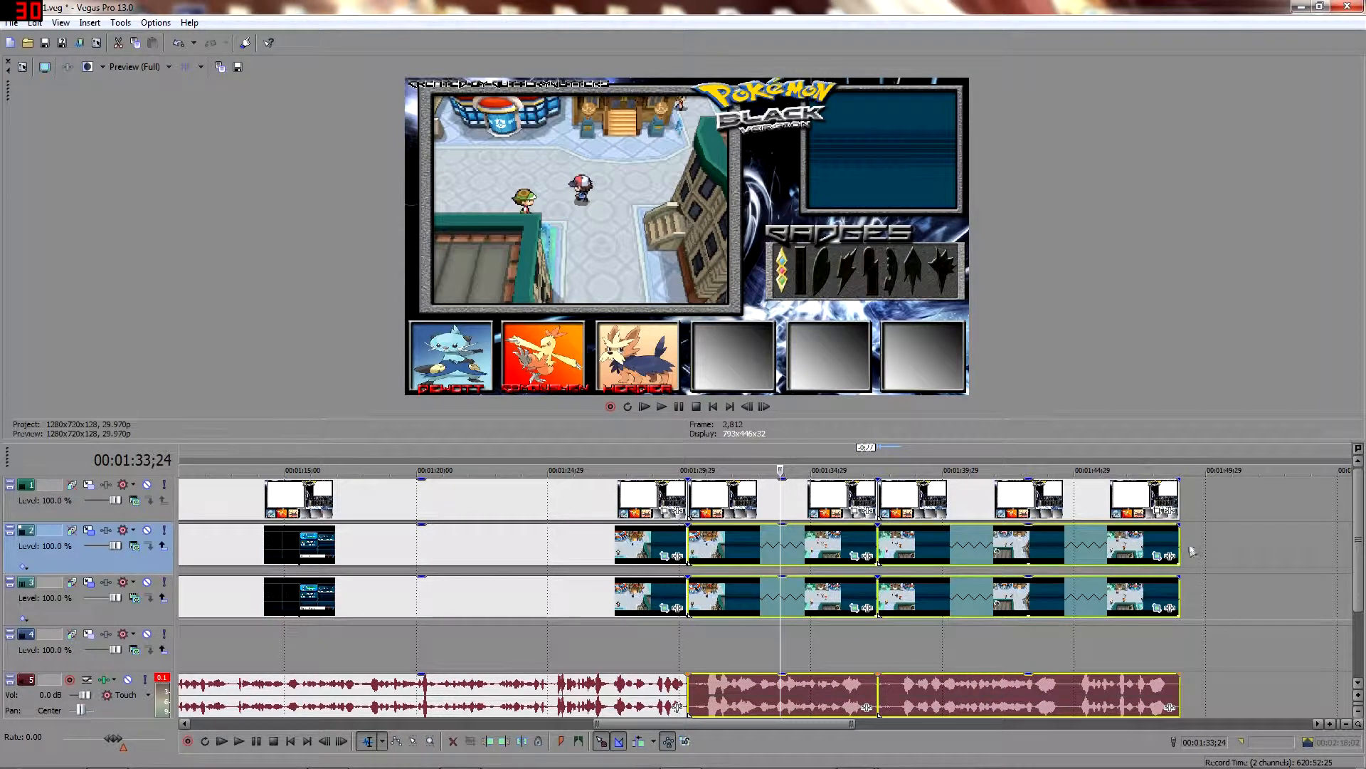
{"action": "left_click_drag", "start_coordinate": [1177, 539], "coordinate": [1160, 539]}
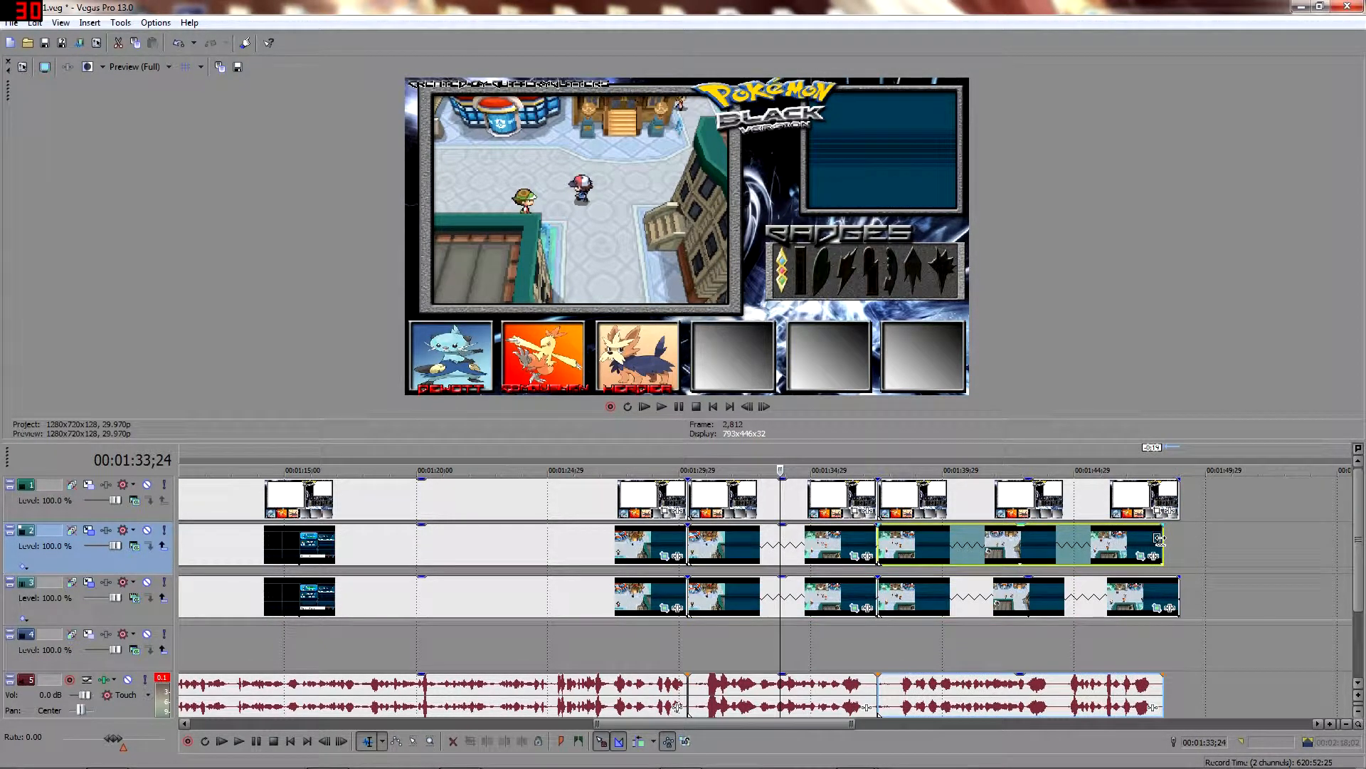
{"action": "left_click", "coordinate": [817, 542]}
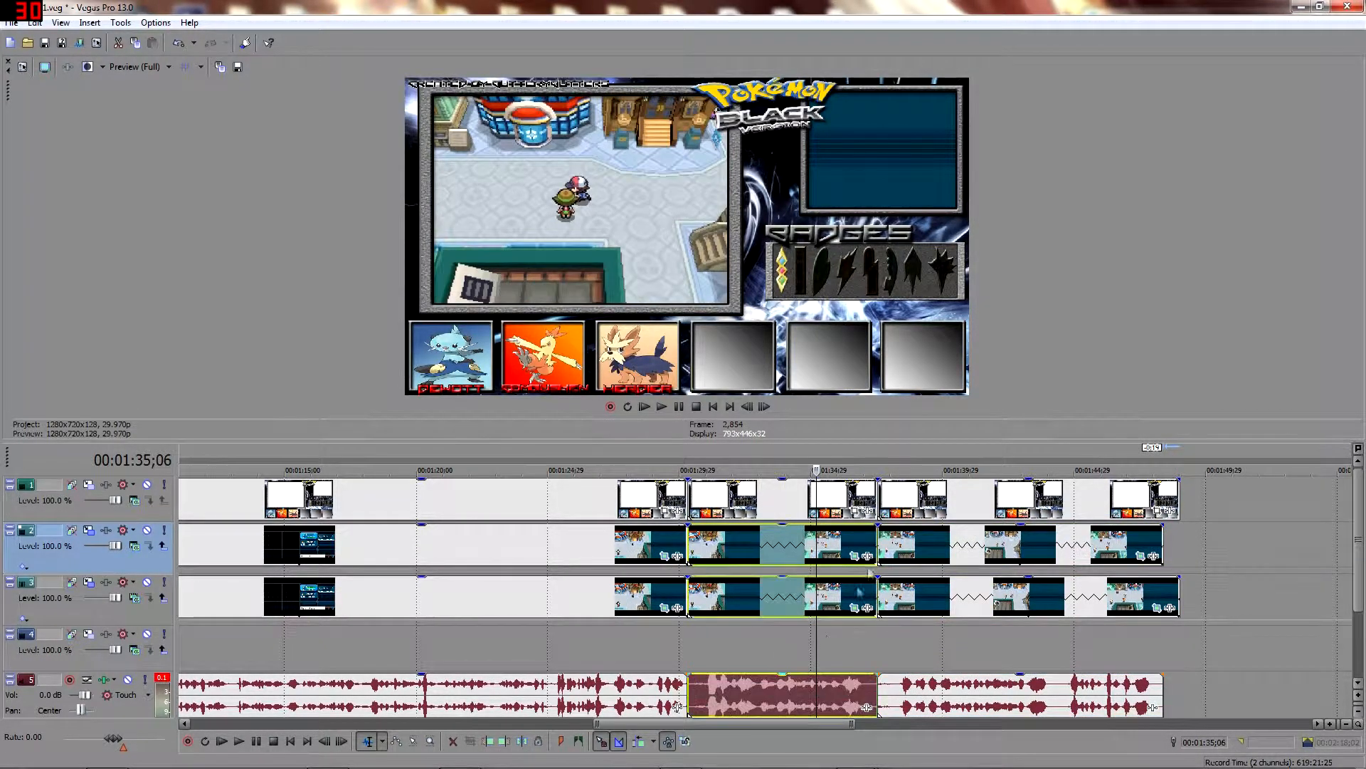
{"action": "left_click_drag", "start_coordinate": [874, 537], "coordinate": [862, 539]}
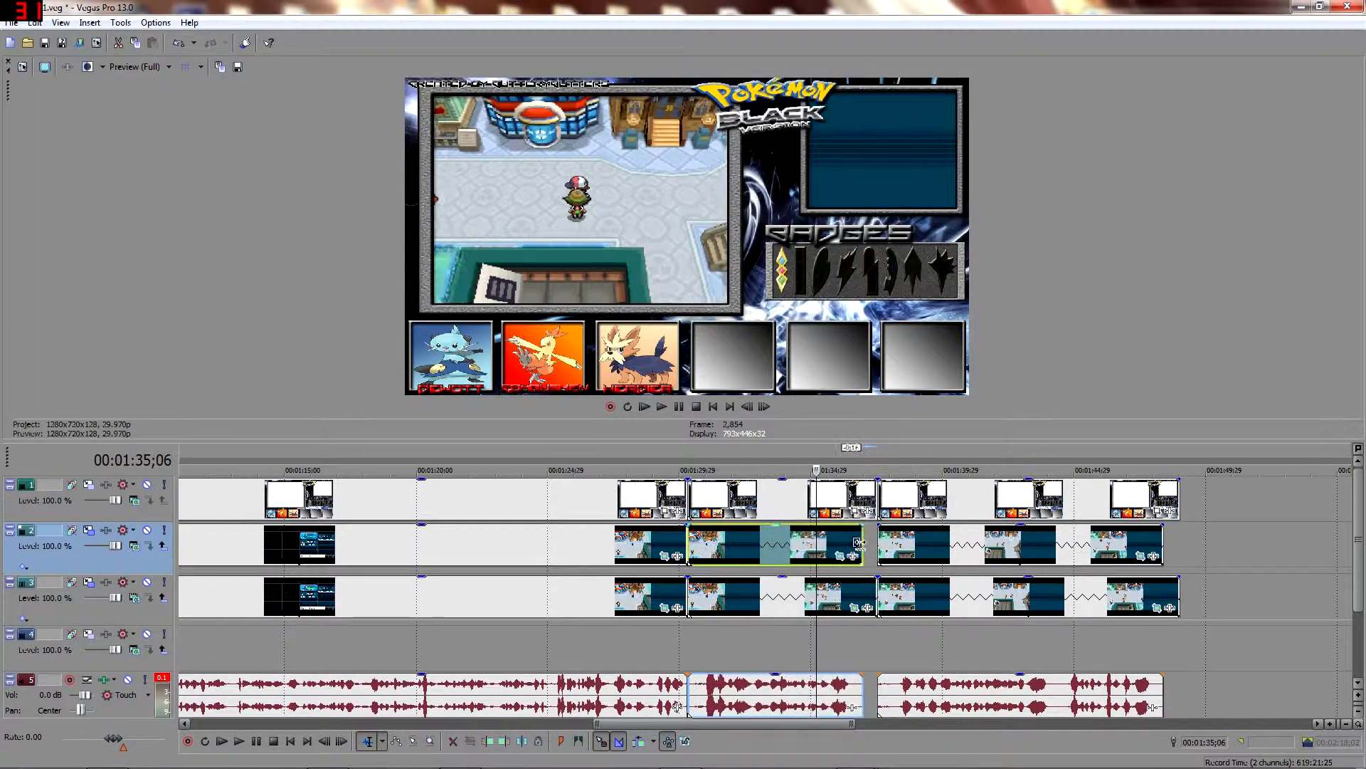
Shorten the time-stretch of both slow-motion segments on track 3 to match the ends on track 2, and start playback.
{"action": "left_click", "coordinate": [870, 590]}
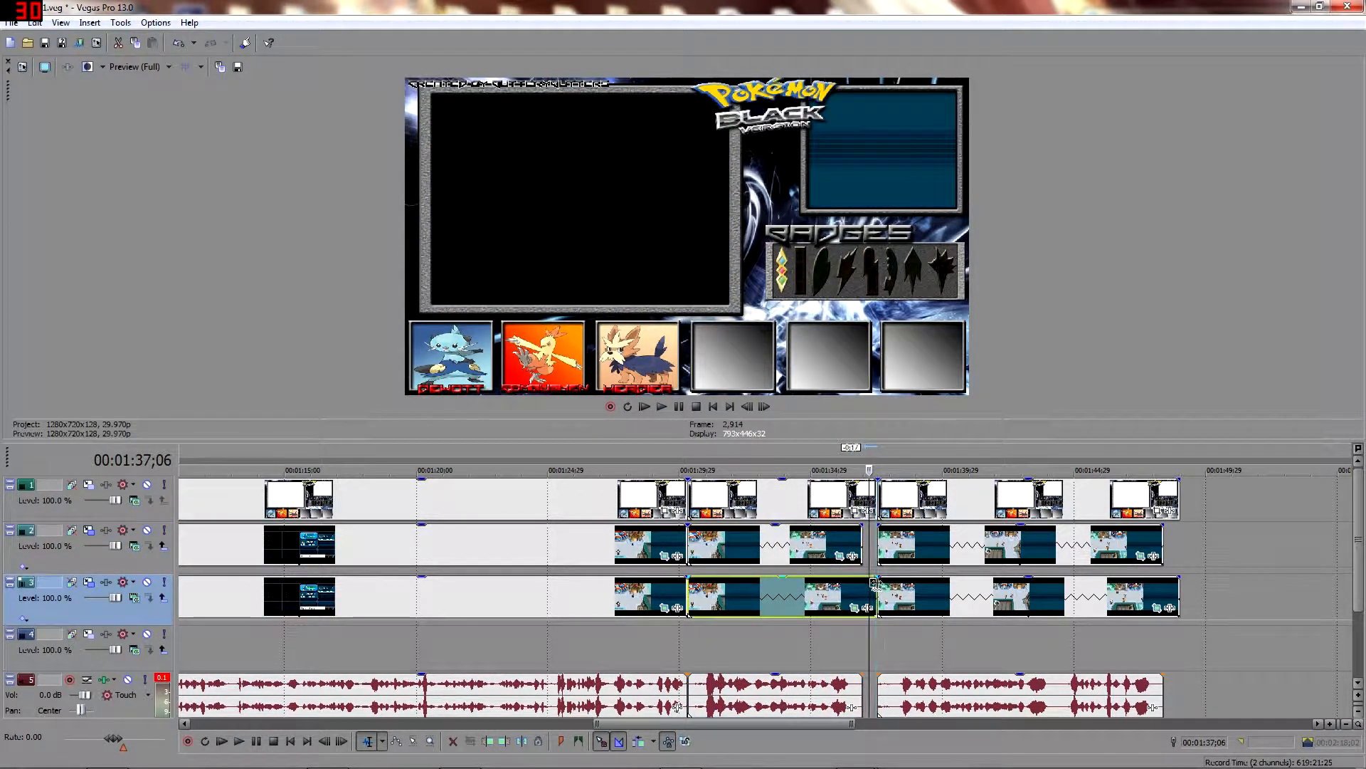
{"action": "left_click_drag", "start_coordinate": [874, 583], "coordinate": [863, 585]}
{"action": "left_click", "coordinate": [960, 597]}
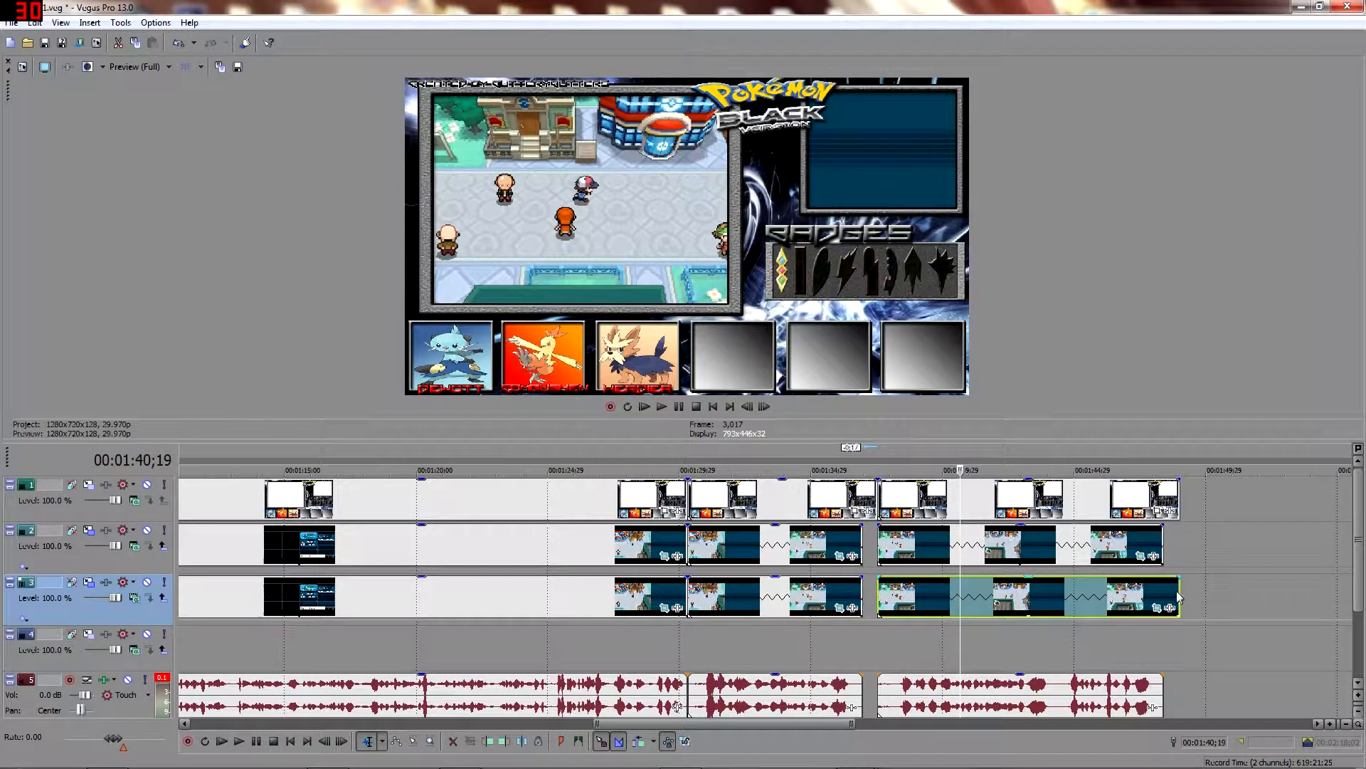
{"action": "left_click_drag", "start_coordinate": [1179, 593], "coordinate": [1161, 599]}
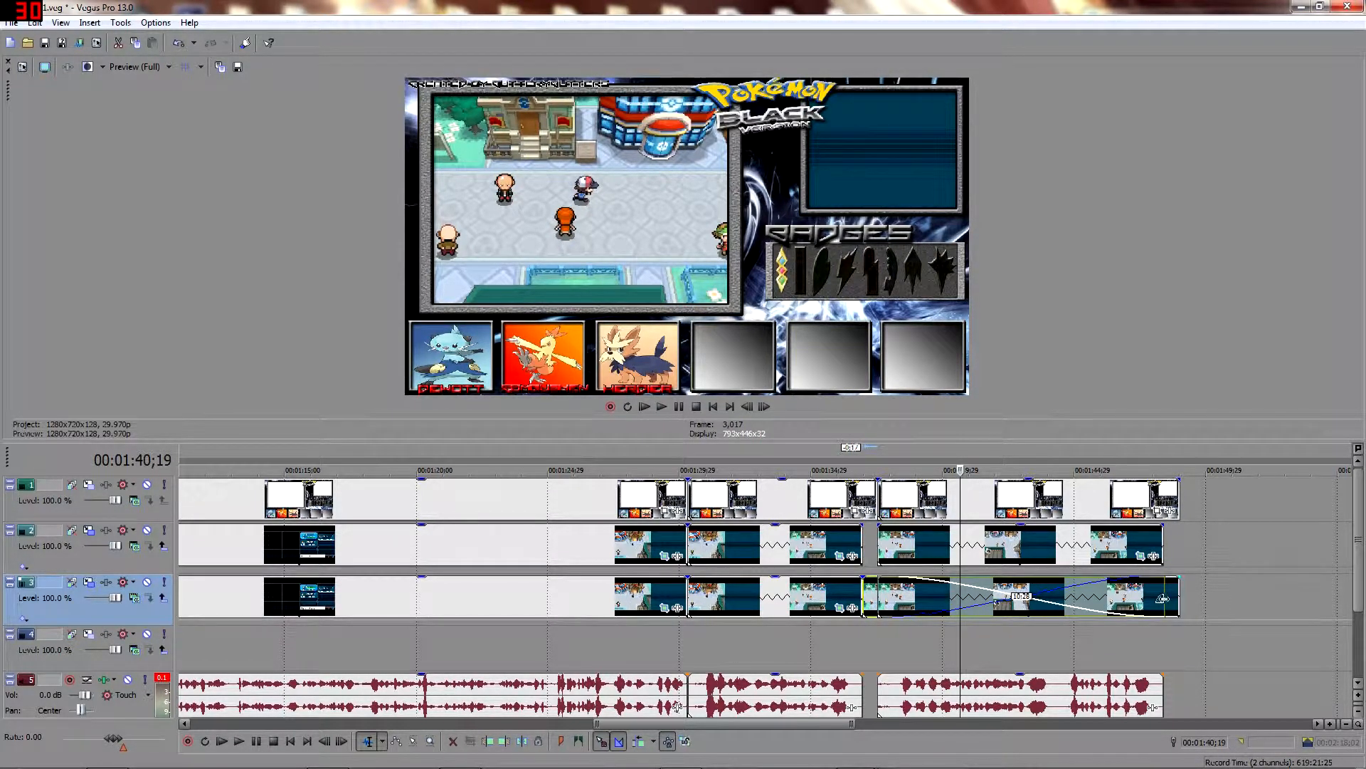
{"action": "key", "text": "ctrl+z"}
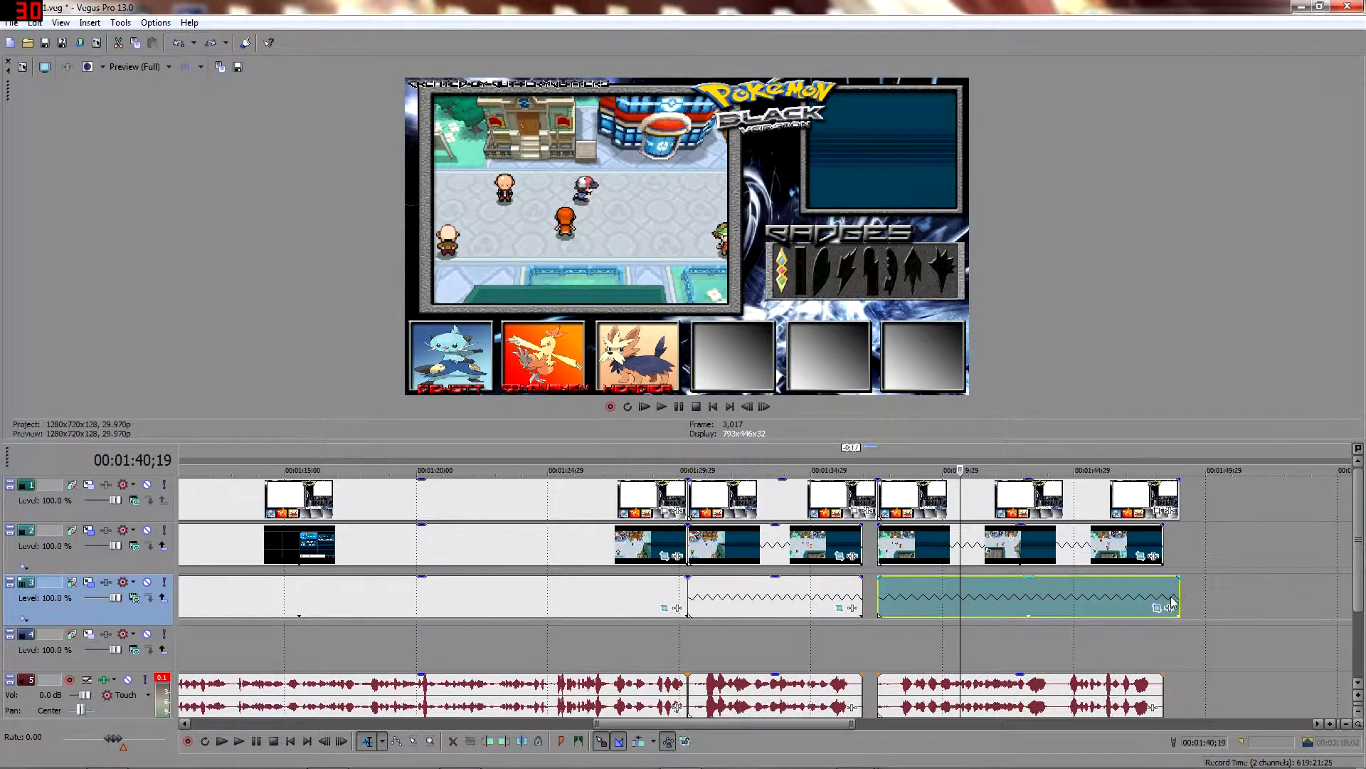
{"action": "left_click_drag", "start_coordinate": [1178, 593], "coordinate": [1166, 592]}
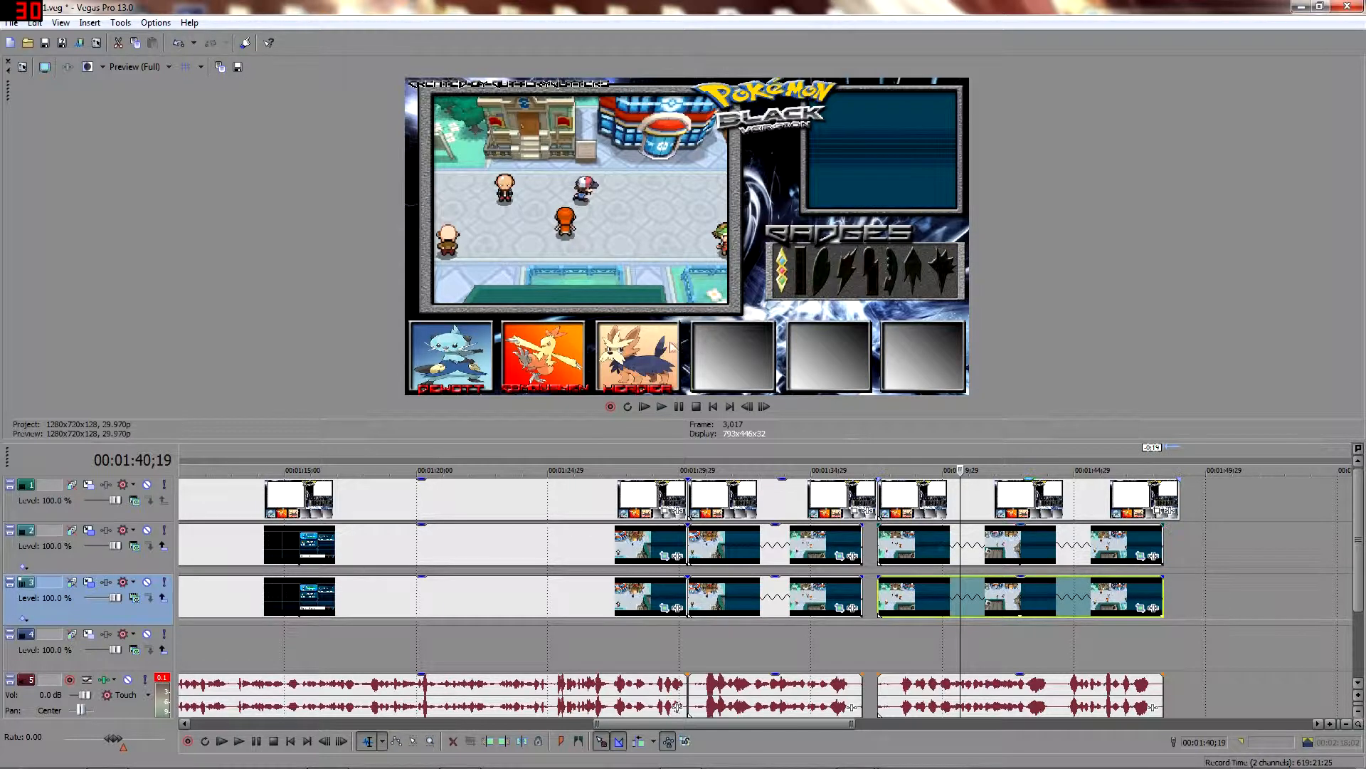
{"action": "left_click", "coordinate": [663, 407]}
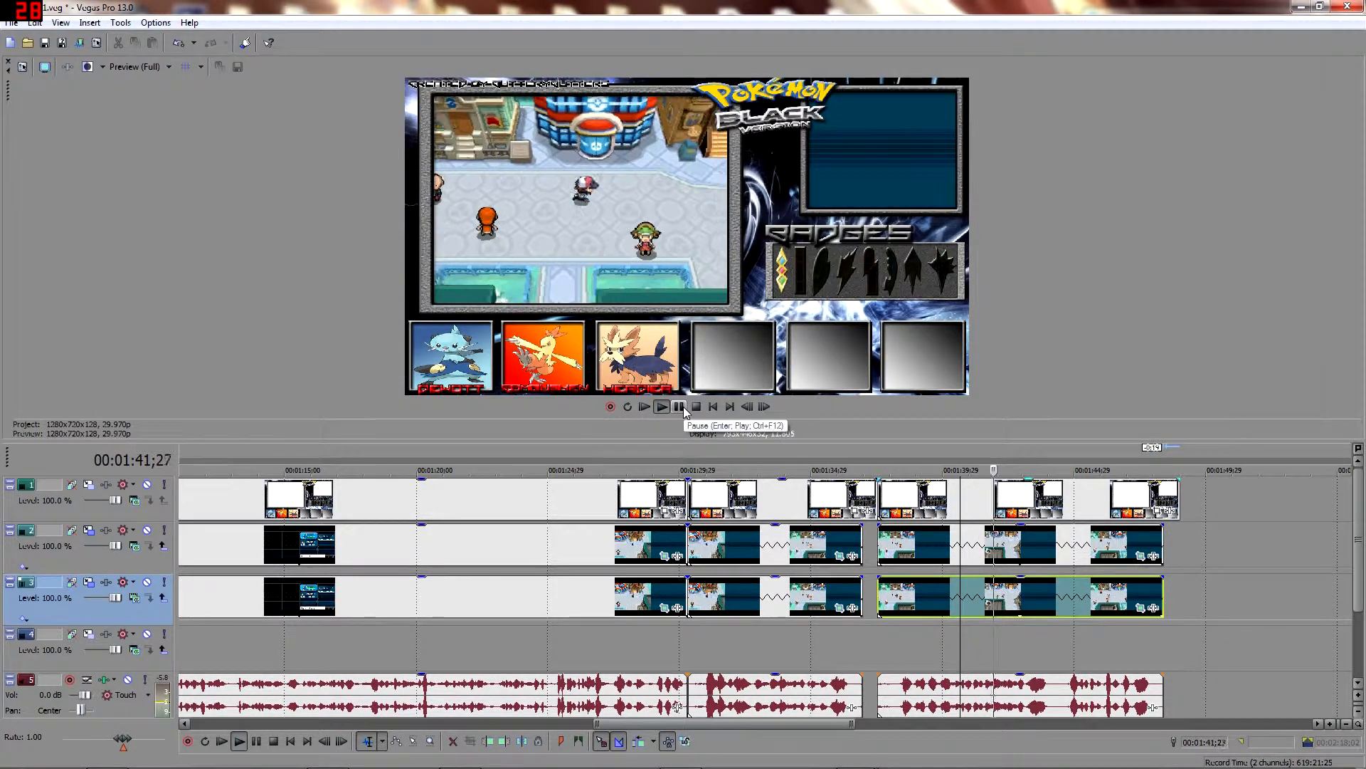
Move the last slow-motion segment on tracks 2 and 3 with its audio back against the end of the preceding segment.
{"action": "left_click", "coordinate": [1004, 545]}
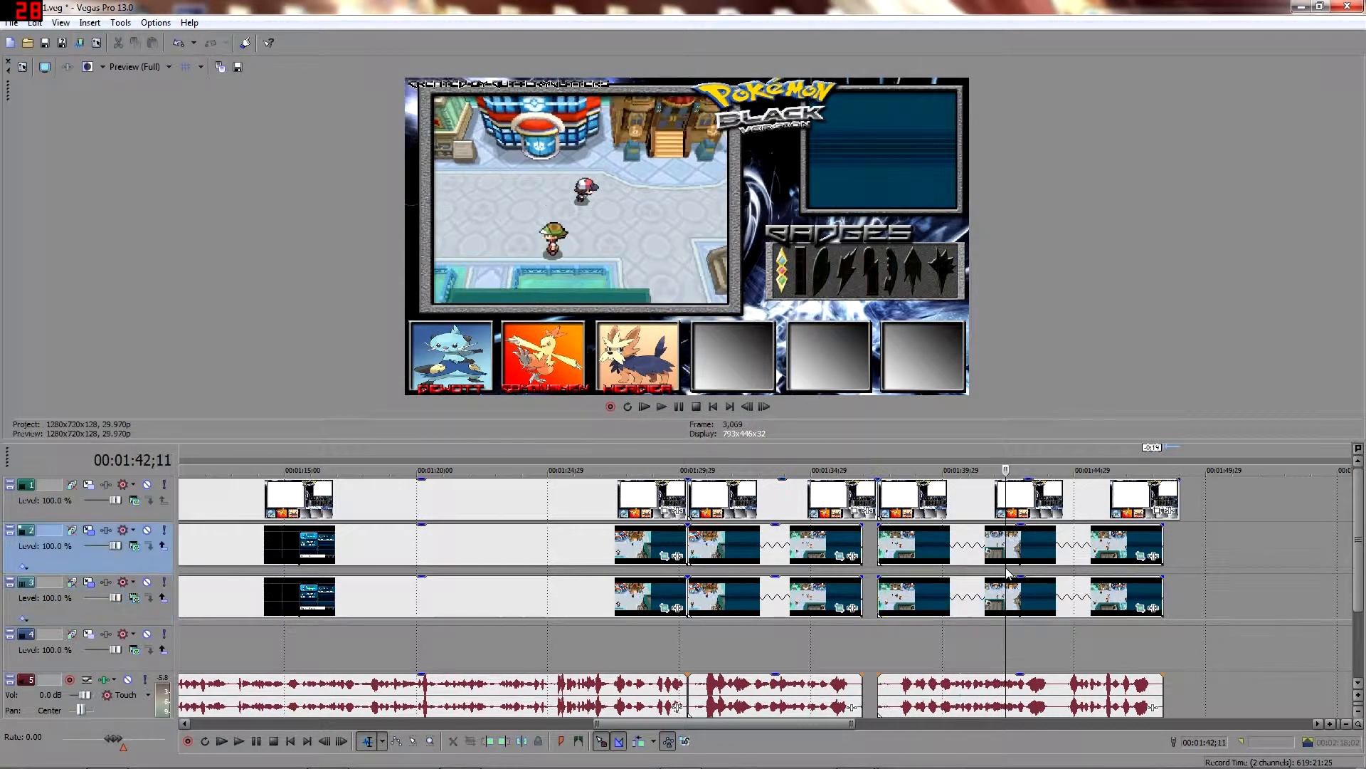
{"action": "left_click", "coordinate": [1036, 694], "text": "shift"}
{"action": "left_click_drag", "start_coordinate": [1037, 562], "coordinate": [1021, 562]}
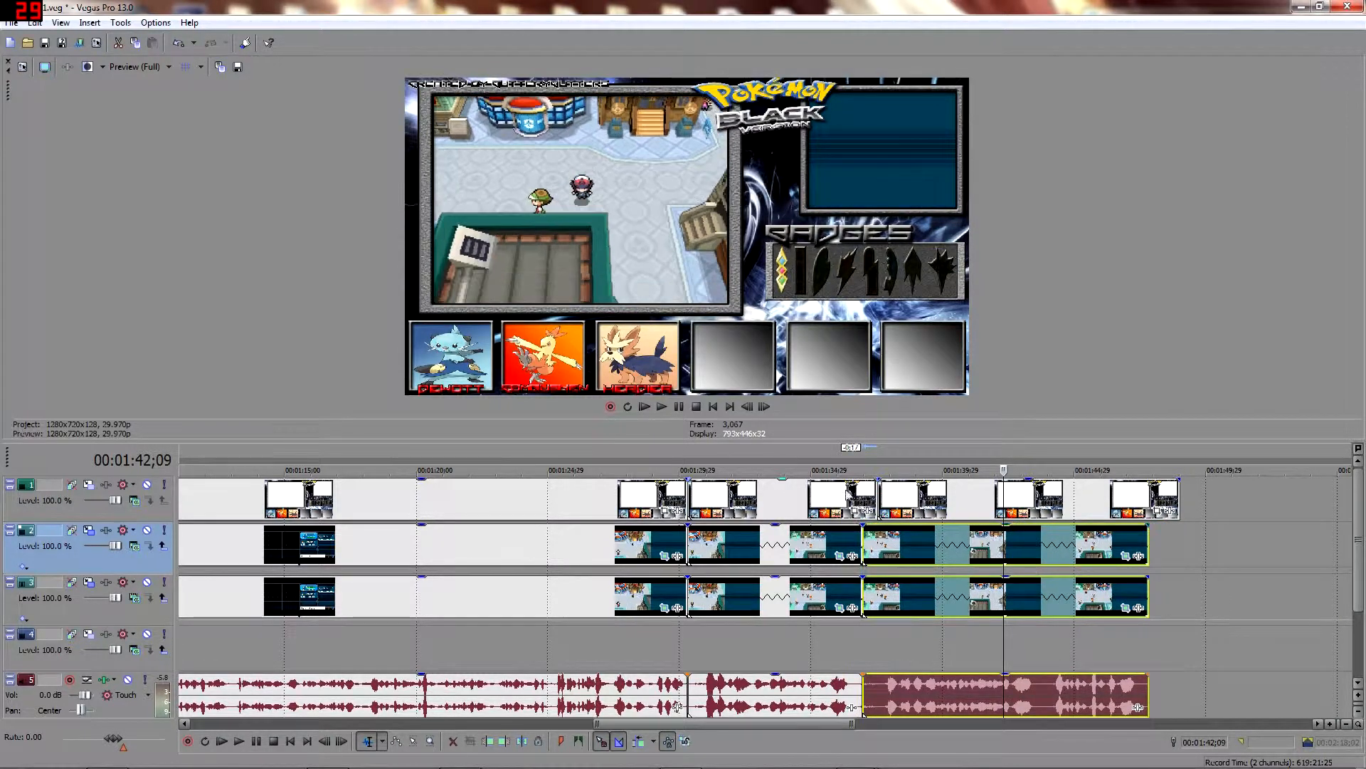
Trim and shift the frame overlay events on track 1 to line up with the two slow-motion segments beneath.
{"action": "left_click", "coordinate": [838, 498]}
{"action": "left_click_drag", "start_coordinate": [874, 492], "coordinate": [857, 491]}
{"action": "left_click_drag", "start_coordinate": [935, 501], "coordinate": [919, 501]}
{"action": "left_click_drag", "start_coordinate": [1164, 498], "coordinate": [1148, 498]}
Close the gaps between the three remaining footage segments by moving each one, with overlay and audio, against the preceding segment.
{"action": "scroll", "coordinate": [1139, 498], "scroll_direction": "down", "scroll_amount": 5}
{"action": "left_click", "coordinate": [901, 488]}
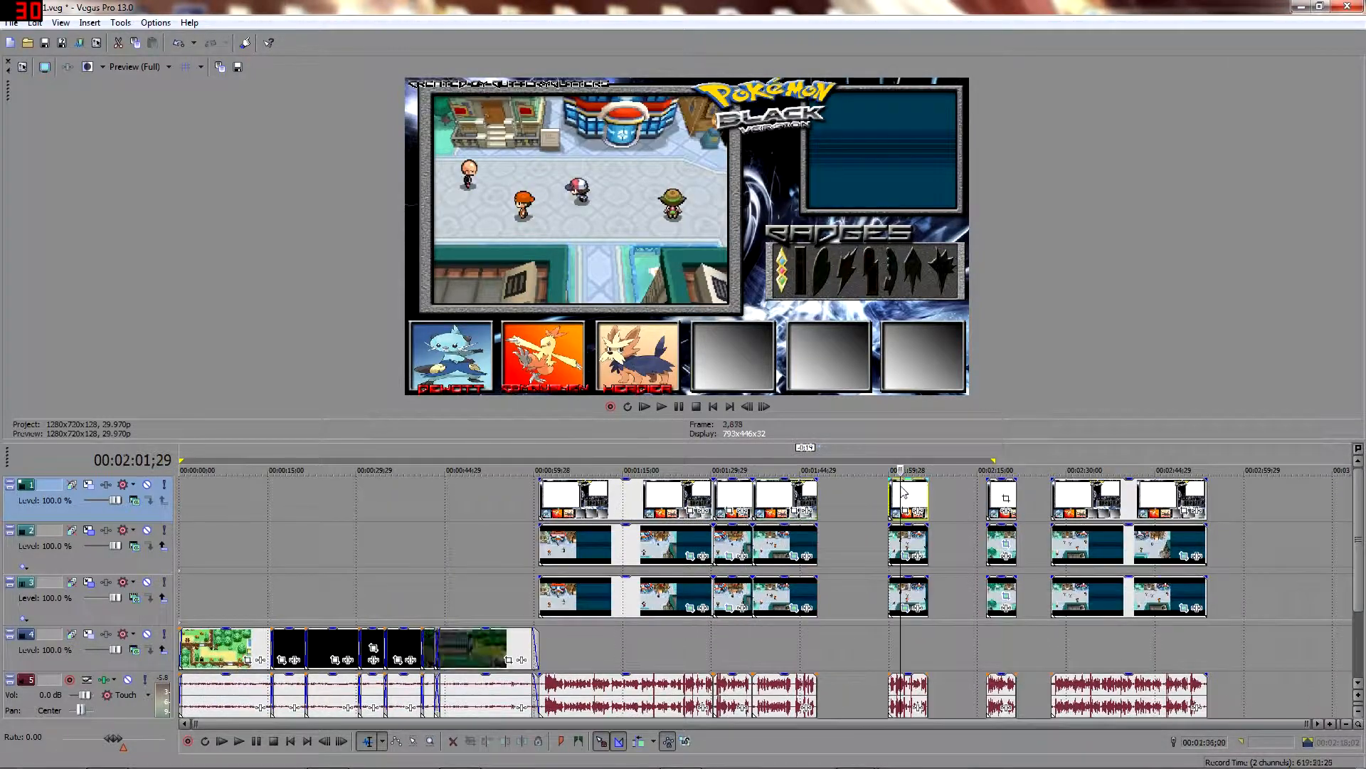
{"action": "left_click", "coordinate": [1003, 686], "text": "shift"}
{"action": "left_click_drag", "start_coordinate": [917, 491], "coordinate": [847, 492]}
{"action": "left_click", "coordinate": [938, 499]}
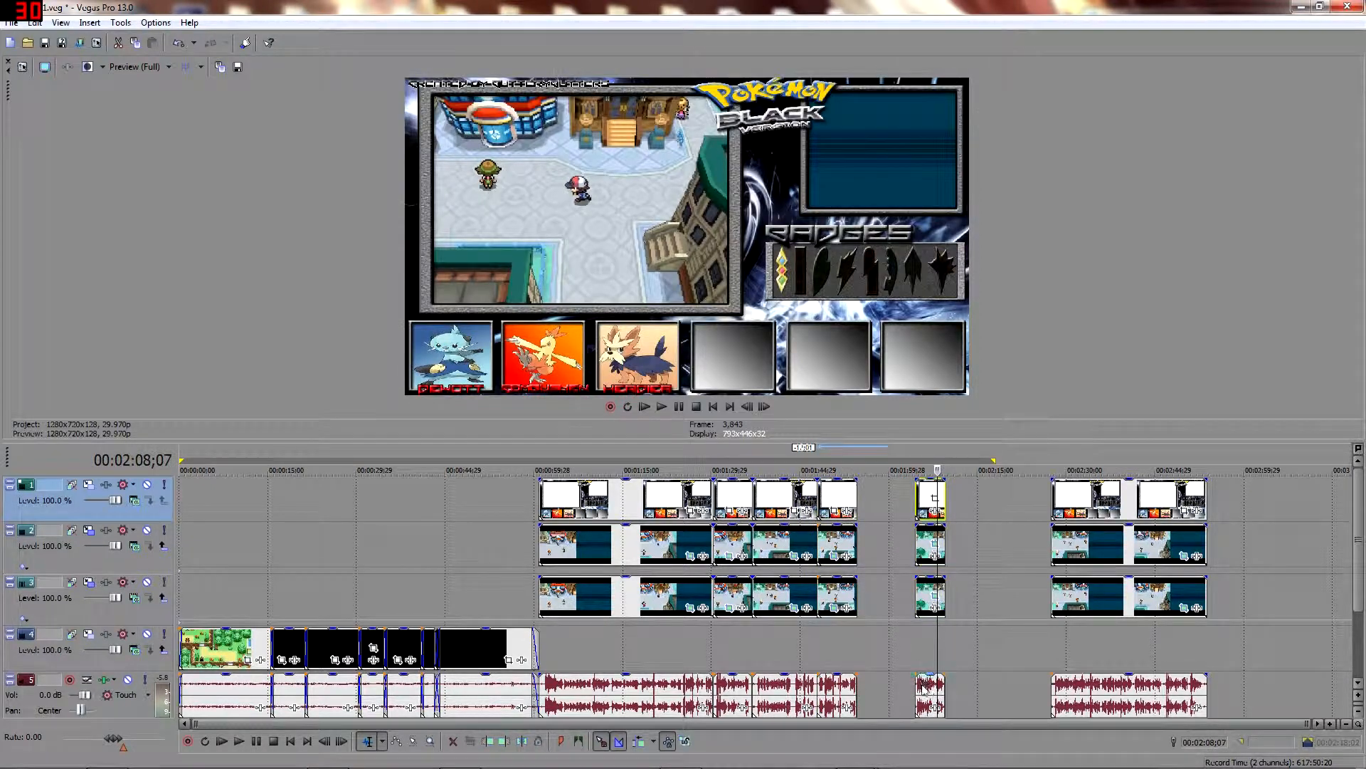
{"action": "left_click_drag", "start_coordinate": [924, 493], "coordinate": [865, 493]}
{"action": "left_click", "coordinate": [1074, 500]}
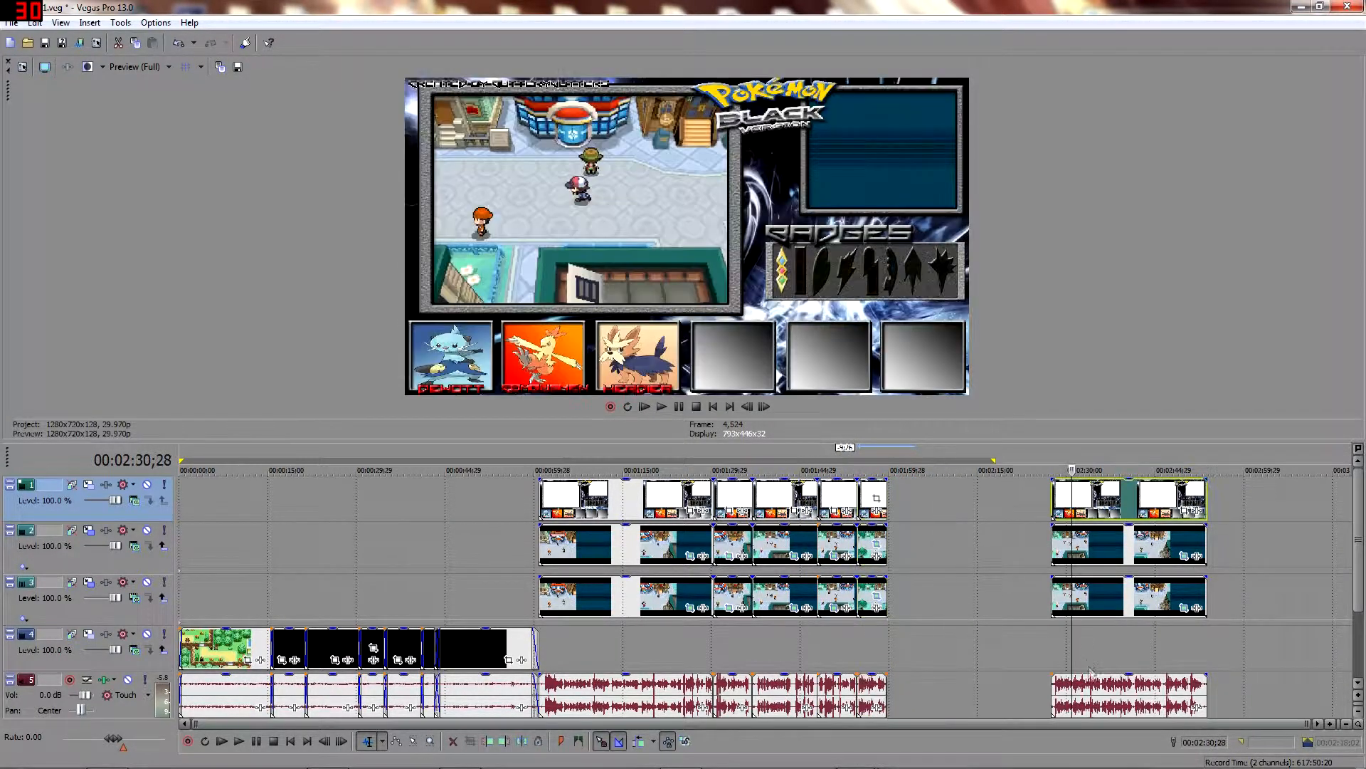
{"action": "left_click_drag", "start_coordinate": [1106, 516], "coordinate": [902, 532]}
Play back the unstretched segment that follows the slow-motion footage from about 00:01:48;25.
{"action": "left_click", "coordinate": [875, 459]}
{"action": "scroll", "coordinate": [773, 506], "scroll_direction": "up", "scroll_amount": 3}
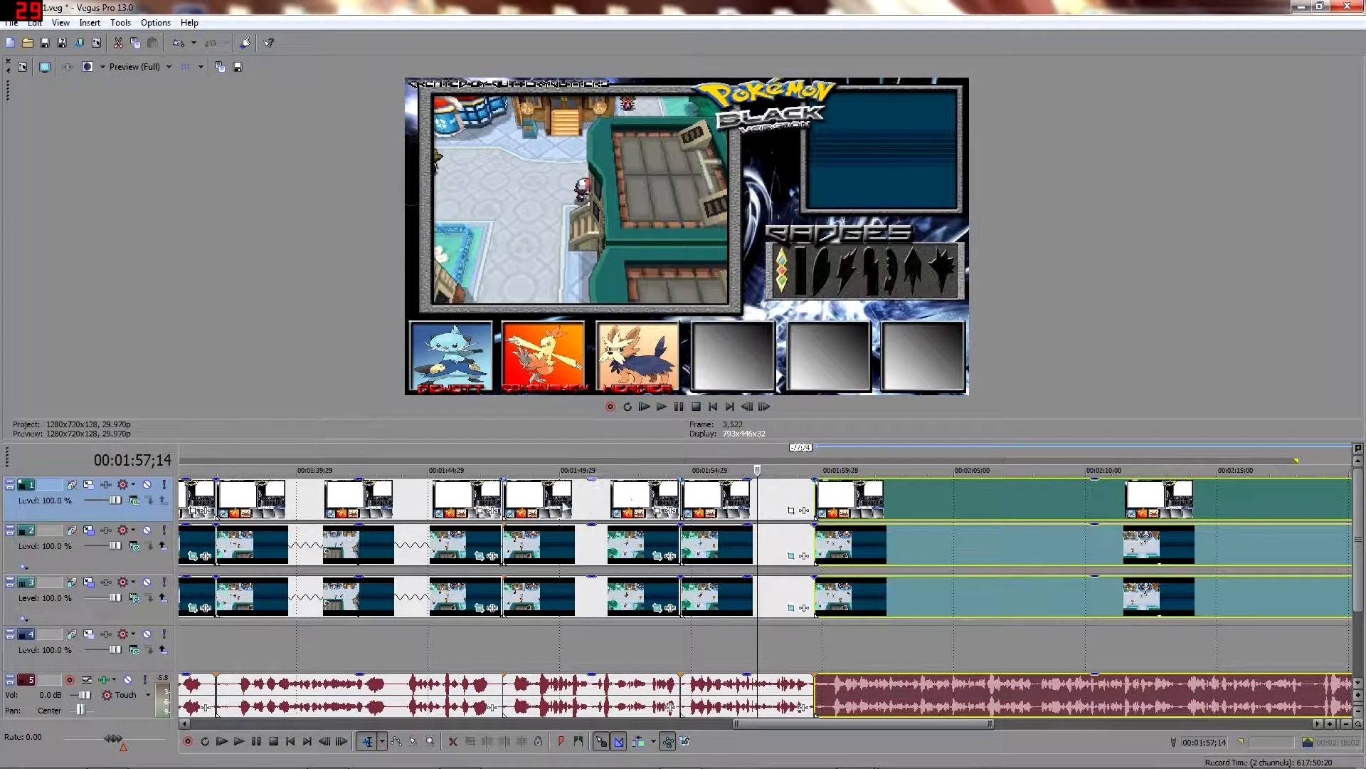
{"action": "left_click", "coordinate": [531, 459]}
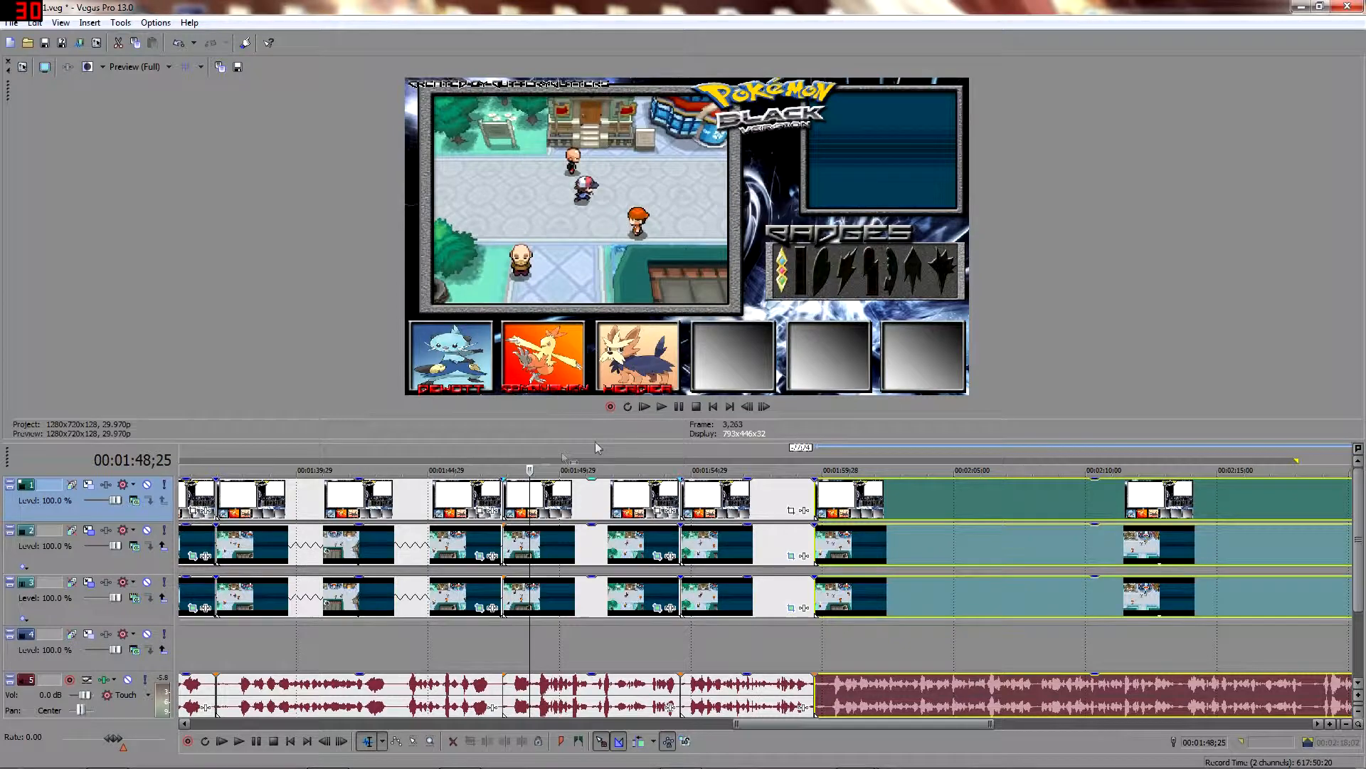
{"action": "left_click", "coordinate": [662, 408]}
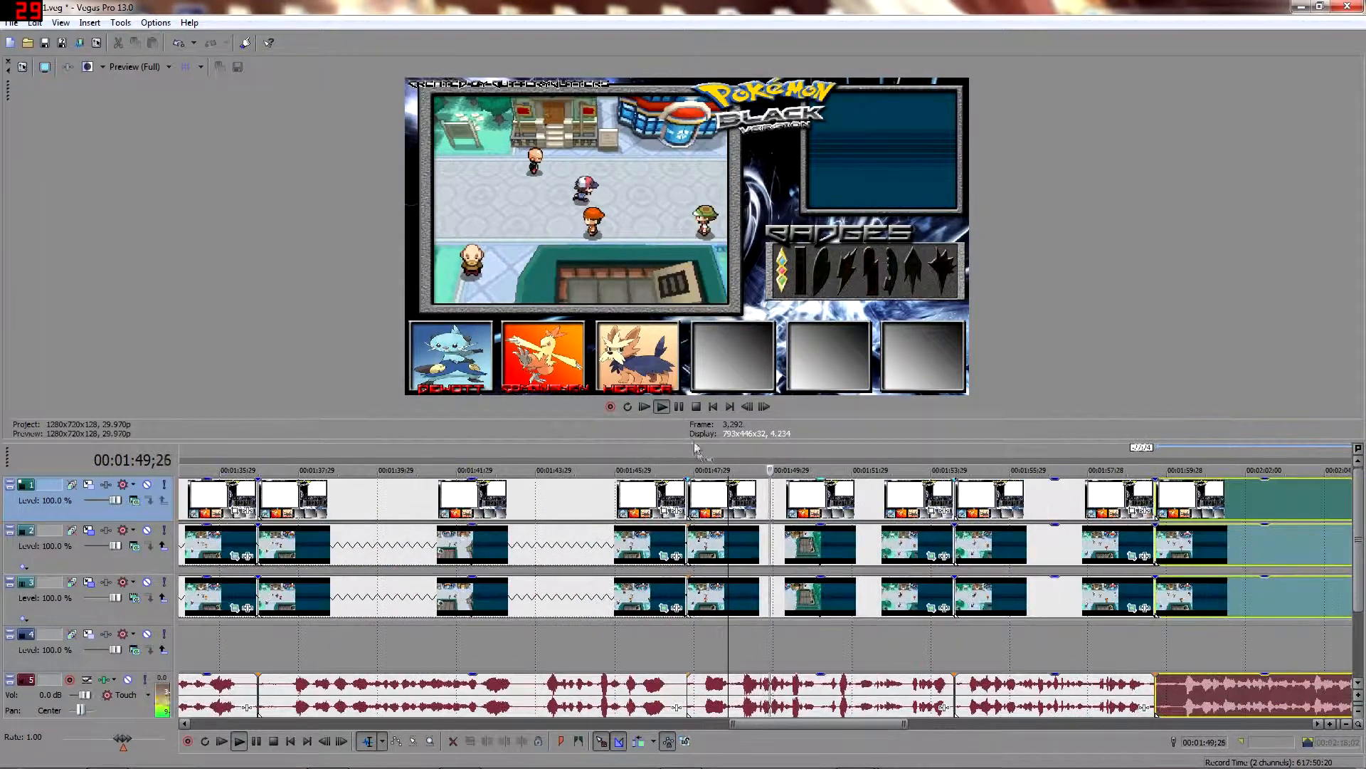
Time-compress the segment starting at about 00:01:47;26 on tracks 2 and 3 with its audio to end at about 00:01:53;11, and play it back.
{"action": "left_click", "coordinate": [858, 546]}
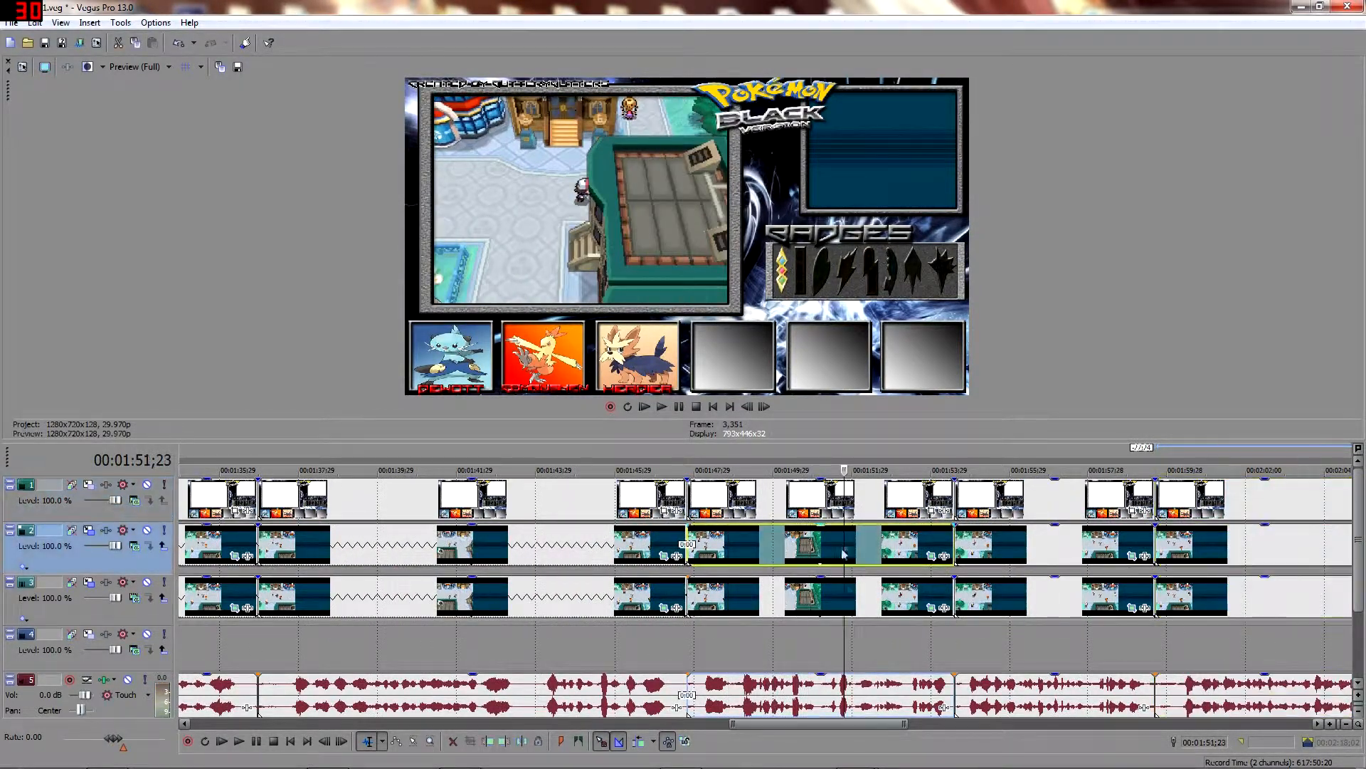
{"action": "left_click", "coordinate": [817, 697], "text": "shift"}
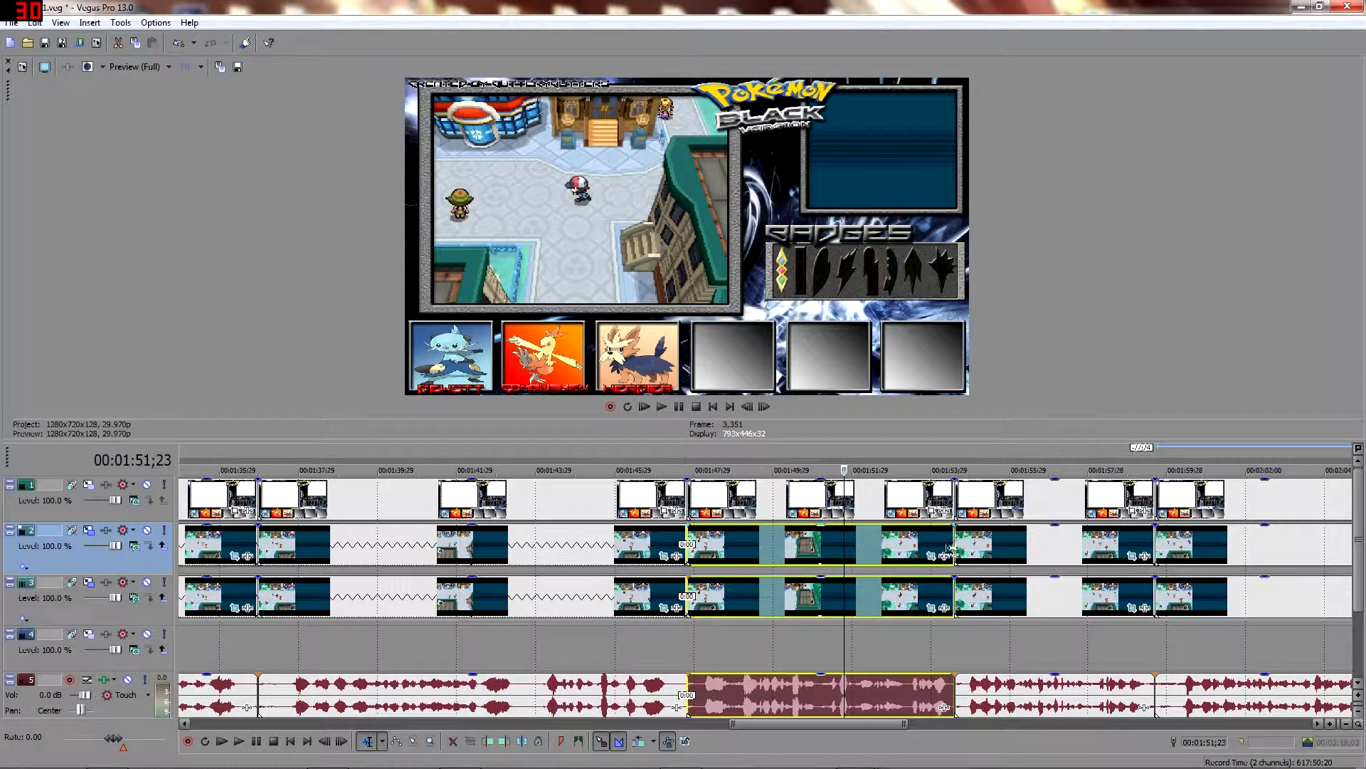
{"action": "left_click_drag", "start_coordinate": [947, 548], "coordinate": [906, 555]}
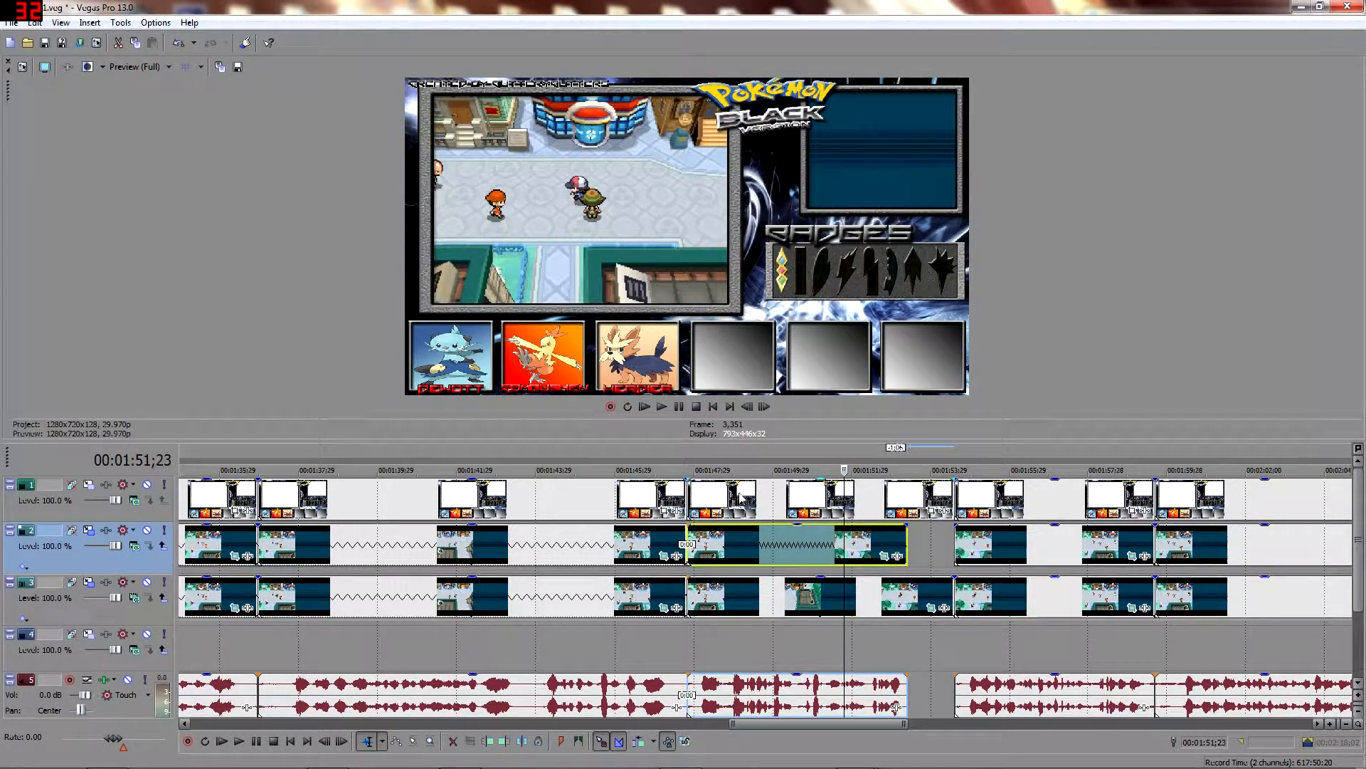
{"action": "left_click", "coordinate": [689, 462]}
{"action": "left_click", "coordinate": [660, 410]}
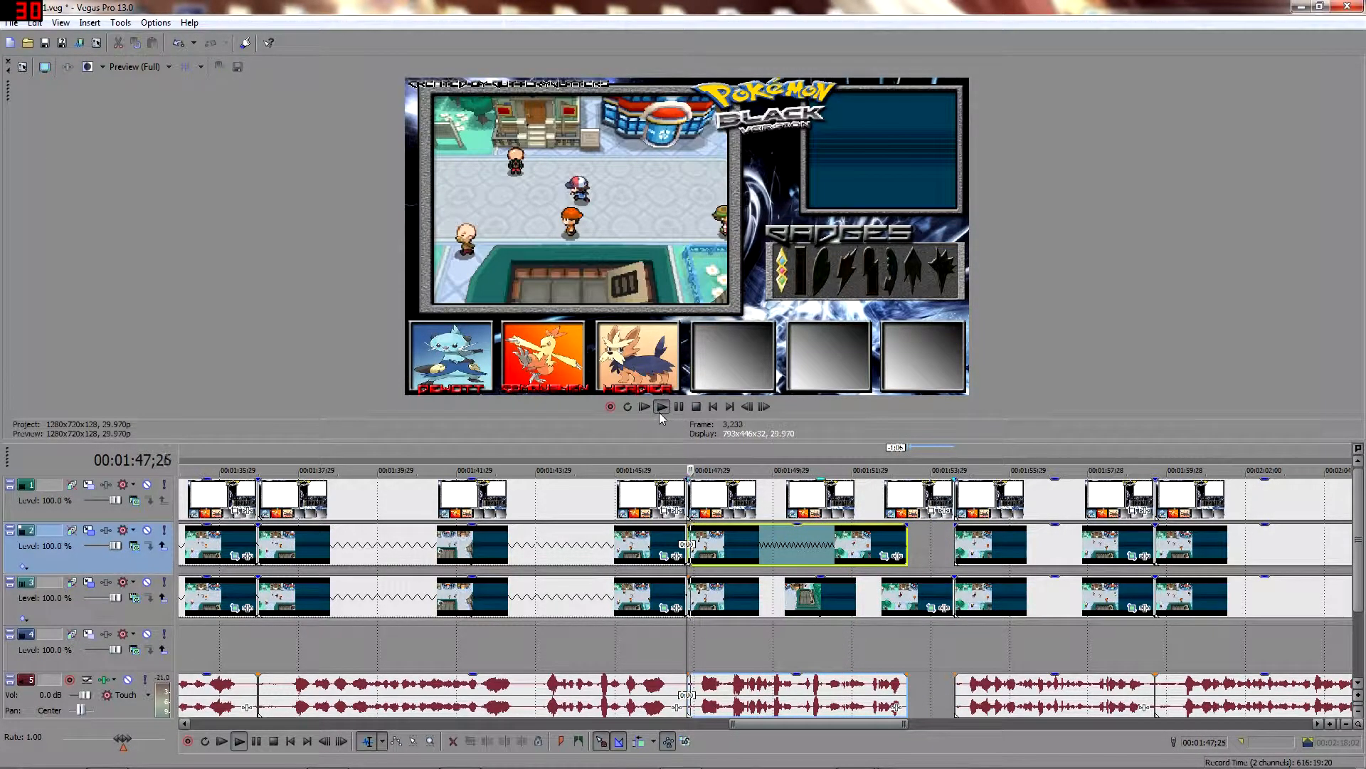
{"action": "left_click", "coordinate": [896, 595]}
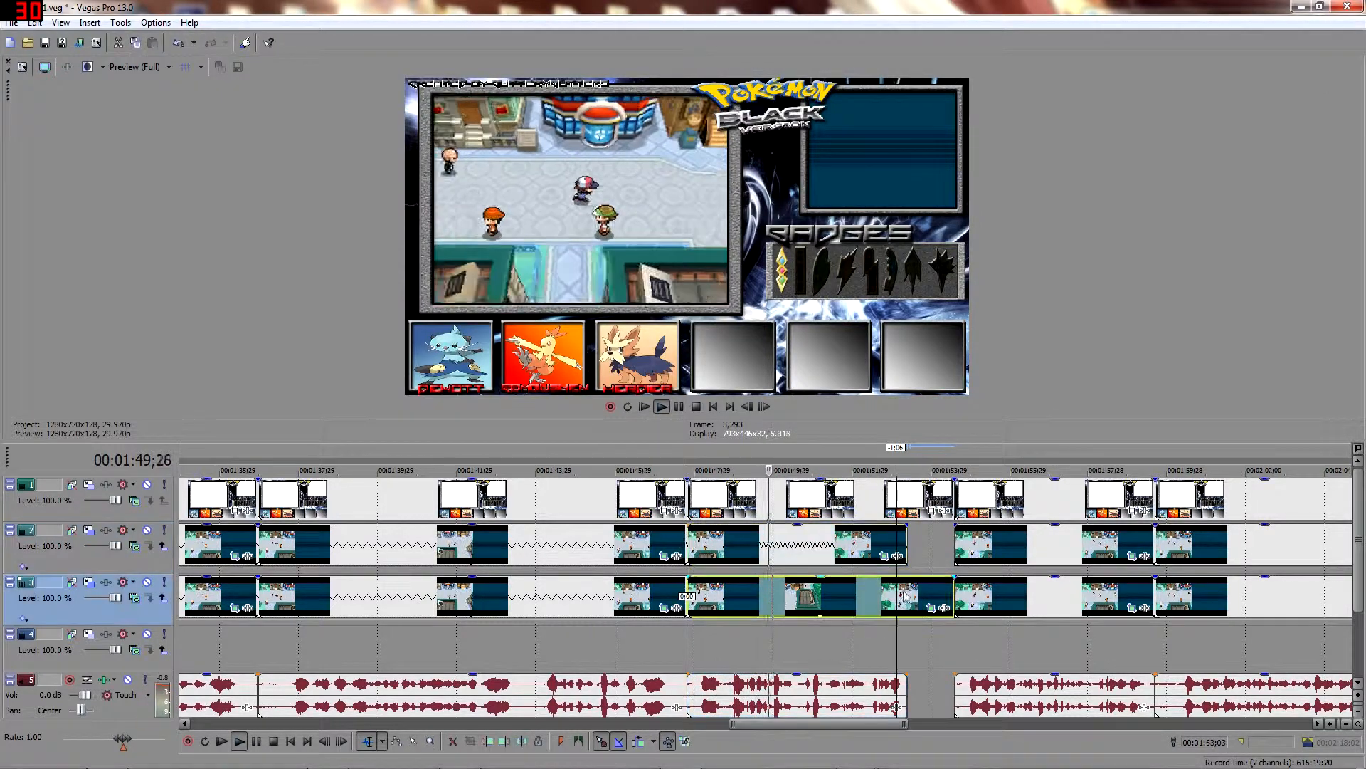
{"action": "left_click_drag", "start_coordinate": [955, 595], "coordinate": [907, 595]}
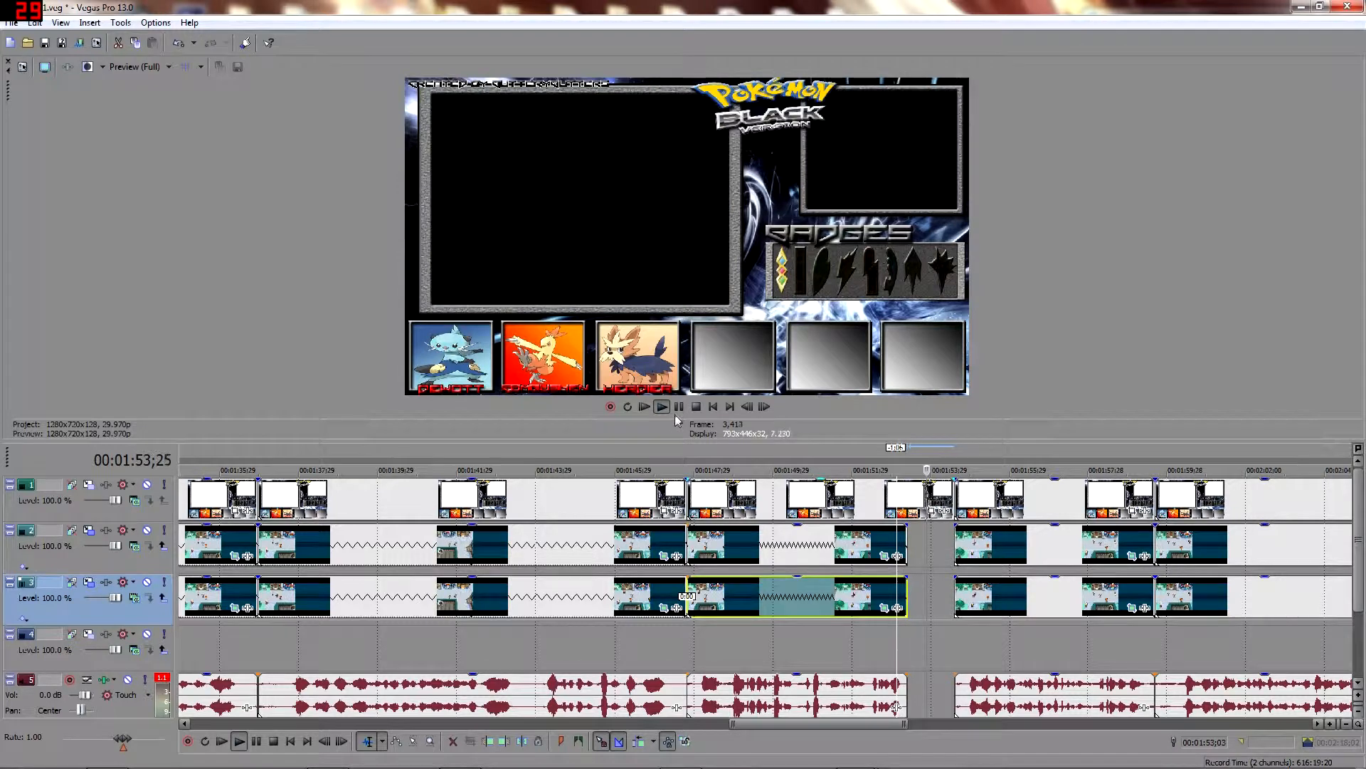
Move the next segment on tracks 2 and 3 with its audio to 00:01:53;11 and time-compress it to a length of 00:00:03;26.
{"action": "left_click", "coordinate": [962, 547]}
{"action": "left_click_drag", "start_coordinate": [1089, 562], "coordinate": [1060, 539]}
{"action": "left_click", "coordinate": [1103, 587]}
{"action": "left_click_drag", "start_coordinate": [1103, 587], "coordinate": [1060, 583]}
Lock the pitch change to the stretch in the audio event properties of the compressed segment at 00:01:53;11, and play it back.
{"action": "right_click", "coordinate": [1012, 689]}
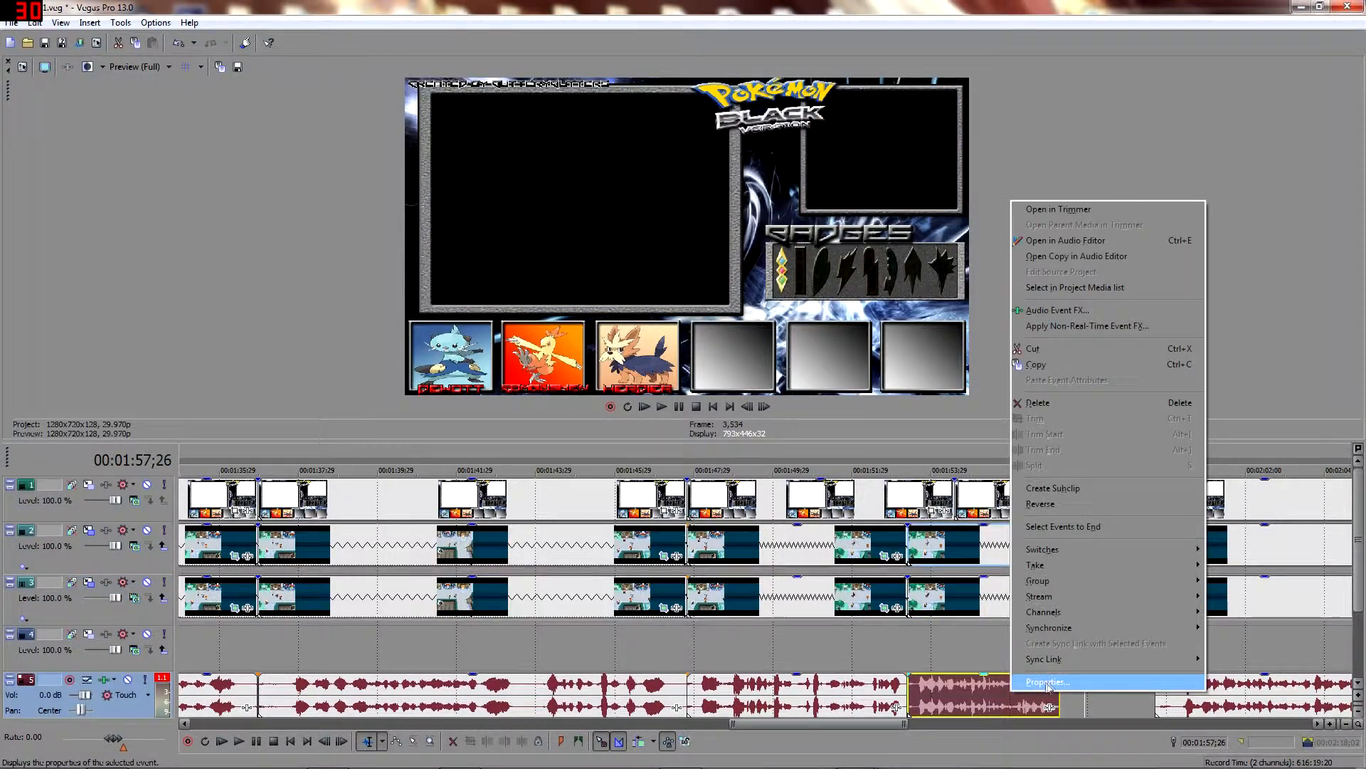
{"action": "left_click", "coordinate": [1047, 682]}
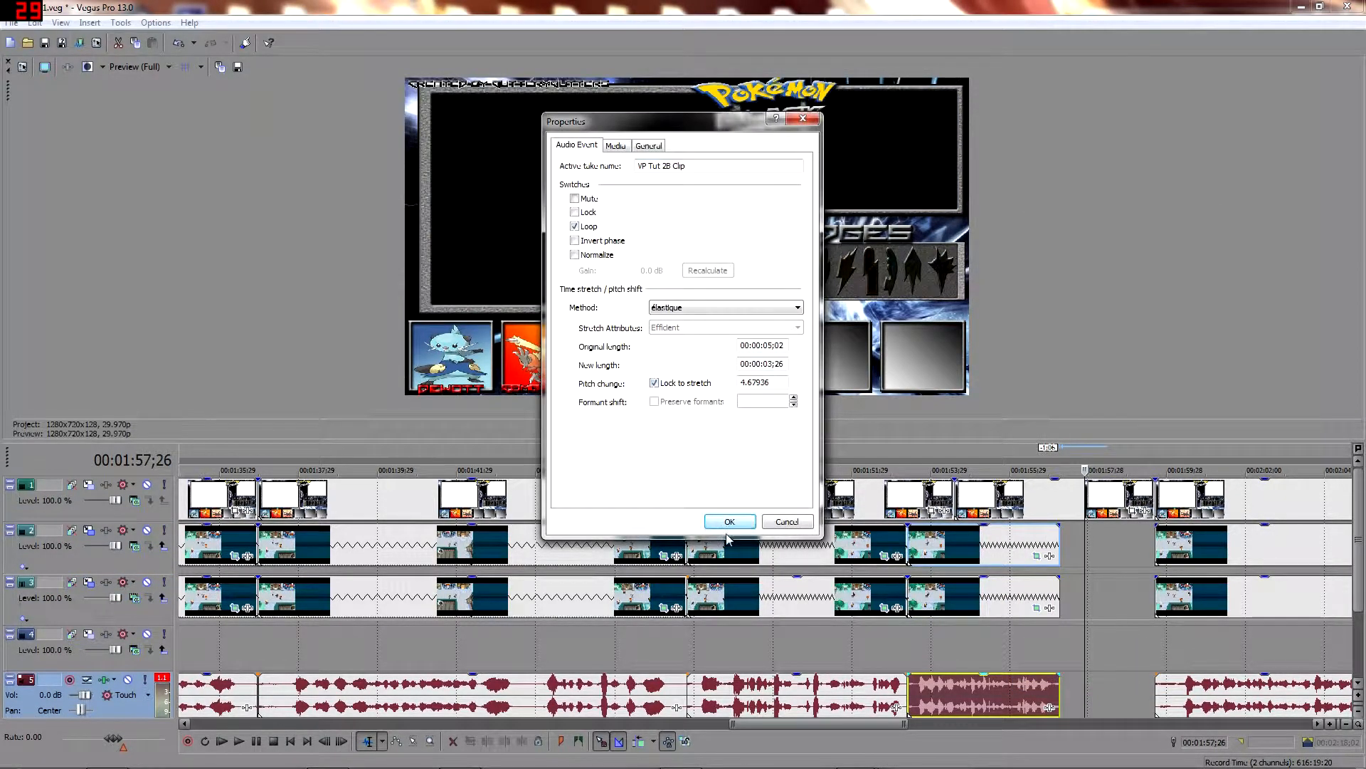
{"action": "left_click", "coordinate": [730, 521]}
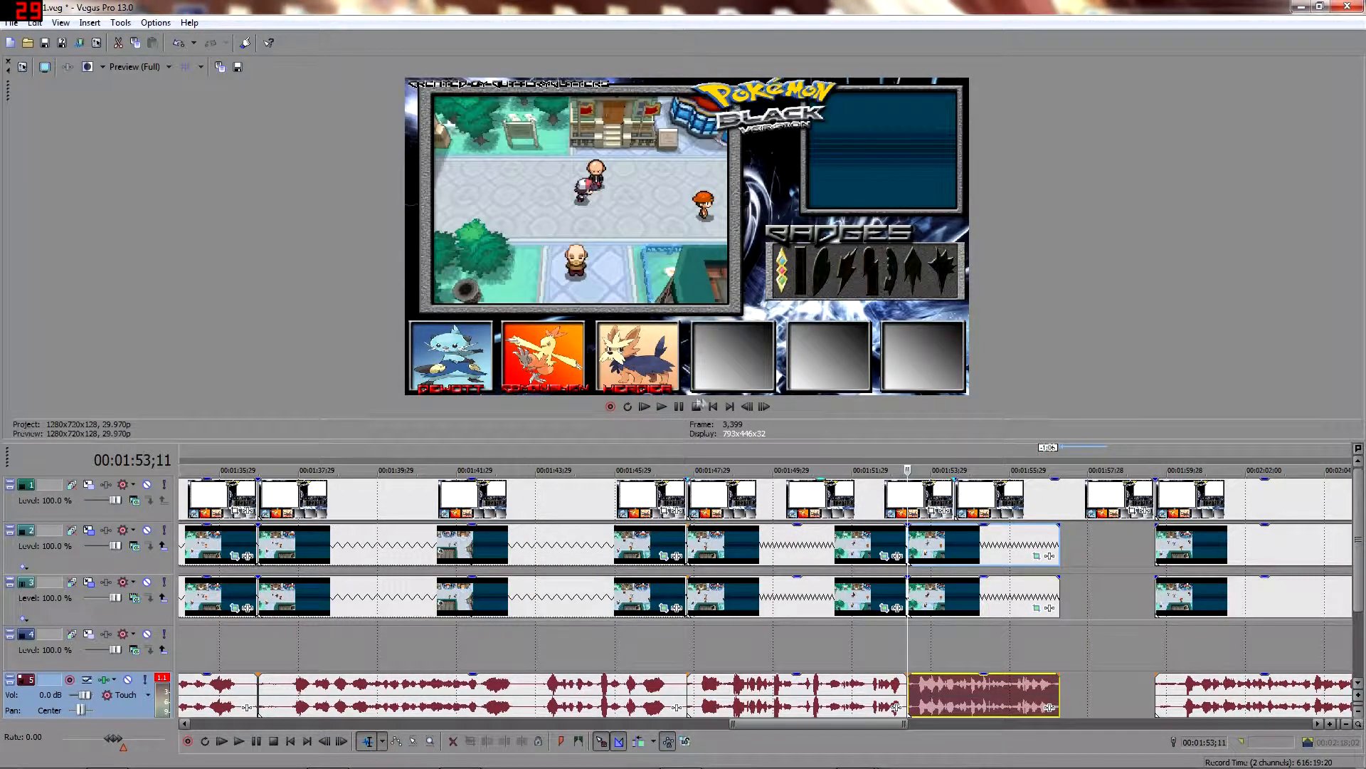
{"action": "left_click", "coordinate": [661, 408]}
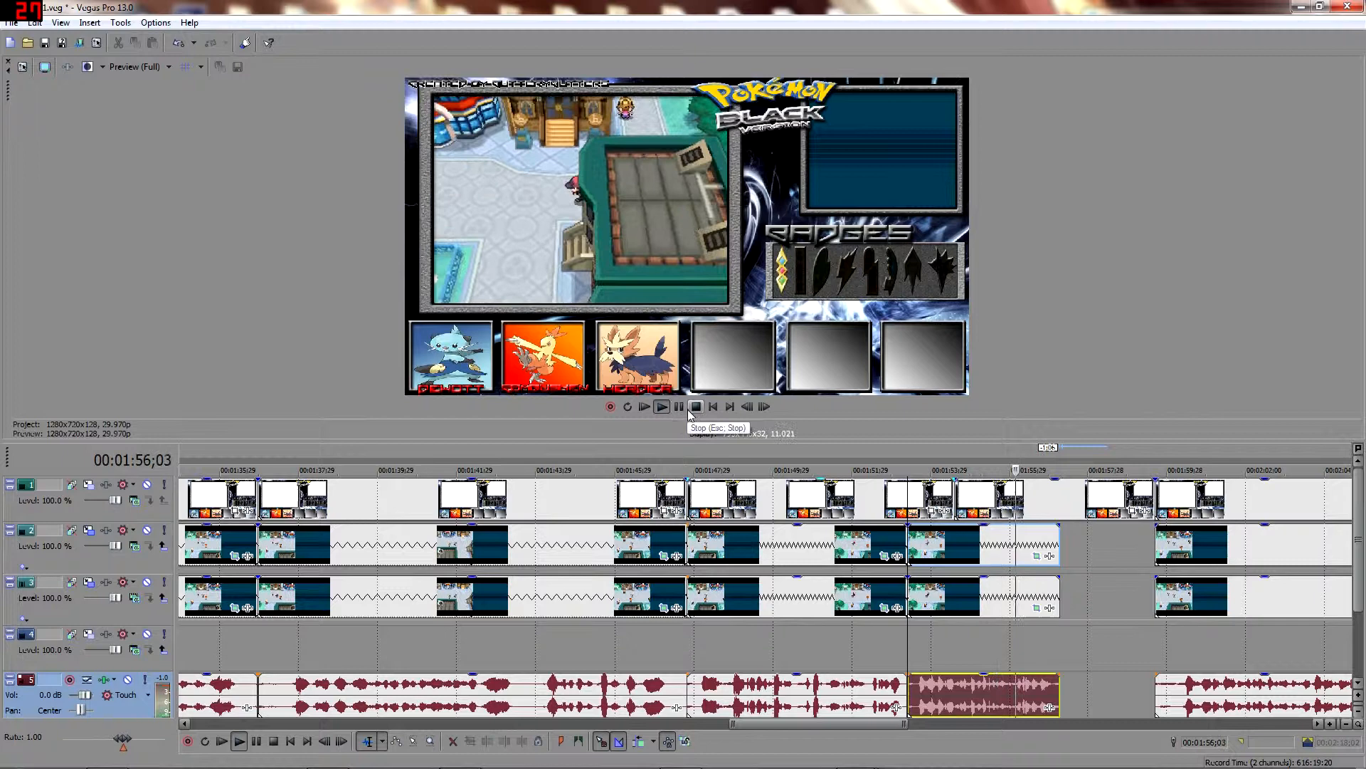
{"action": "left_click", "coordinate": [680, 408]}
Move the final segment against the end of the compressed one, and trim and shift the track 1 overlays to meet at that point.
{"action": "left_click_drag", "start_coordinate": [1242, 551], "coordinate": [1184, 549]}
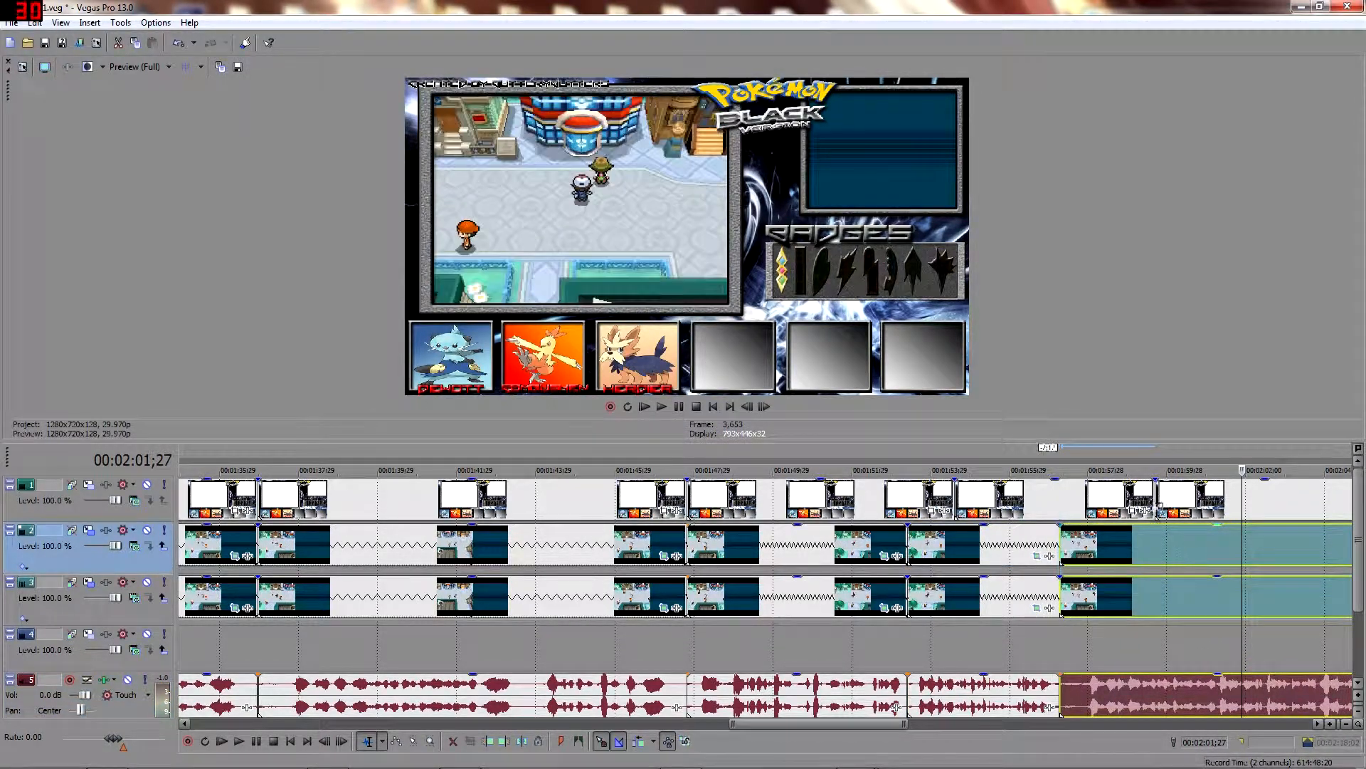
{"action": "left_click_drag", "start_coordinate": [1150, 493], "coordinate": [1059, 489]}
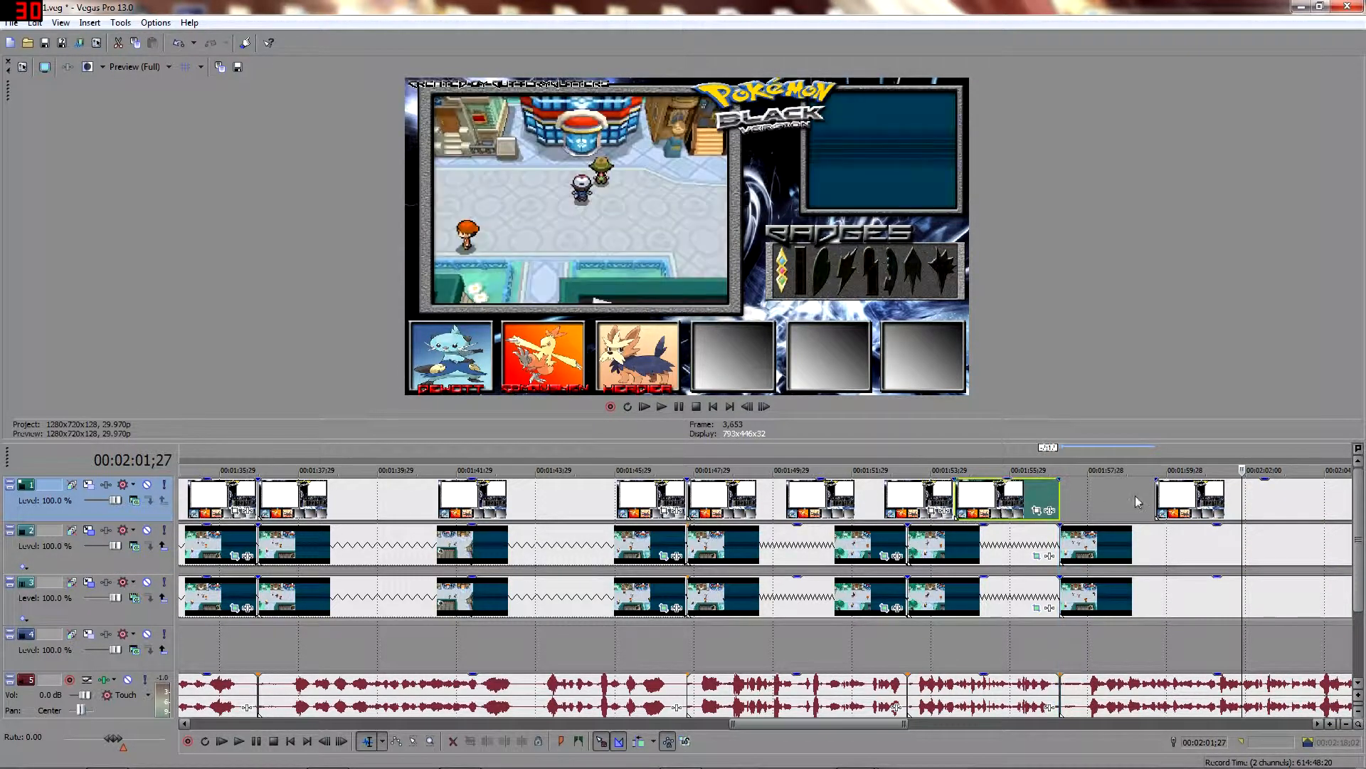
{"action": "left_click_drag", "start_coordinate": [1156, 491], "coordinate": [1066, 493]}
Time-compress the segment at 00:01:53;11 on tracks 2 and 3 with its audio to end at about 00:01:54;19, and play it back.
{"action": "left_click", "coordinate": [990, 596]}
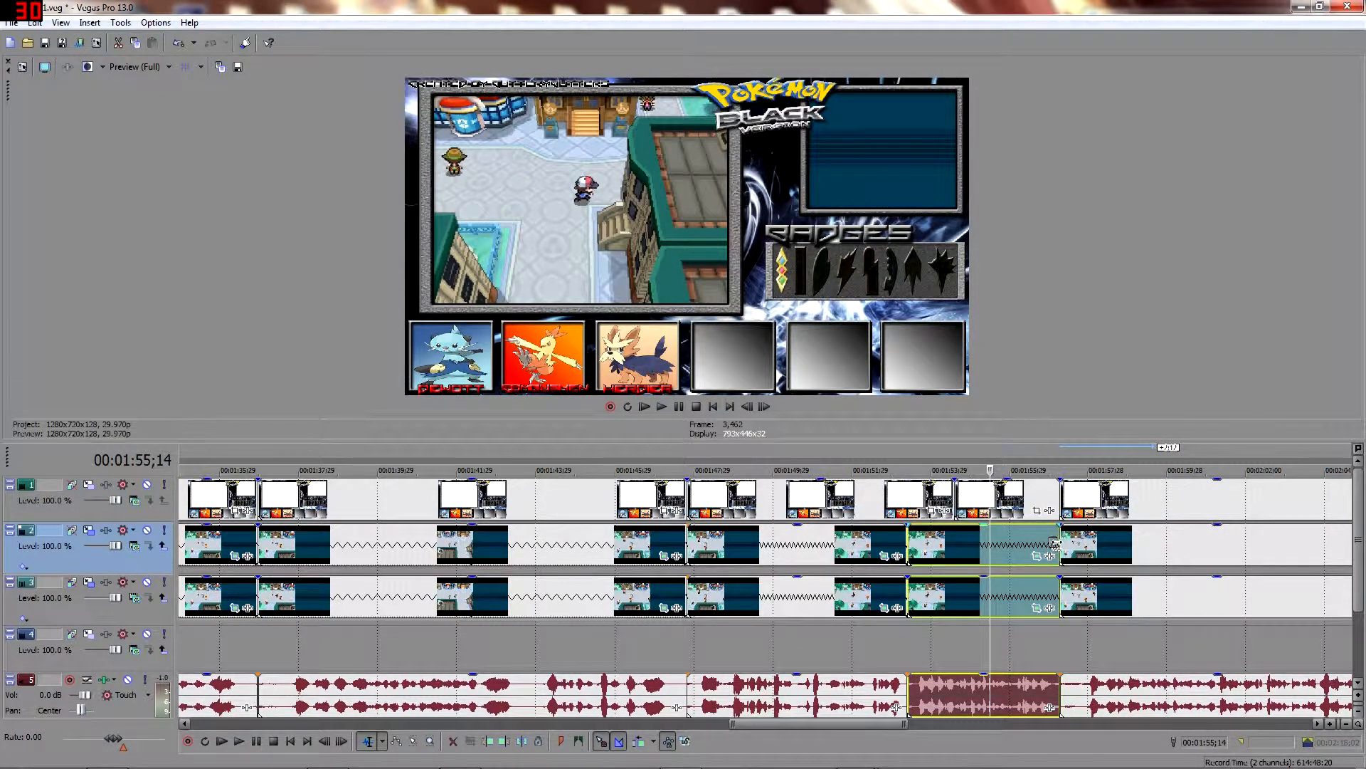
{"action": "left_click_drag", "start_coordinate": [1055, 543], "coordinate": [954, 545]}
{"action": "left_click", "coordinate": [1007, 590]}
{"action": "left_click_drag", "start_coordinate": [1056, 587], "coordinate": [955, 594]}
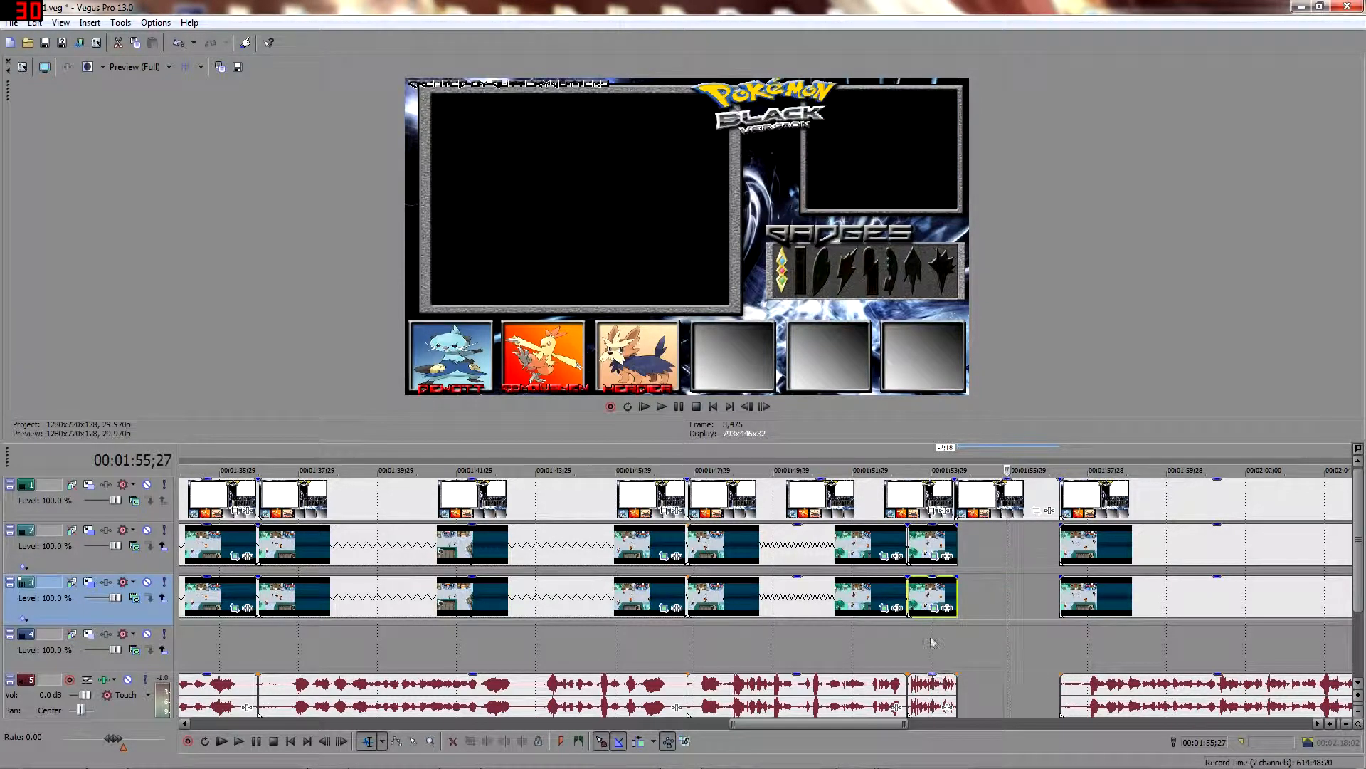
{"action": "left_click", "coordinate": [909, 461]}
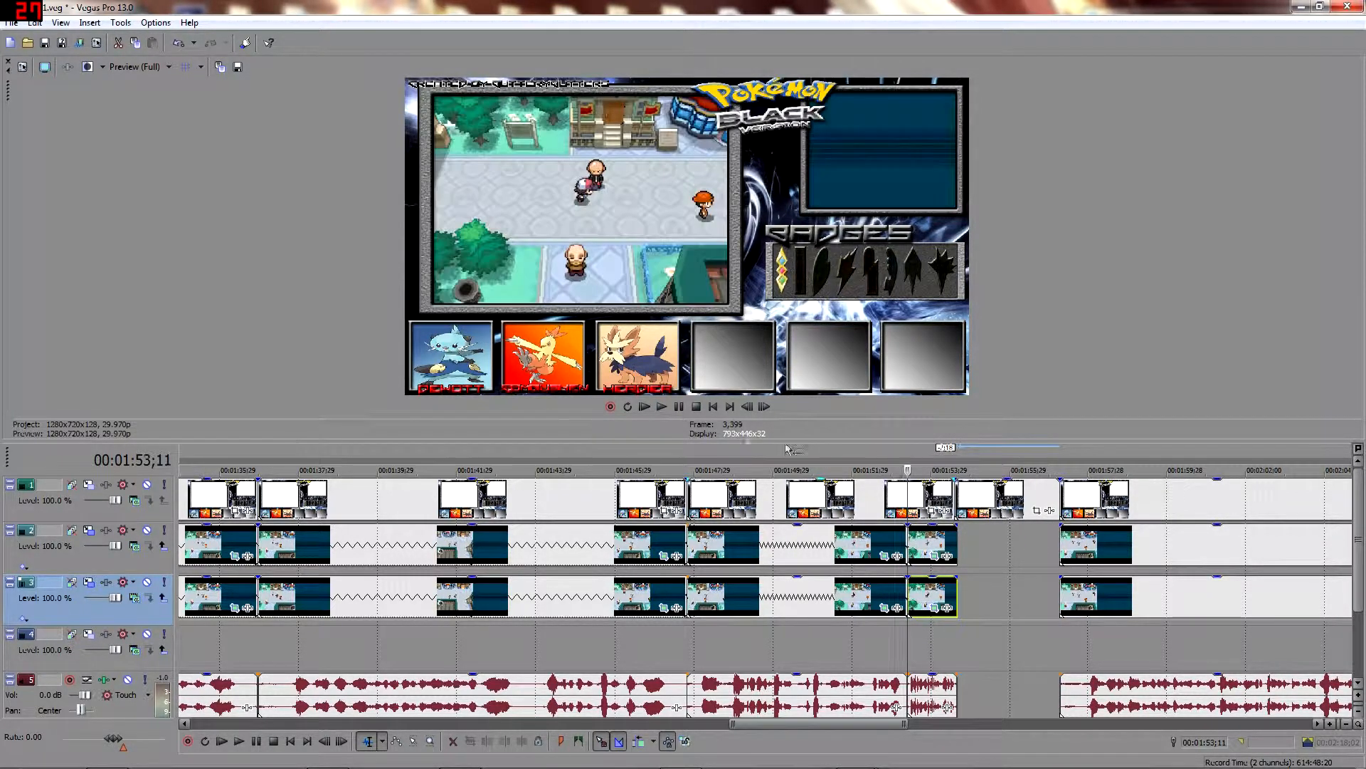
{"action": "left_click", "coordinate": [673, 409]}
Stretch the compressed segment on tracks 2 and 3 with its audio to end at about 00:01:56;16, and play it back.
{"action": "left_click", "coordinate": [943, 543]}
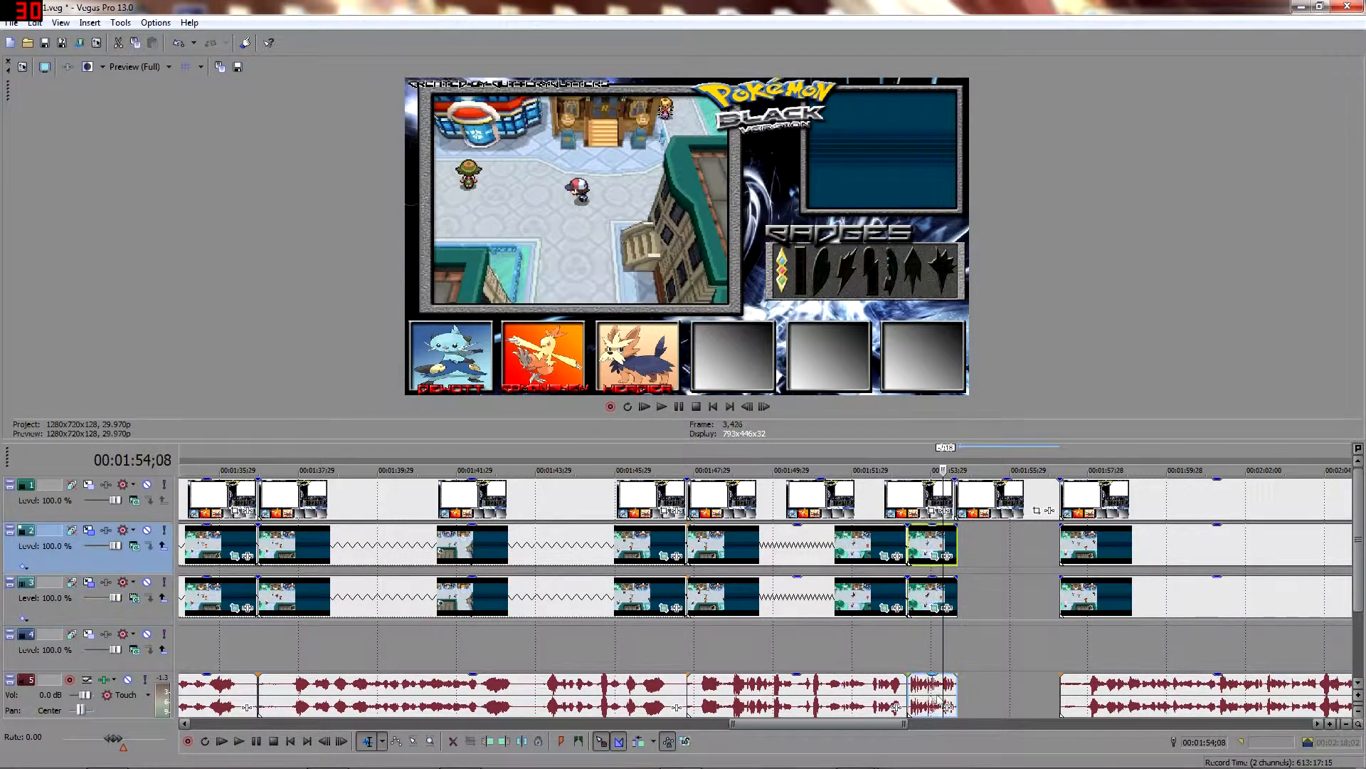
{"action": "left_click", "coordinate": [916, 694], "text": "shift"}
{"action": "left_click_drag", "start_coordinate": [956, 546], "coordinate": [1033, 552]}
{"action": "left_click_drag", "start_coordinate": [958, 602], "coordinate": [1028, 592]}
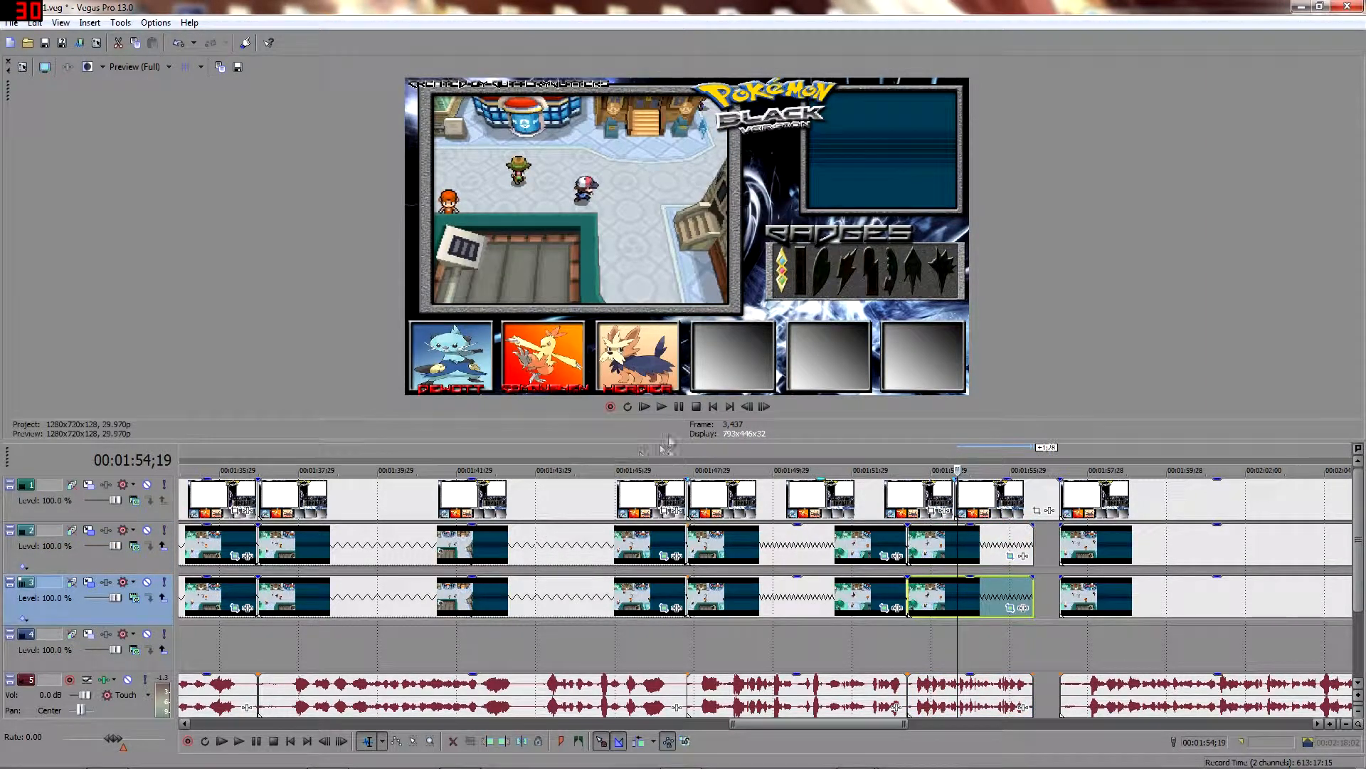
{"action": "left_click", "coordinate": [662, 406]}
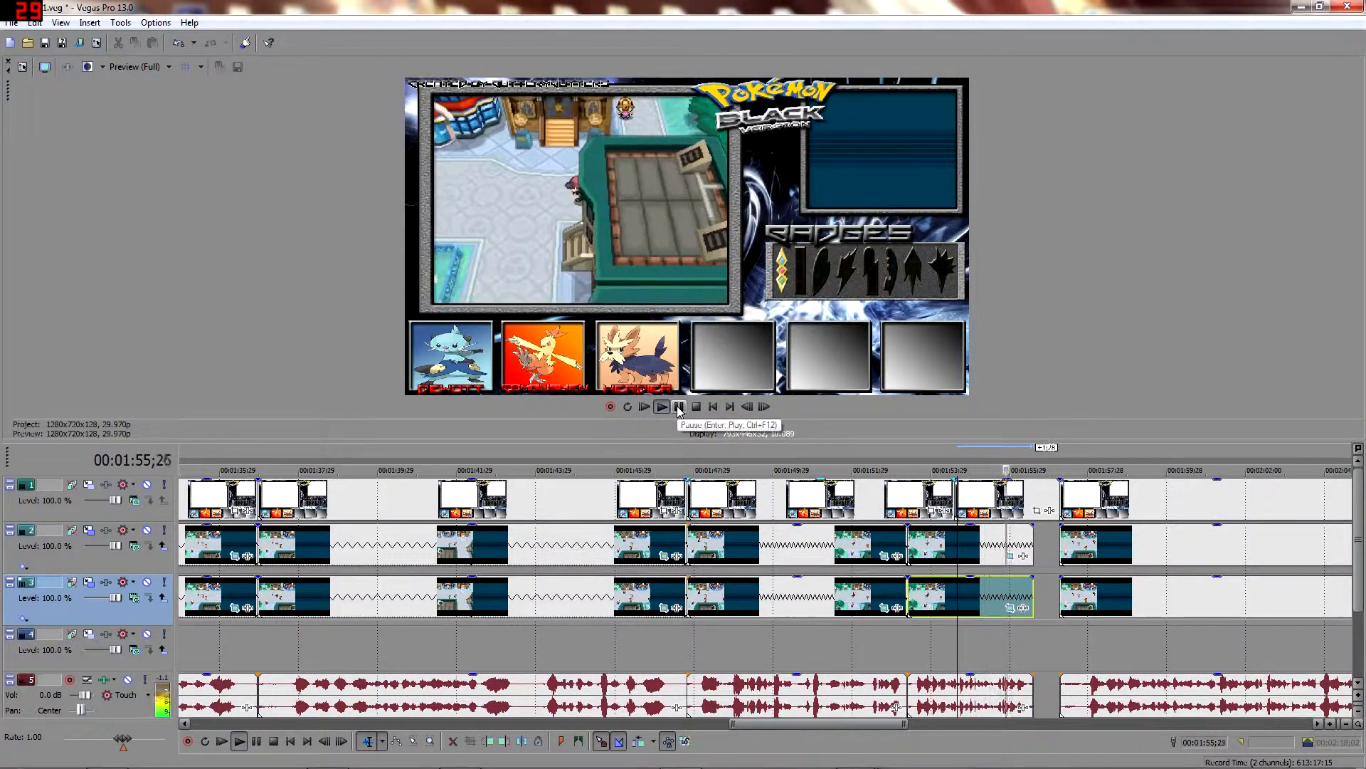
Stretch the compressed segment on tracks 2 and 3 with its audio to meet the start of the final segment.
{"action": "left_click", "coordinate": [986, 551], "text": "ctrl"}
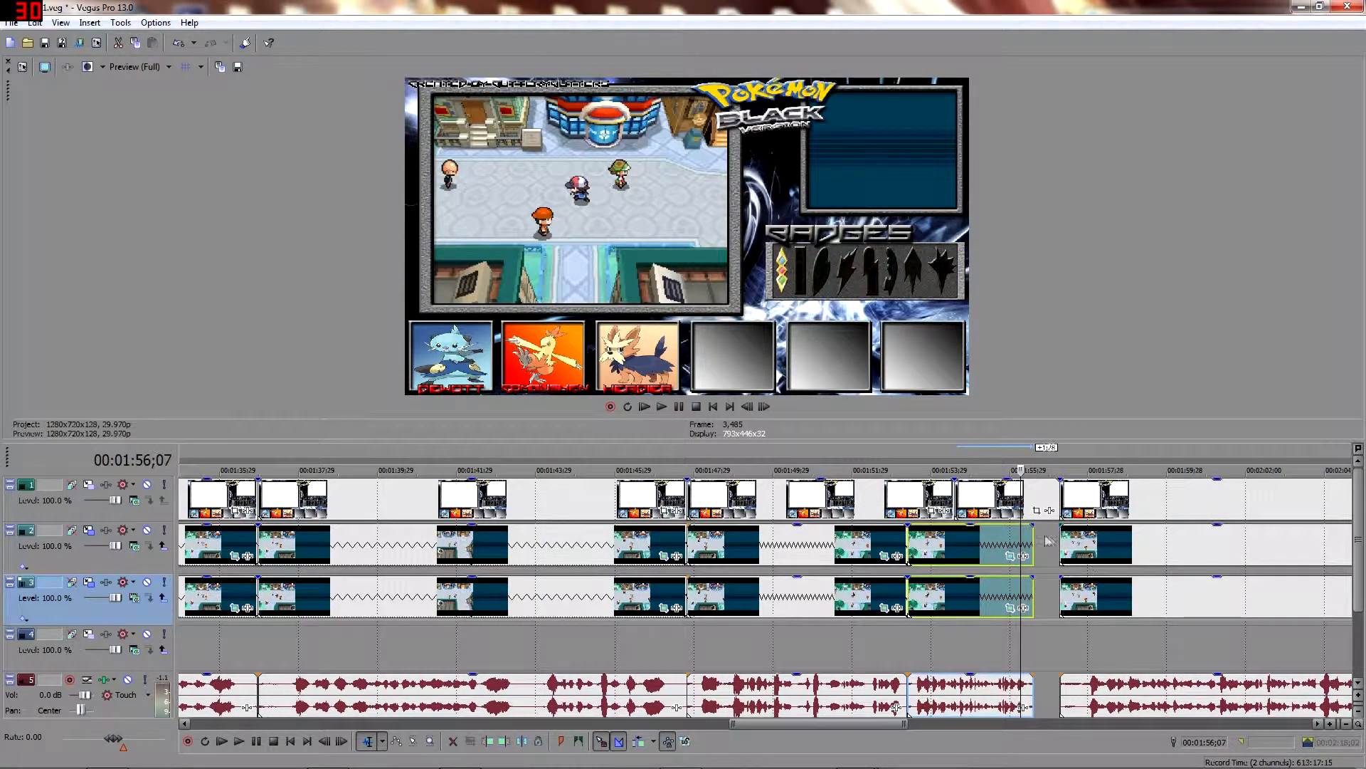
{"action": "left_click_drag", "start_coordinate": [1032, 539], "coordinate": [1060, 545]}
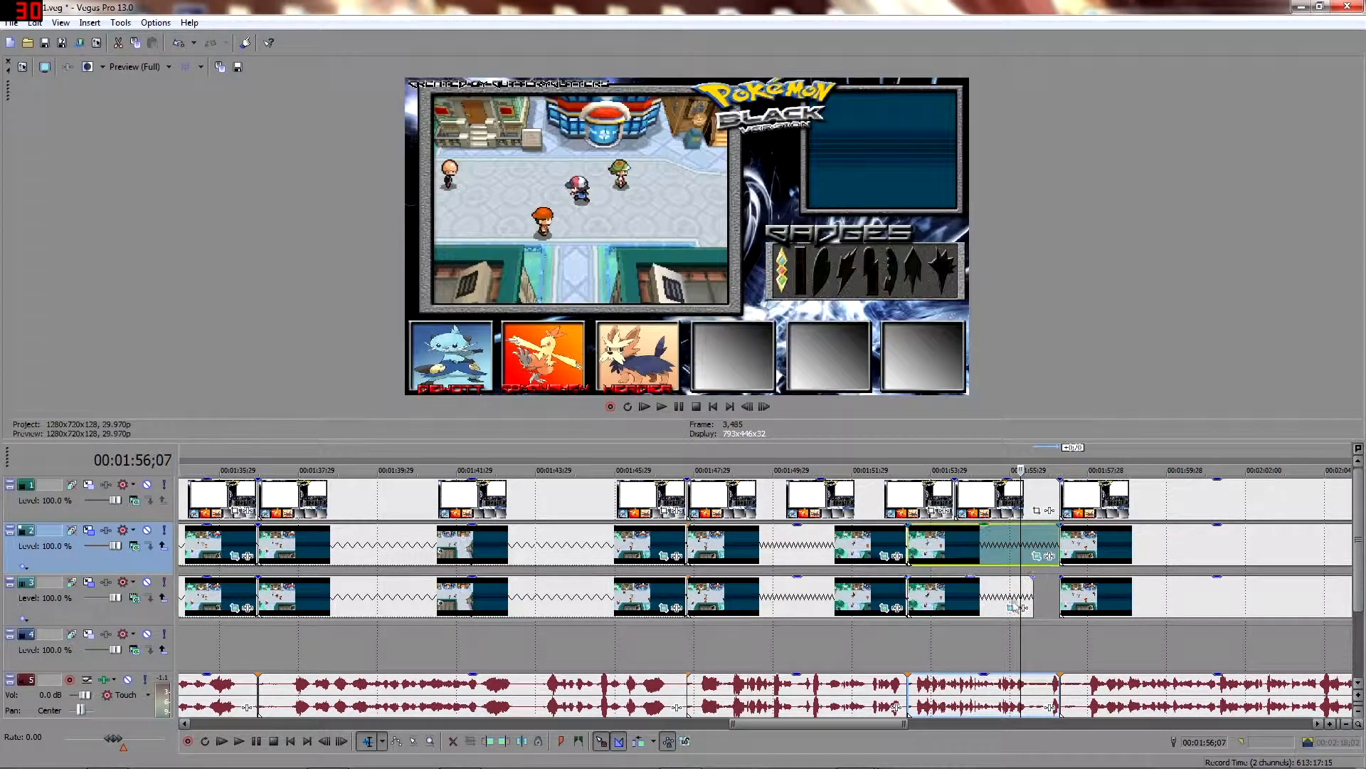
{"action": "left_click", "coordinate": [1014, 598]}
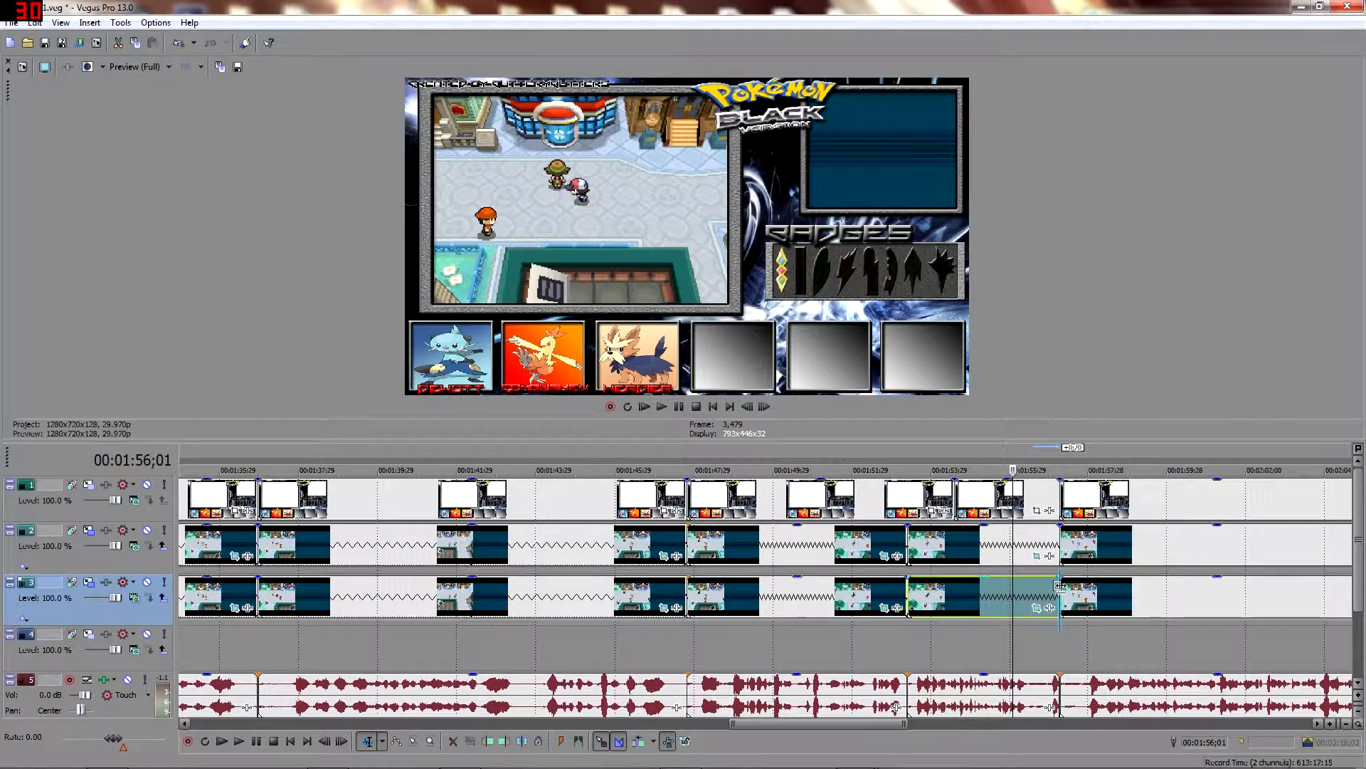
Start playback from 00:01:53;11 and trim the last overlay on track 1 to end with the footage on tracks 2 and 3.
{"action": "left_click", "coordinate": [908, 468]}
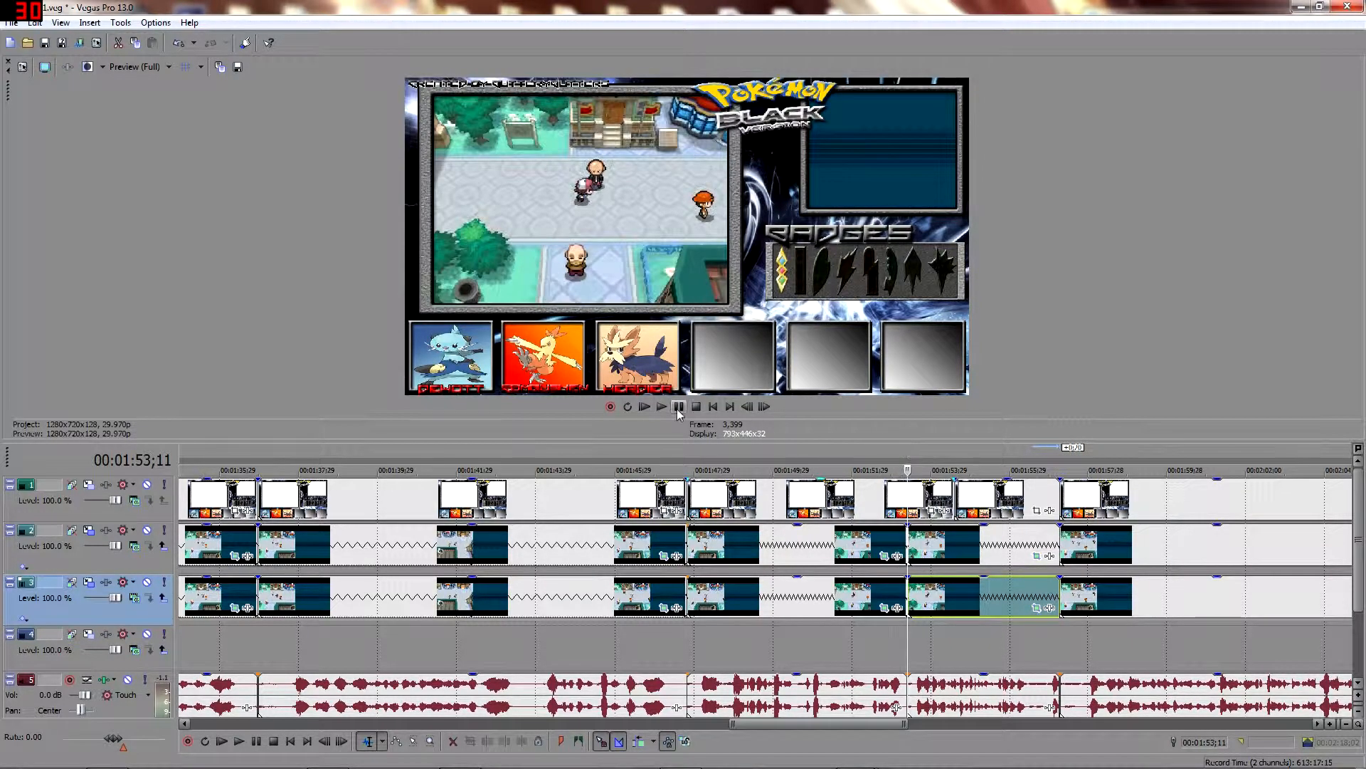
{"action": "scroll", "coordinate": [975, 550], "scroll_direction": "down", "scroll_amount": 3}
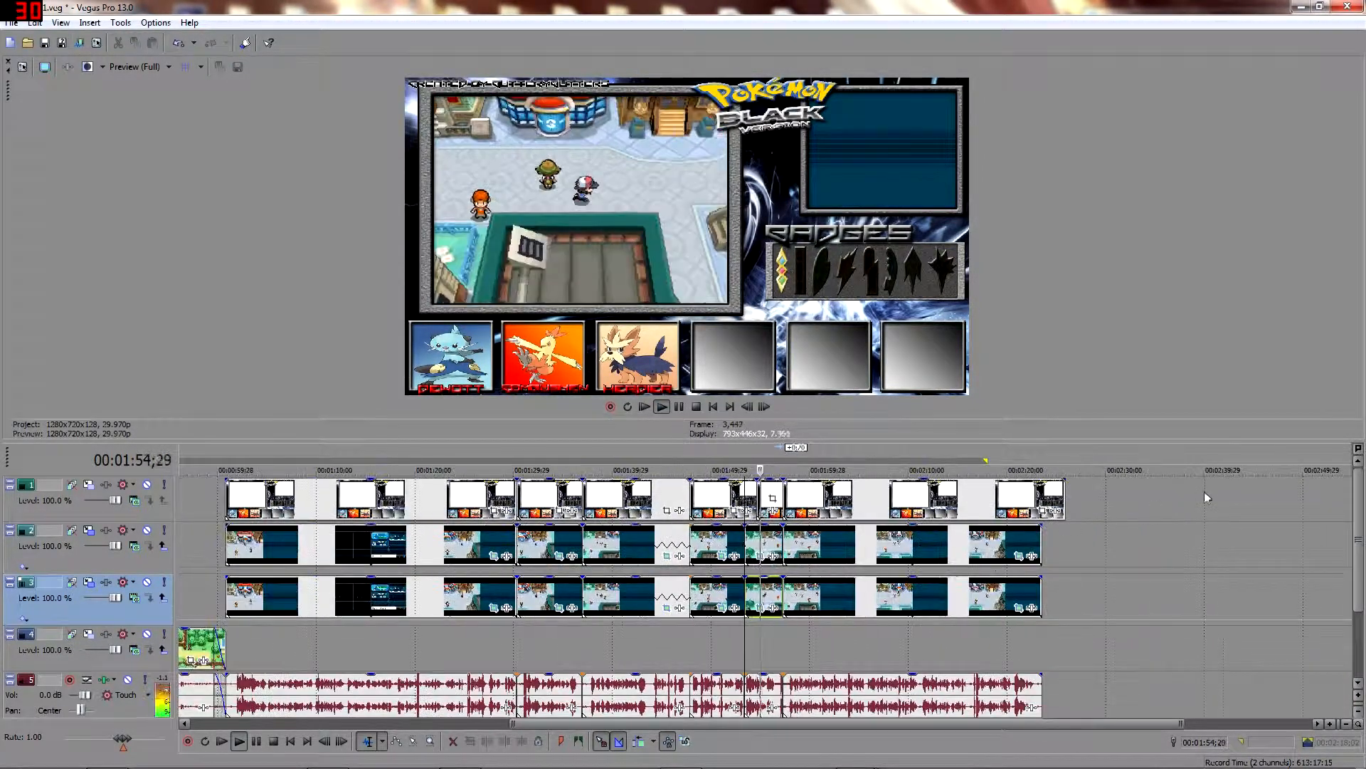
{"action": "left_click_drag", "start_coordinate": [1065, 499], "coordinate": [1042, 504]}
Watch the playback through the final segment and pause it at about 00:02:22;22.
{"action": "scroll", "coordinate": [858, 536], "scroll_direction": "up", "scroll_amount": 3}
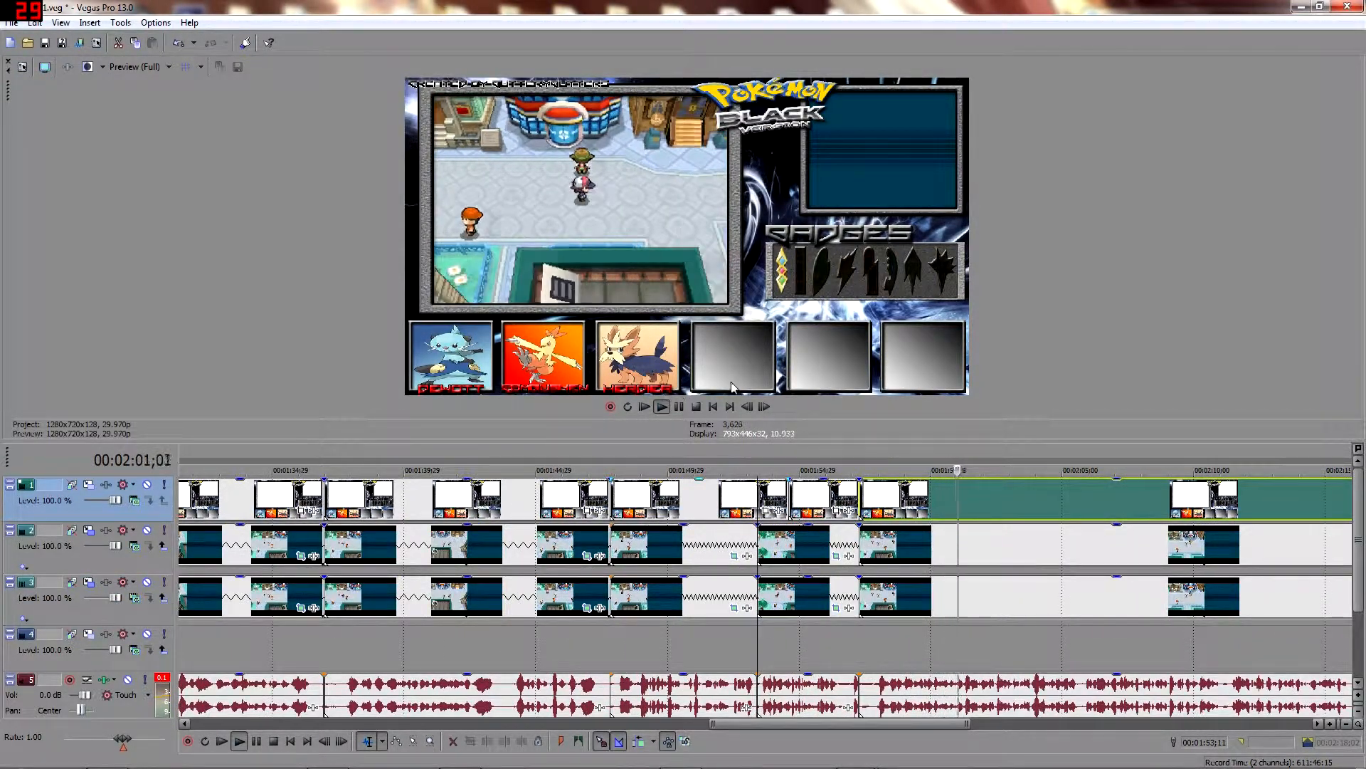
{"action": "scroll", "coordinate": [757, 524], "scroll_direction": "down", "scroll_amount": 4}
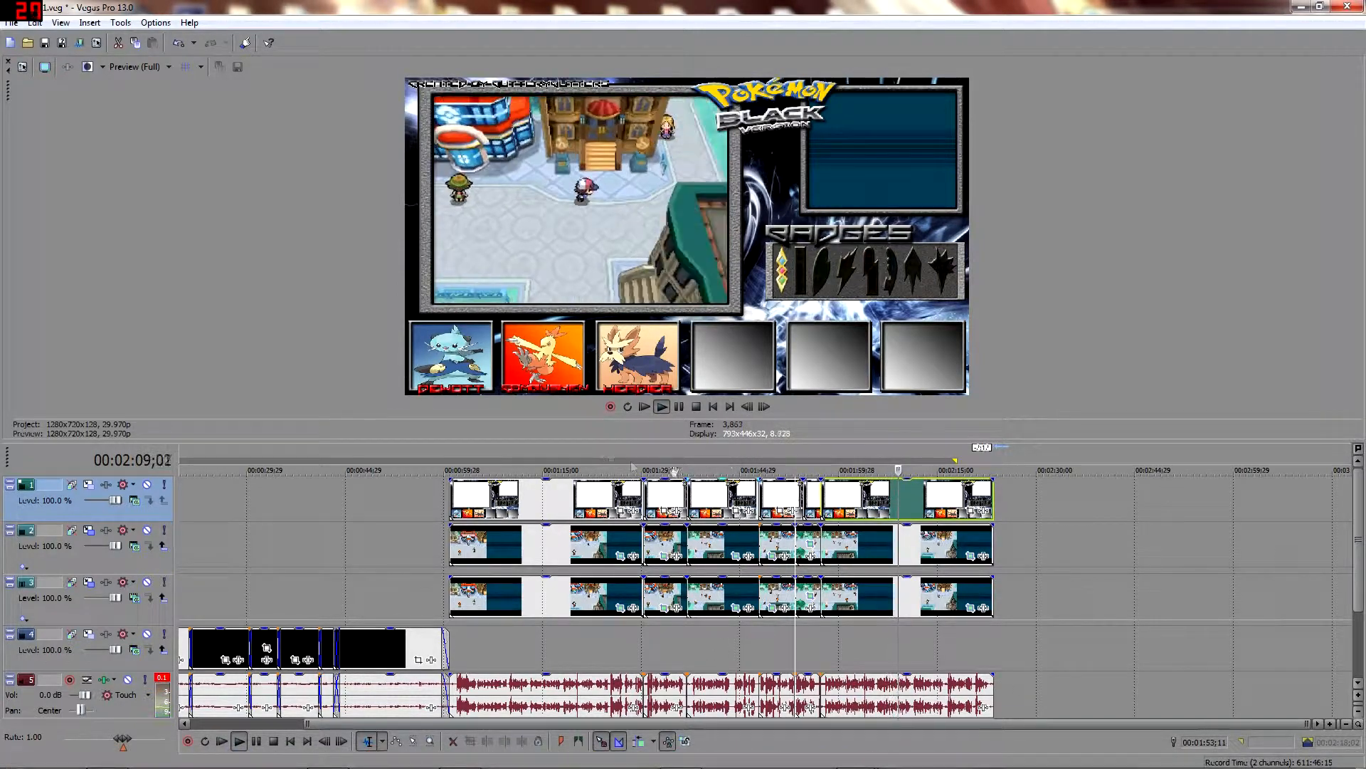
{"action": "mouse_move", "coordinate": [633, 736]}
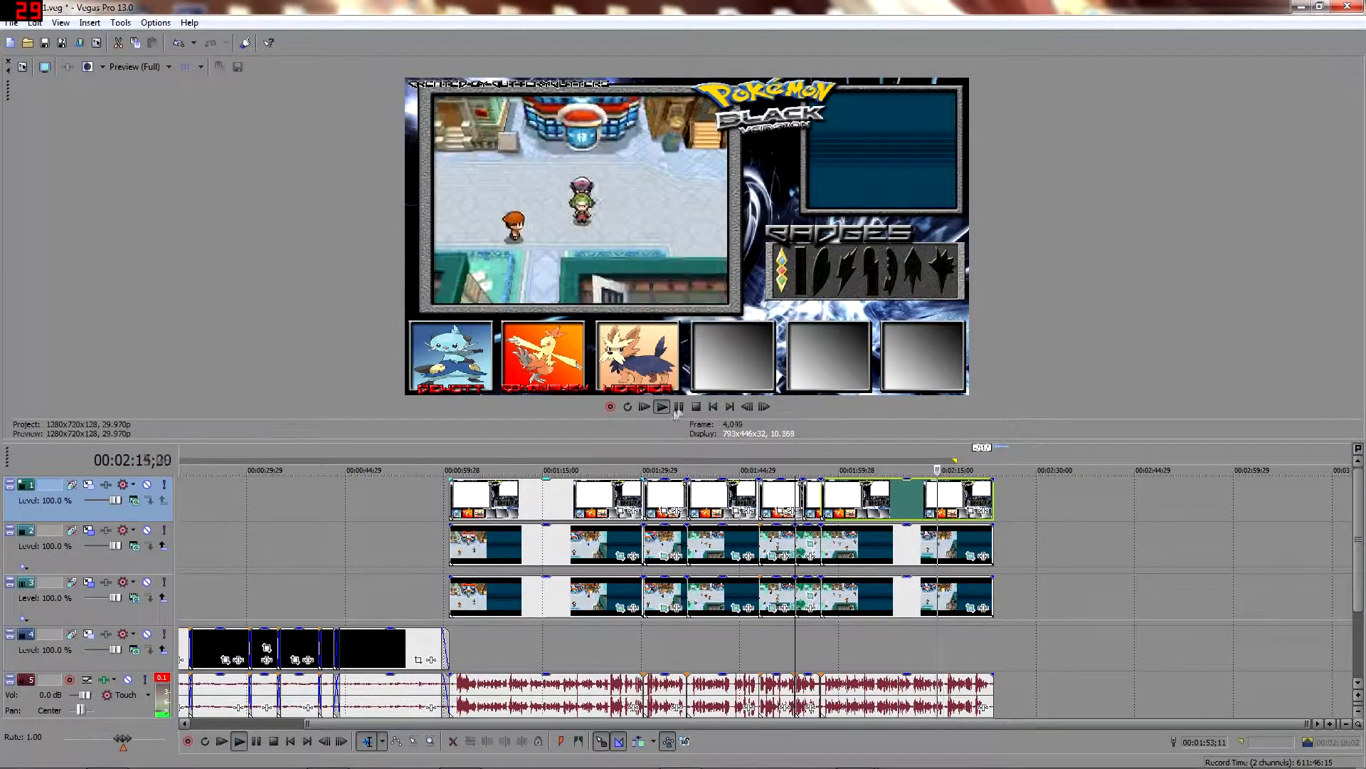
{"action": "scroll", "coordinate": [962, 455], "scroll_direction": "up", "scroll_amount": 3}
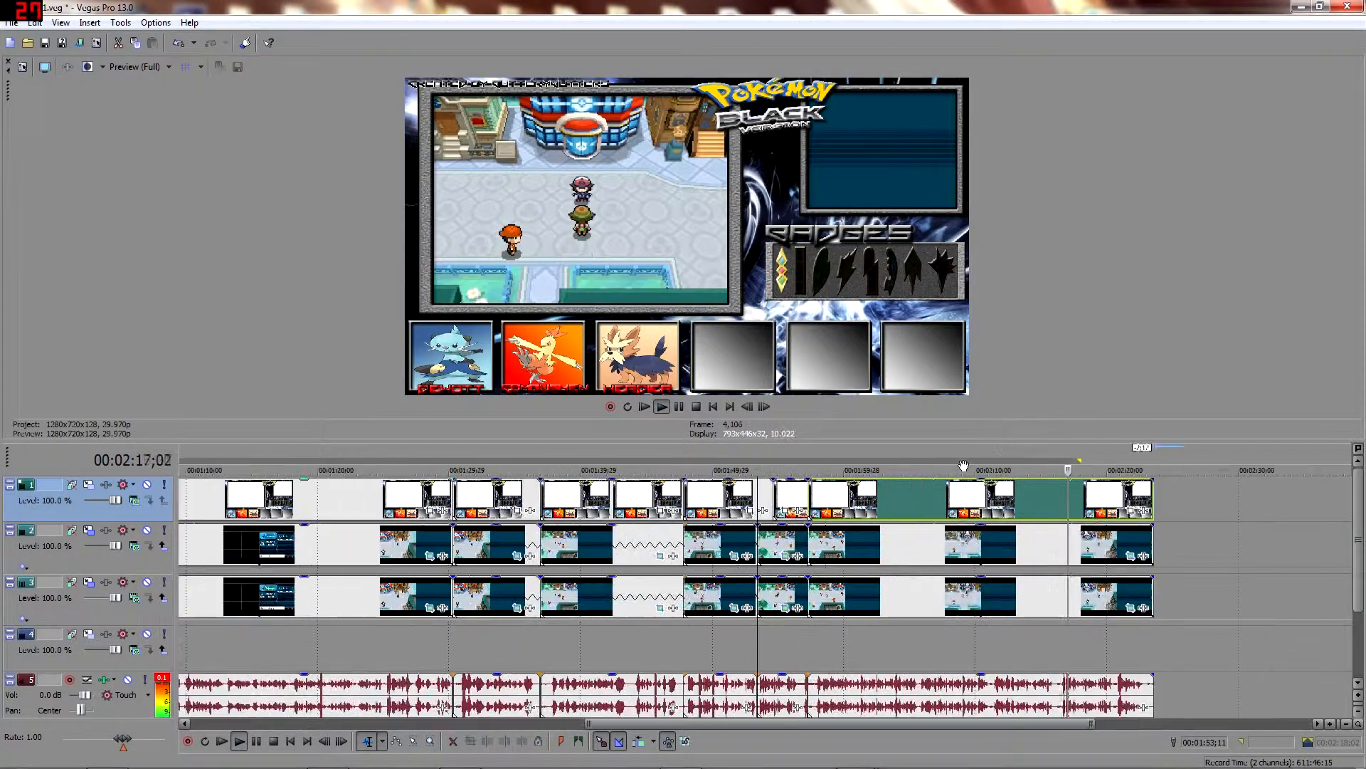
{"action": "left_click", "coordinate": [679, 409]}
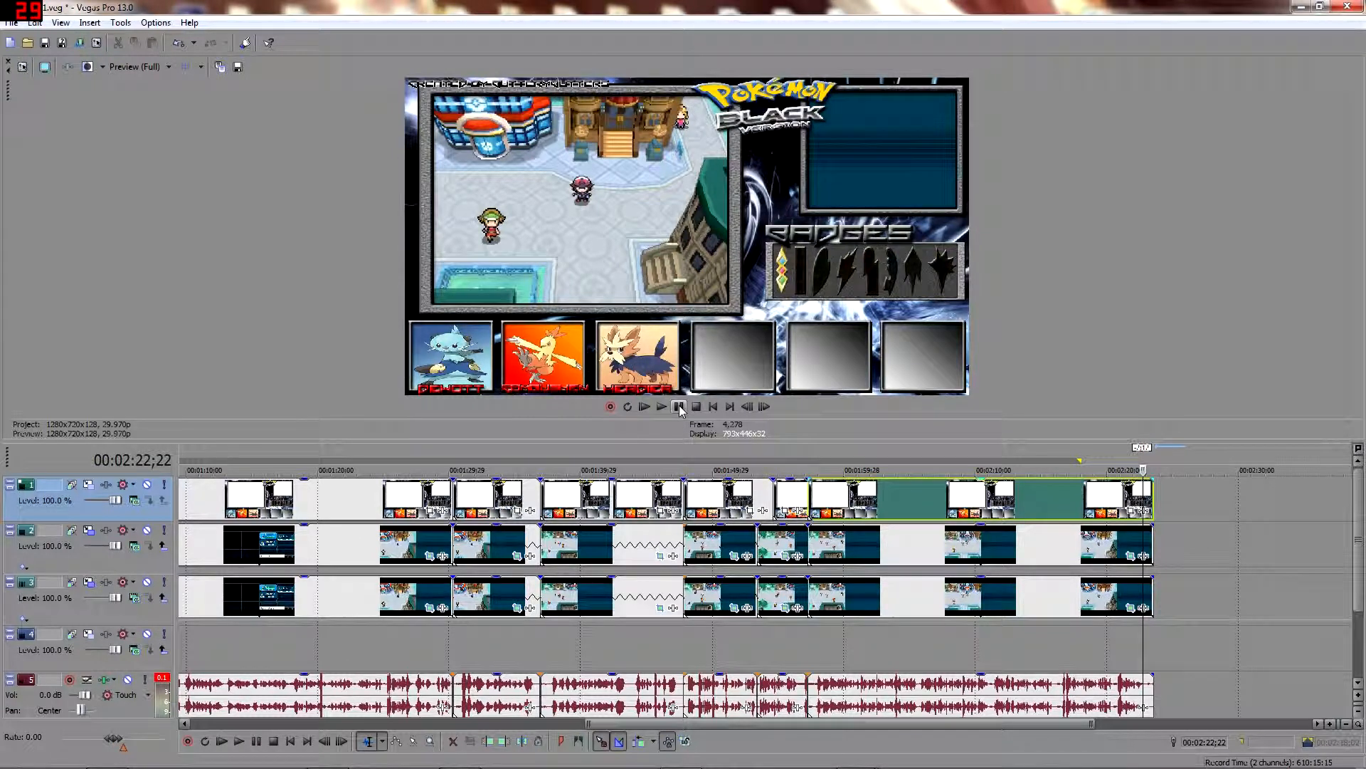